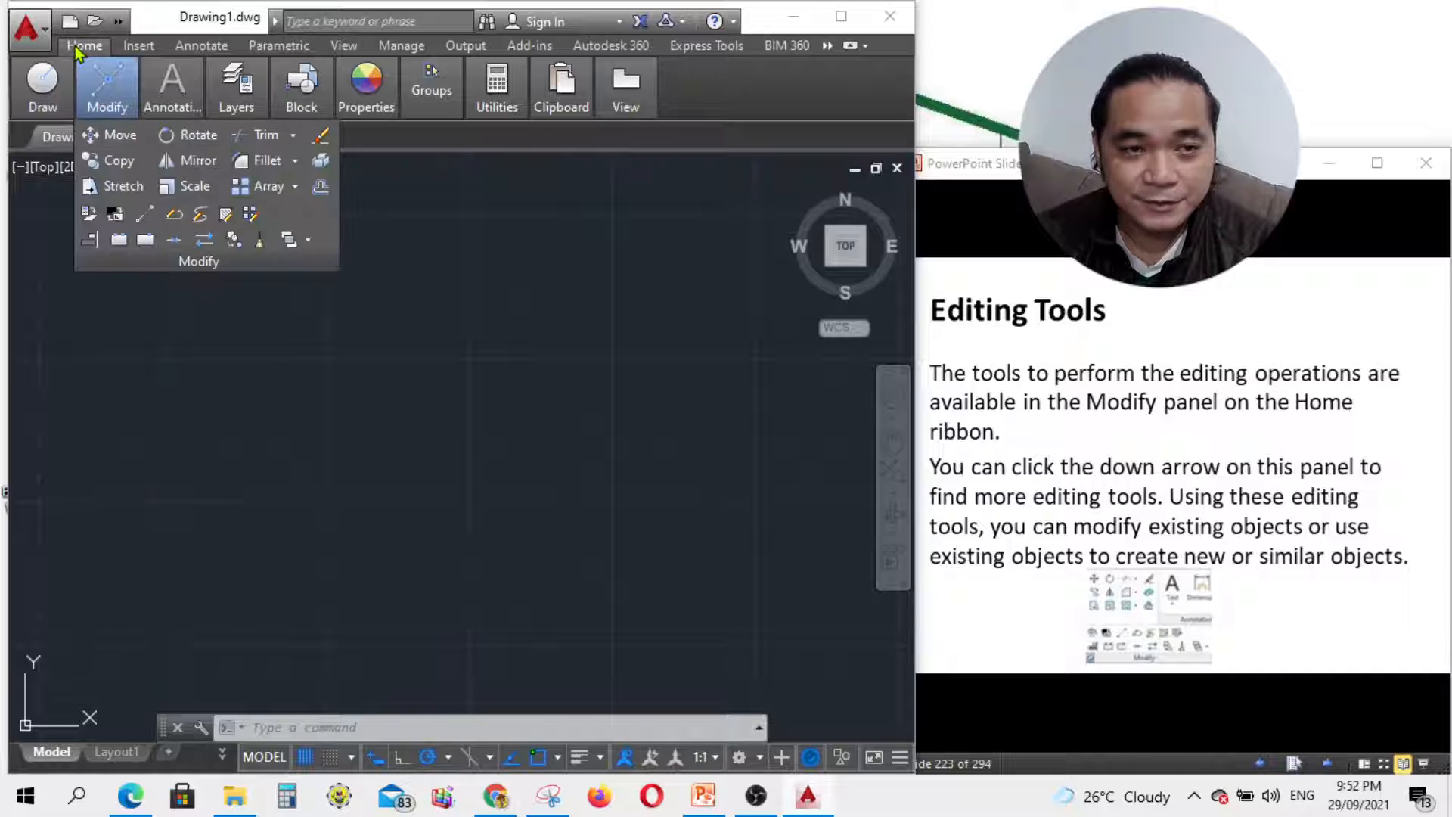
Step: Let the Modify panel collapse, leaving the blank Drawing1 and ribbon visible
mouse_move(112, 98)
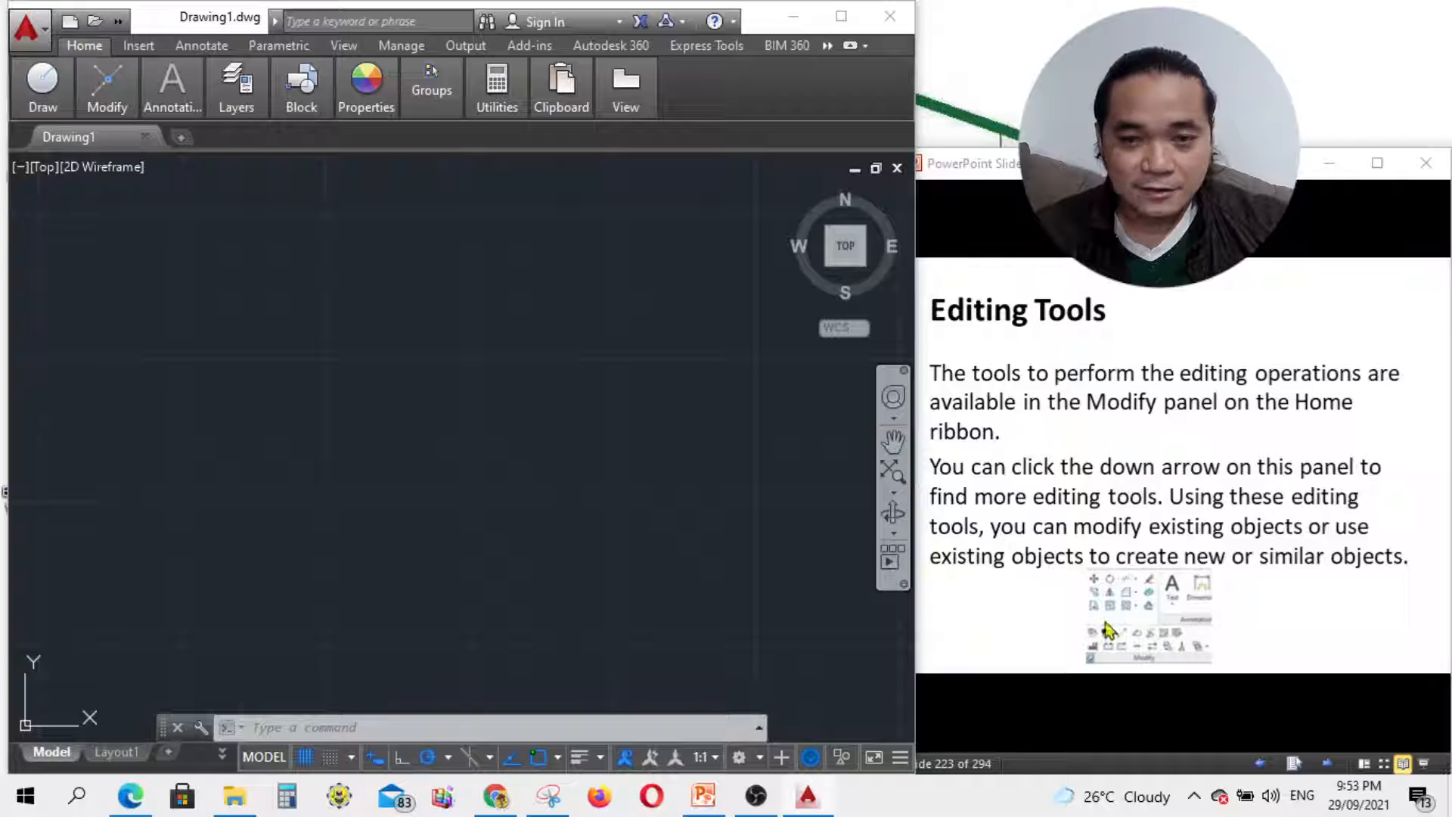
Step: Advance the slide show to 'The Move tool' and then its 'Example' slide
left_click(1287, 696)
left_click(1321, 764)
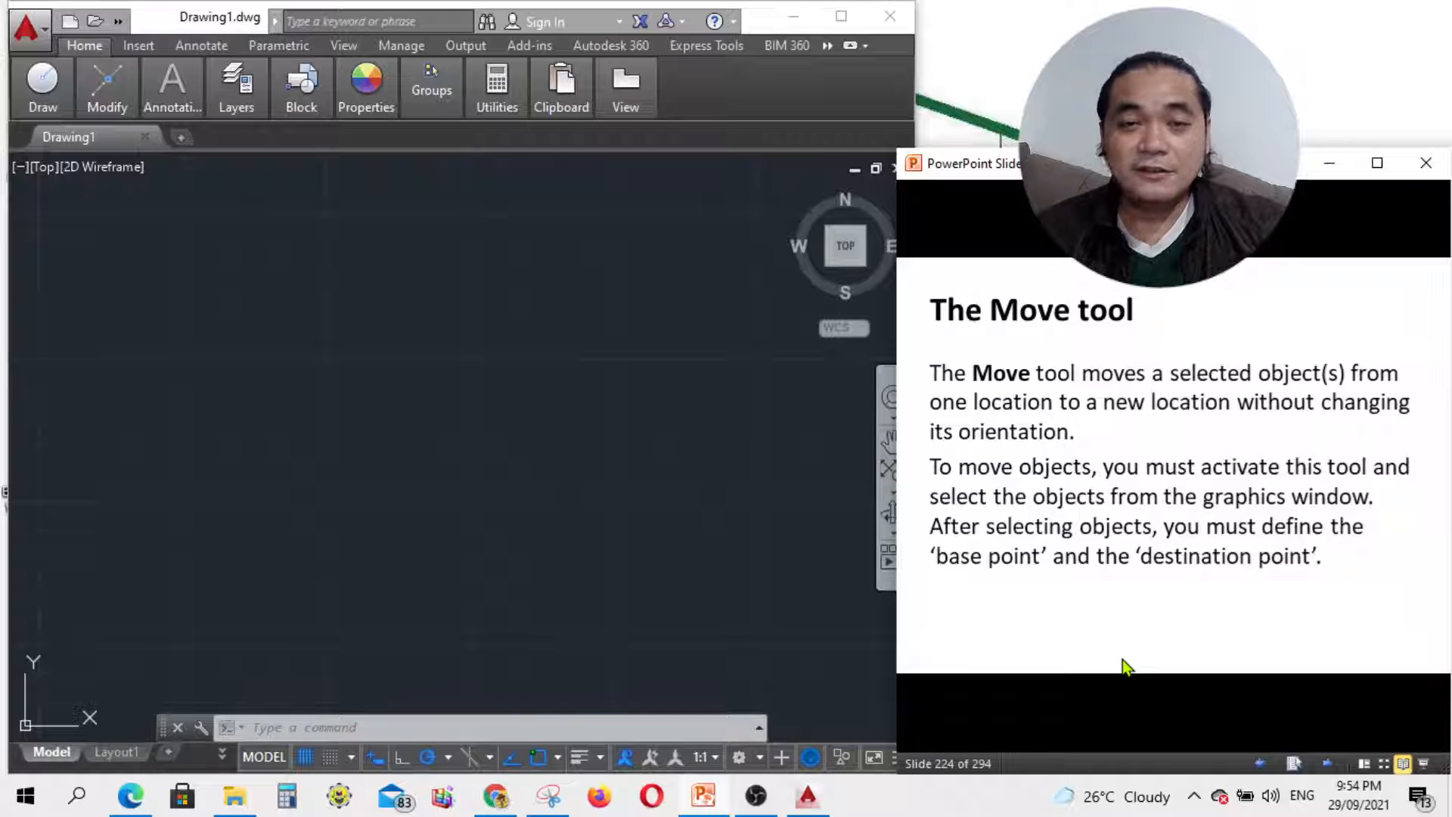
left_click(1329, 763)
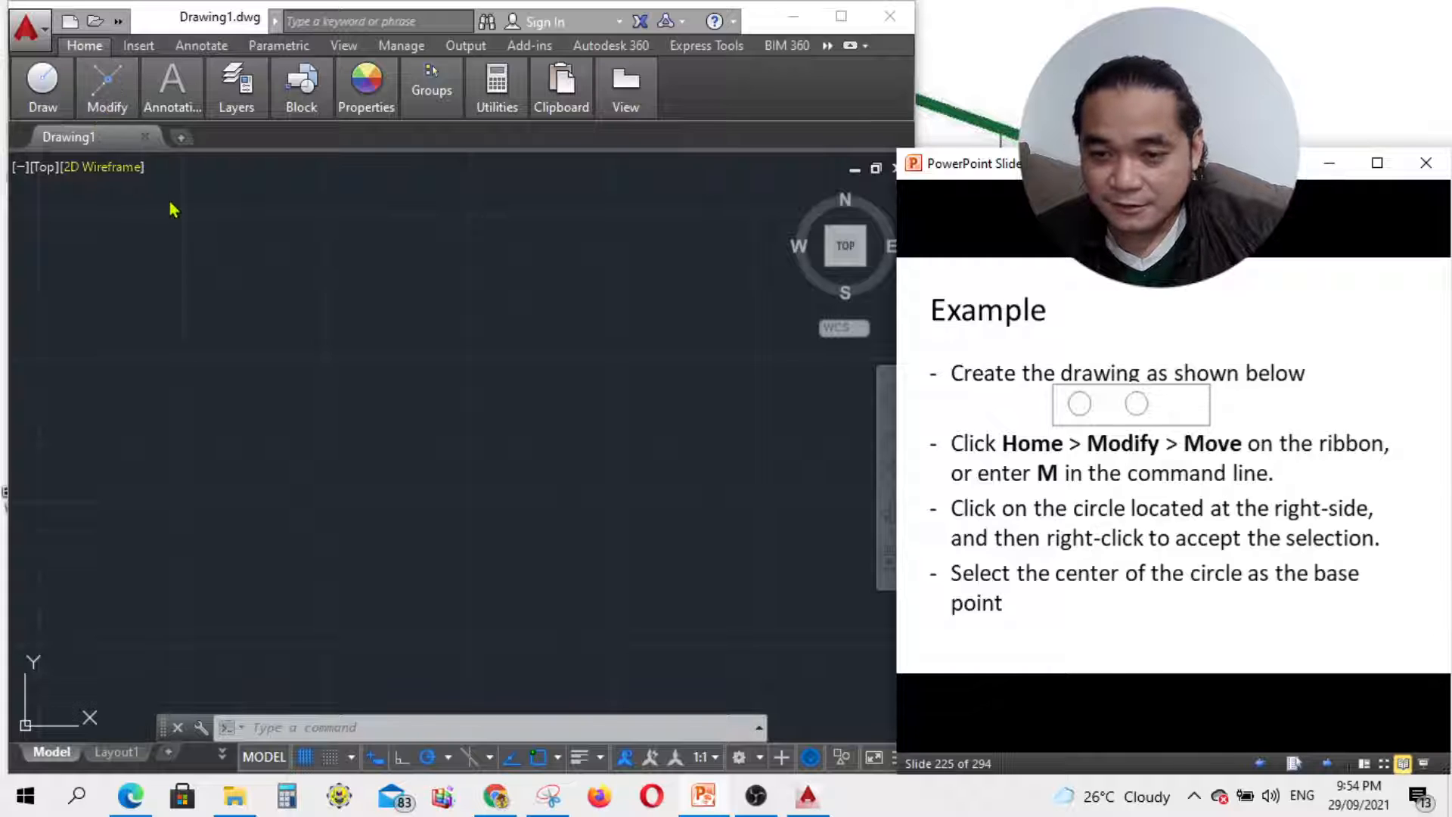
Step: Draw the first circle by centre and radius, radius 70
left_click(42, 108)
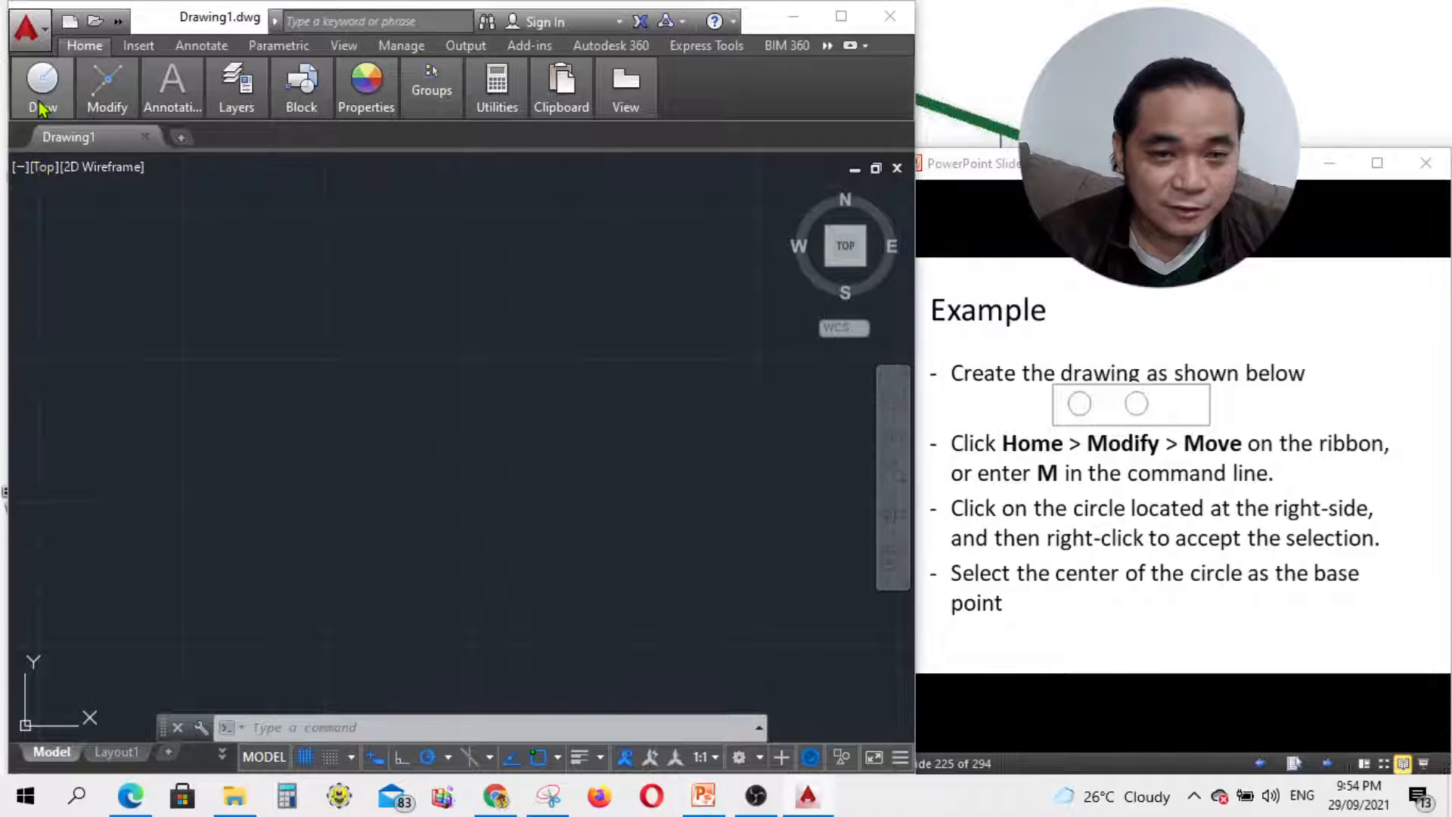
left_click(41, 108)
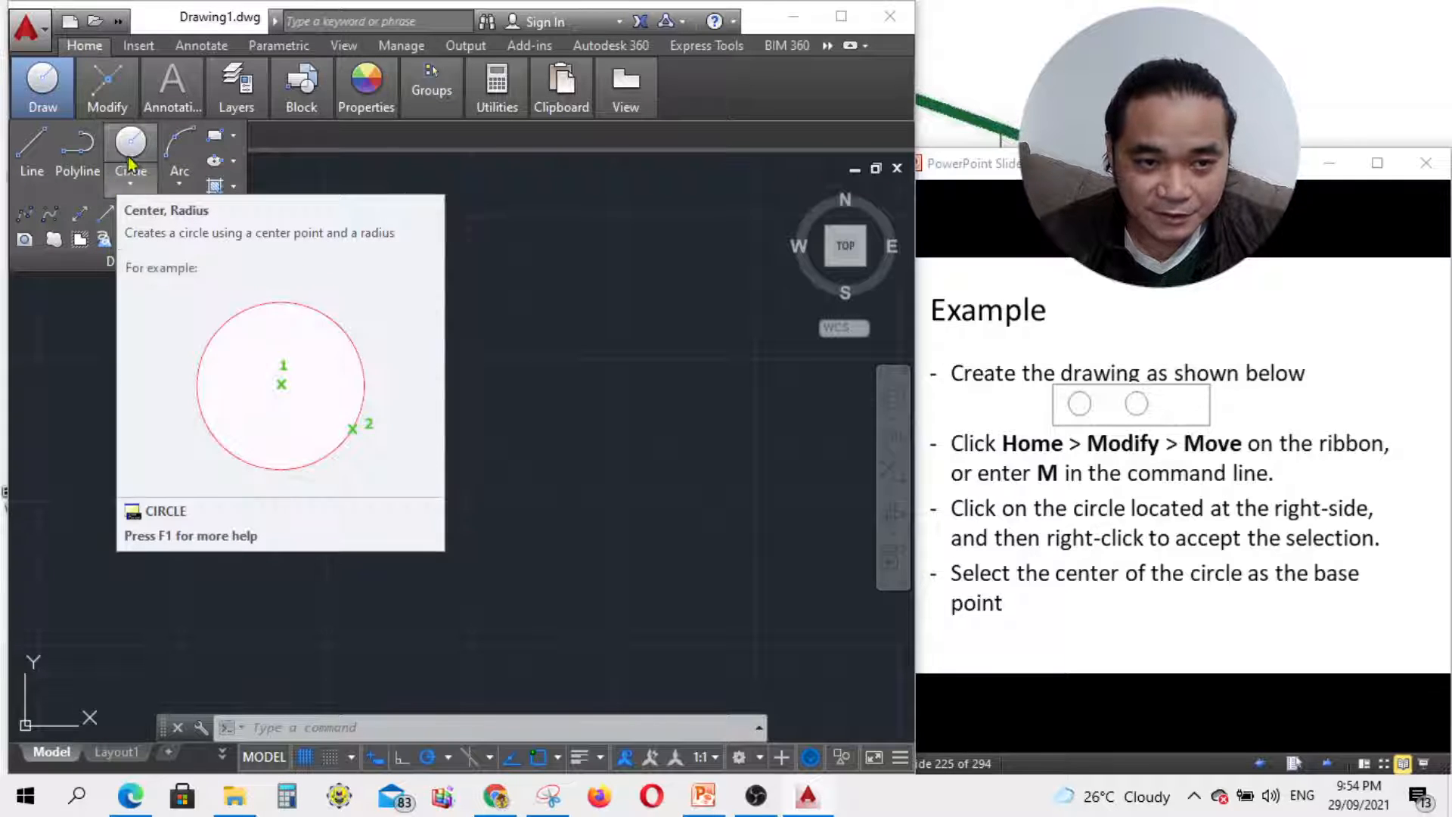
left_click(130, 154)
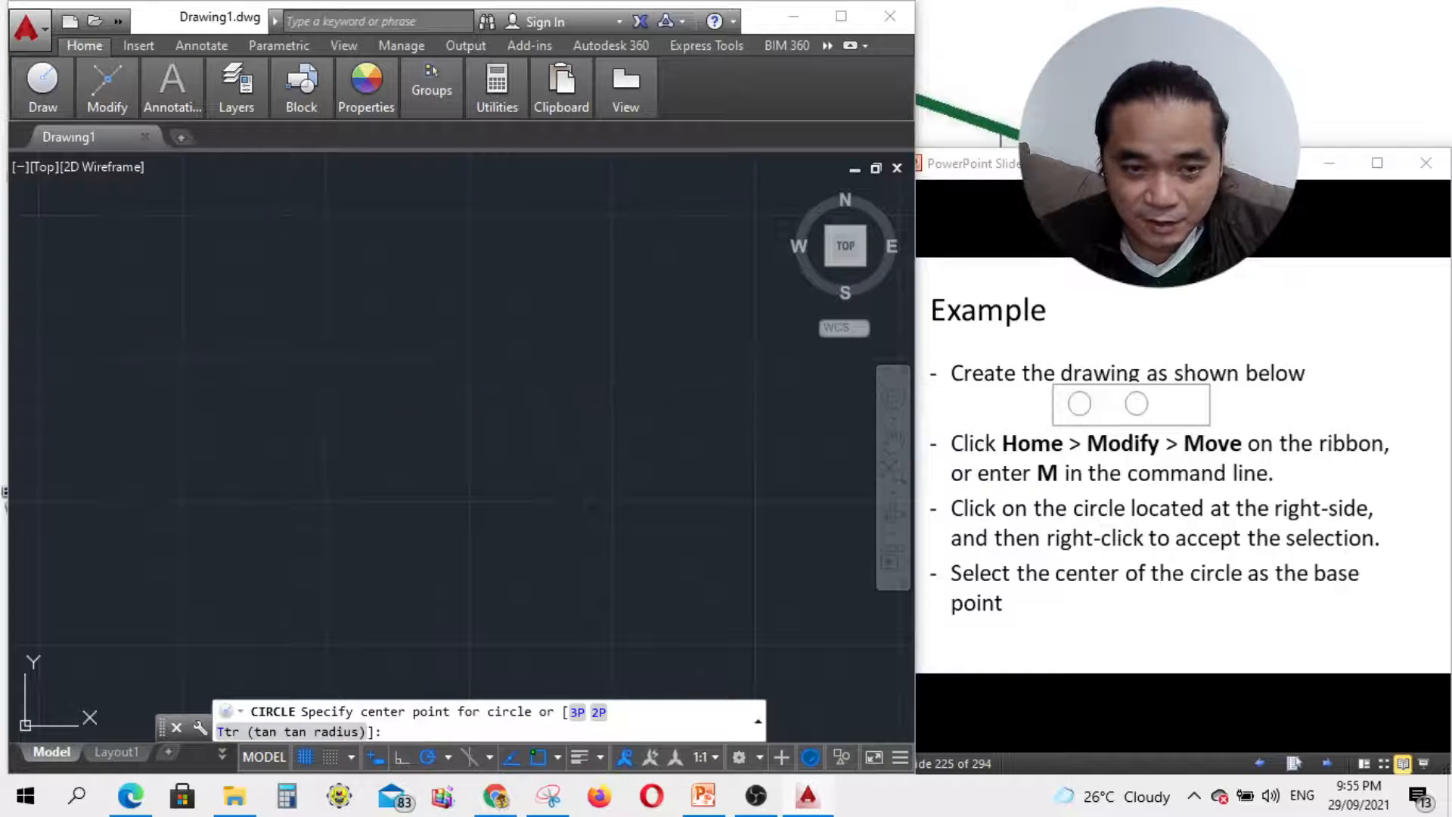
left_click(273, 353)
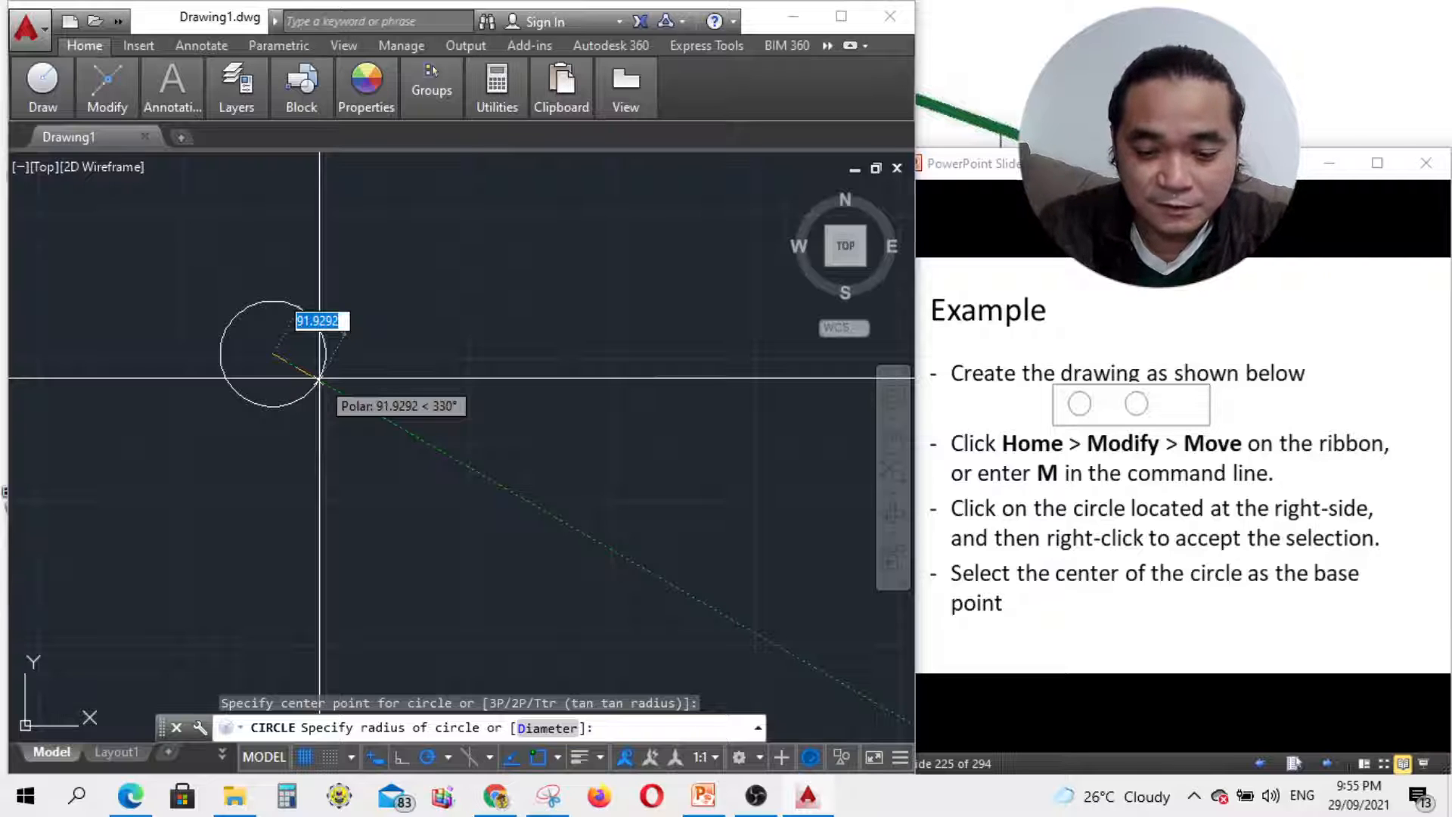
type("70")
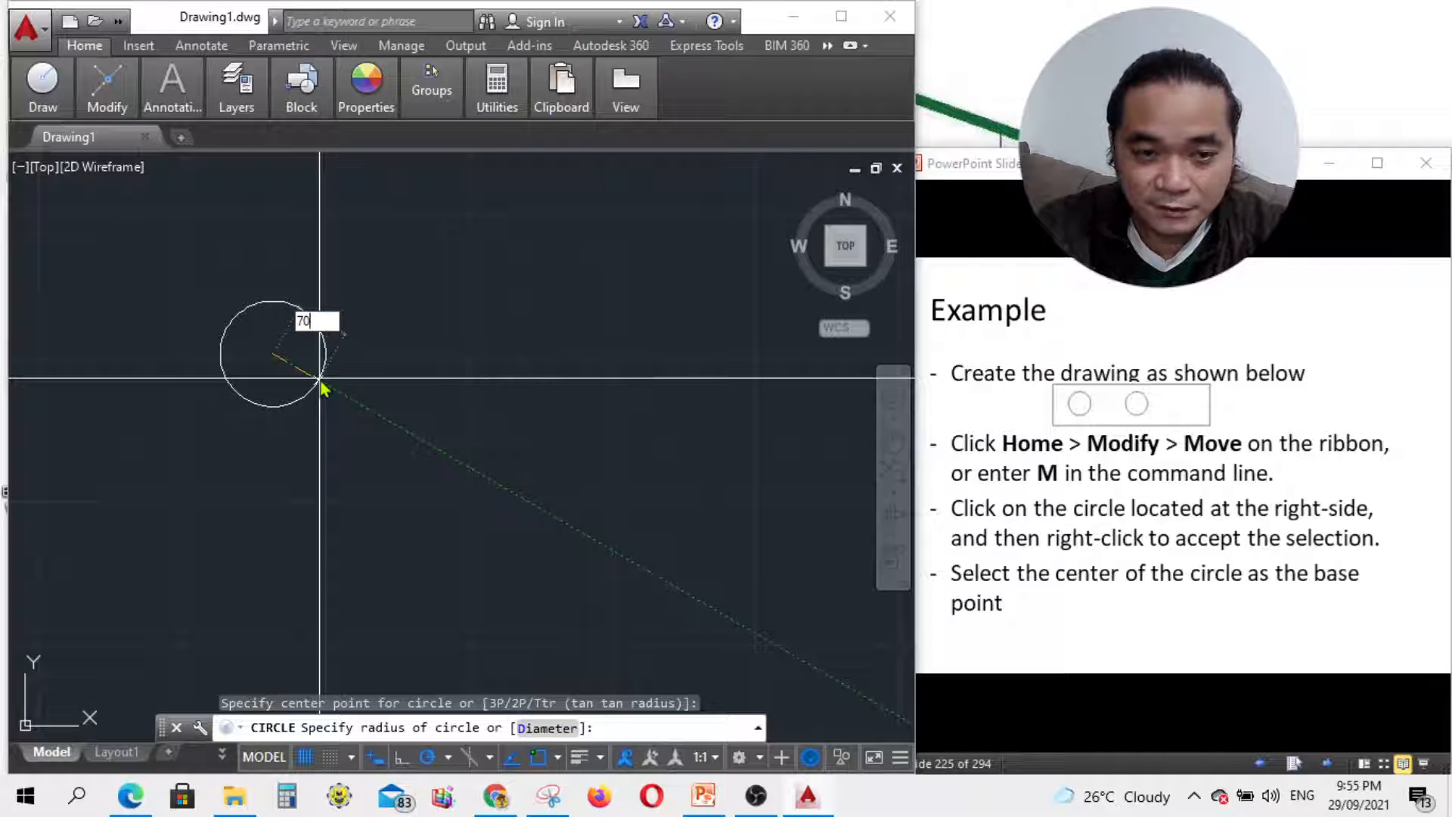
key("Return")
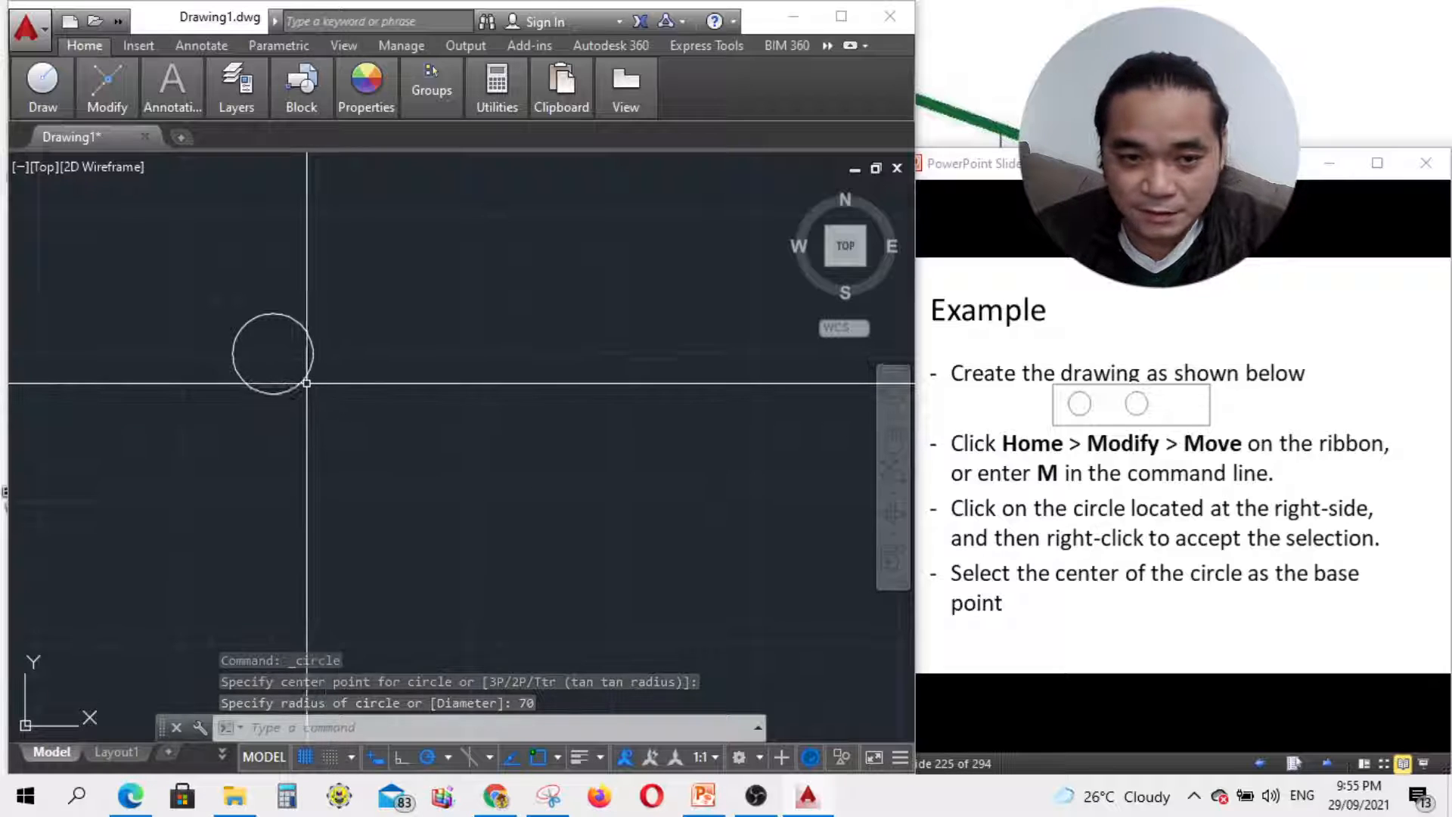
Step: Draw a second radius-70 circle to the right of the first
type("c")
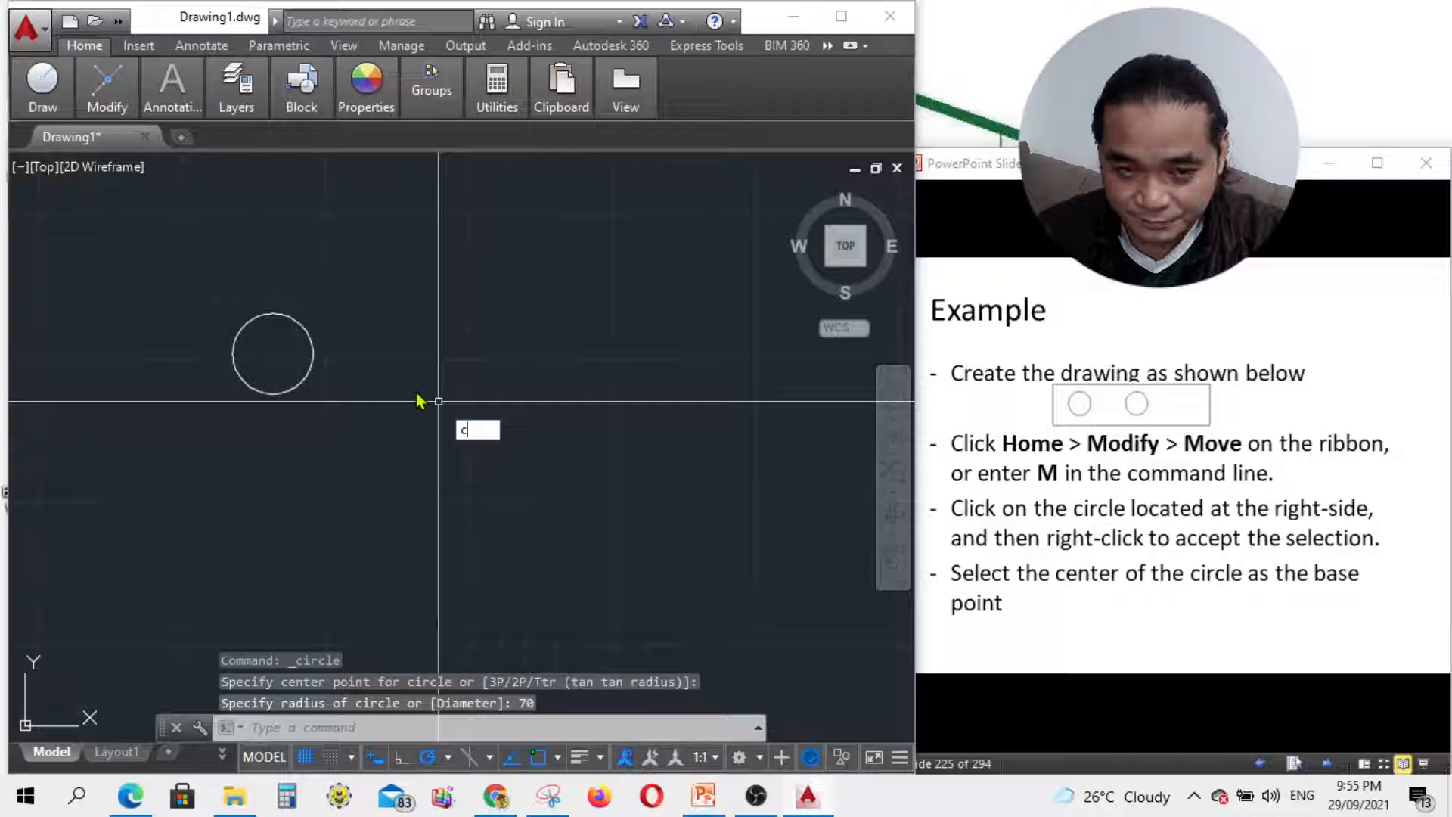
key("Return")
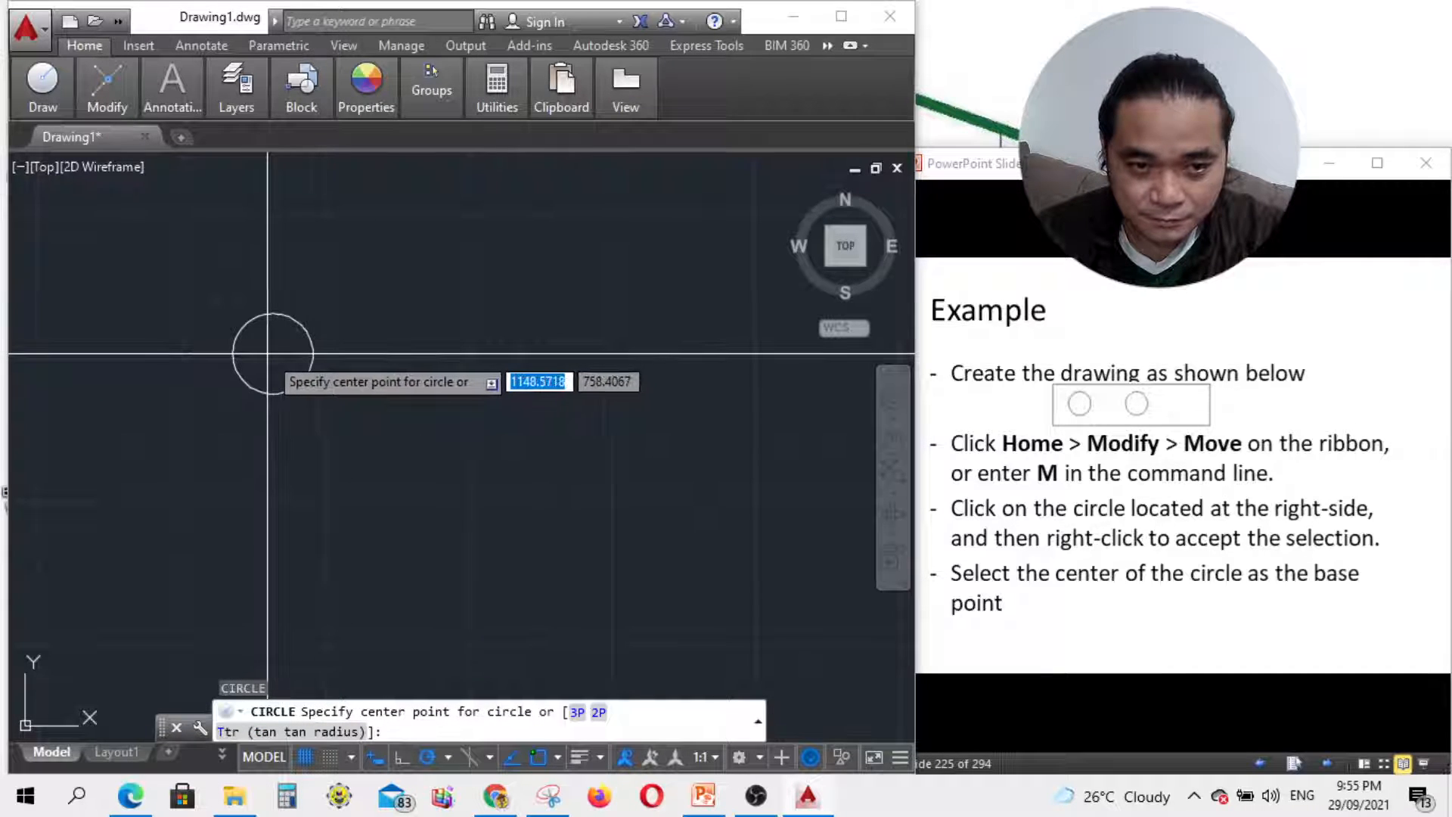
scroll(322, 378, "up", 4)
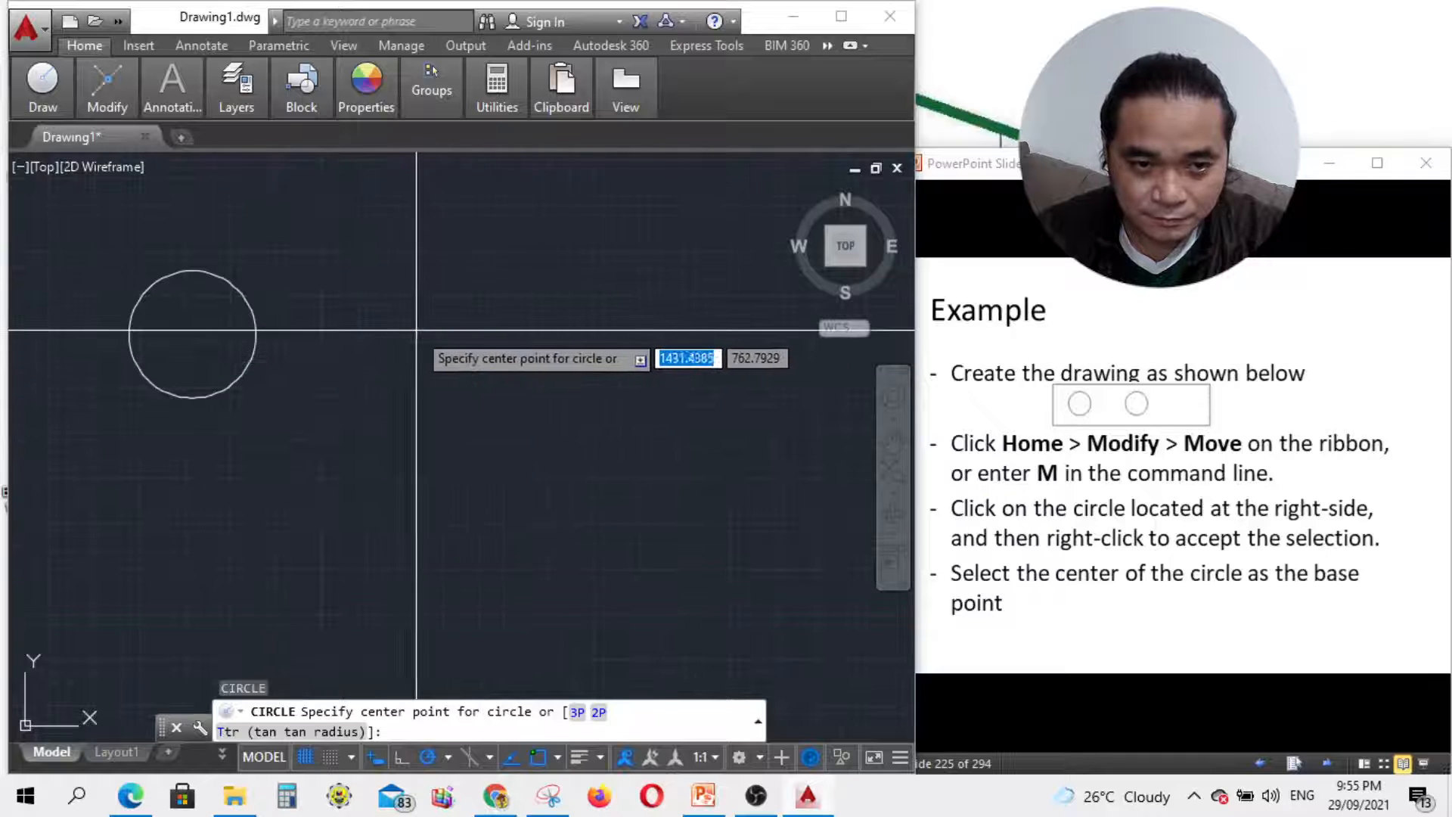
scroll(424, 341, "down", 2)
left_click(439, 328)
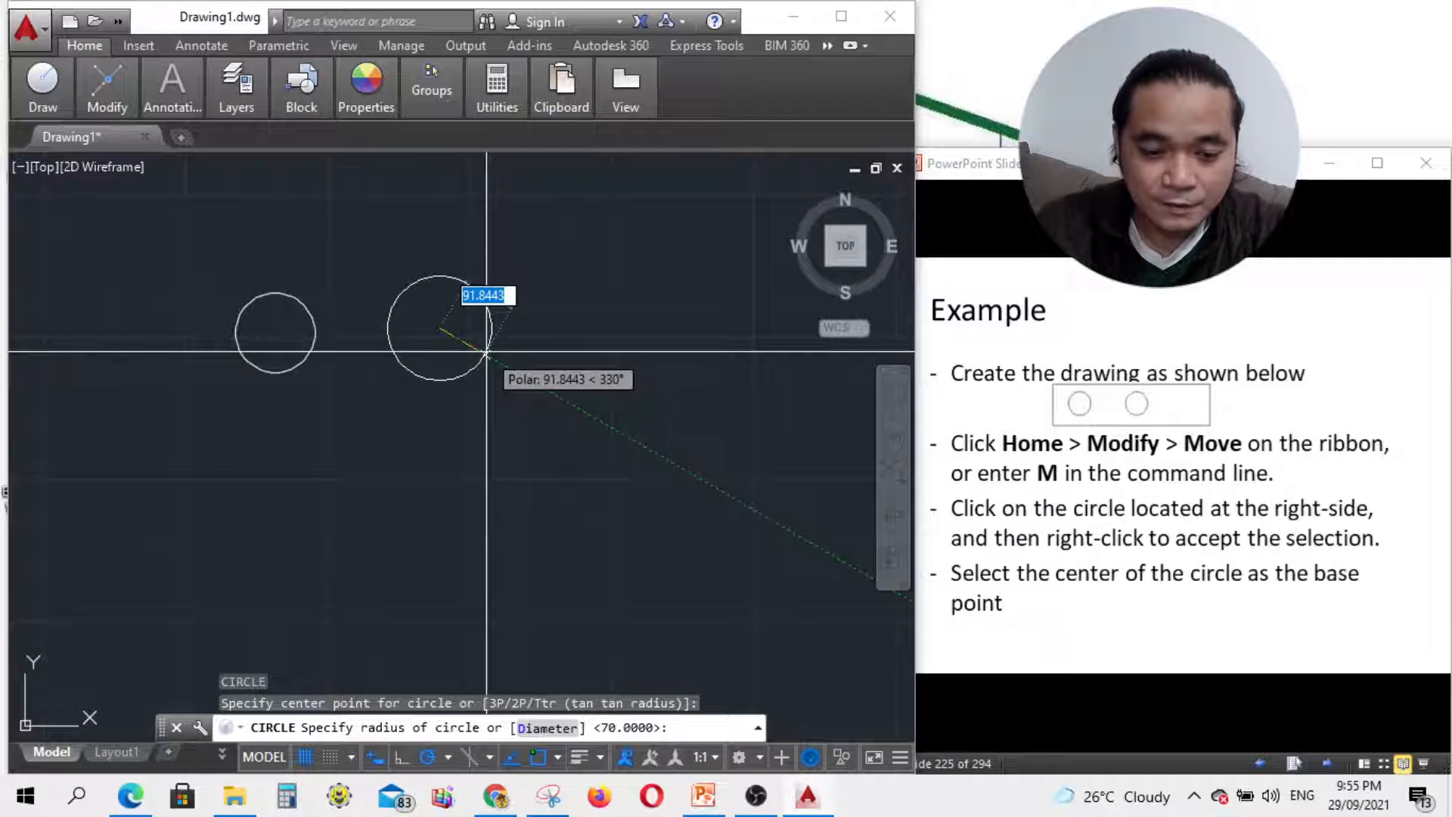
type("70")
key("Return")
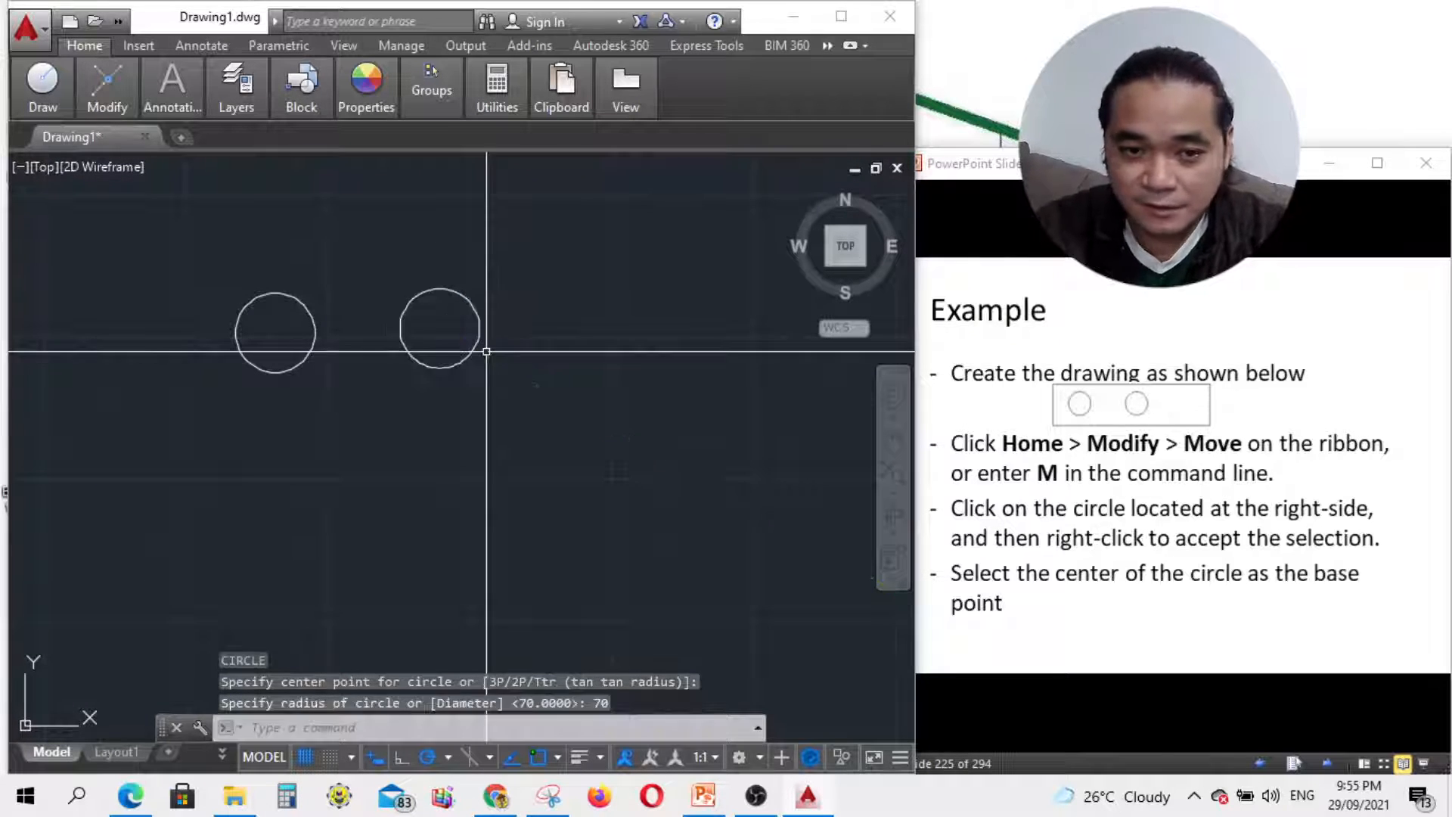
scroll(434, 387, "down", 2)
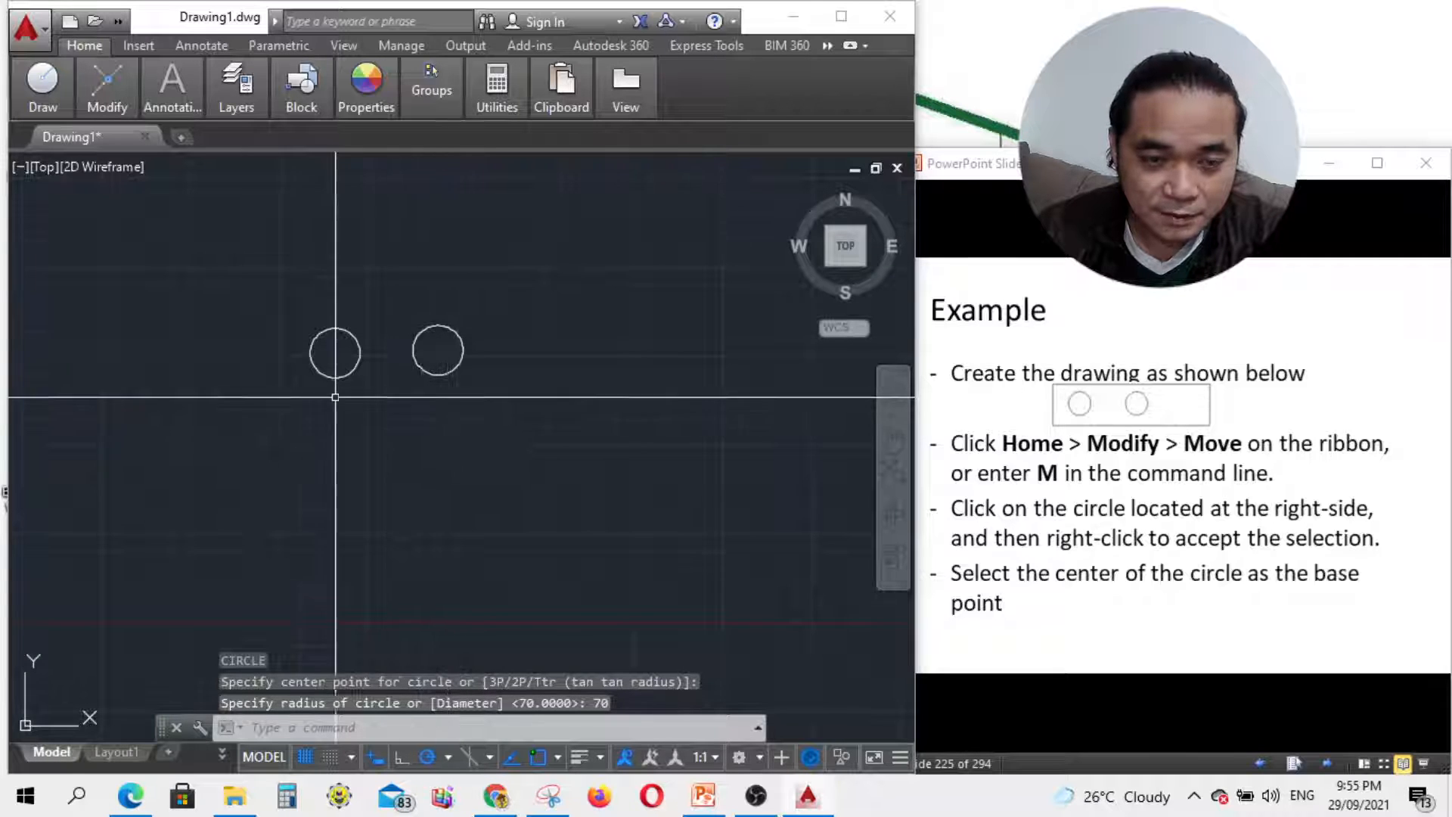
scroll(329, 394, "up", 4)
scroll(327, 349, "down", 2)
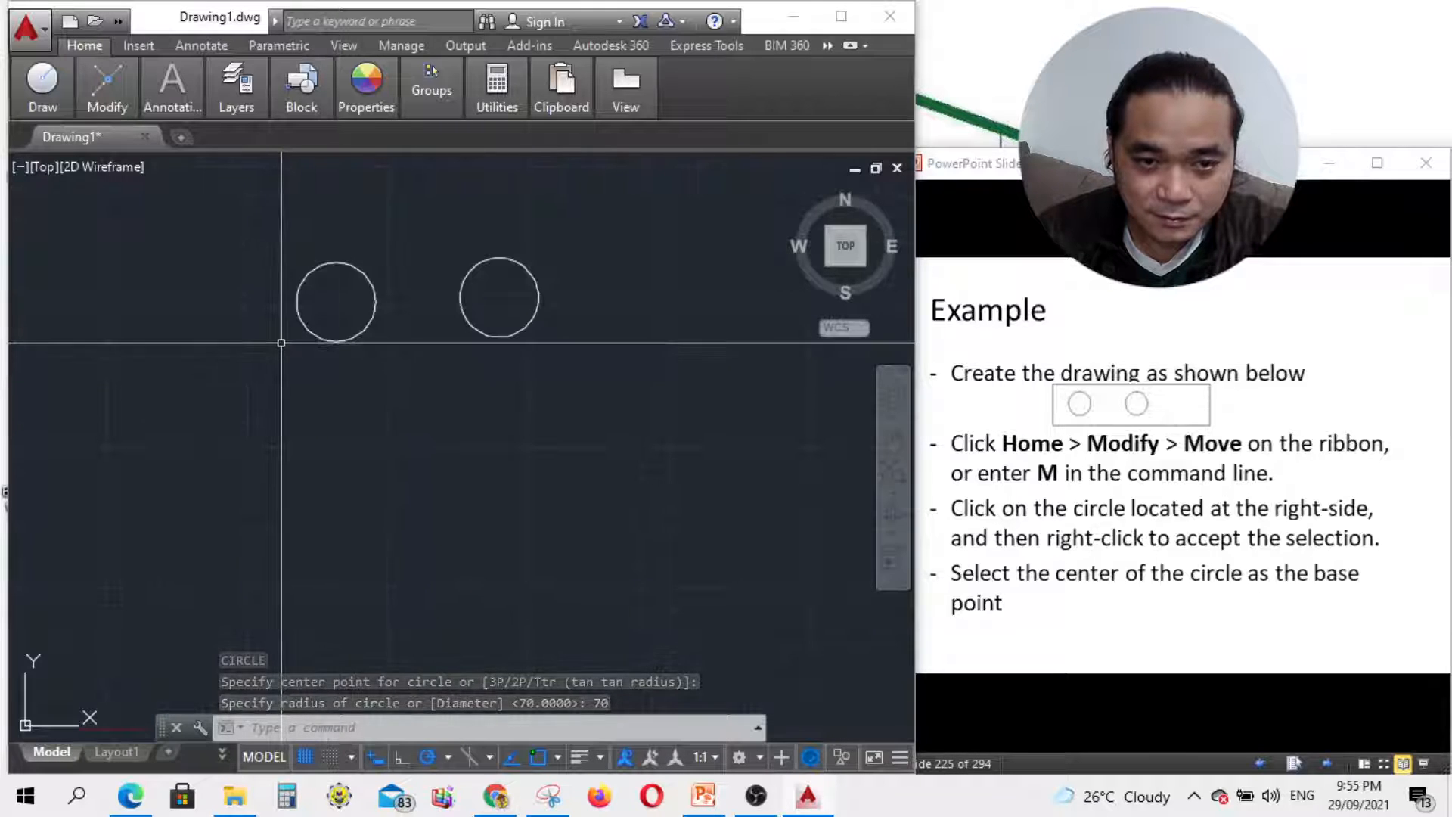
scroll(360, 415, "down", 2)
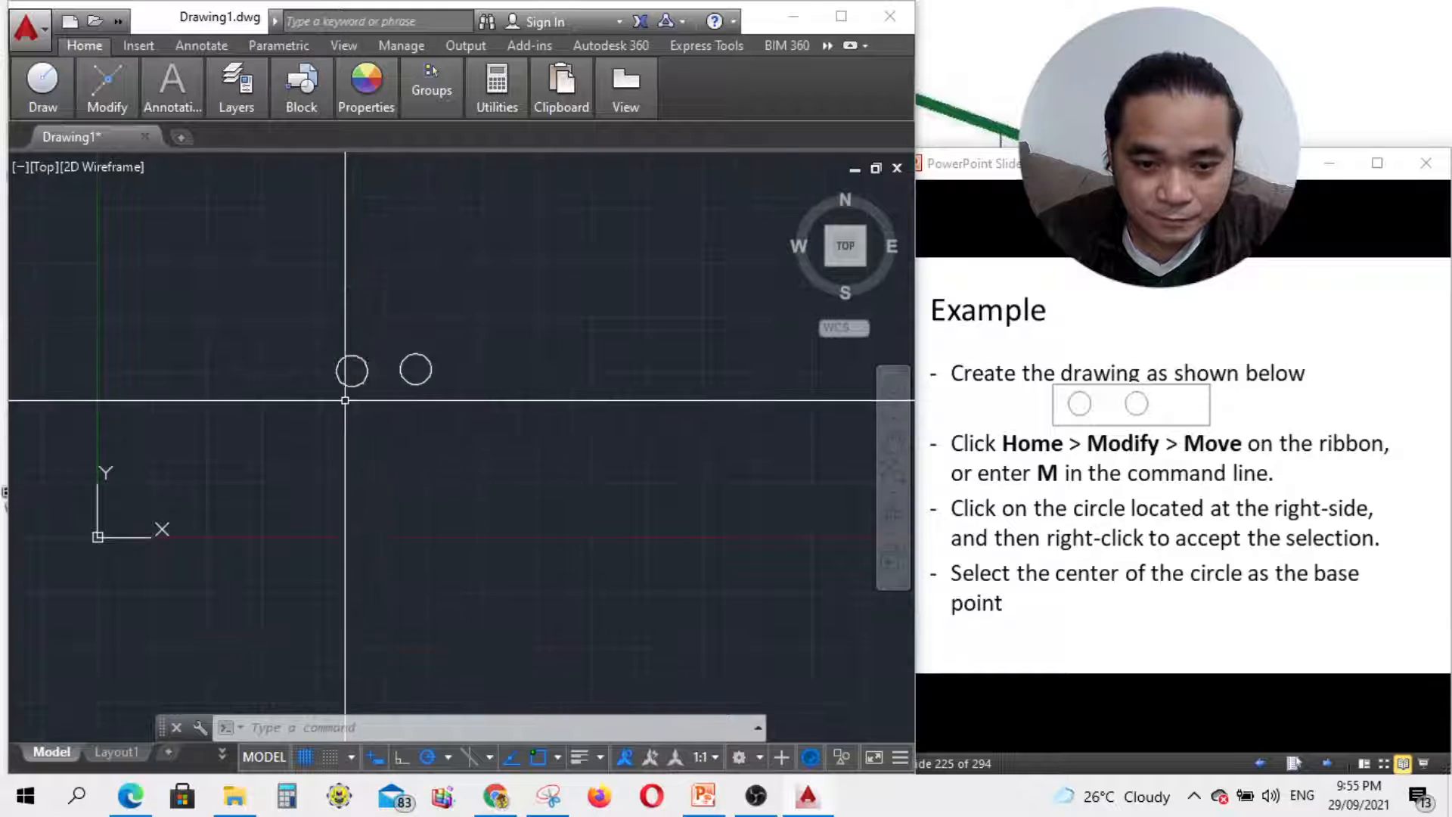
scroll(347, 371, "up", 4)
scroll(348, 371, "down", 2)
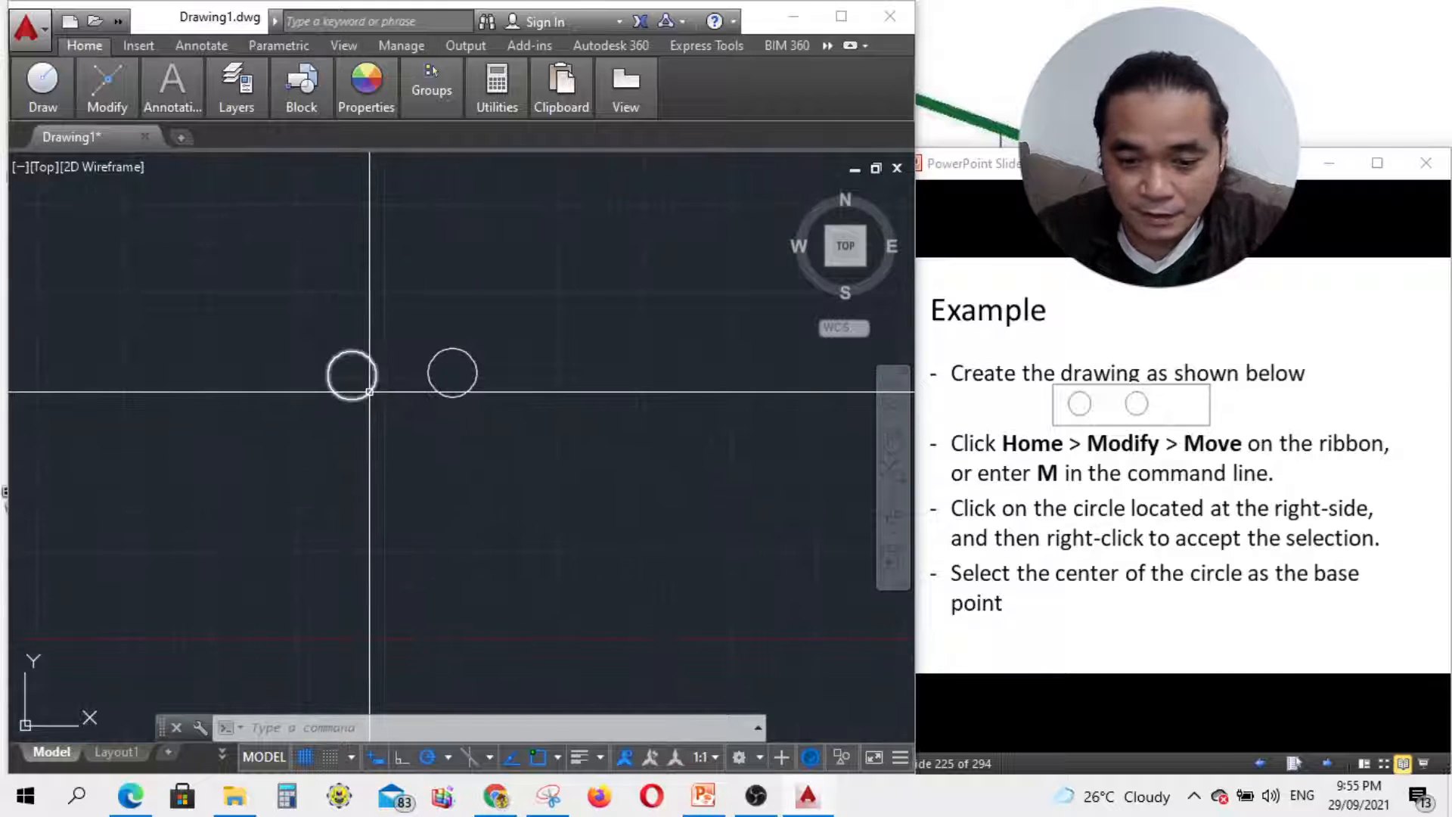
mouse_move(59, 105)
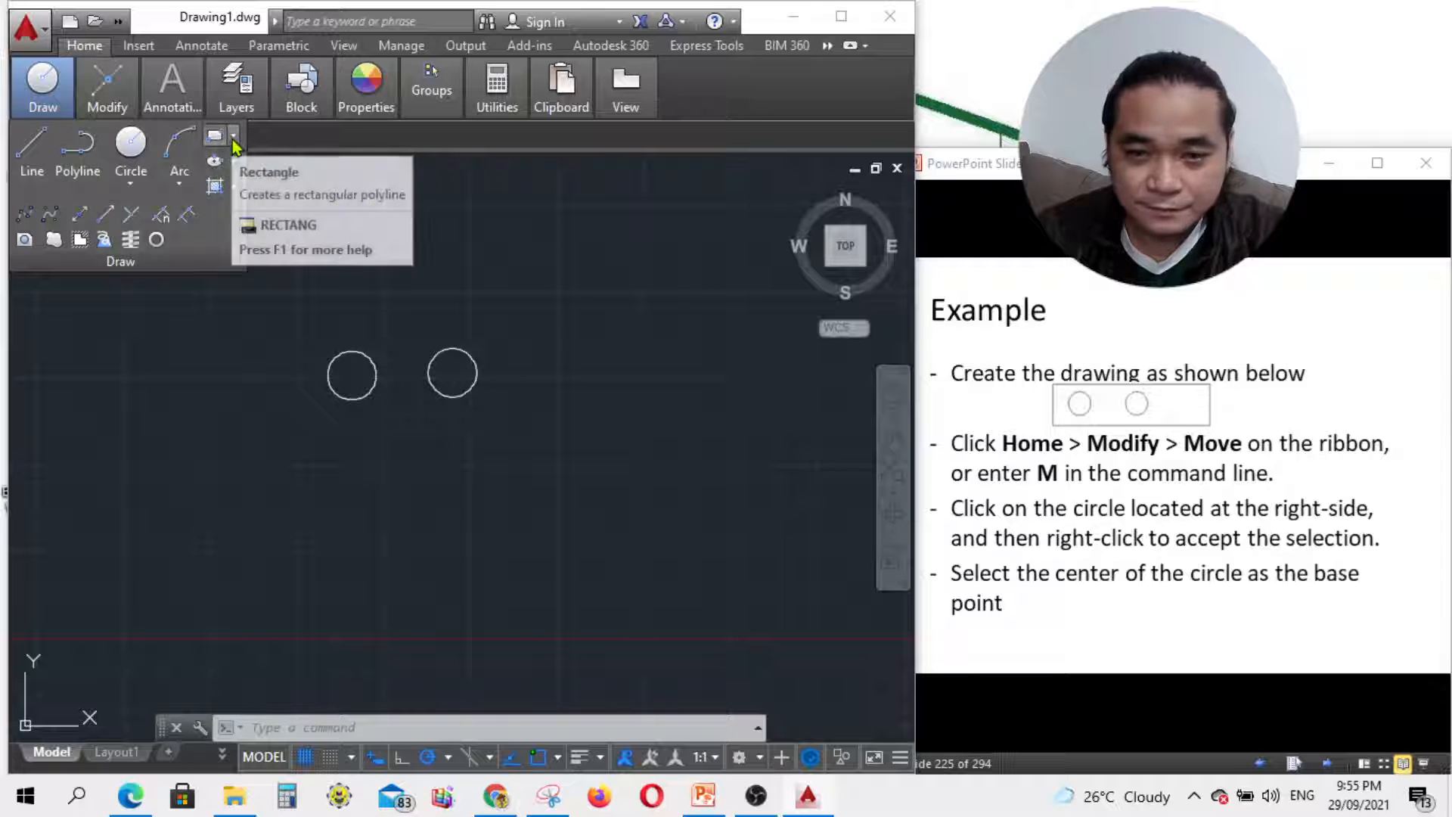
Step: Draw a rectangle enclosing both circles
left_click(234, 138)
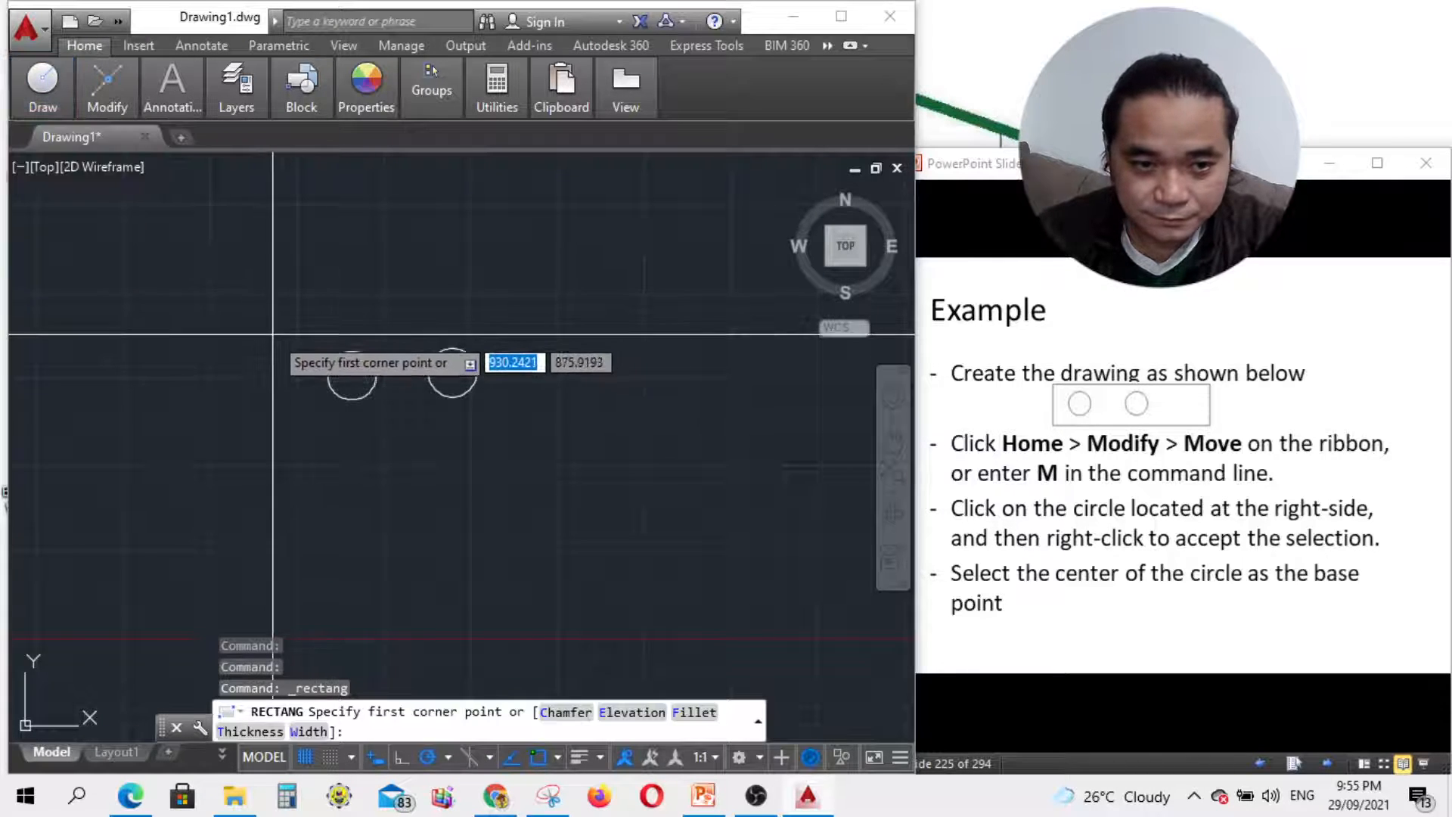
left_click(273, 333)
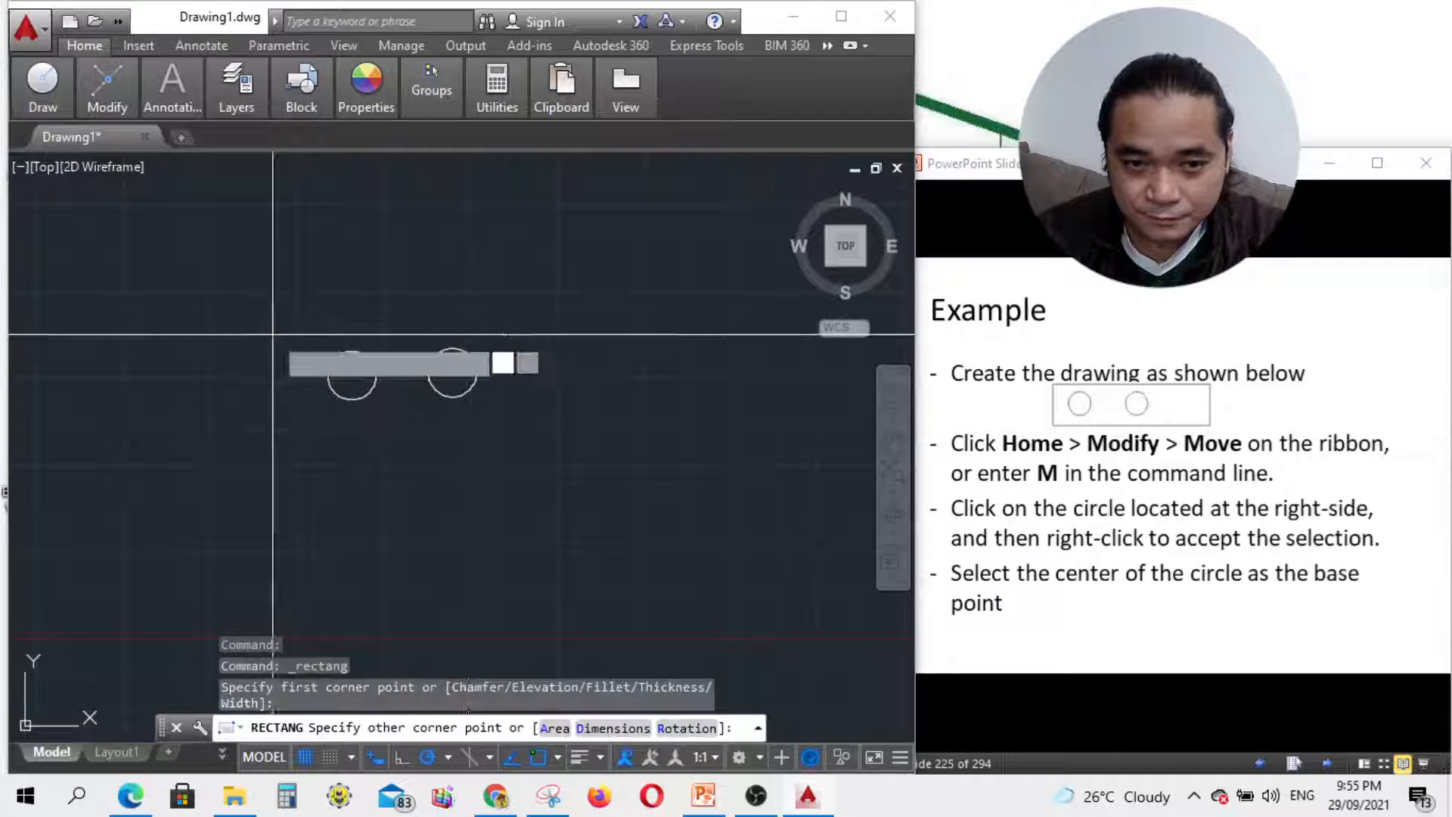
left_click(602, 418)
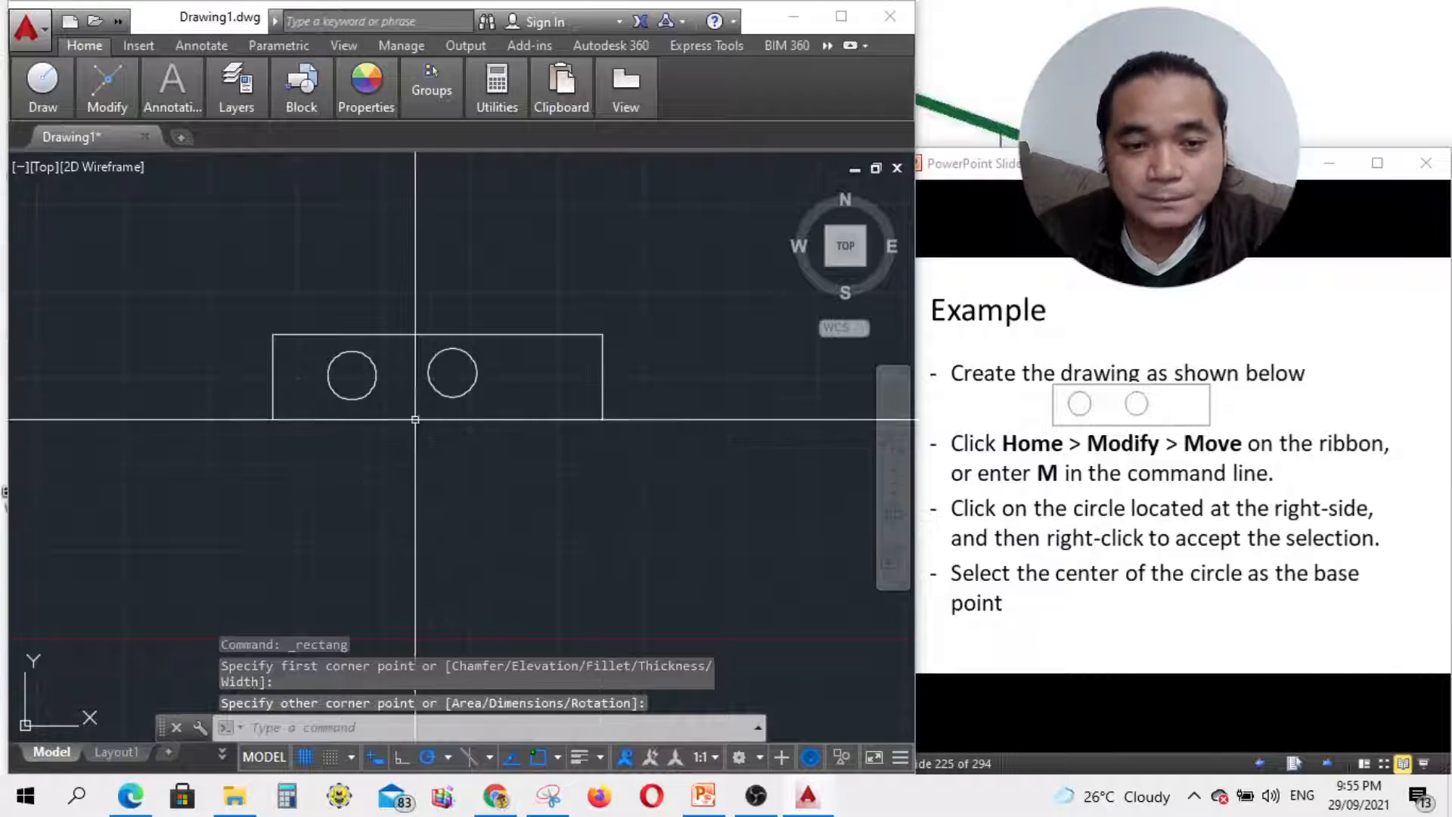
scroll(328, 378, "up", 2)
Step: Move the left circle slightly further left, using its centre as base point
left_click(390, 413)
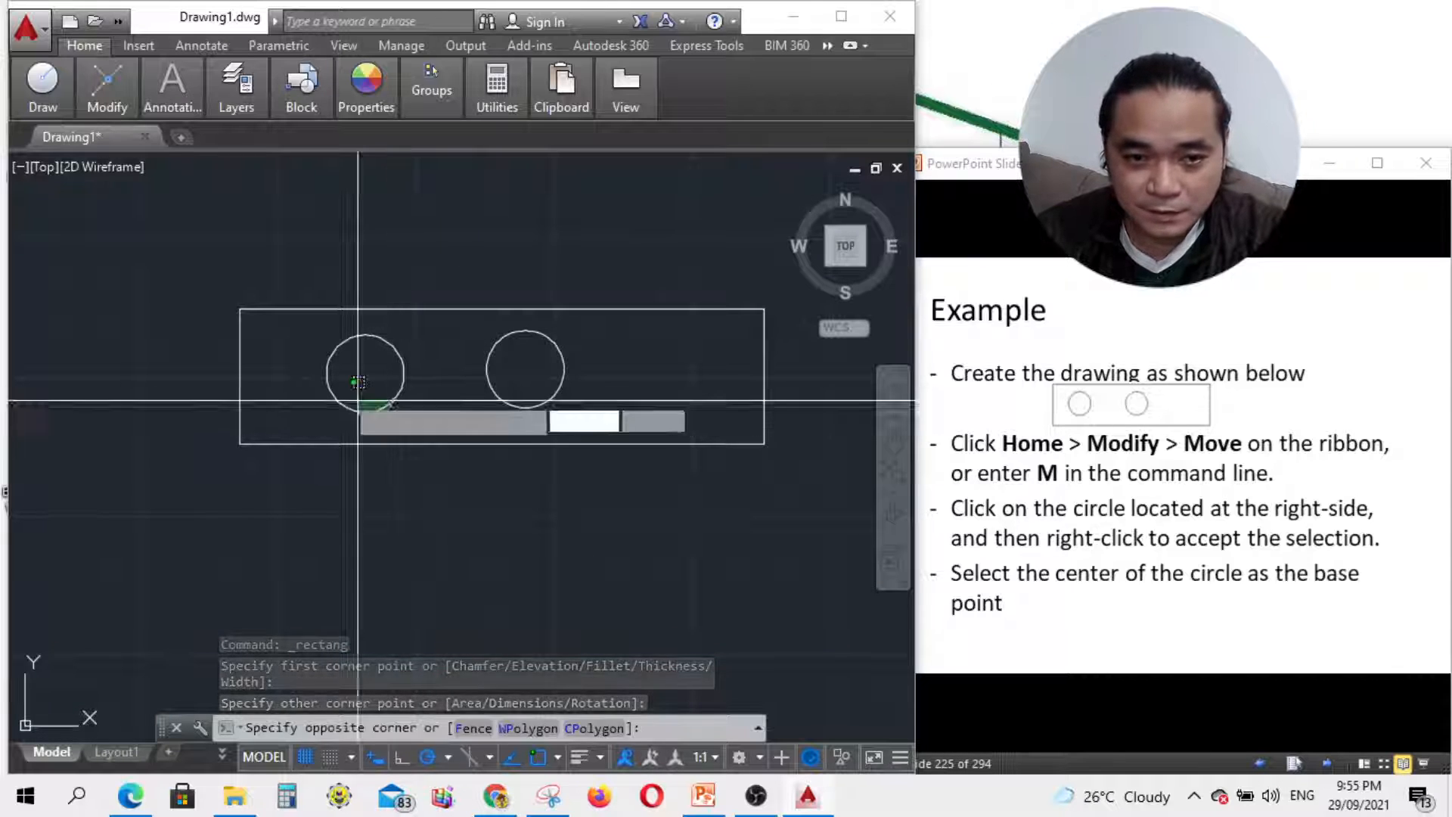
left_click(387, 417)
type("m")
key("Return")
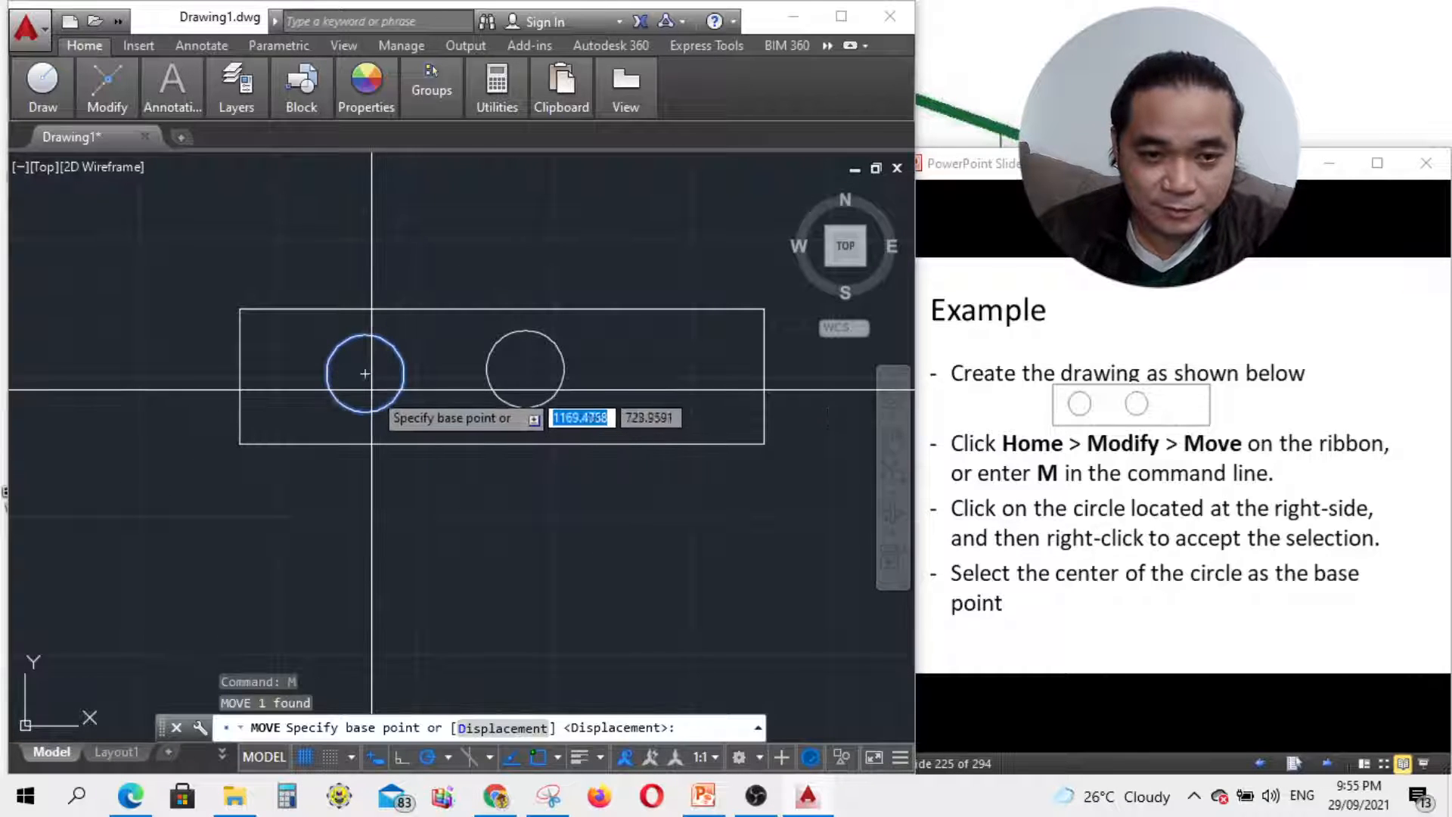
left_click(365, 372)
left_click(358, 390)
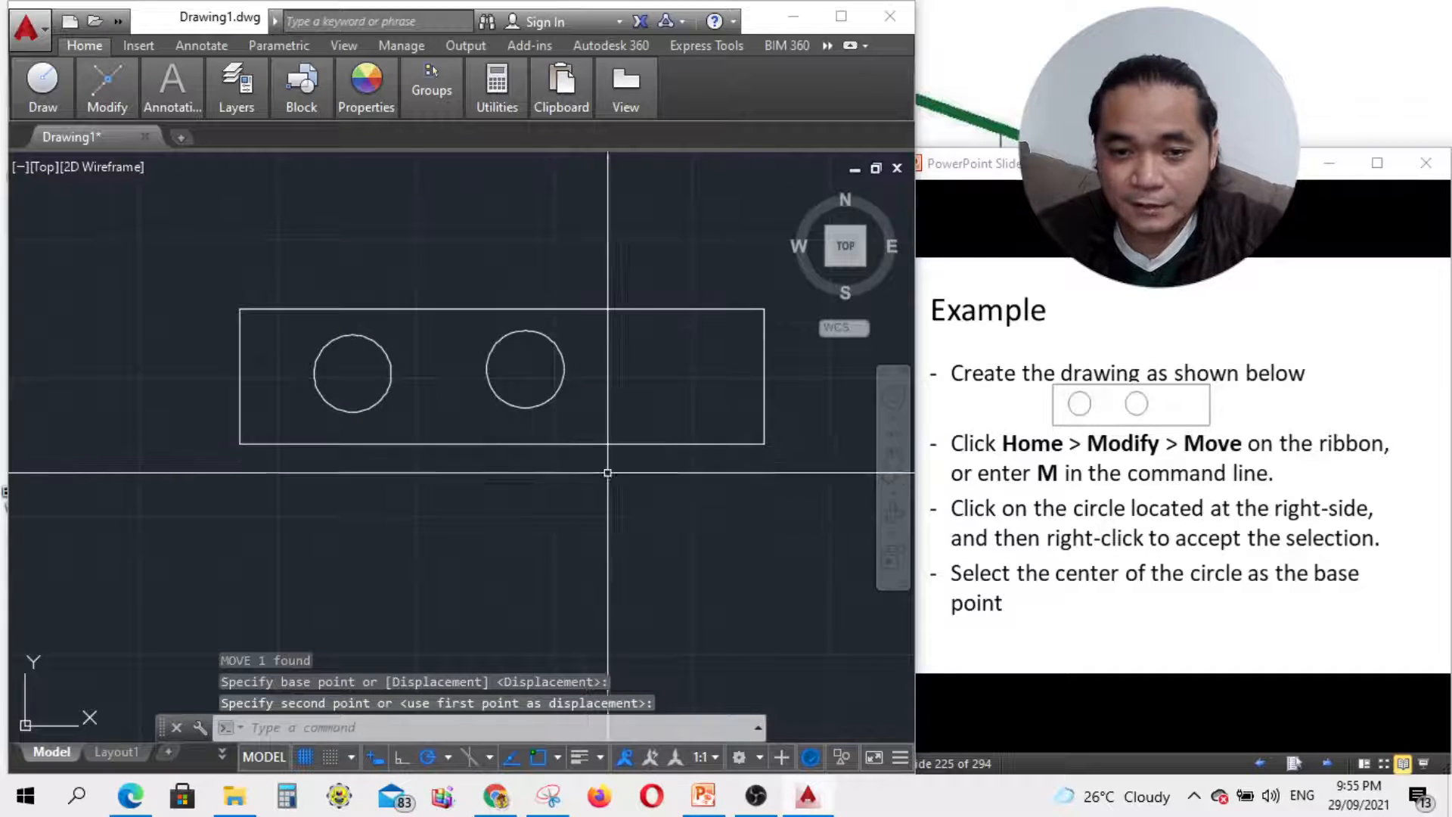
scroll(487, 495, "down", 2)
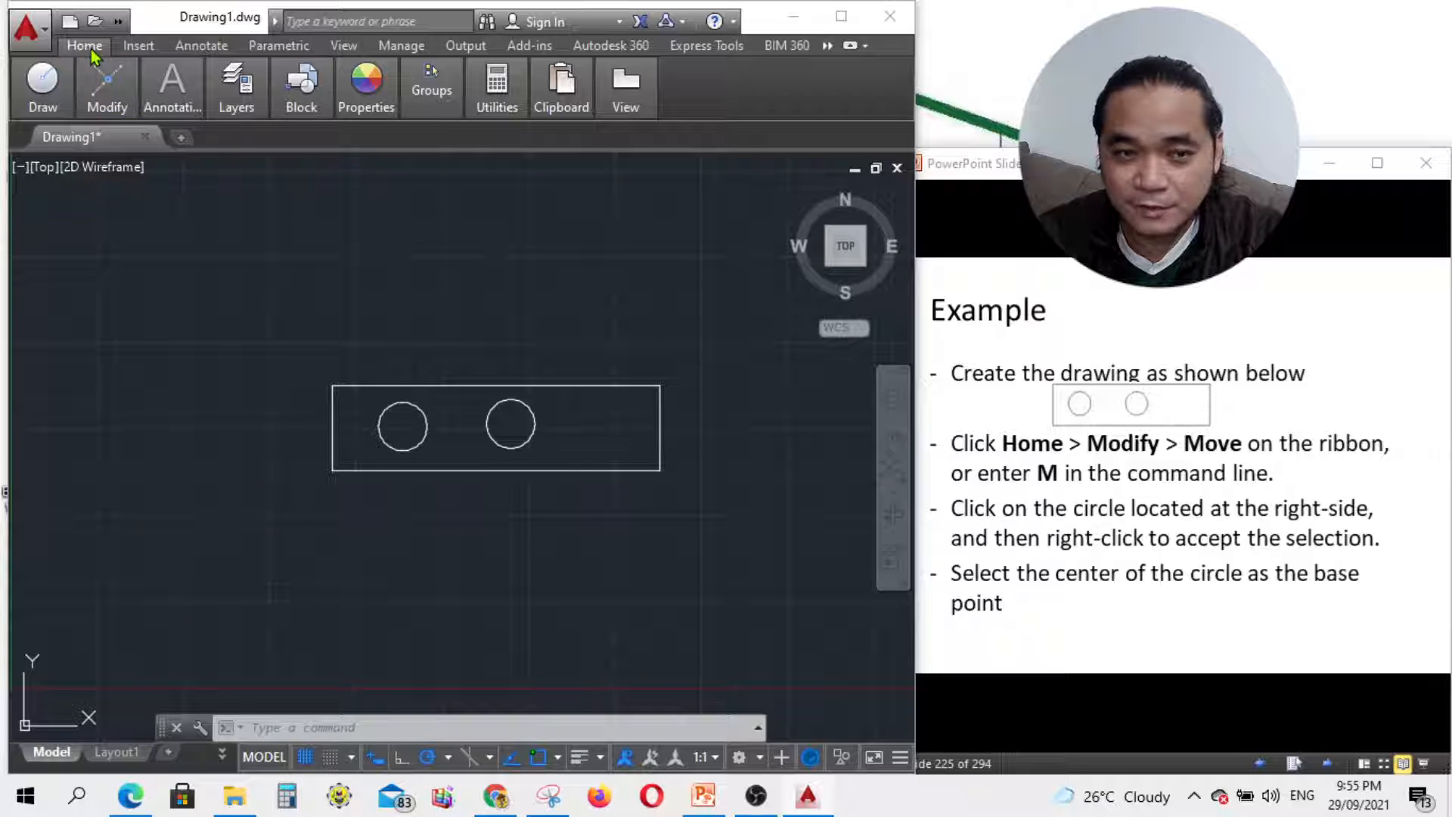
Step: Restart the Move command with M after cancelling a first attempt
mouse_move(119, 108)
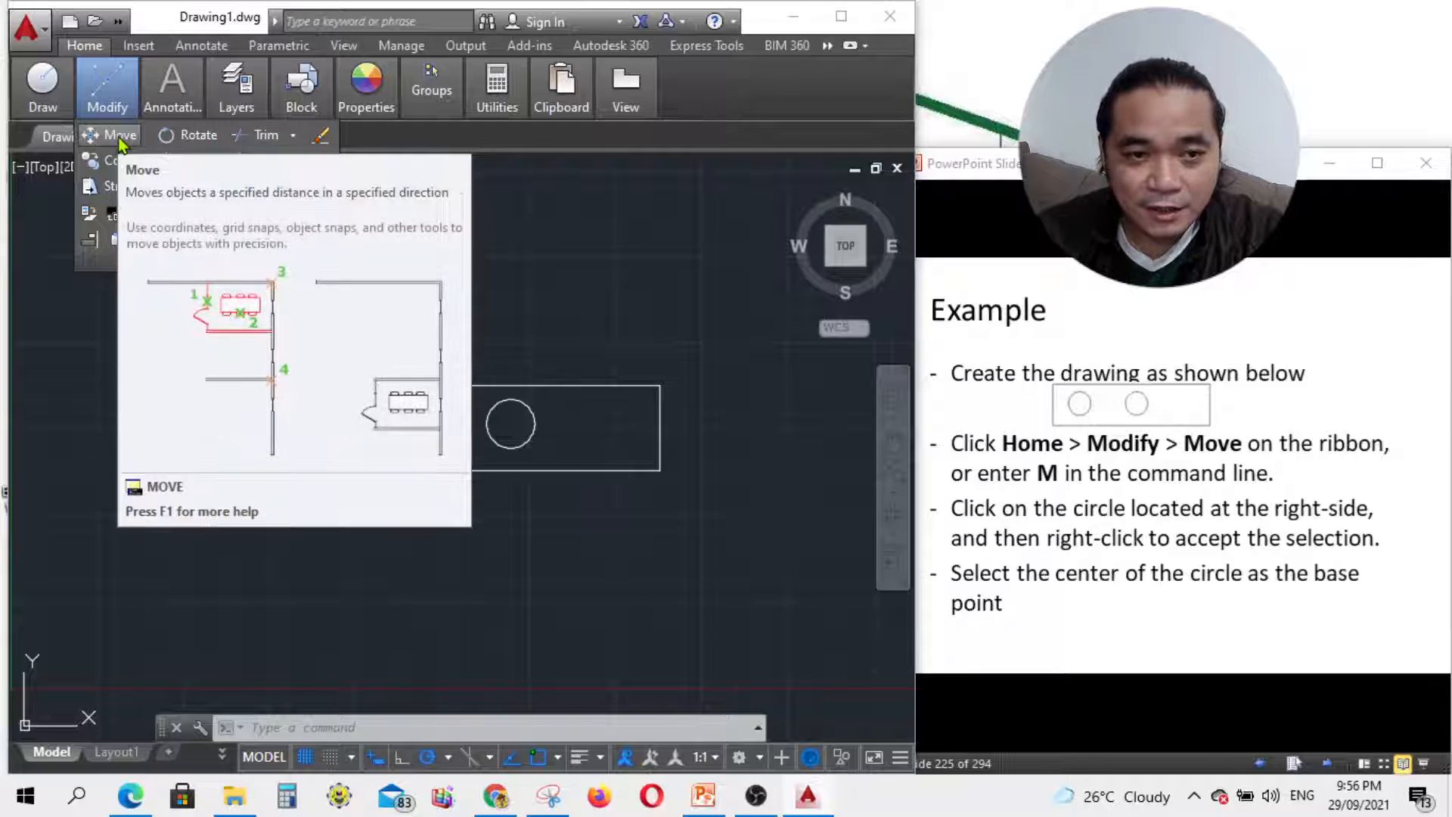
left_click(328, 727)
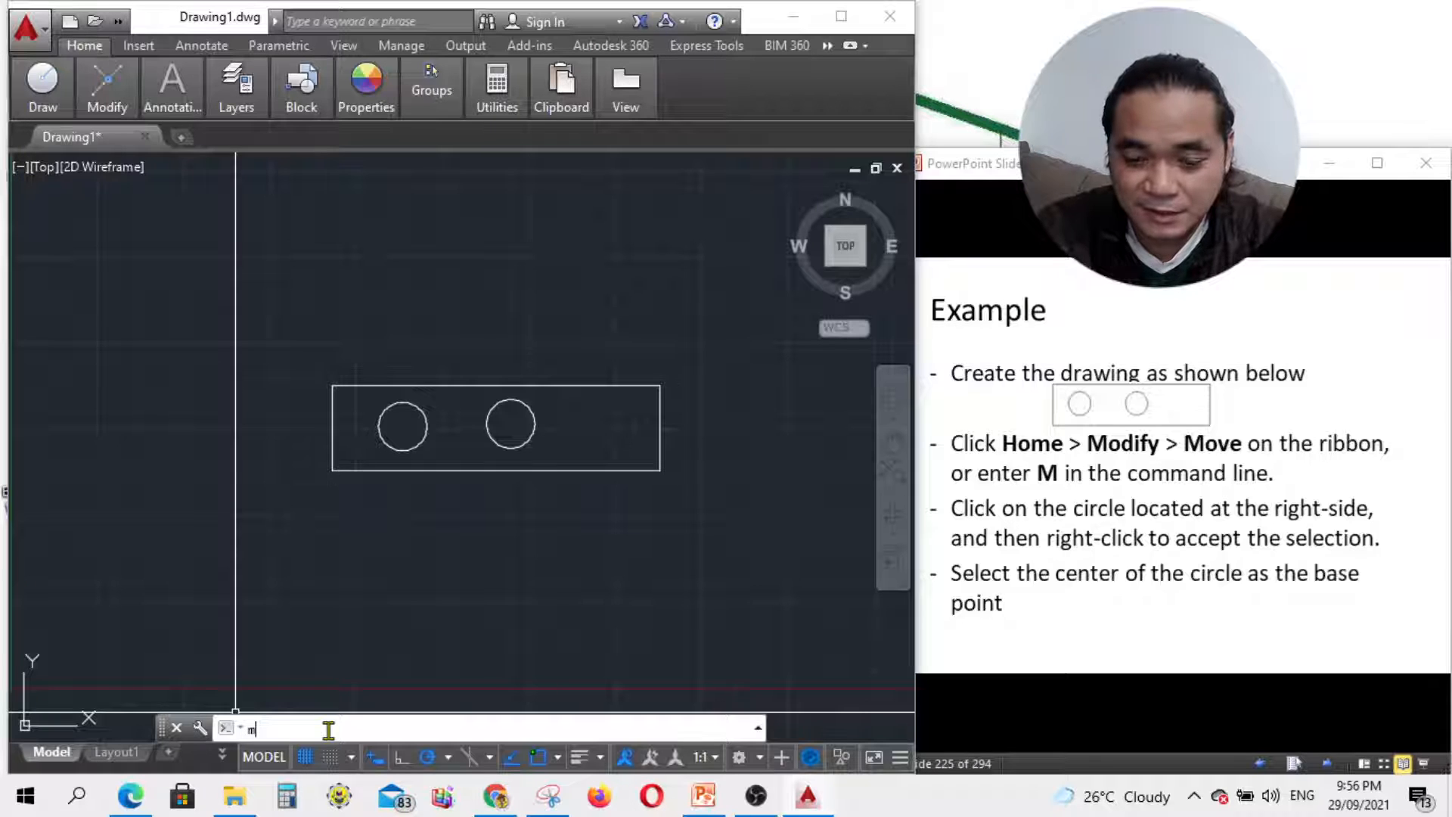
key("Return")
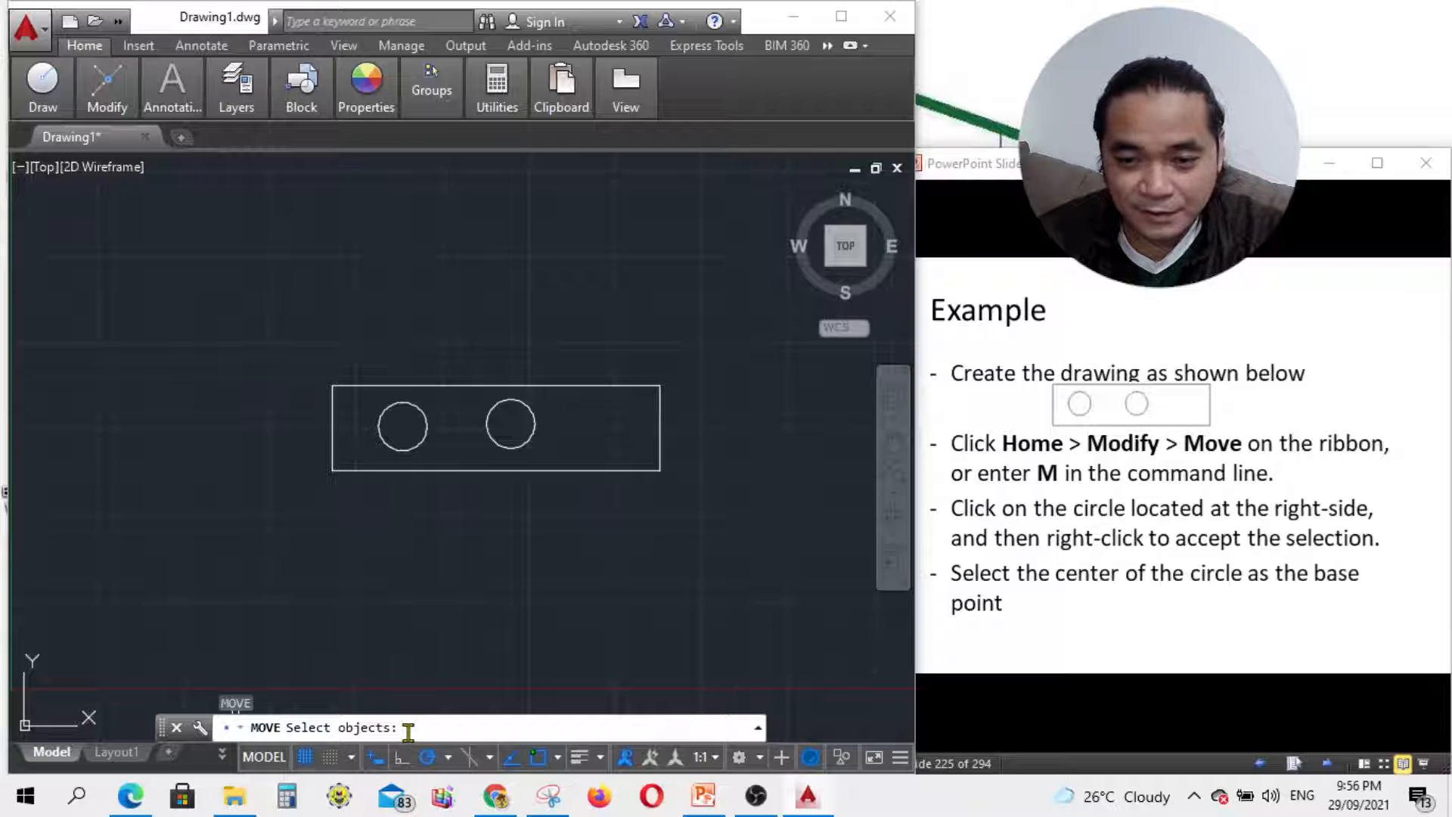
key("Escape")
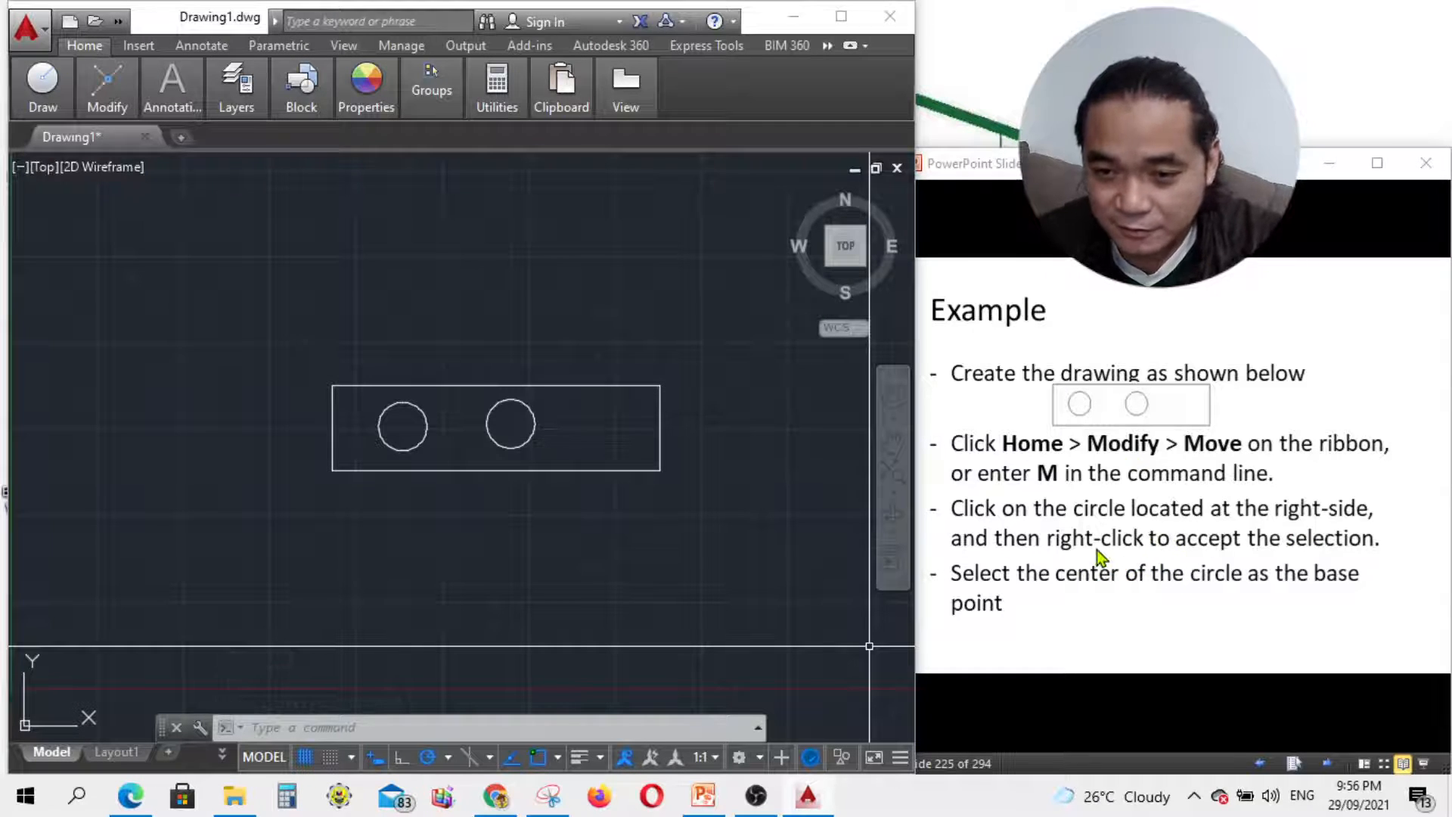
left_click(360, 728)
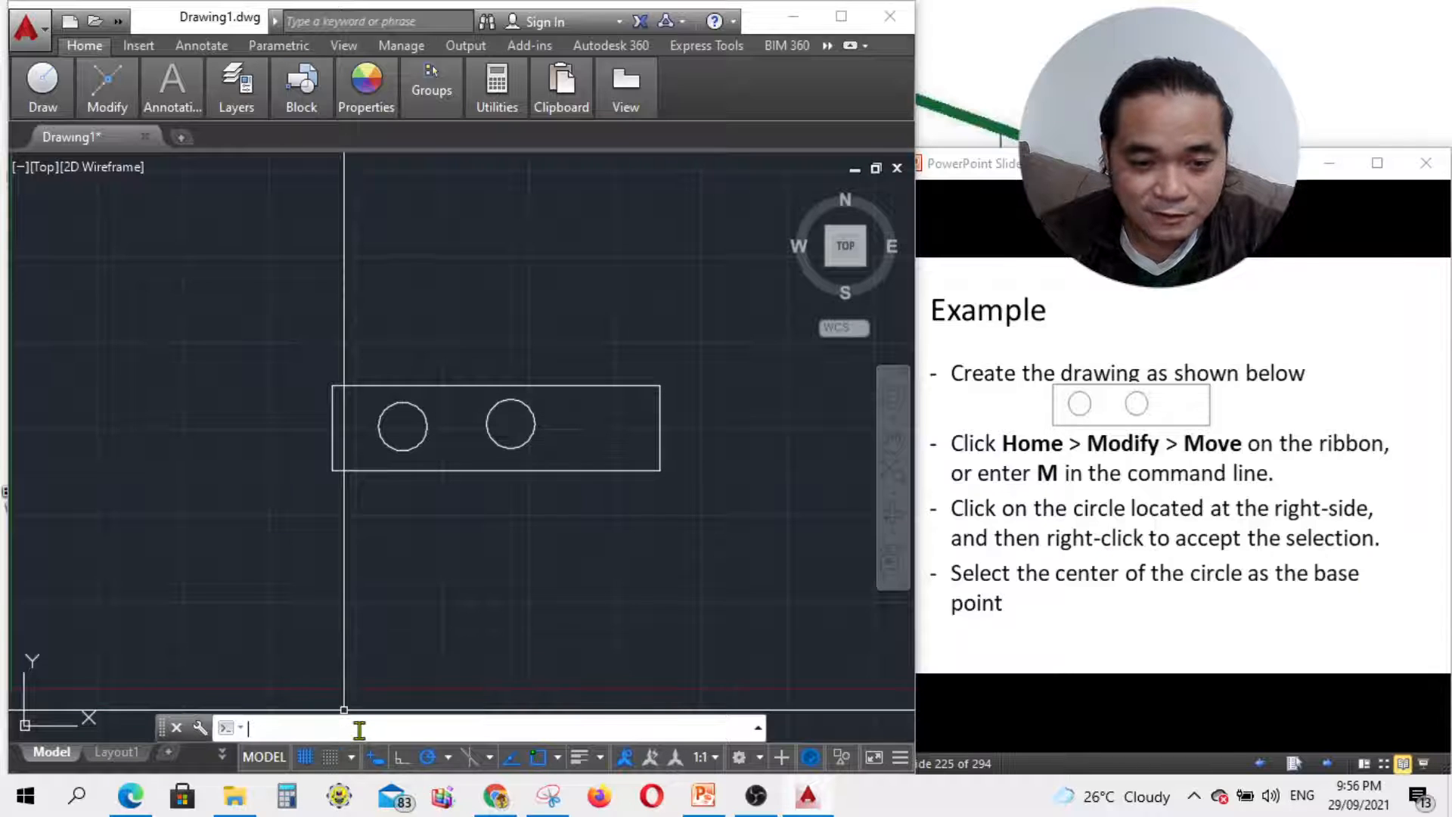
type("m")
key("Return")
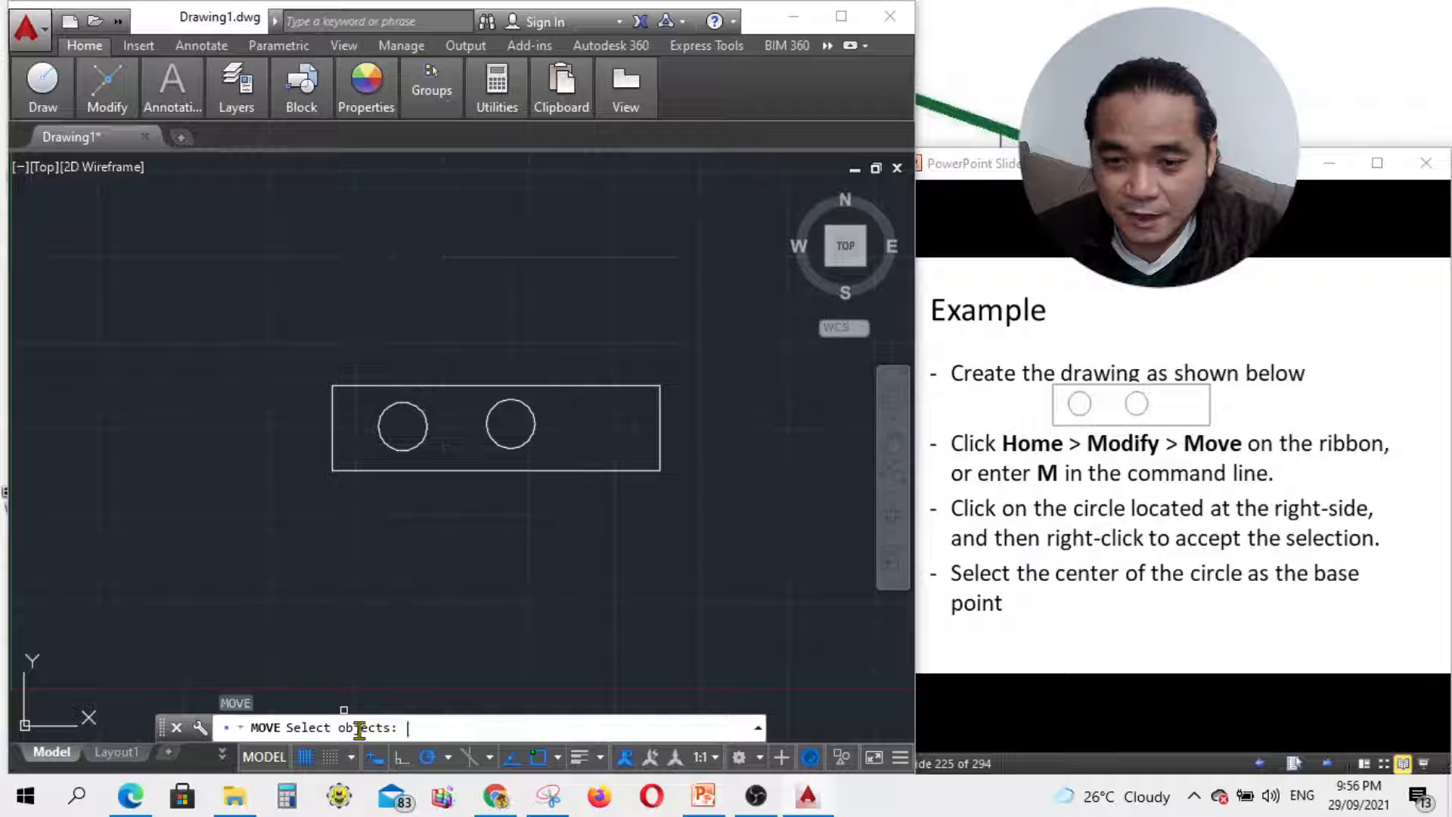
Step: Select the right-hand circle, take its centre as base point, and advance the slide
left_click(532, 432)
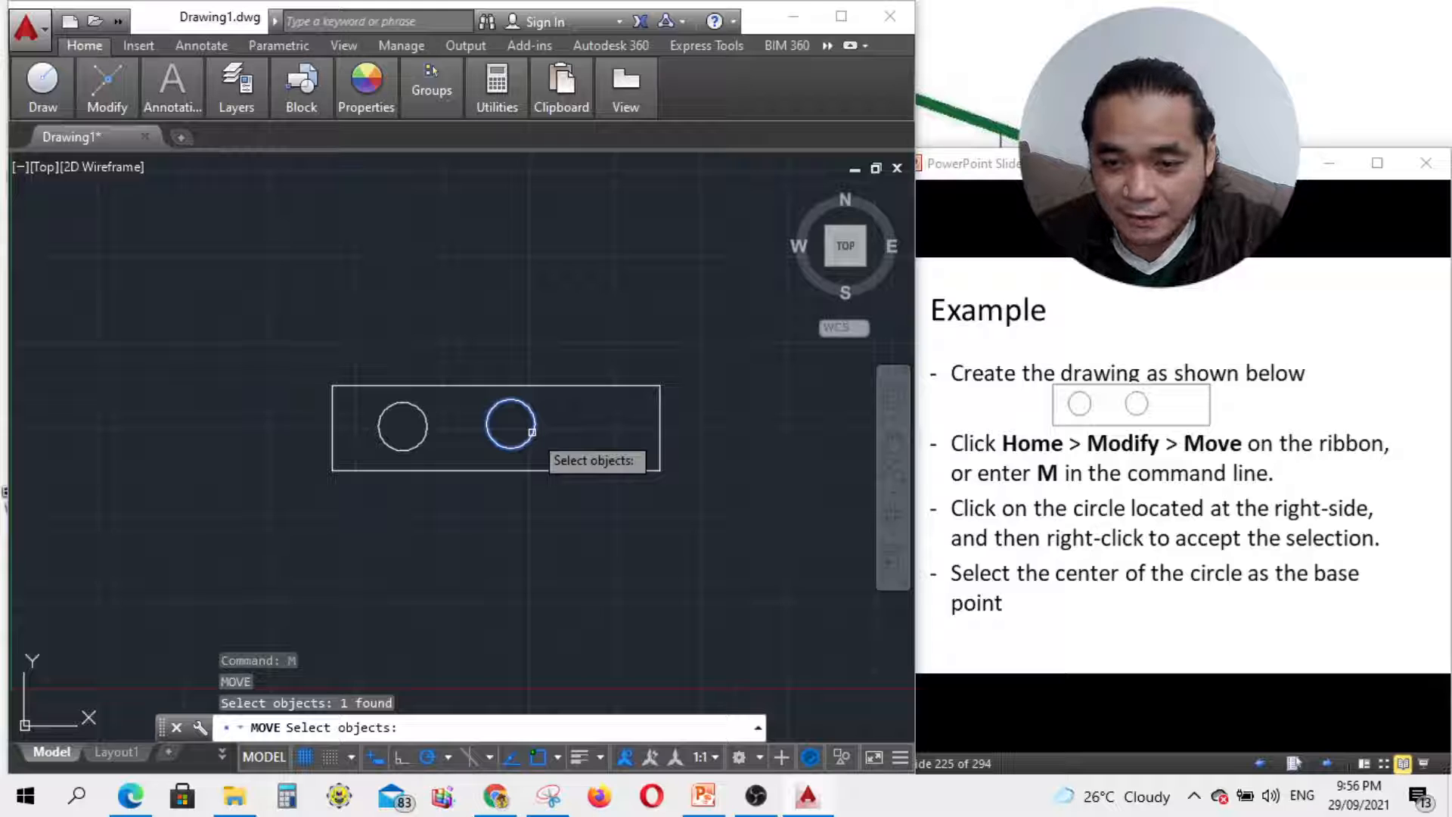
right_click(531, 432)
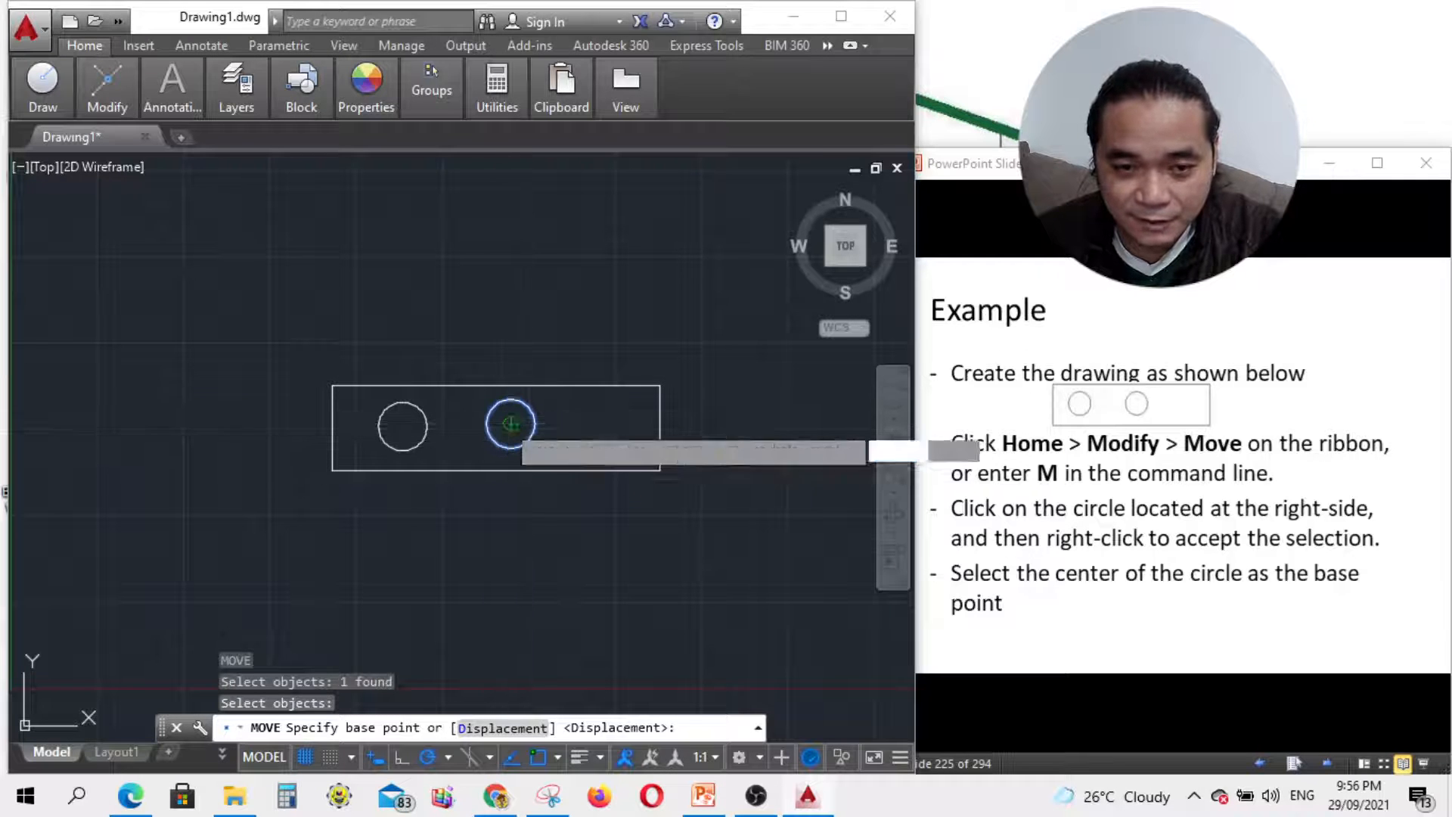
left_click(511, 424)
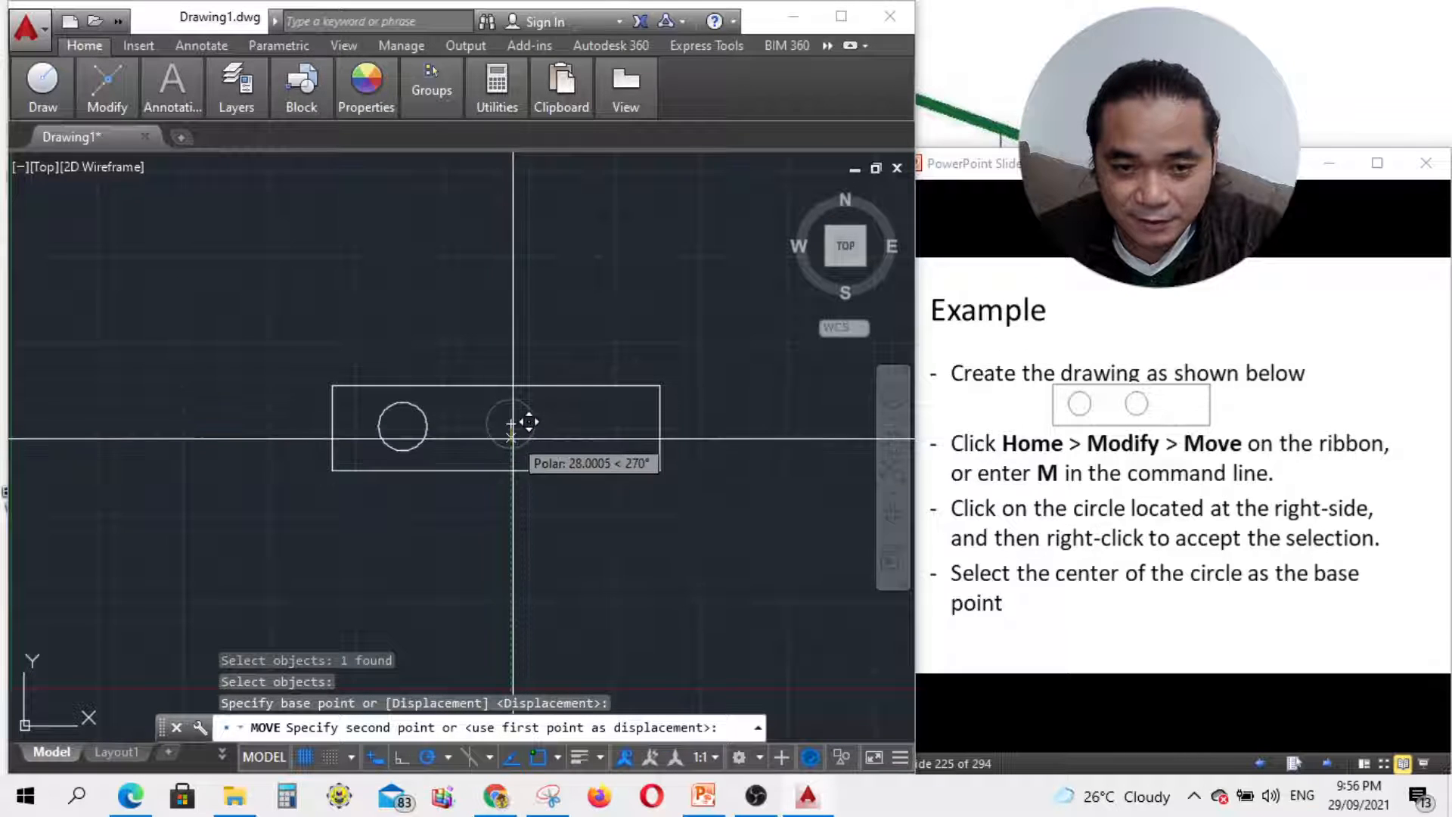
left_click(1271, 628)
left_click(1327, 764)
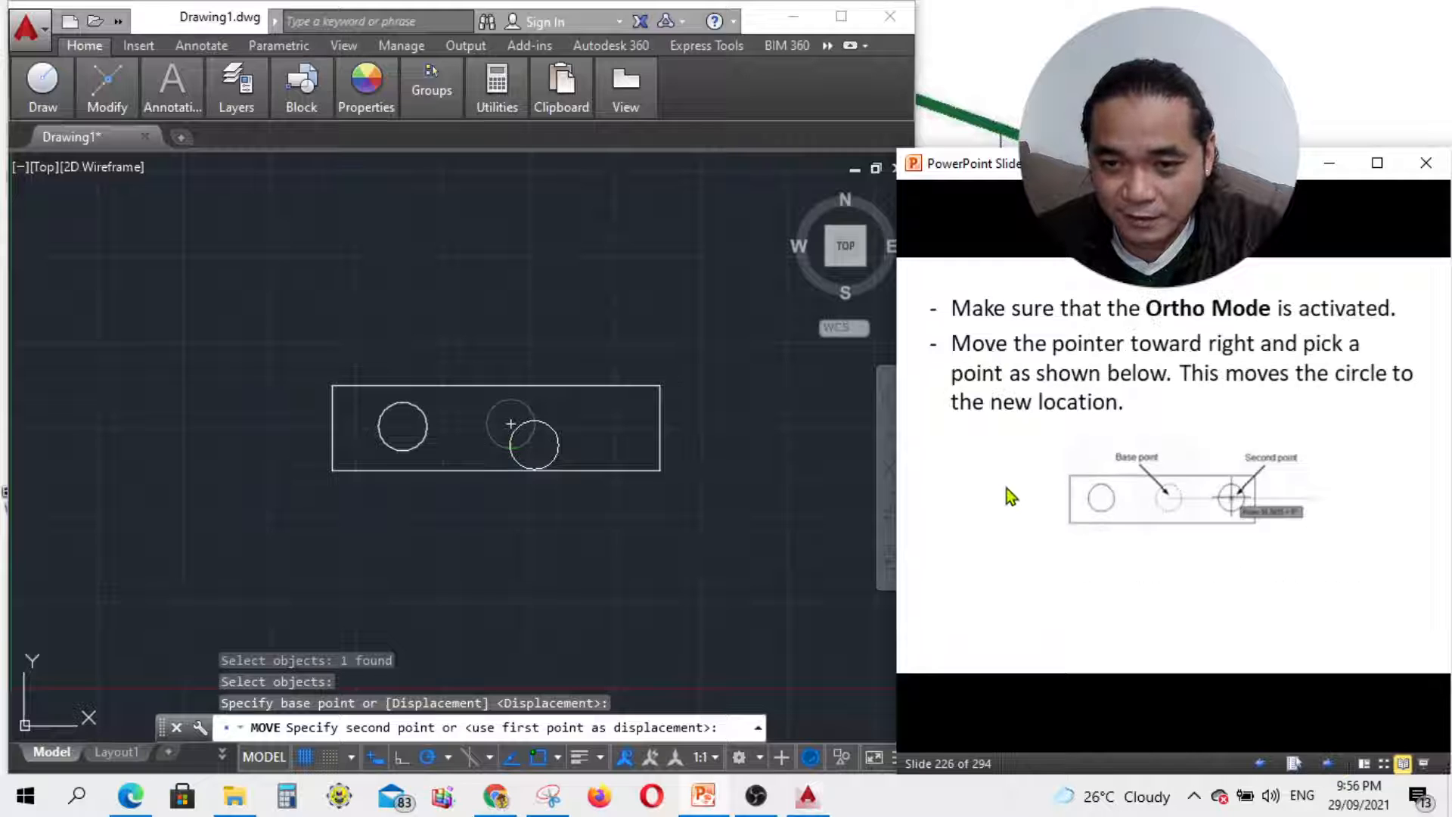
Step: With Ortho on, drop the right circle near the rectangle's right end; show the Copy slide
left_click(415, 765)
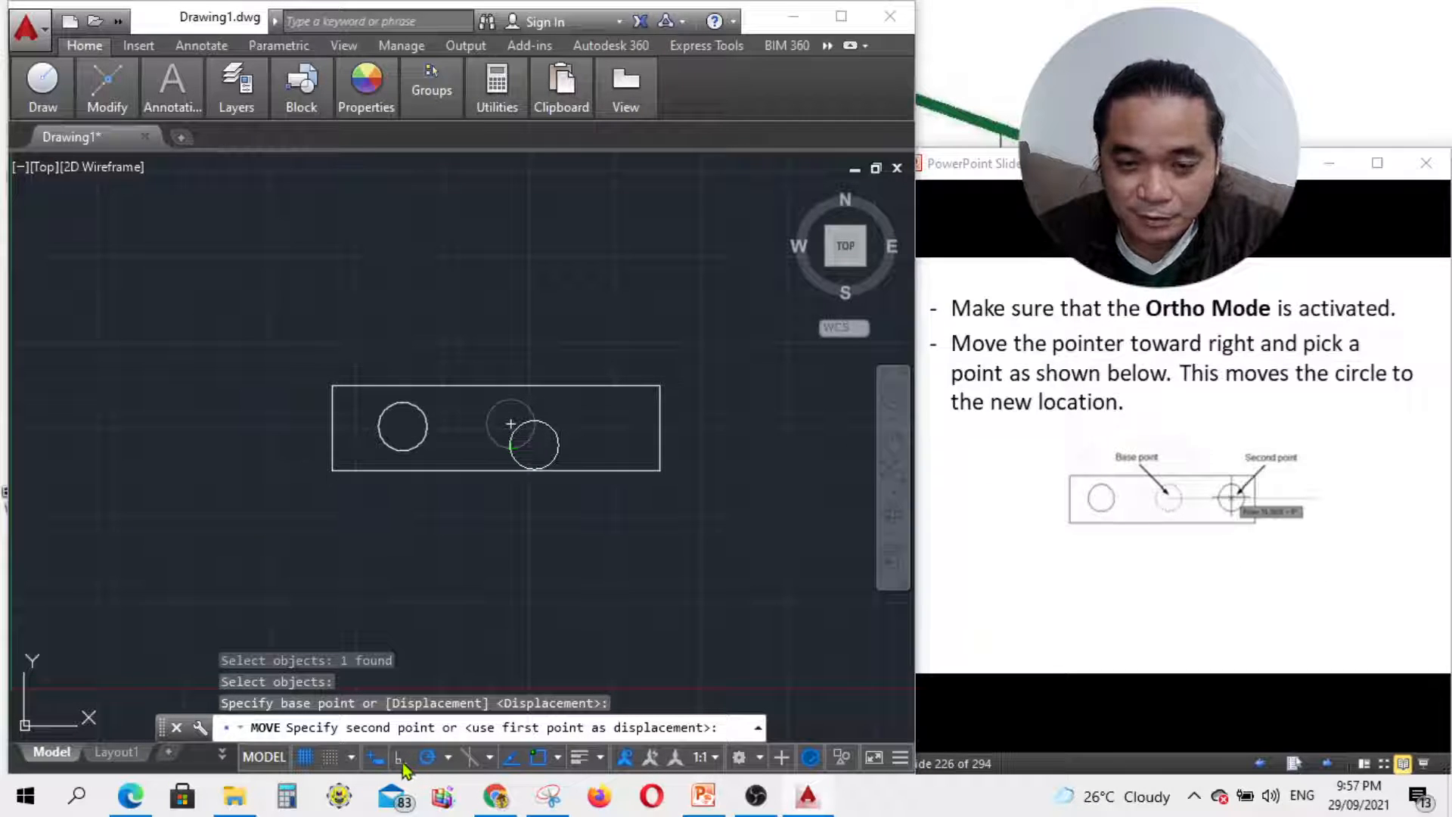
left_click(400, 759)
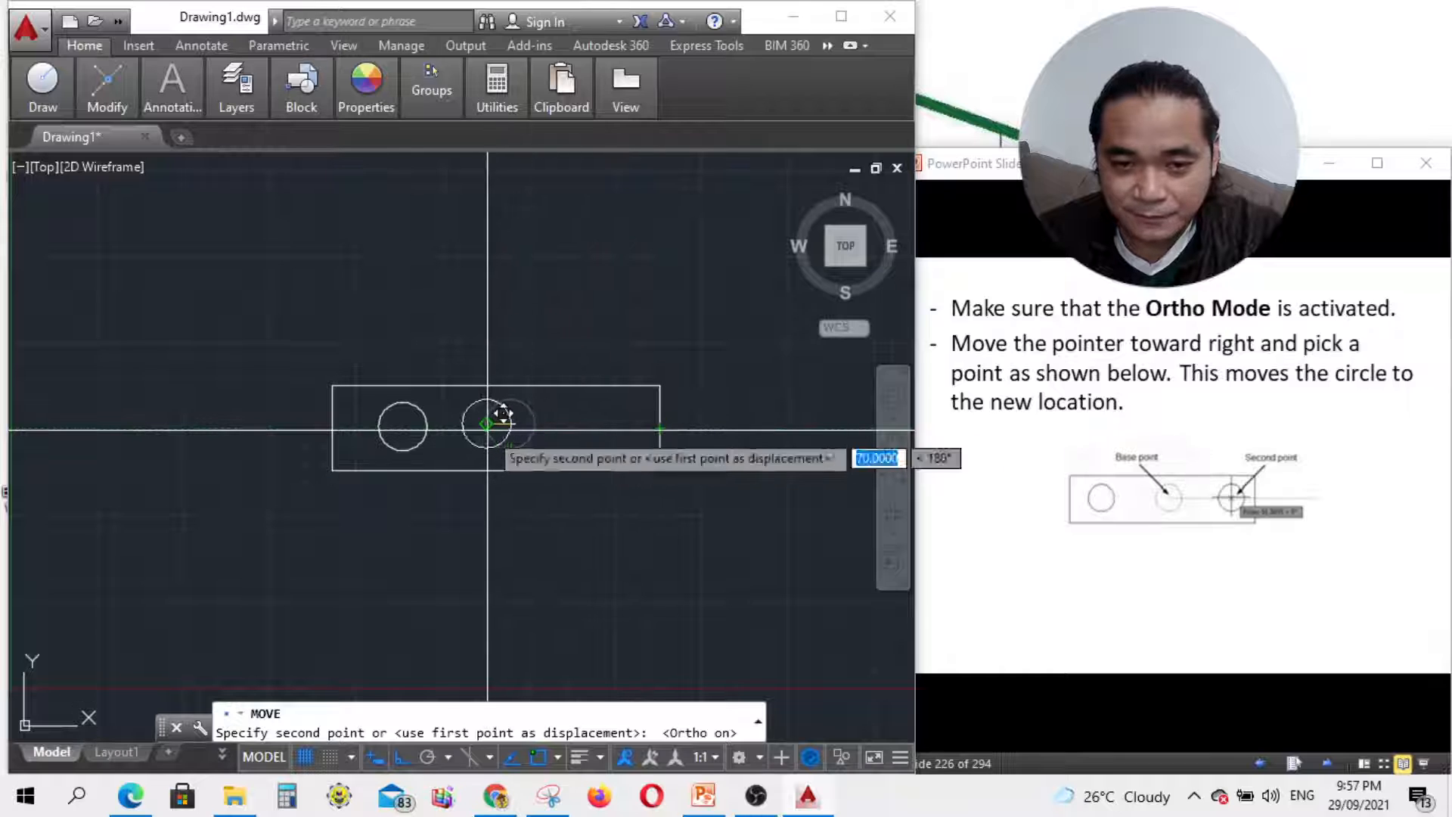
left_click(612, 433)
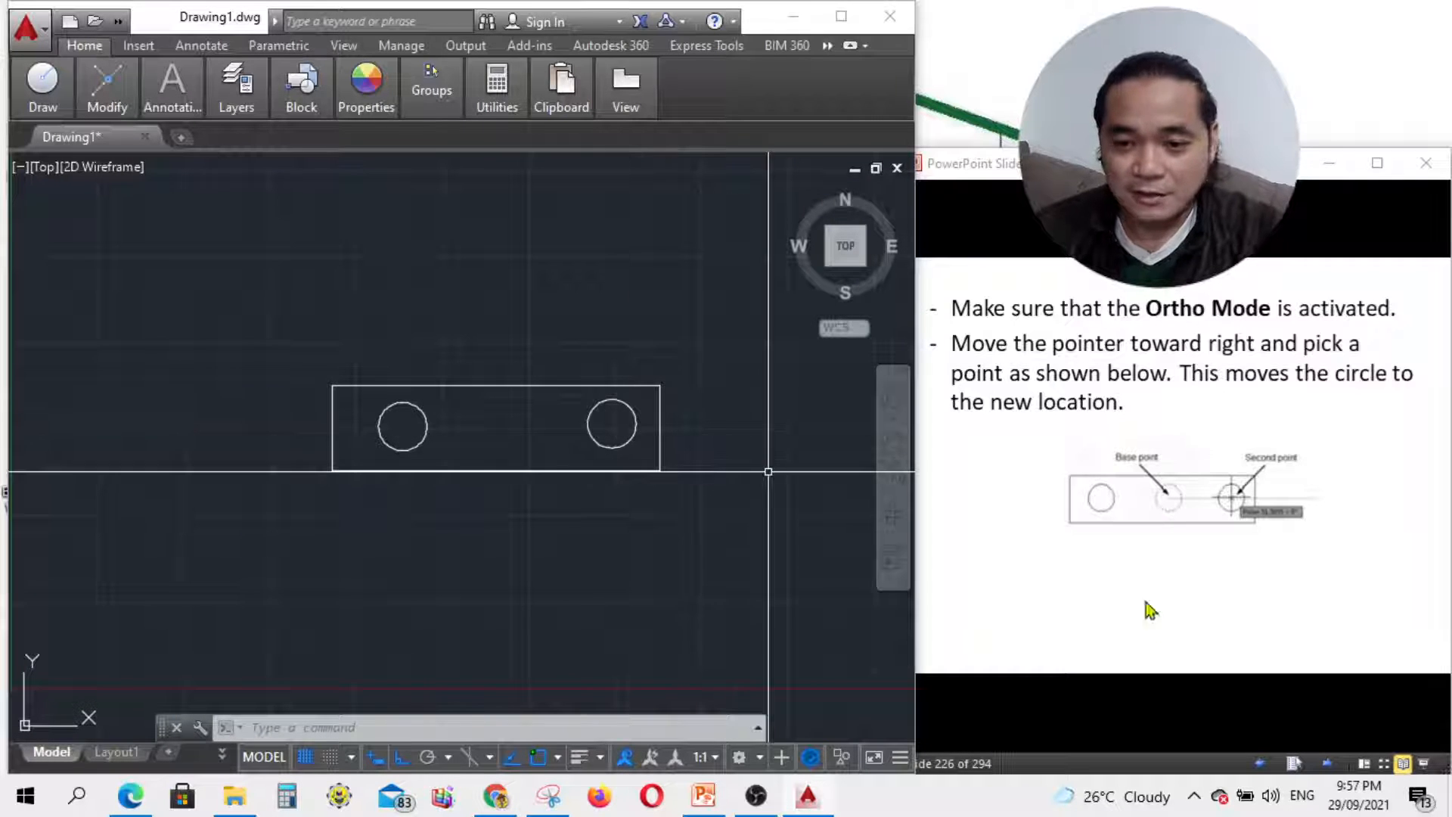
left_click(755, 796)
left_click(756, 796)
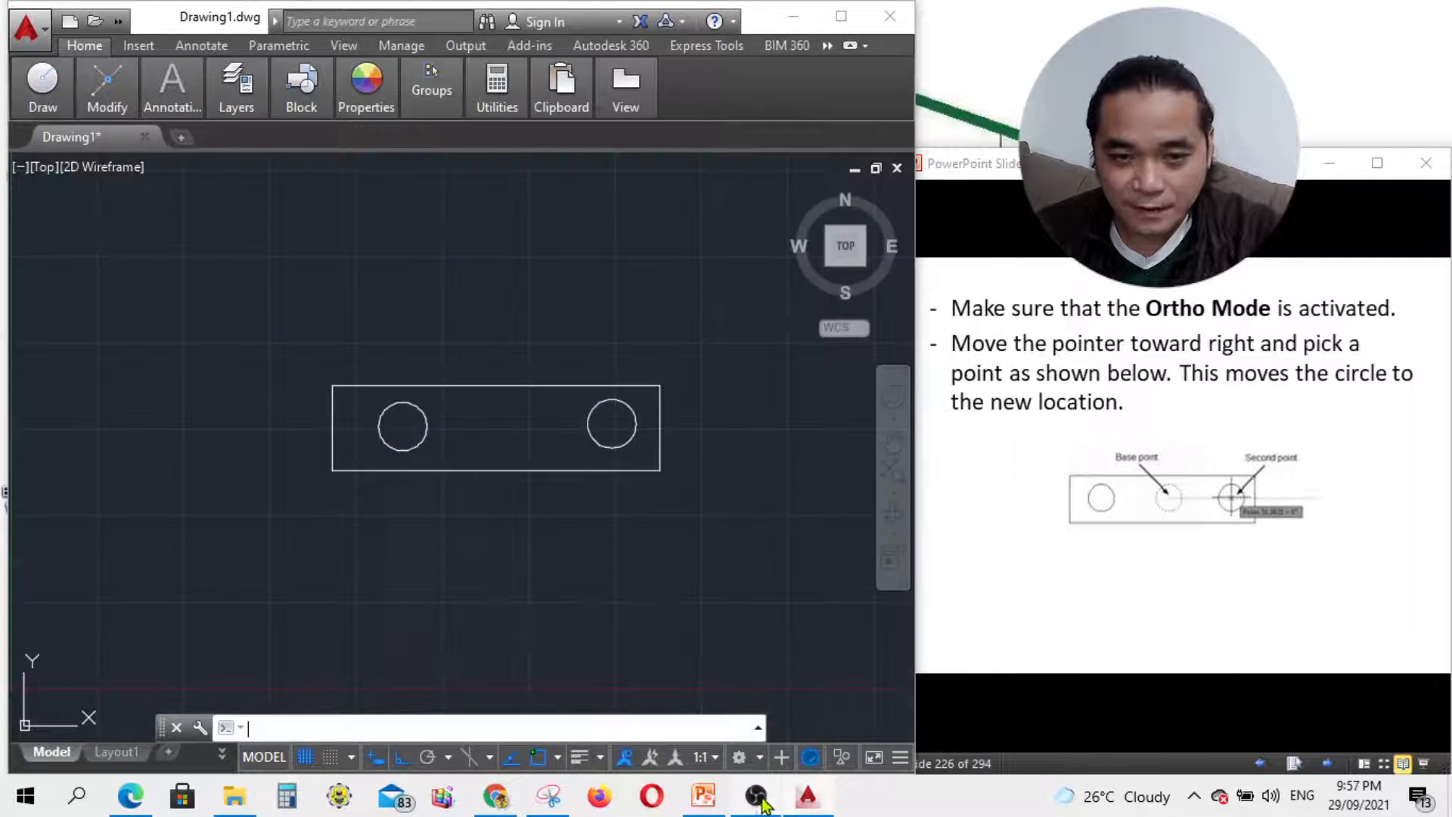
left_click(1224, 661)
left_click(1329, 762)
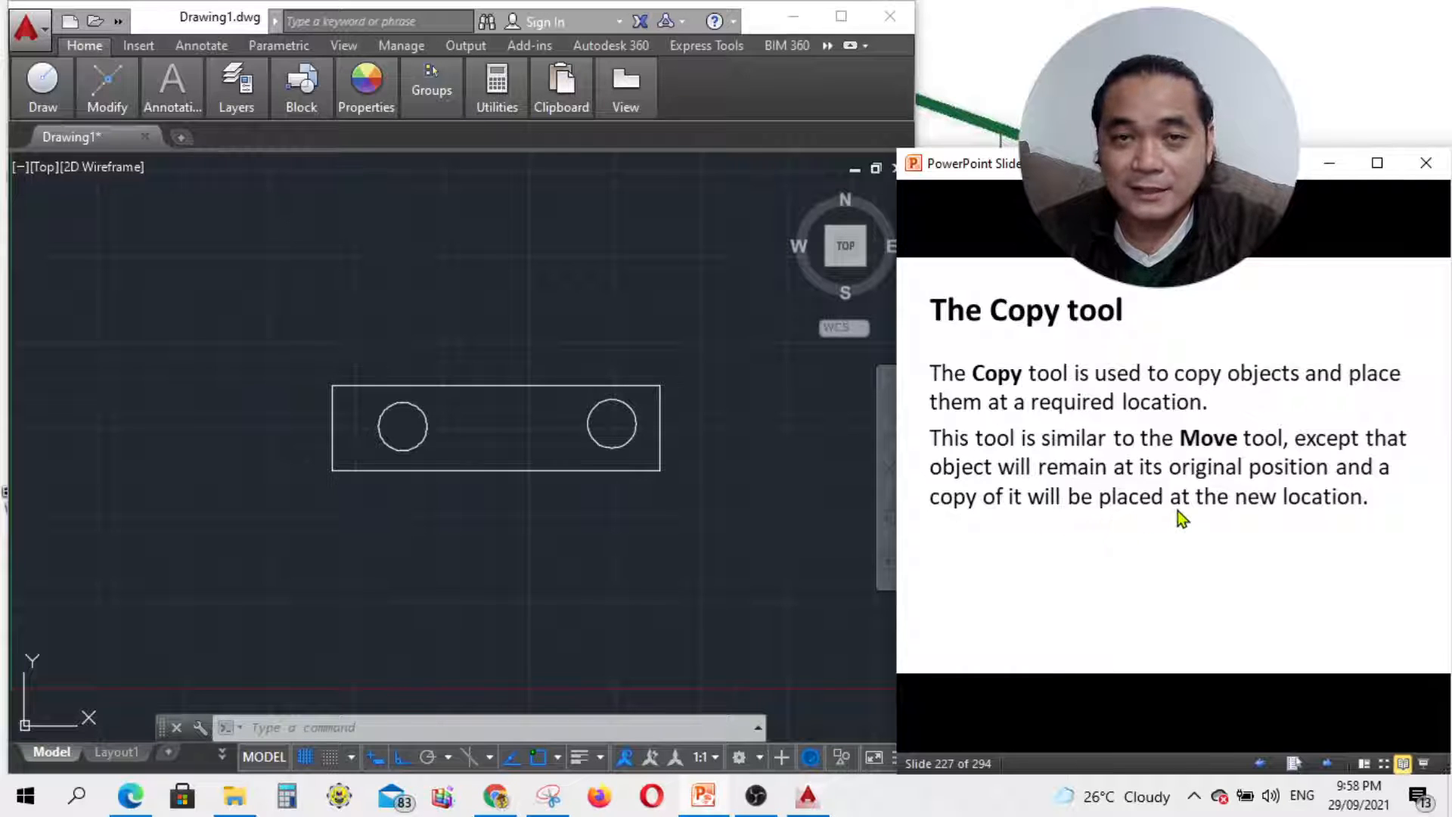
left_click(1329, 760)
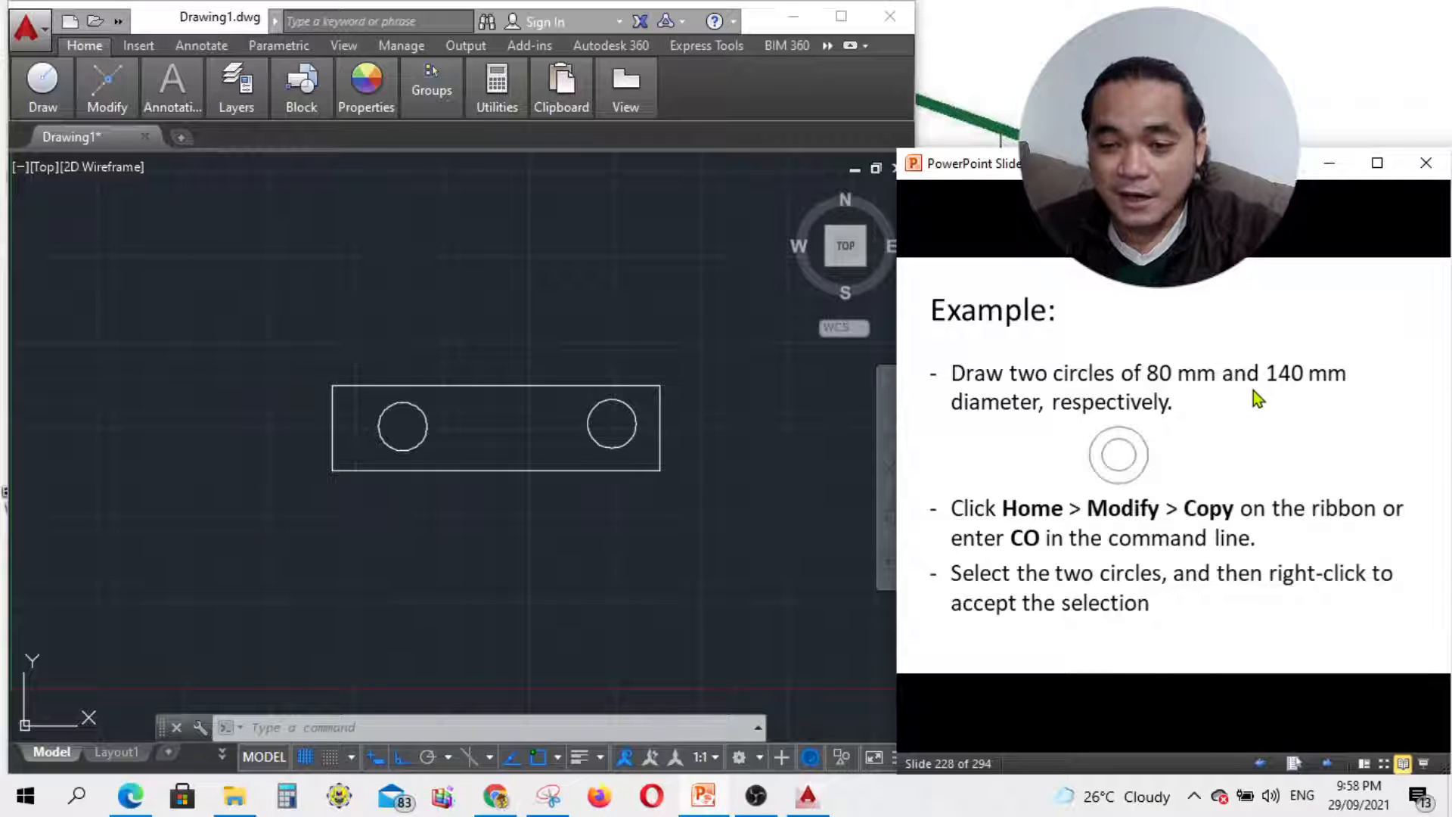
scroll(668, 549, "down", 4)
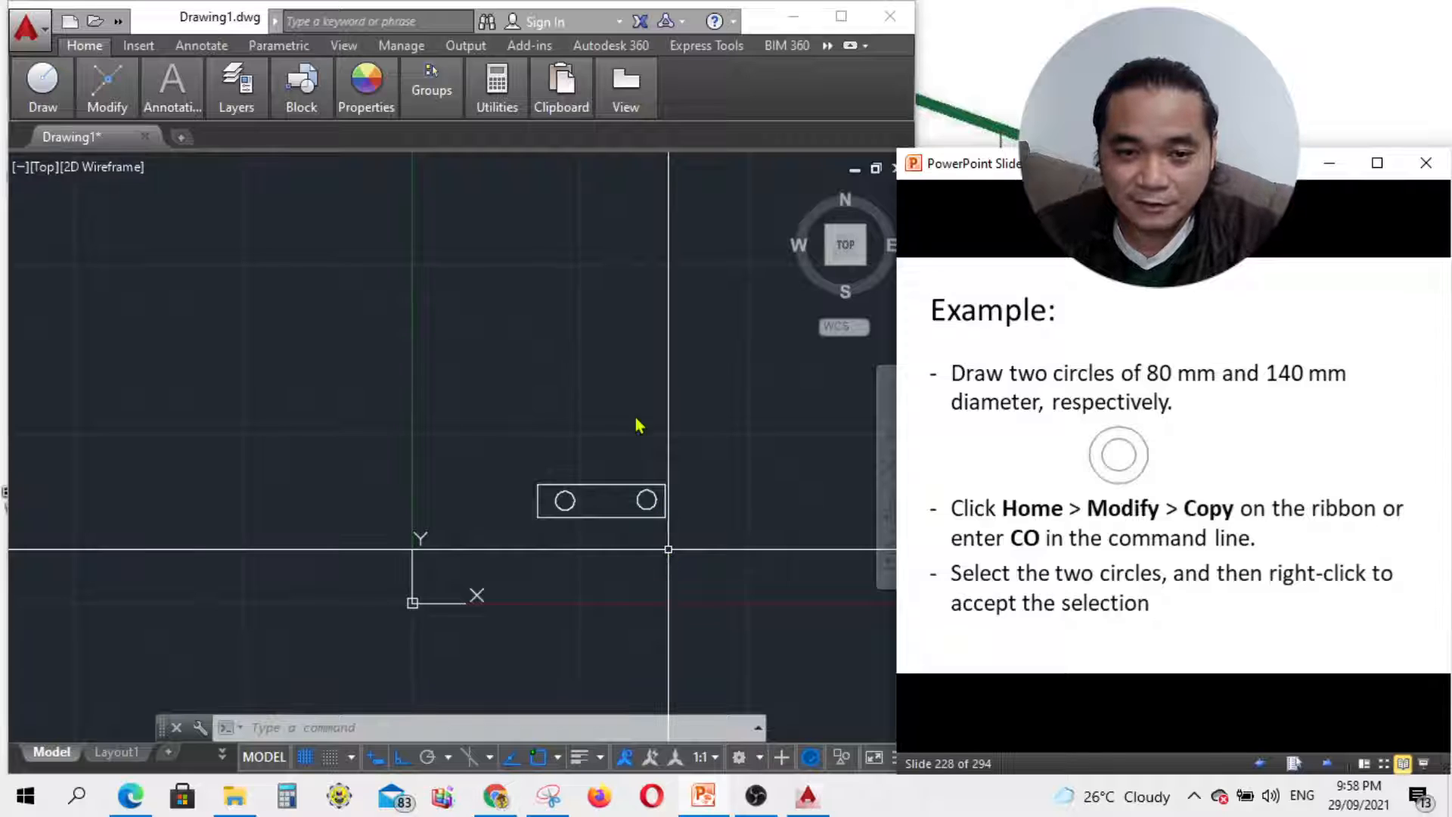
left_click(667, 376)
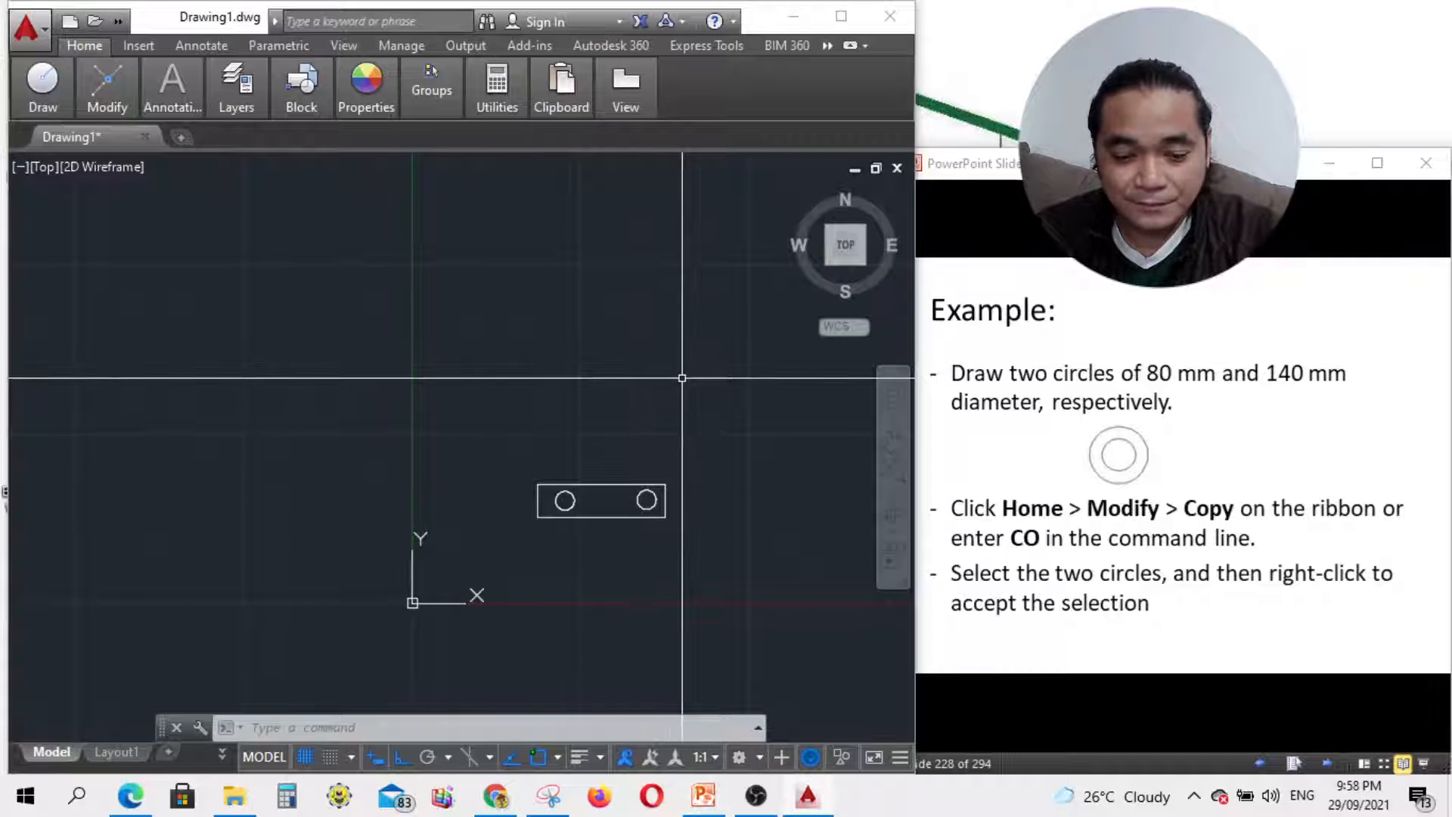
type("c")
key("Return")
left_click(629, 325)
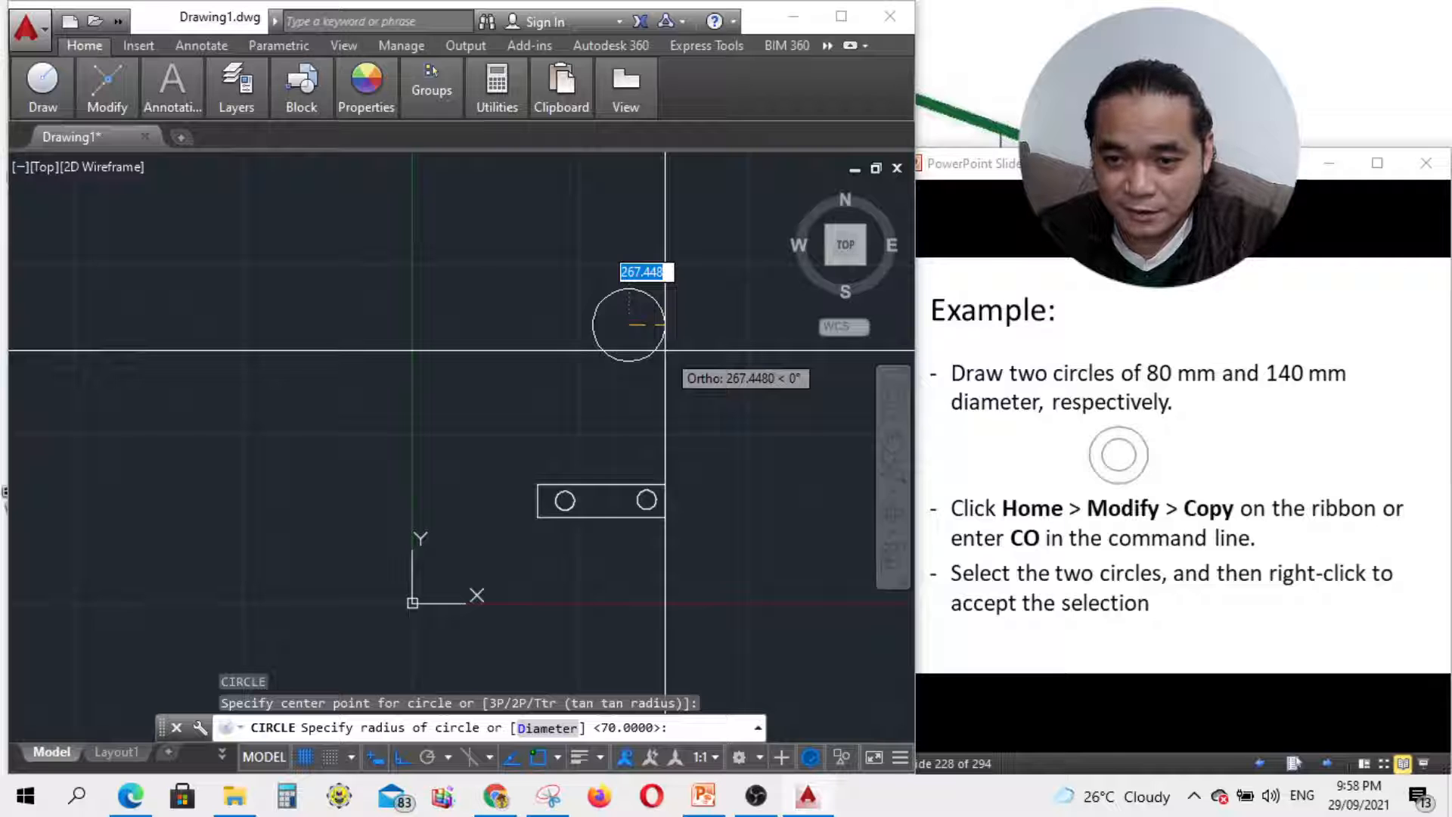
key("Escape")
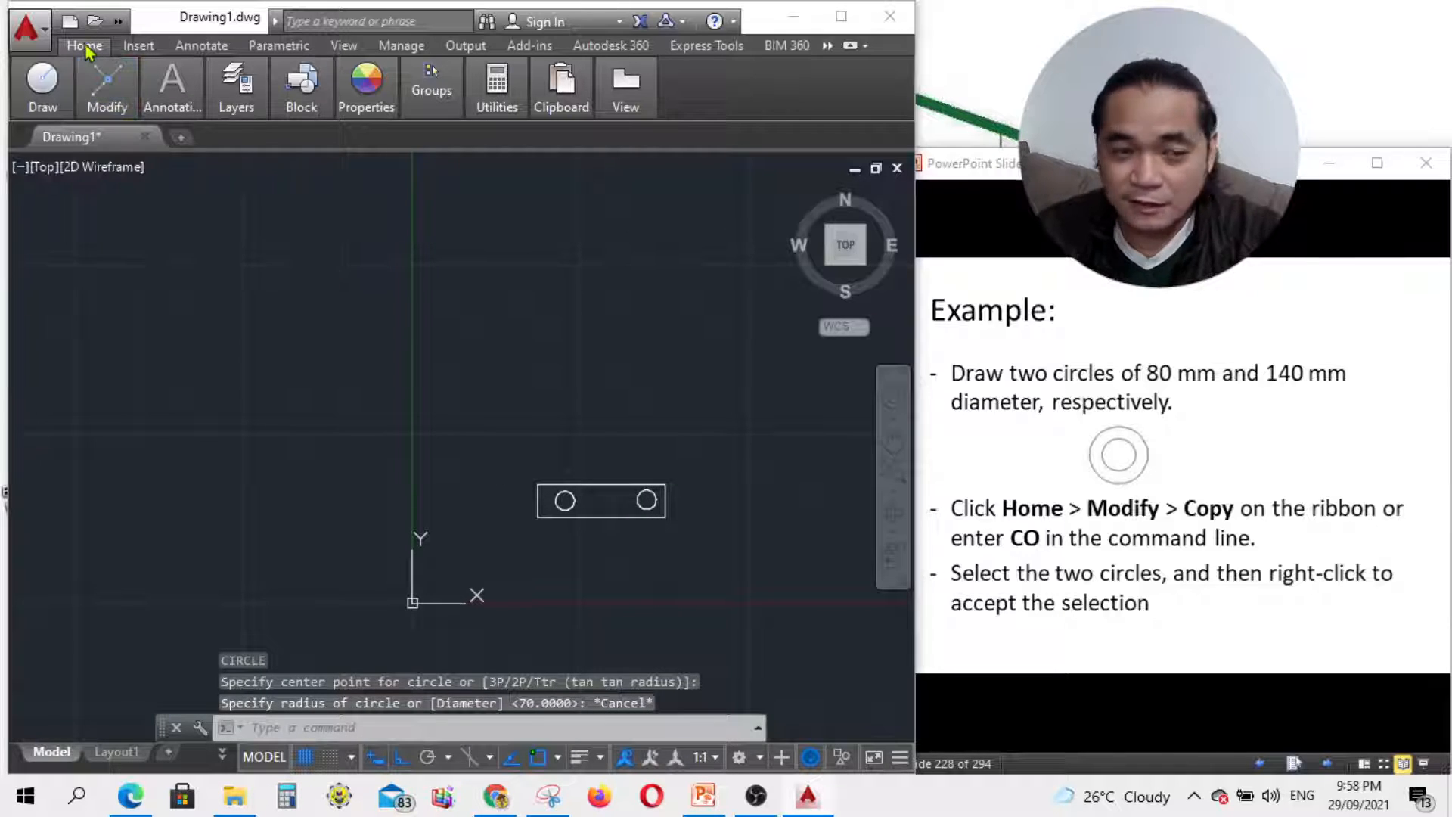
mouse_move(44, 103)
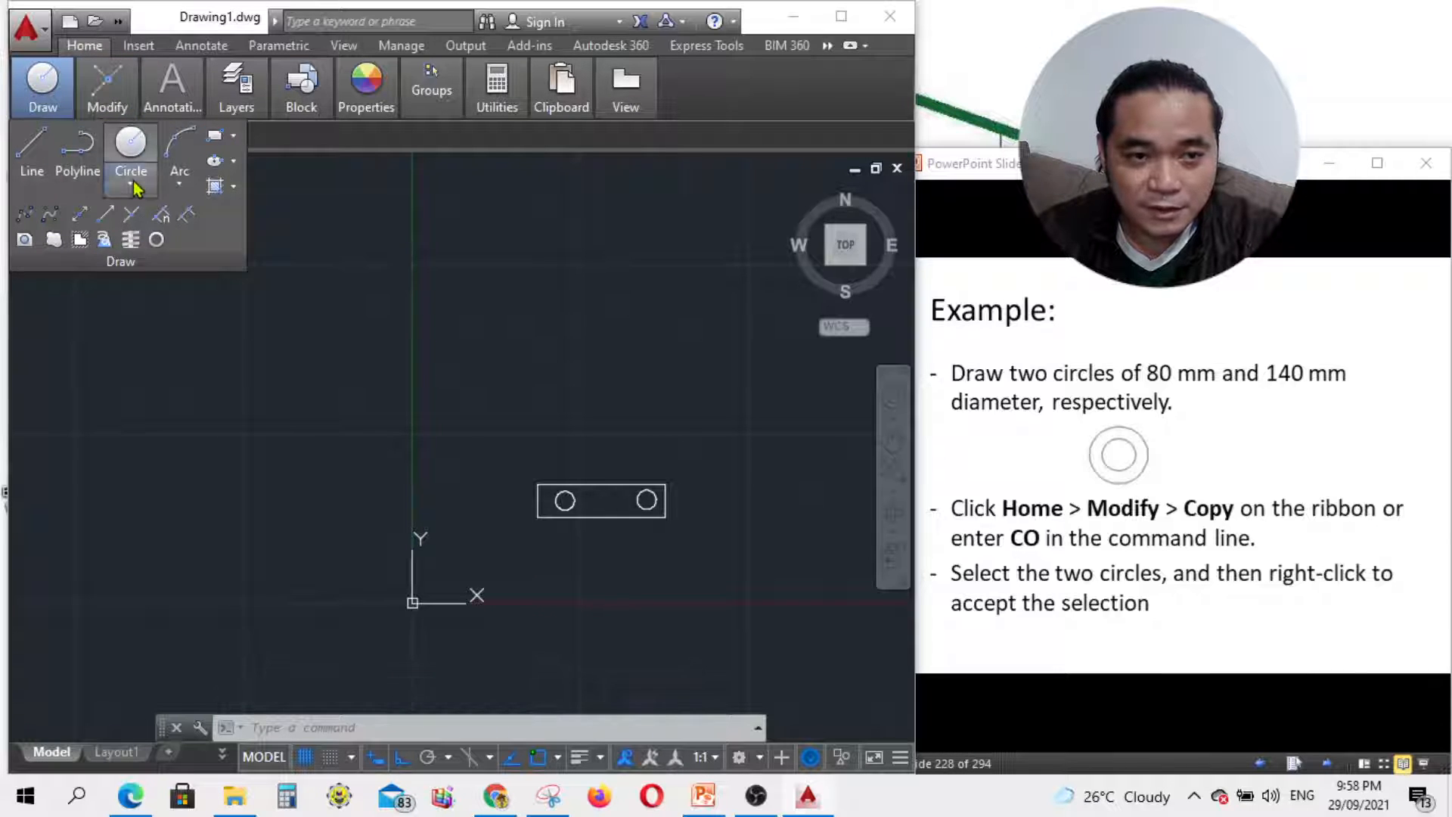
Step: Draw an 80 mm diameter circle above the rectangle
left_click(130, 183)
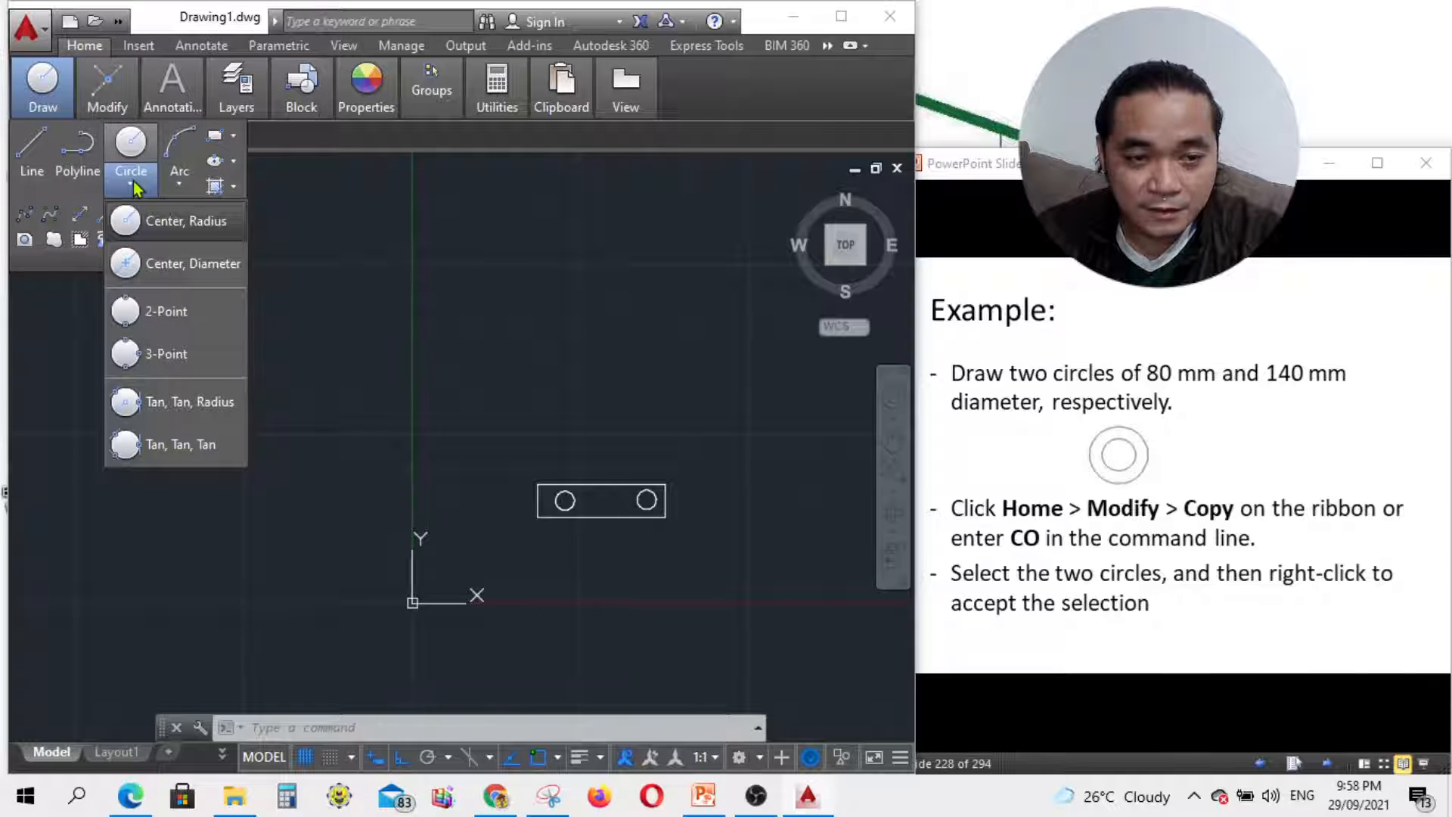
left_click(159, 278)
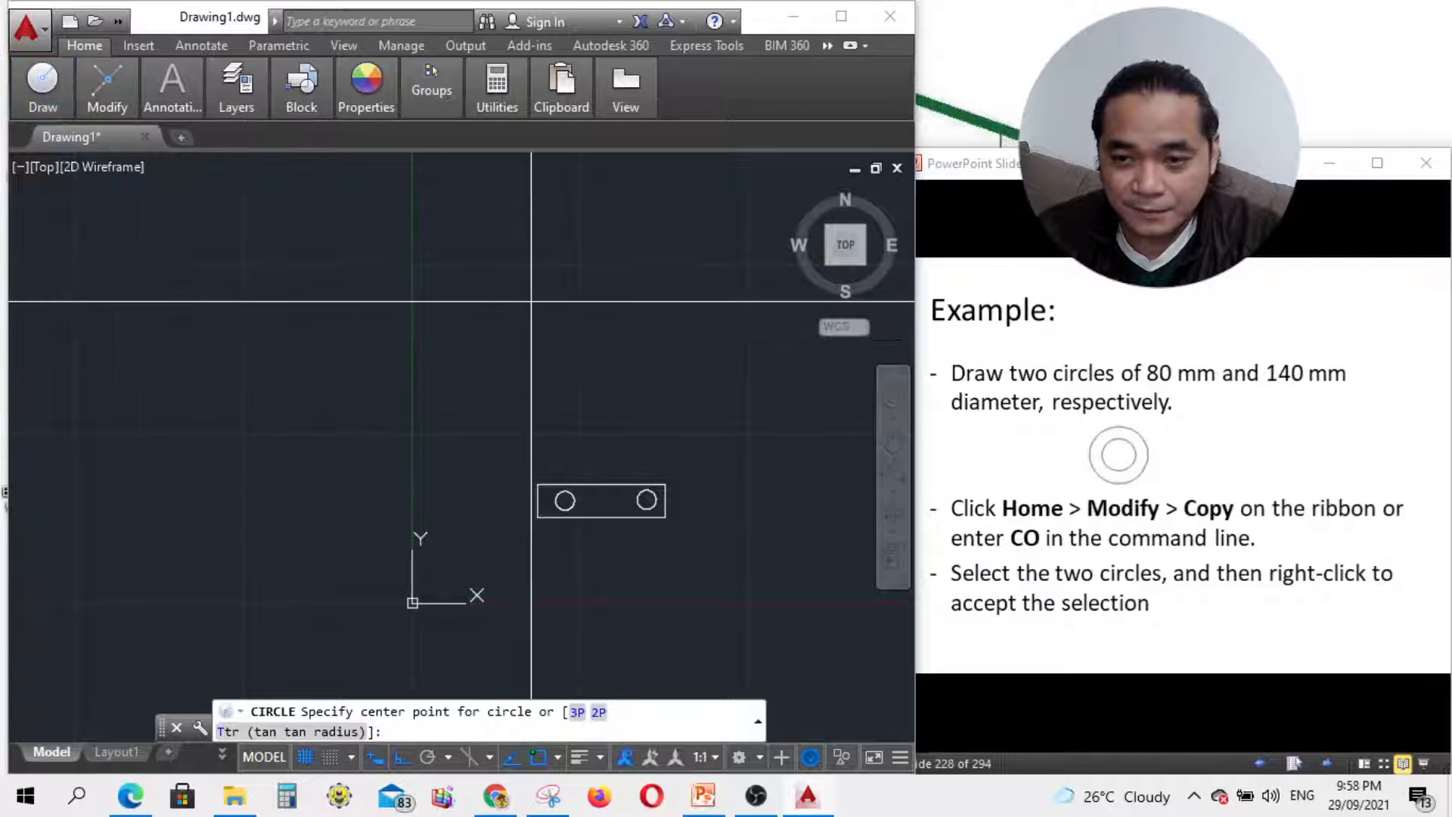
left_click(531, 301)
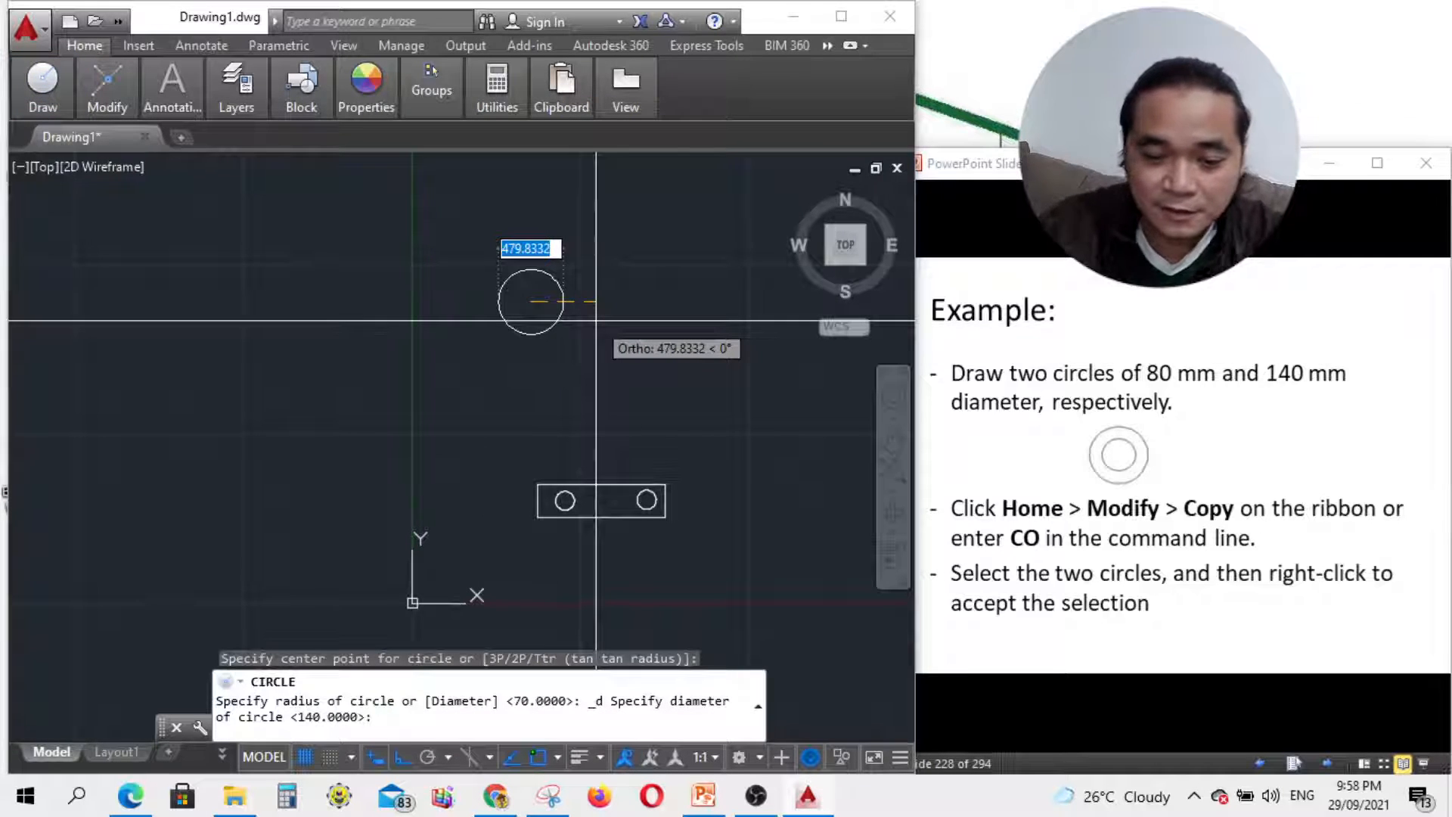
type("80")
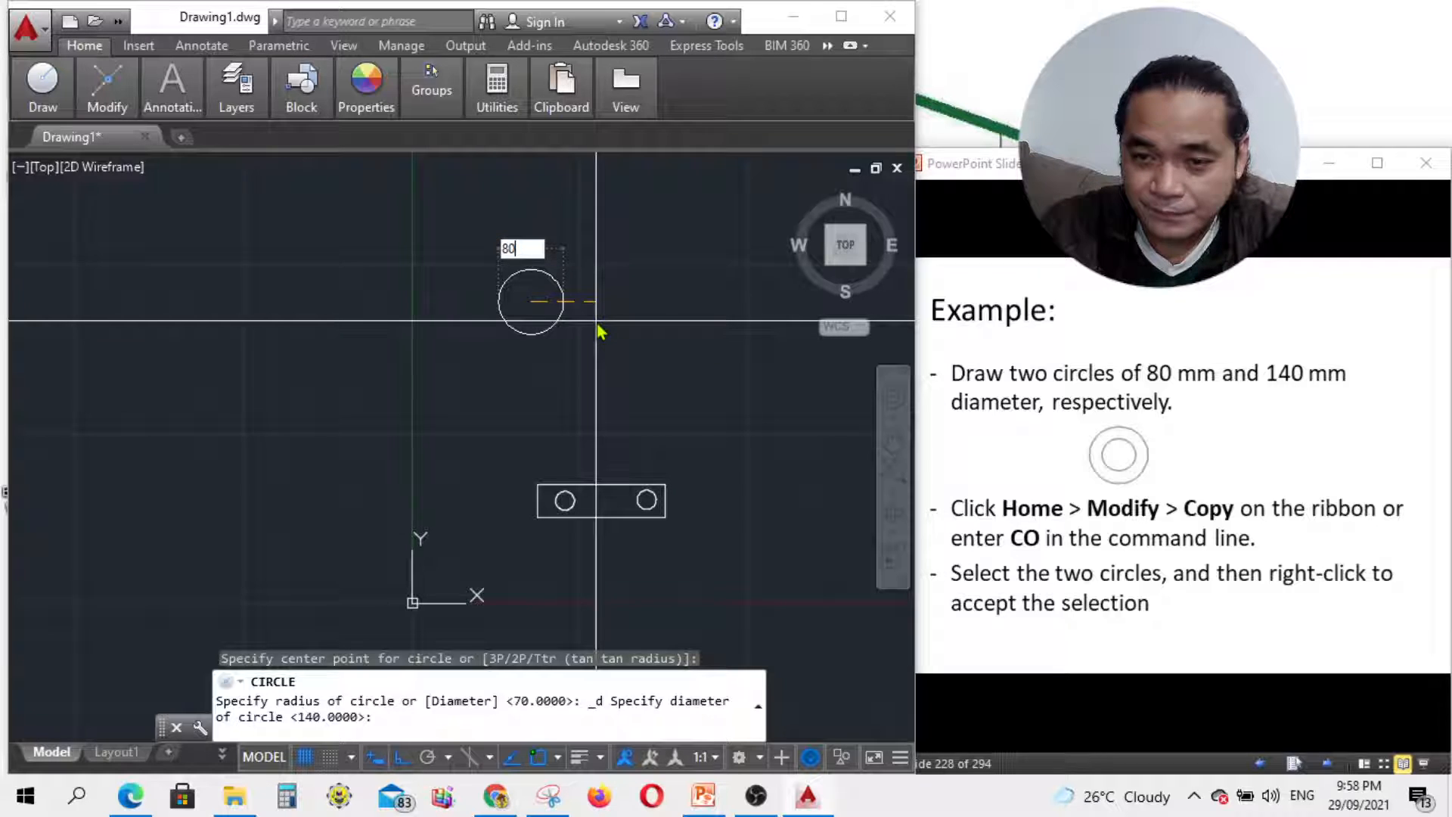
key("Return")
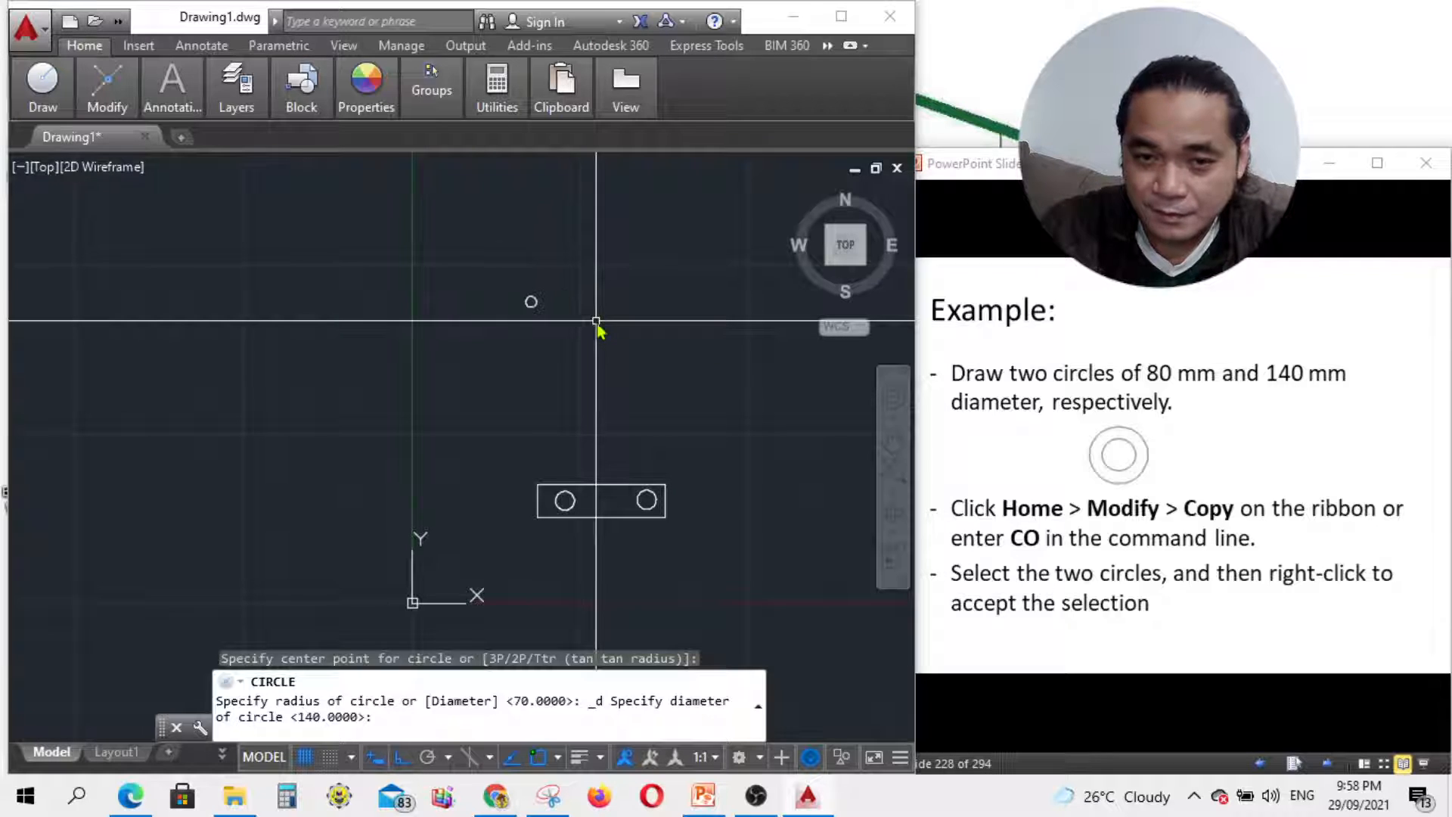
scroll(560, 314, "up", 10)
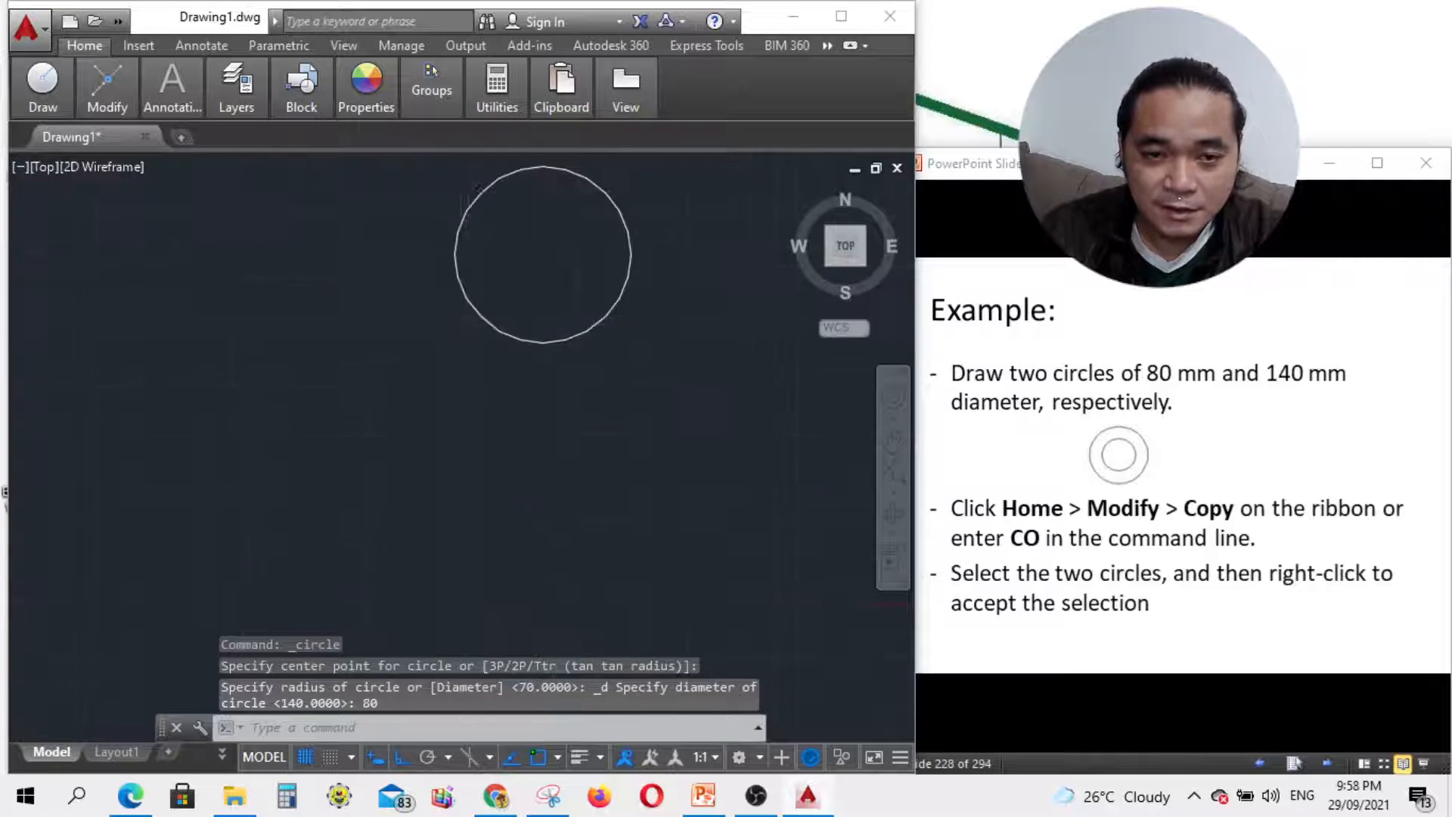
scroll(493, 395, "down", 4)
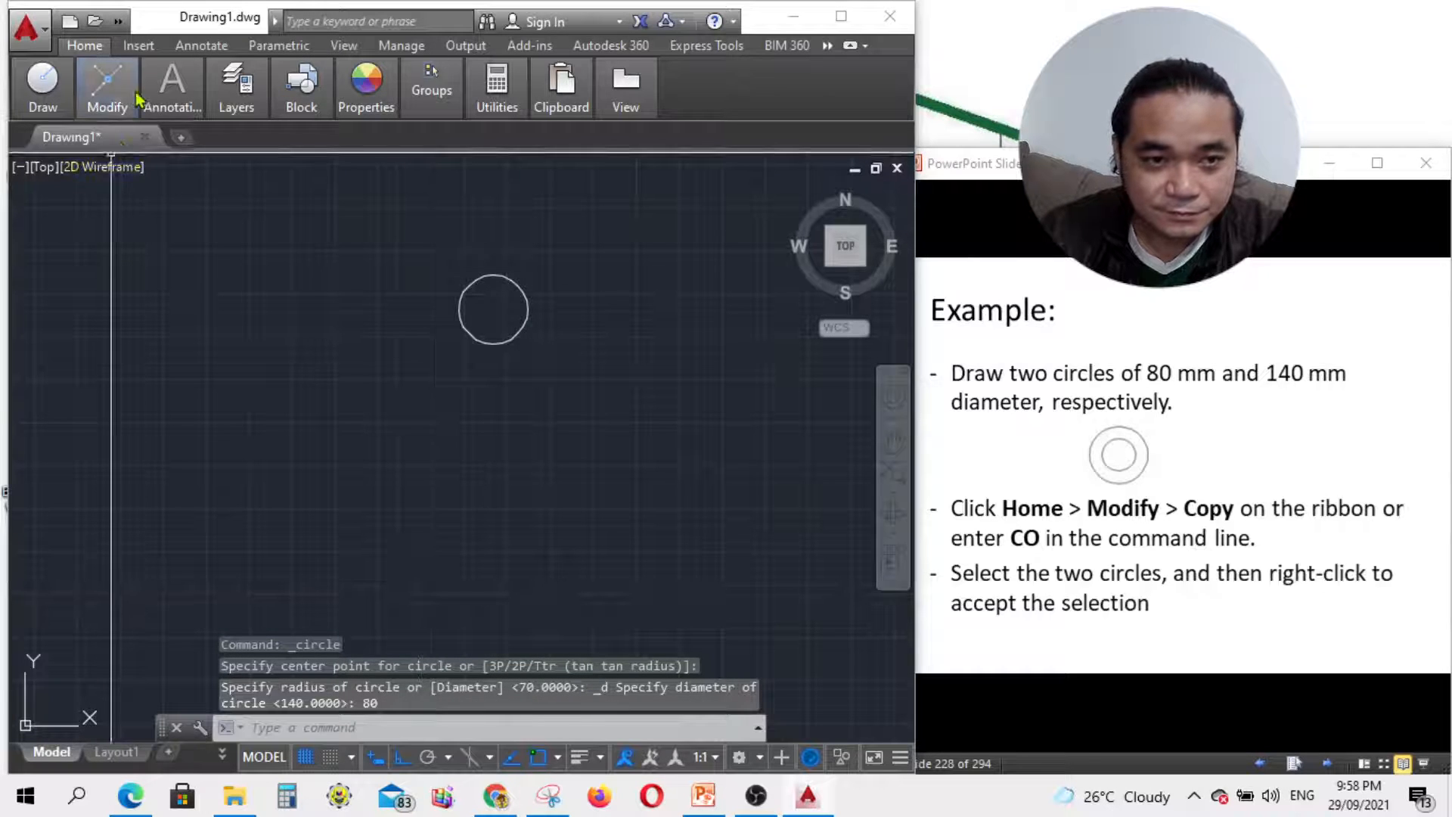
Step: Add a concentric 140 mm diameter circle on the same centre and pan to centre them
mouse_move(27, 89)
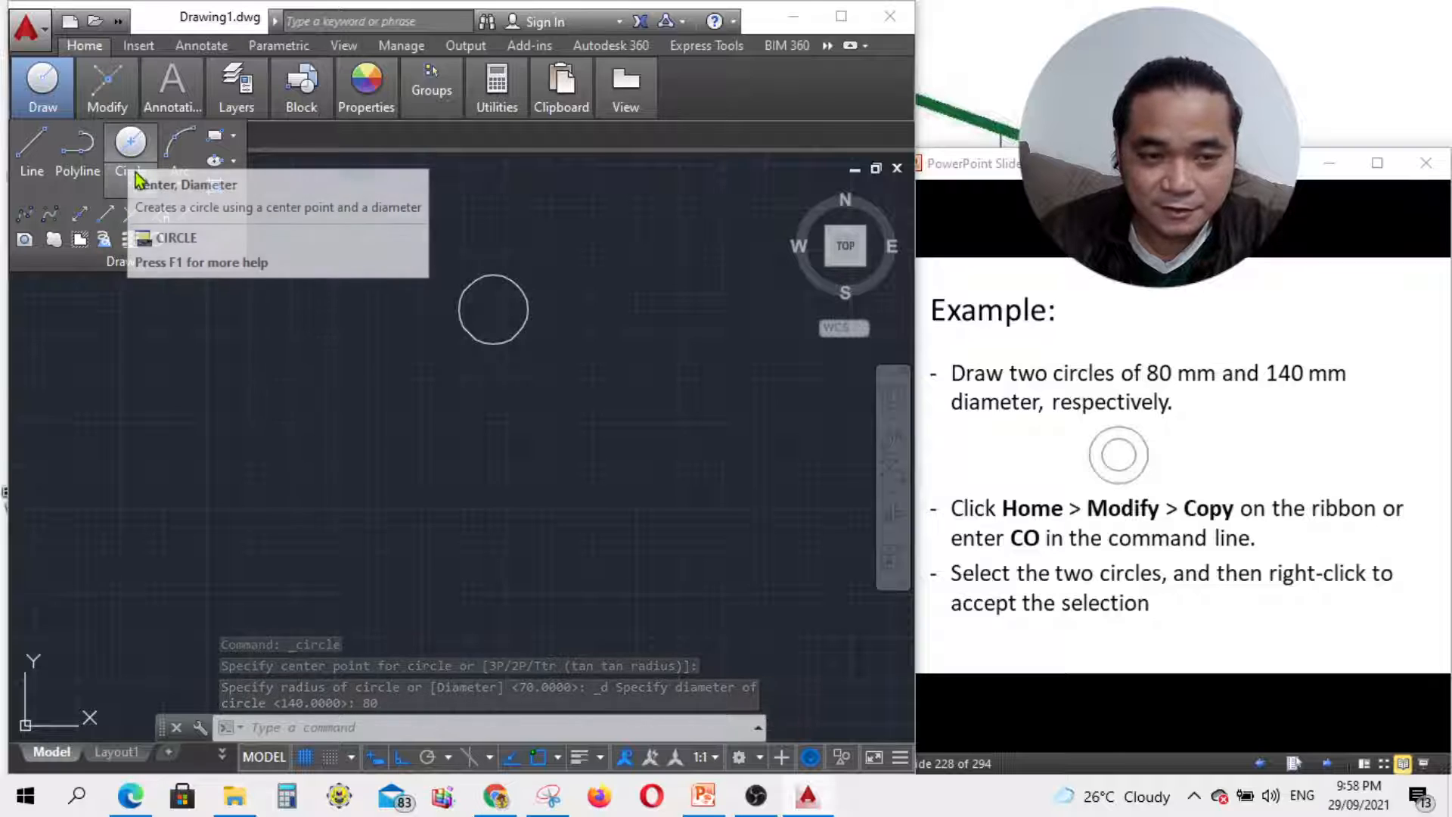
left_click(130, 152)
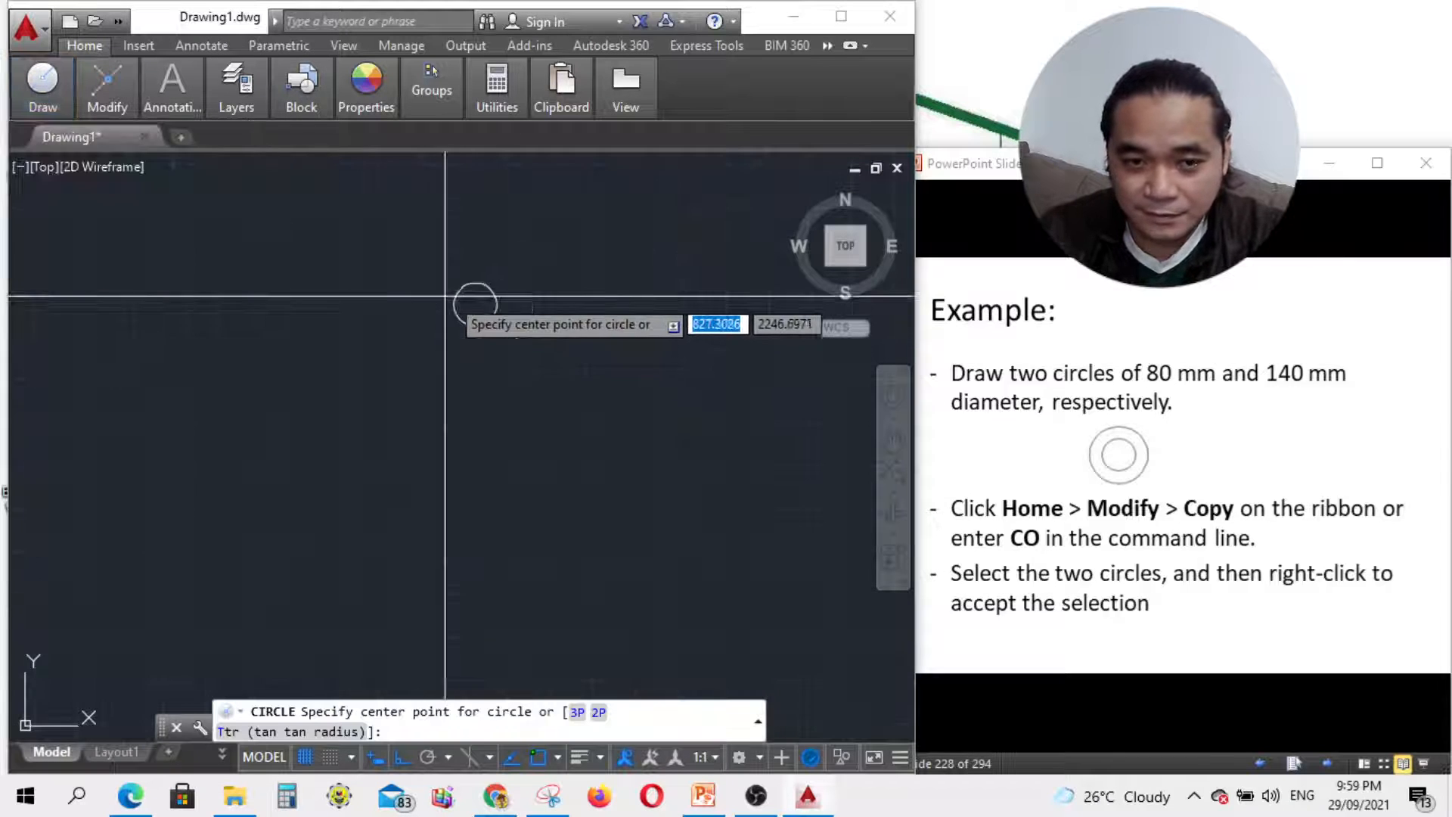
left_click(470, 304)
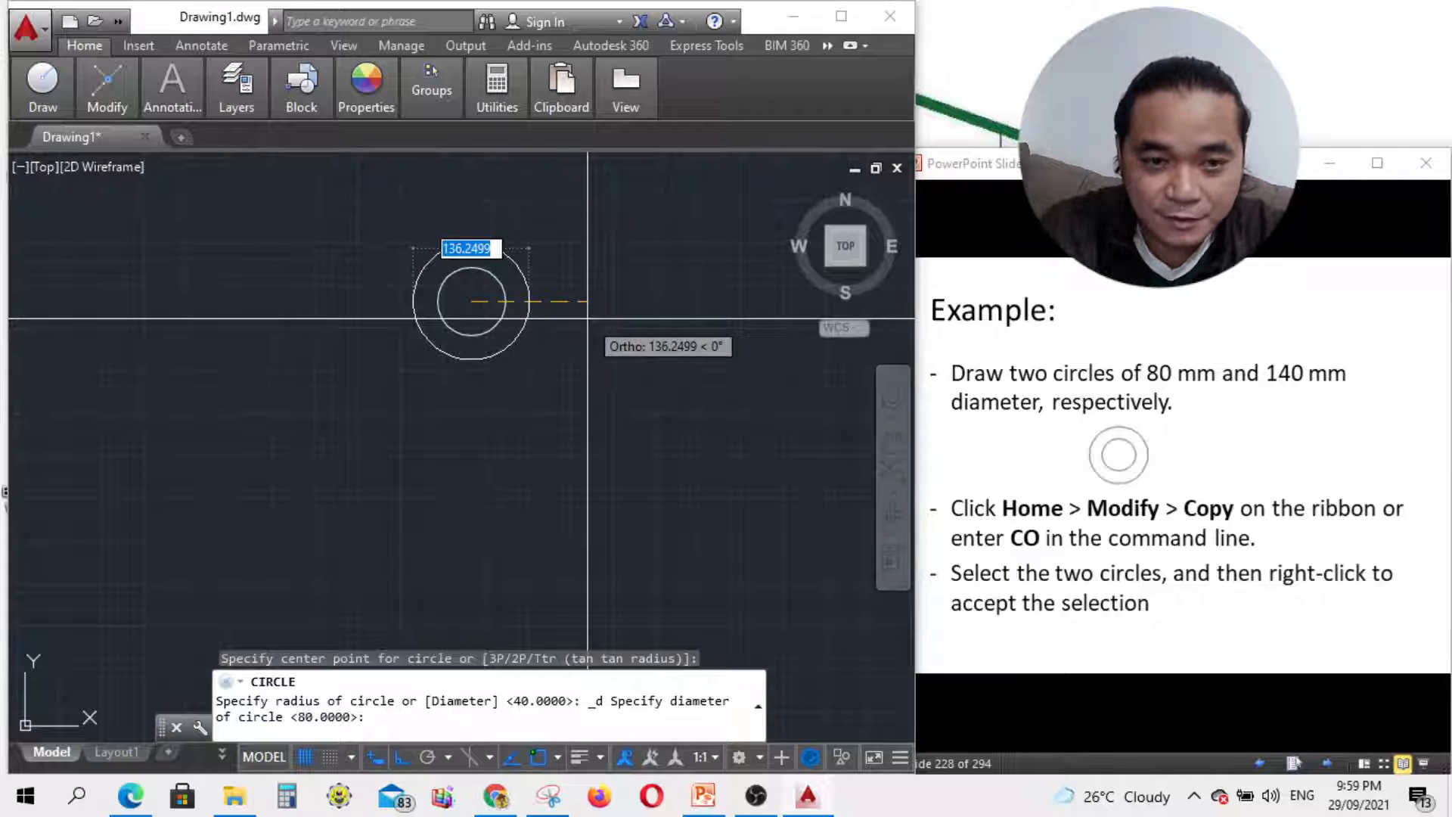
type("140")
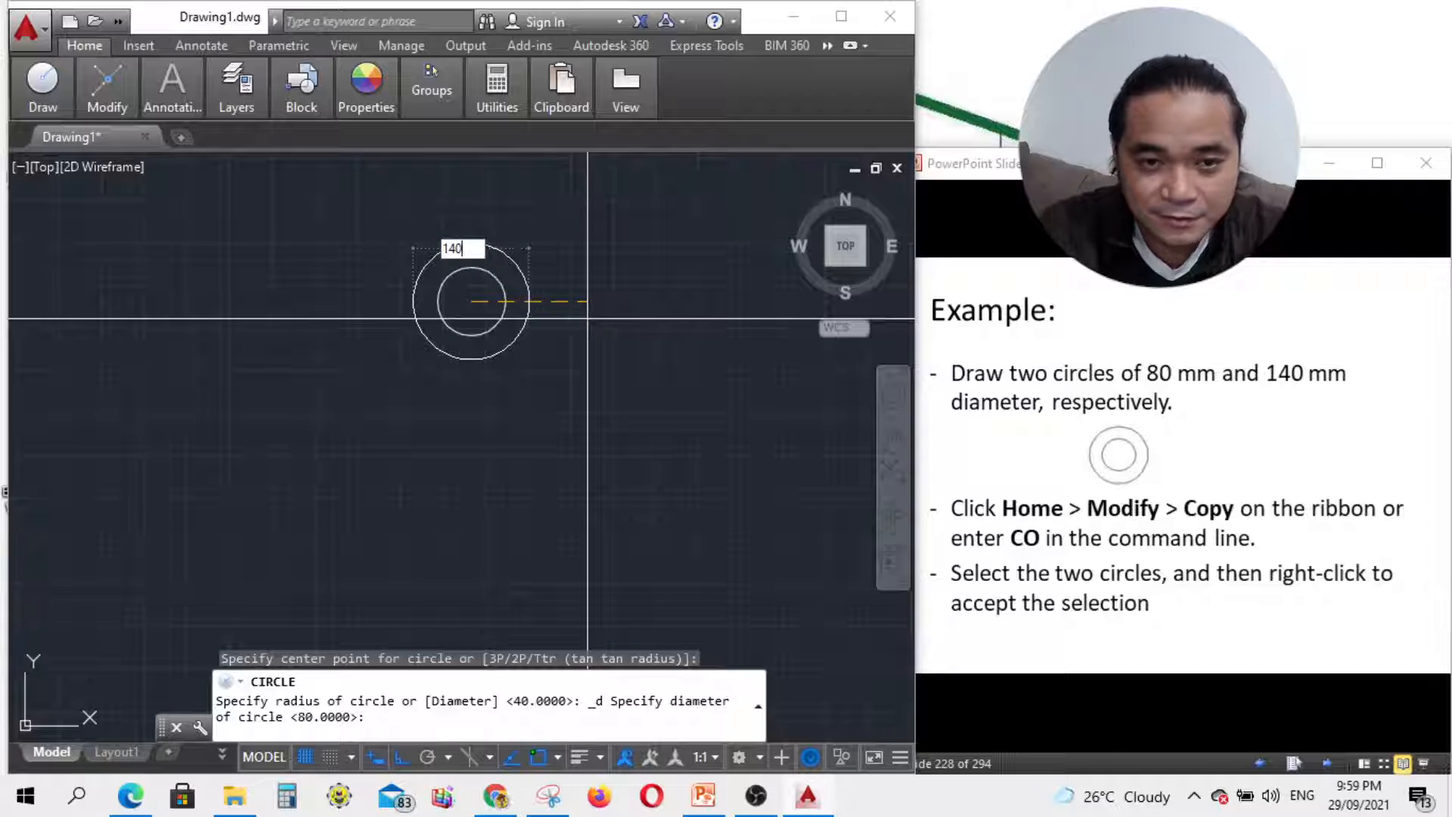
key("Return")
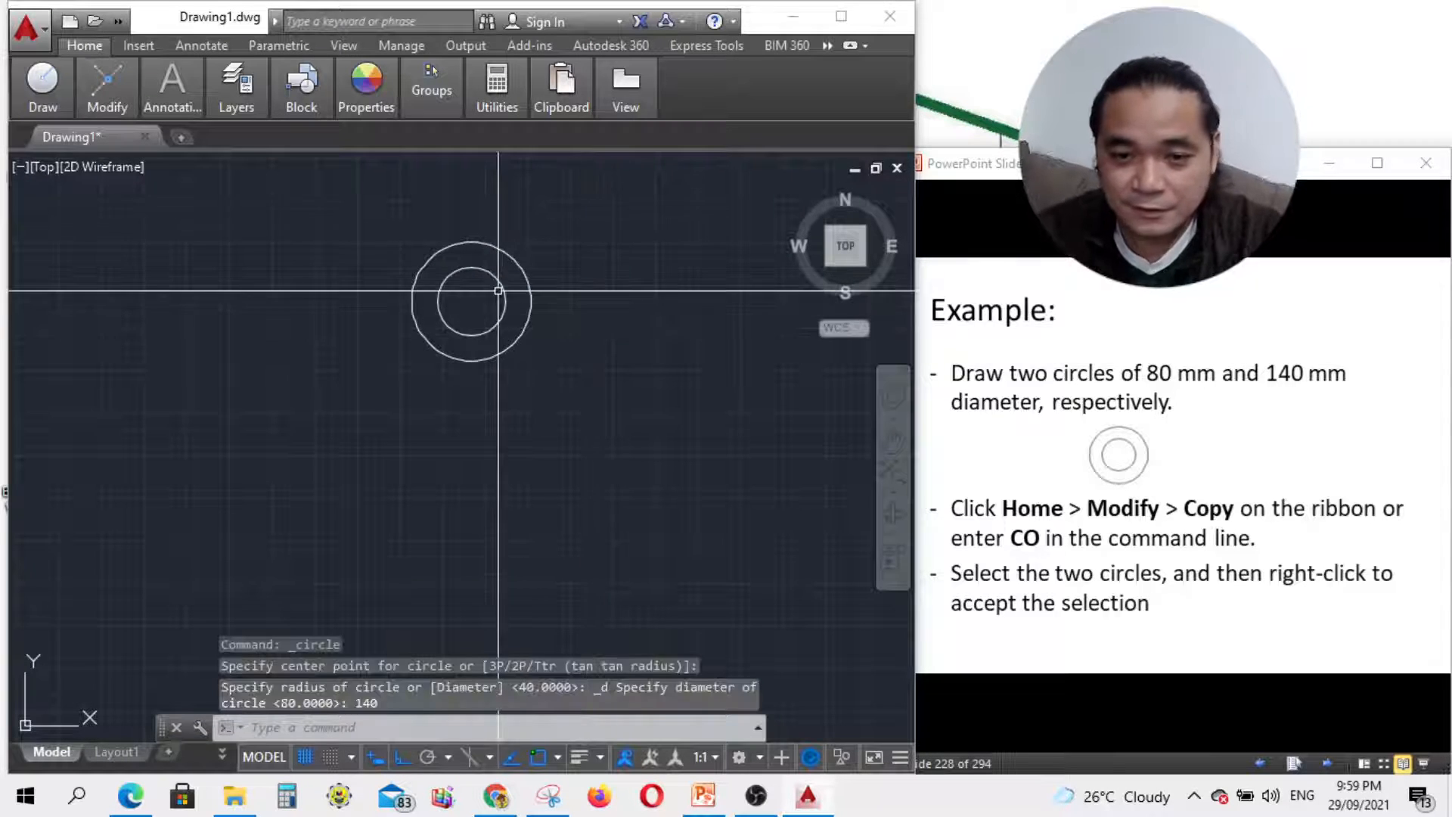
scroll(499, 290, "up", 4)
scroll(479, 470, "down", 2)
middle_click_drag(479, 471, 492, 510)
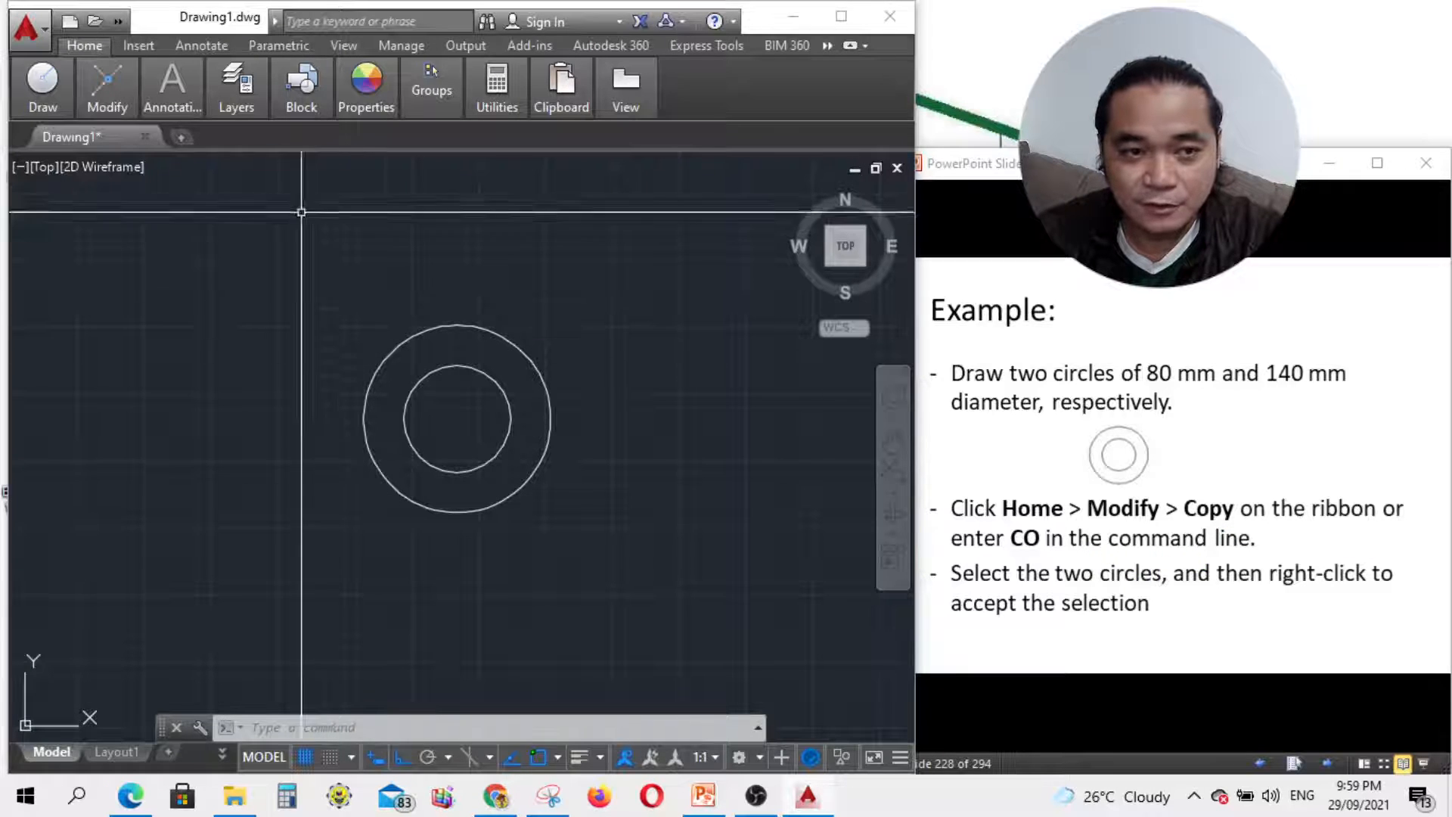
mouse_move(102, 75)
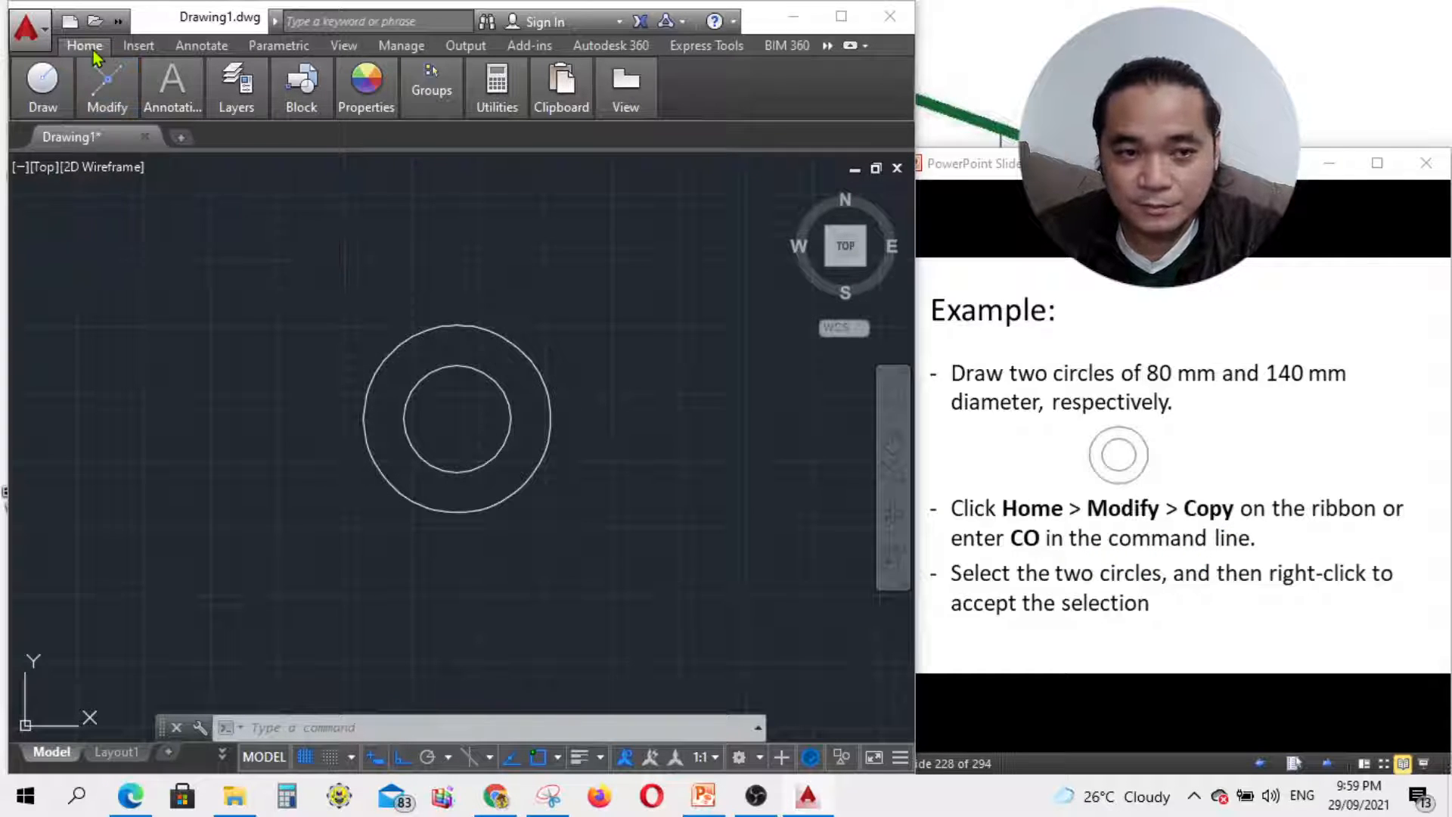
mouse_move(104, 104)
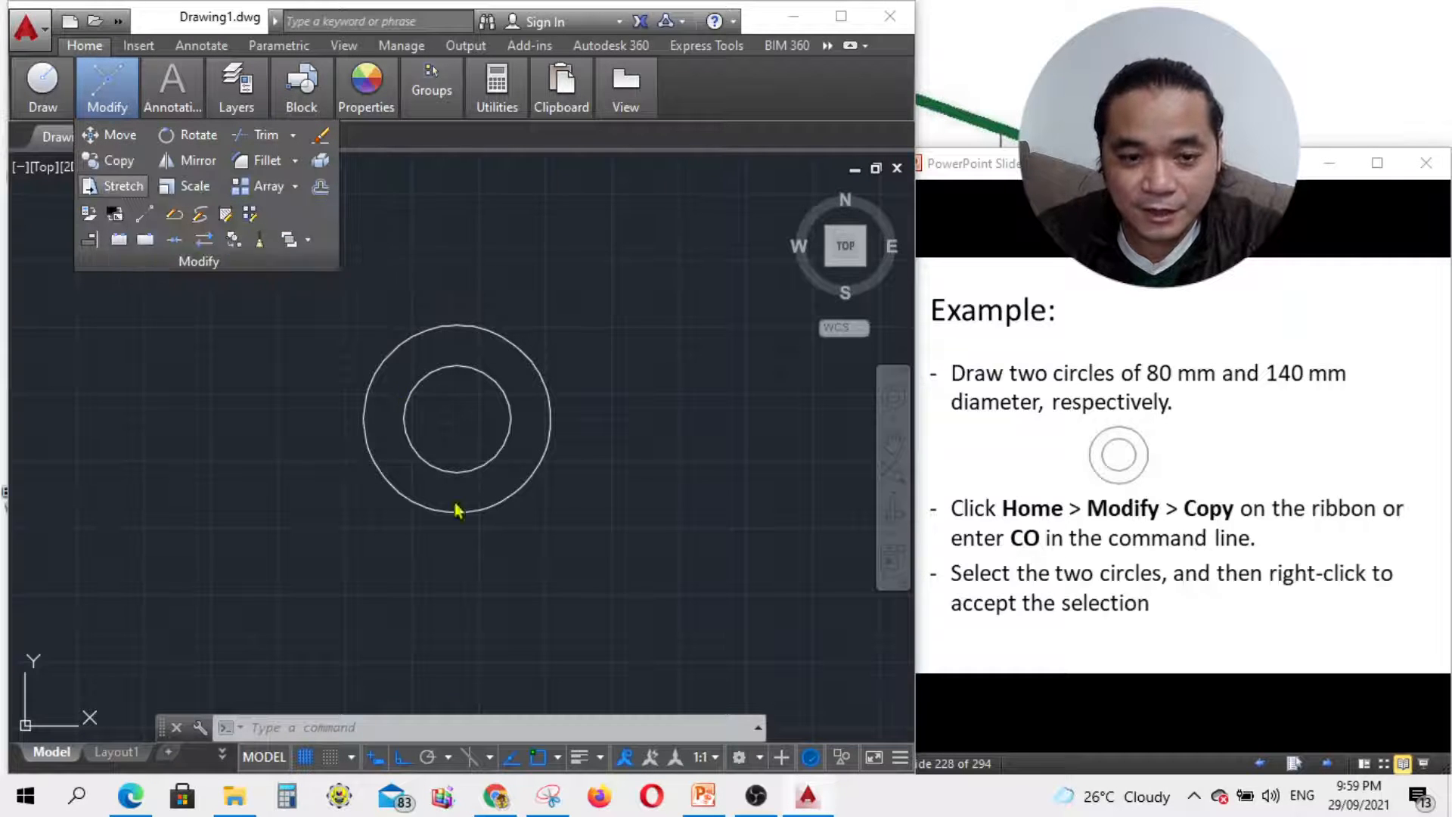
Step: Start Copy and select both the 80 mm and 140 mm circles as objects
left_click(341, 730)
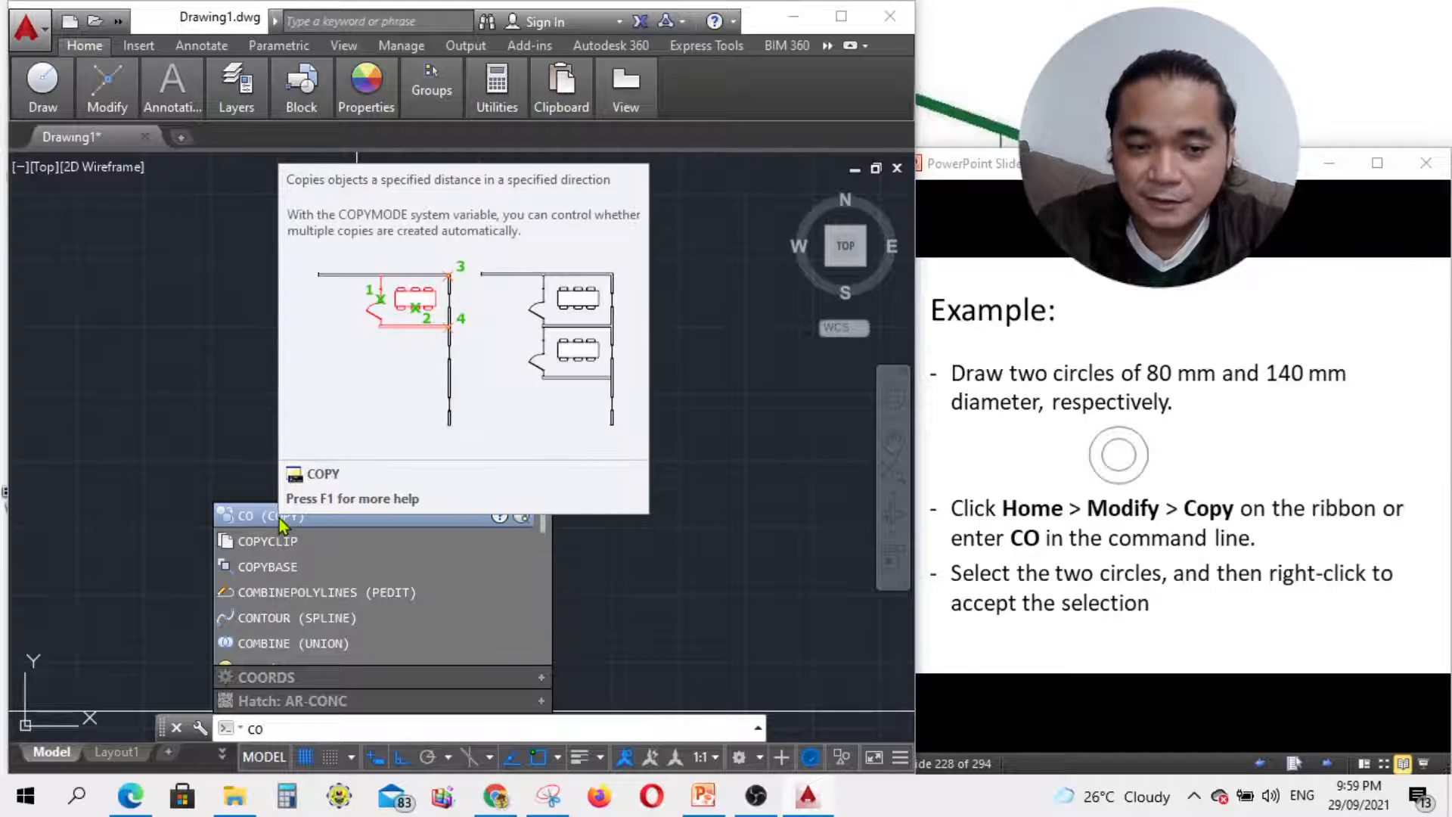
left_click(279, 519)
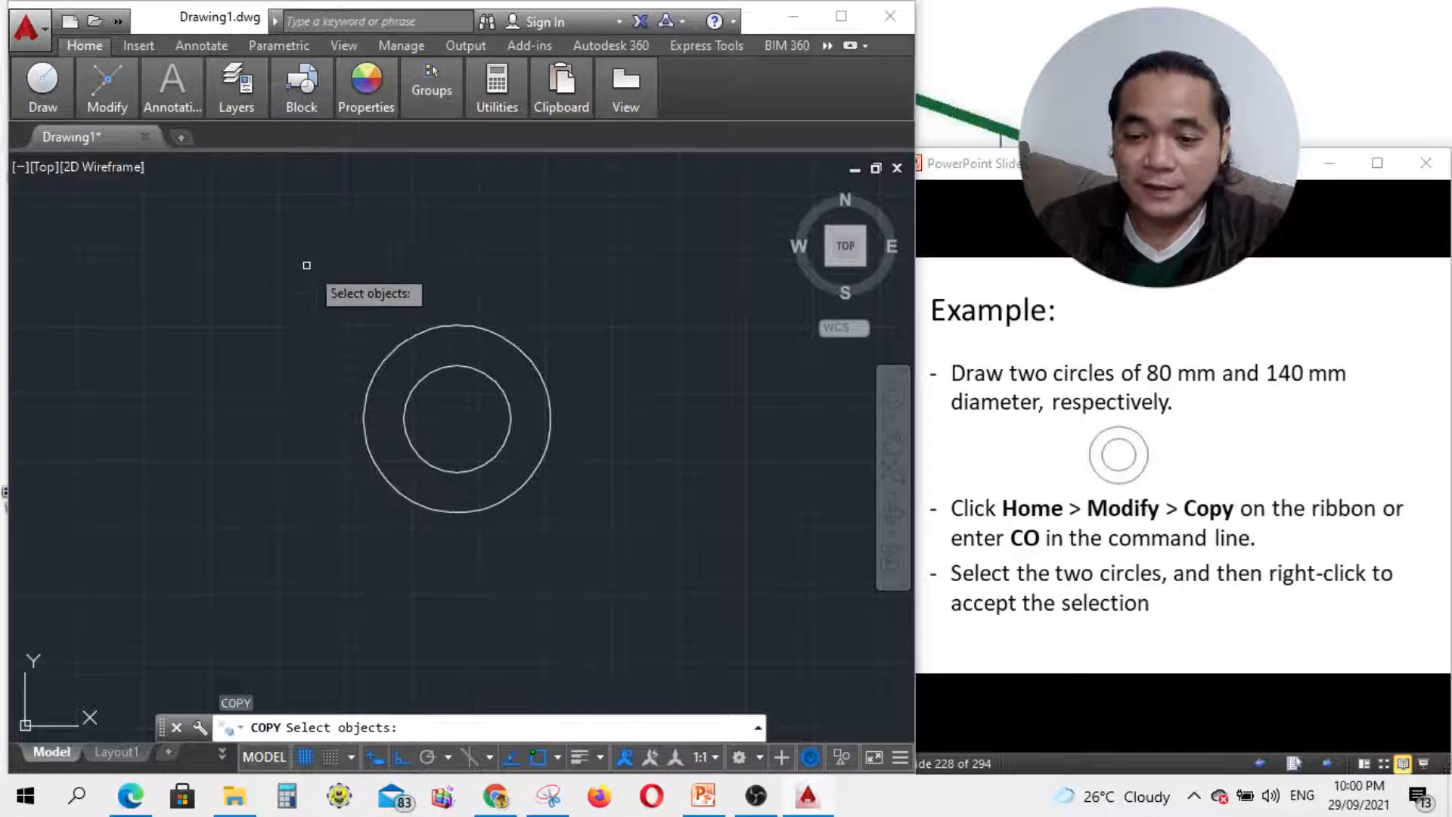
left_click_drag(318, 266, 535, 489)
left_click_drag(235, 559, 623, 339)
left_click(484, 374)
left_click(462, 326)
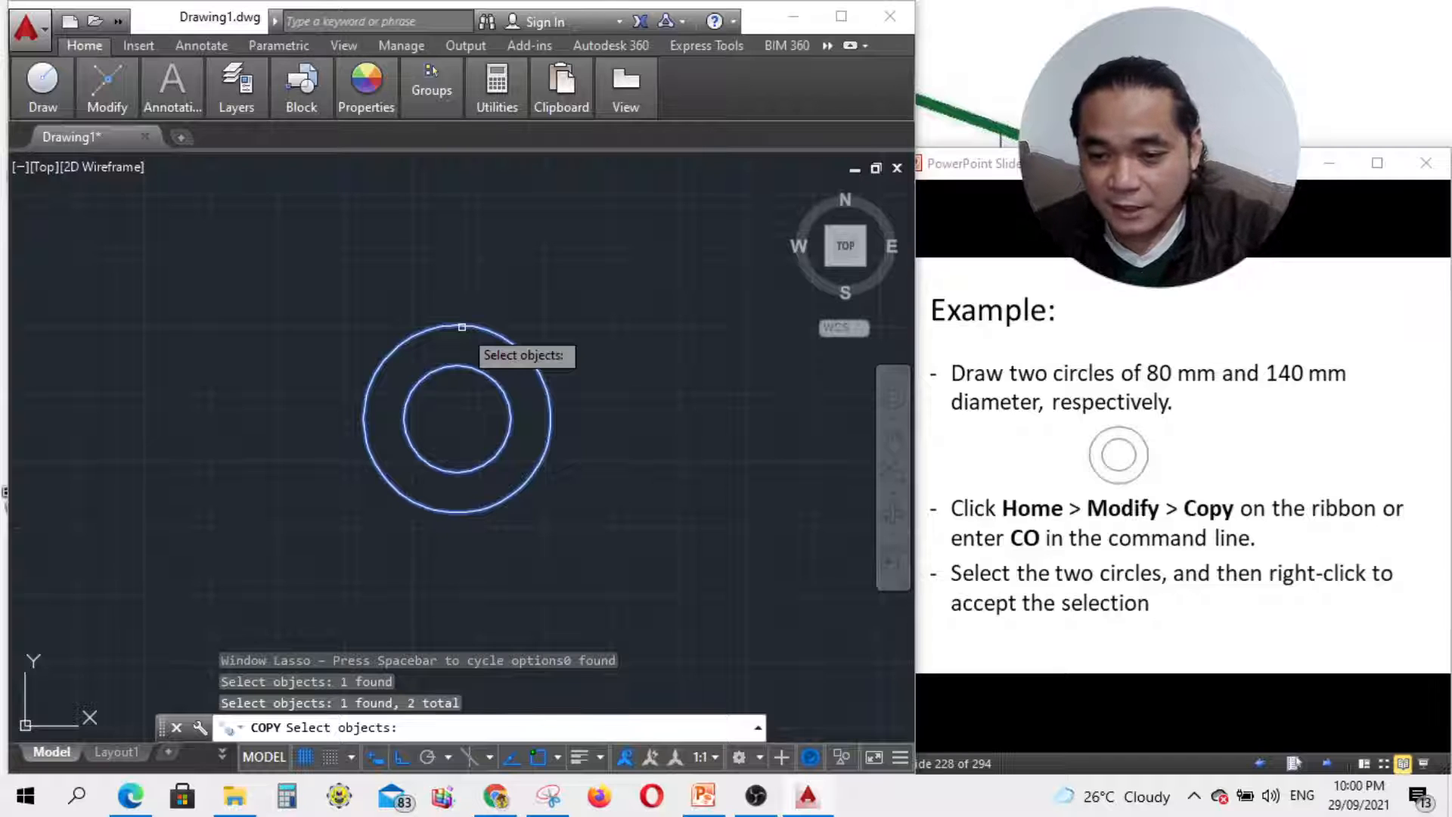
right_click(462, 326)
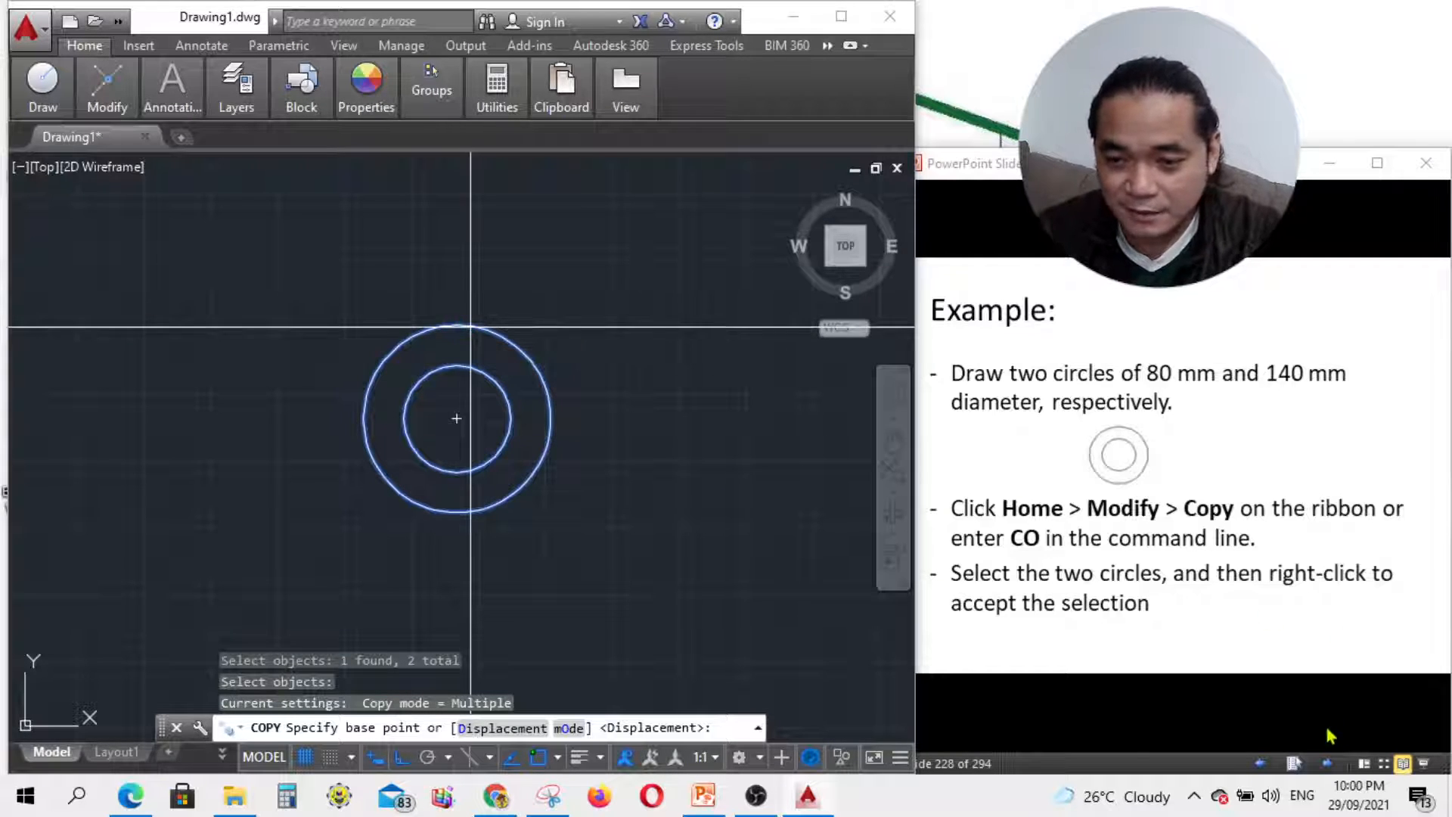
left_click(1327, 762)
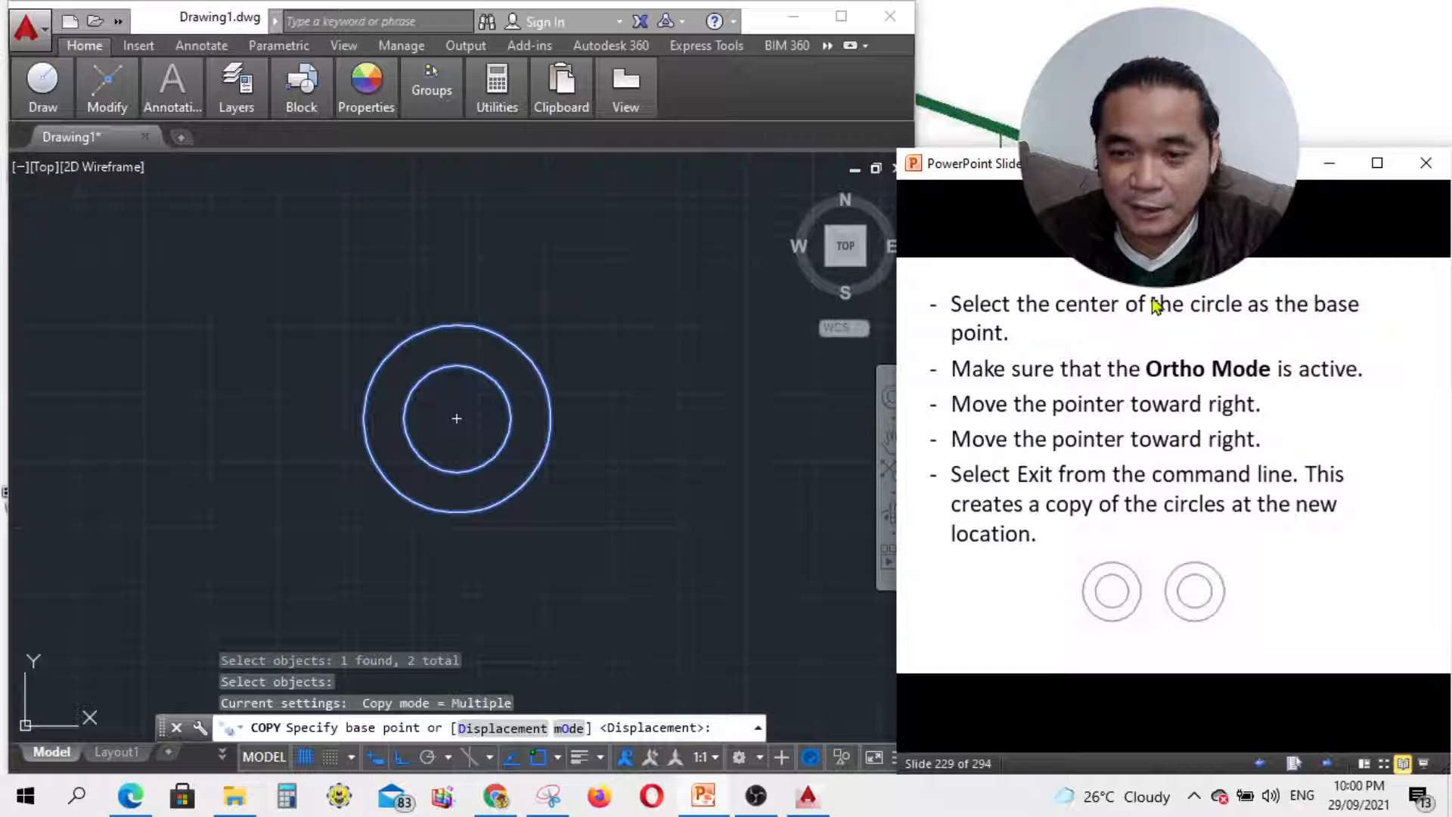
Step: Copy the circle pair from its shared centre to a level point on the right, then exit
left_click(666, 148)
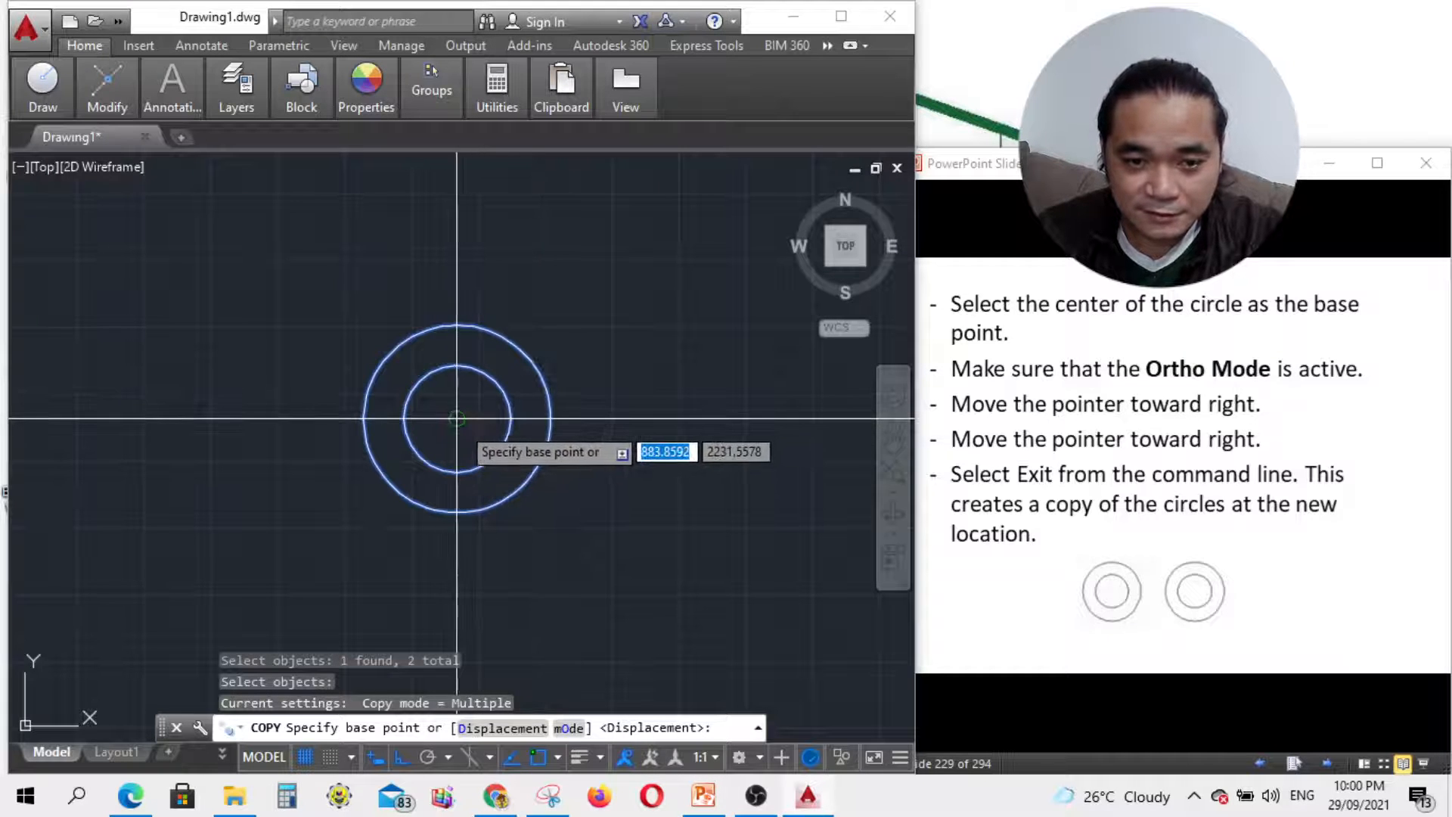
left_click(456, 418)
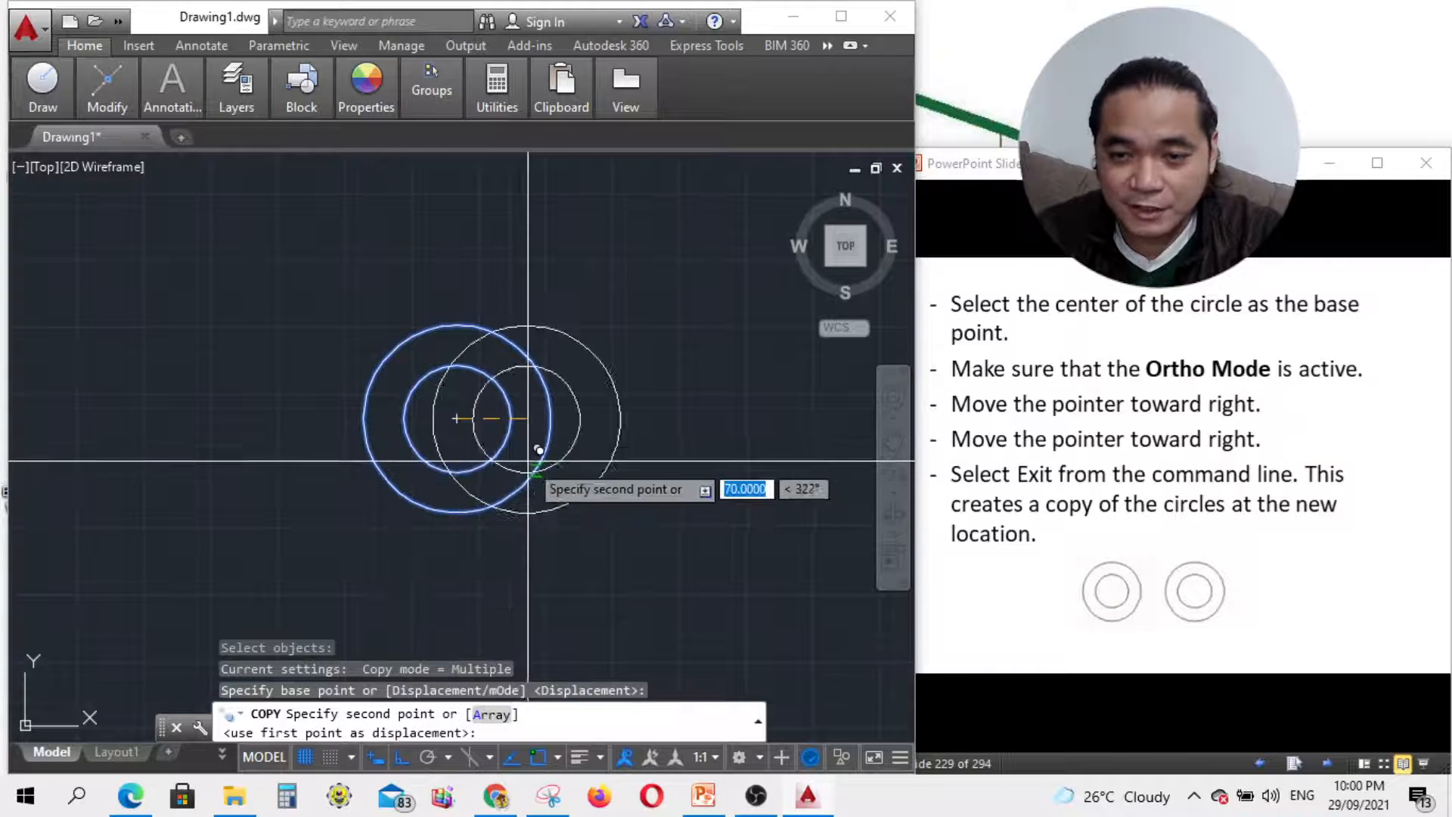
left_click(746, 431)
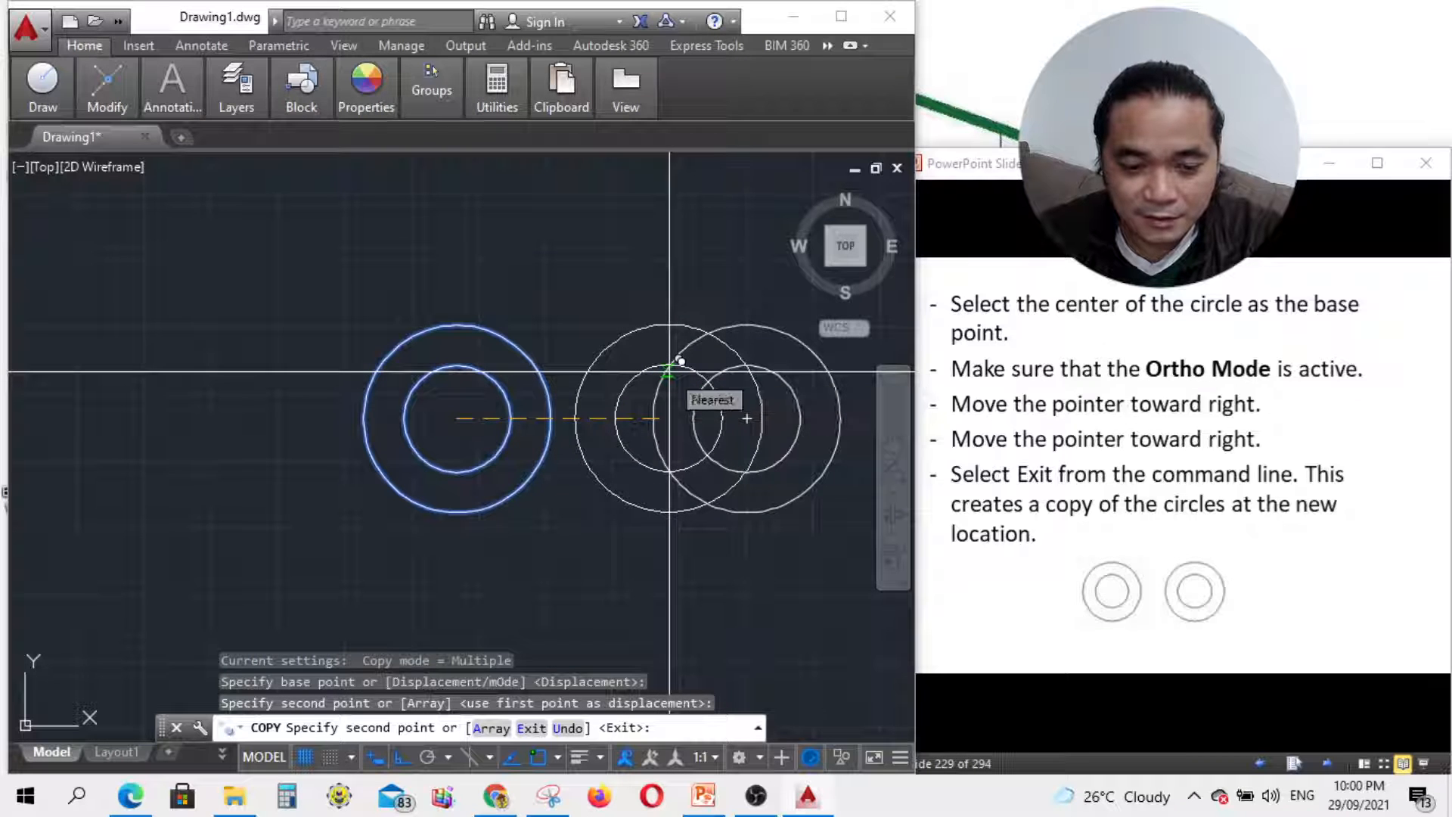
left_click(529, 728)
scroll(584, 373, "down", 3)
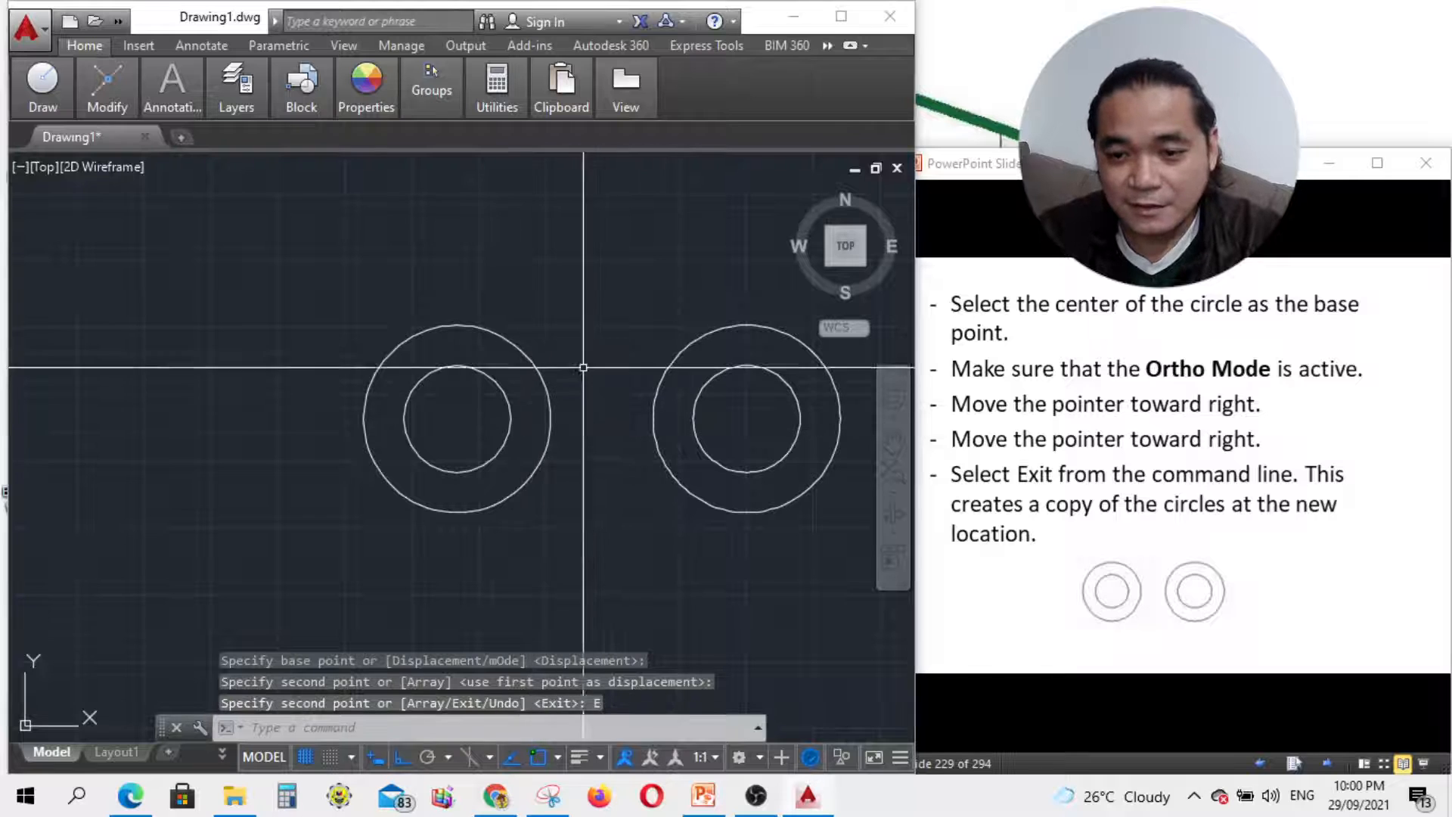
scroll(413, 381, "up", 2)
scroll(584, 373, "down", 2)
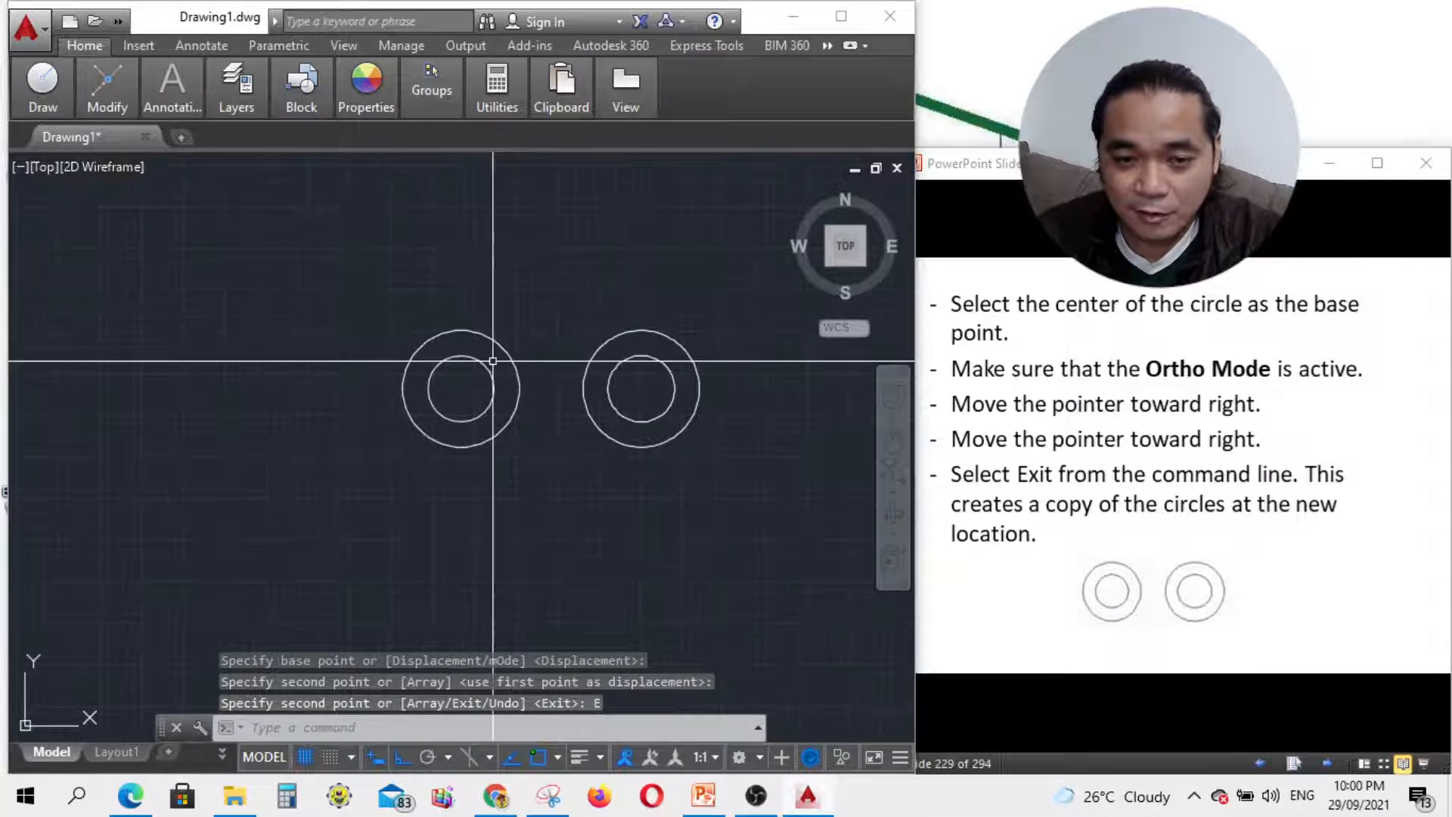
scroll(664, 535, "up", 3)
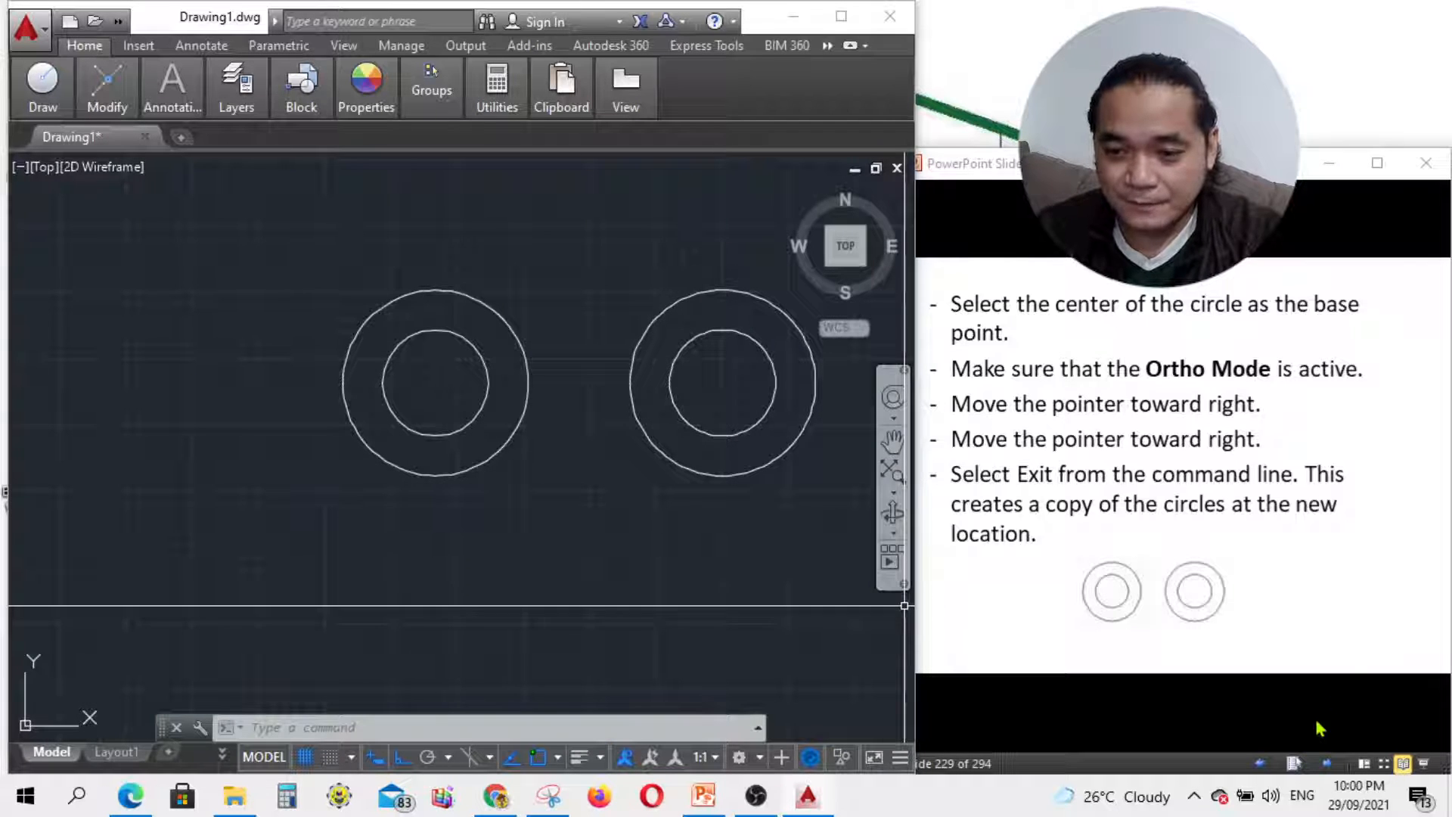
left_click(1322, 749)
Step: Advance to the Rotate tool slide and return to the drawing
left_click(1327, 762)
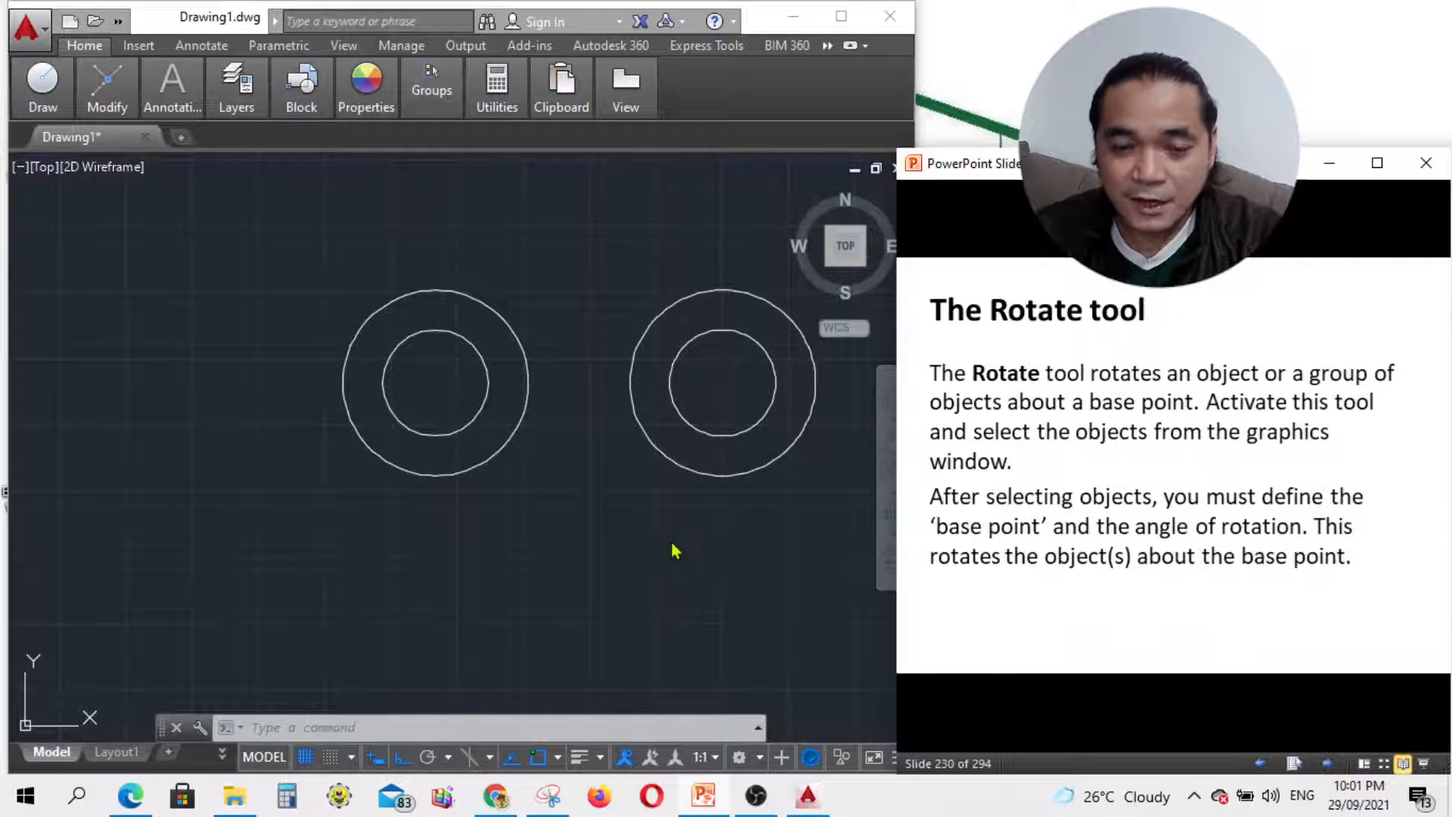
left_click(646, 568)
scroll(445, 505, "down", 2)
scroll(747, 439, "up", 2)
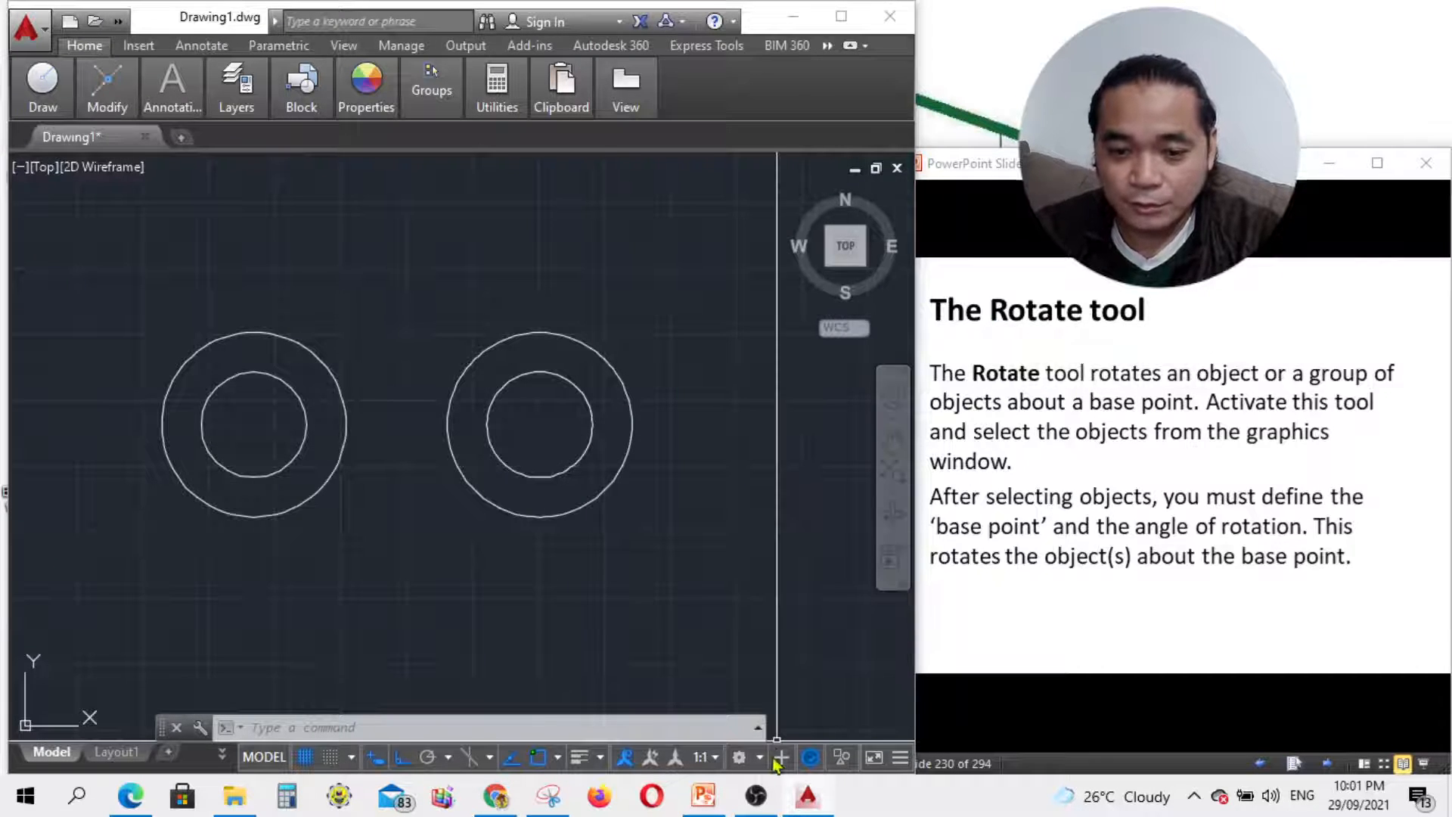
left_click(752, 800)
left_click(748, 803)
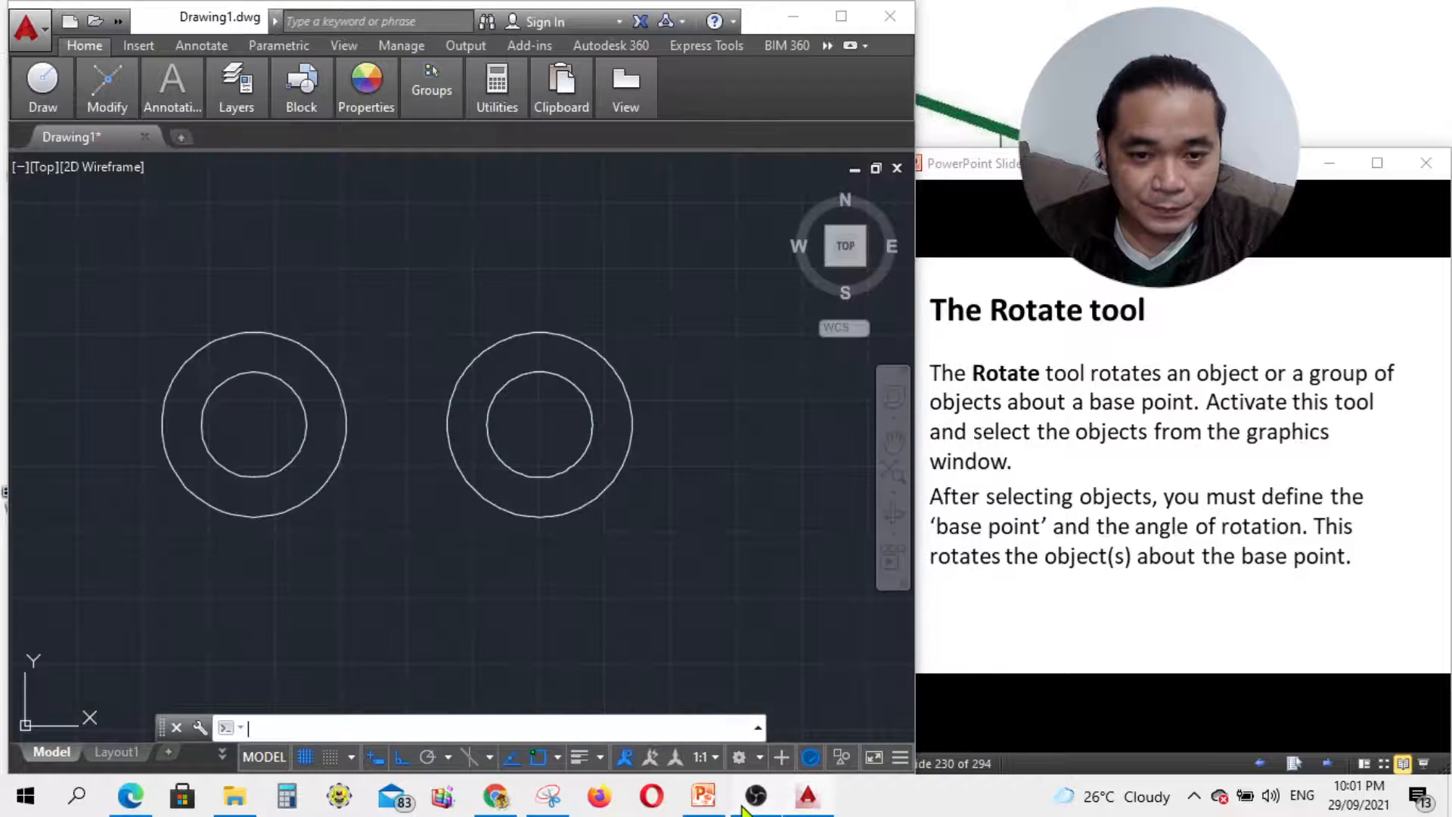
left_click(746, 806)
left_click(753, 800)
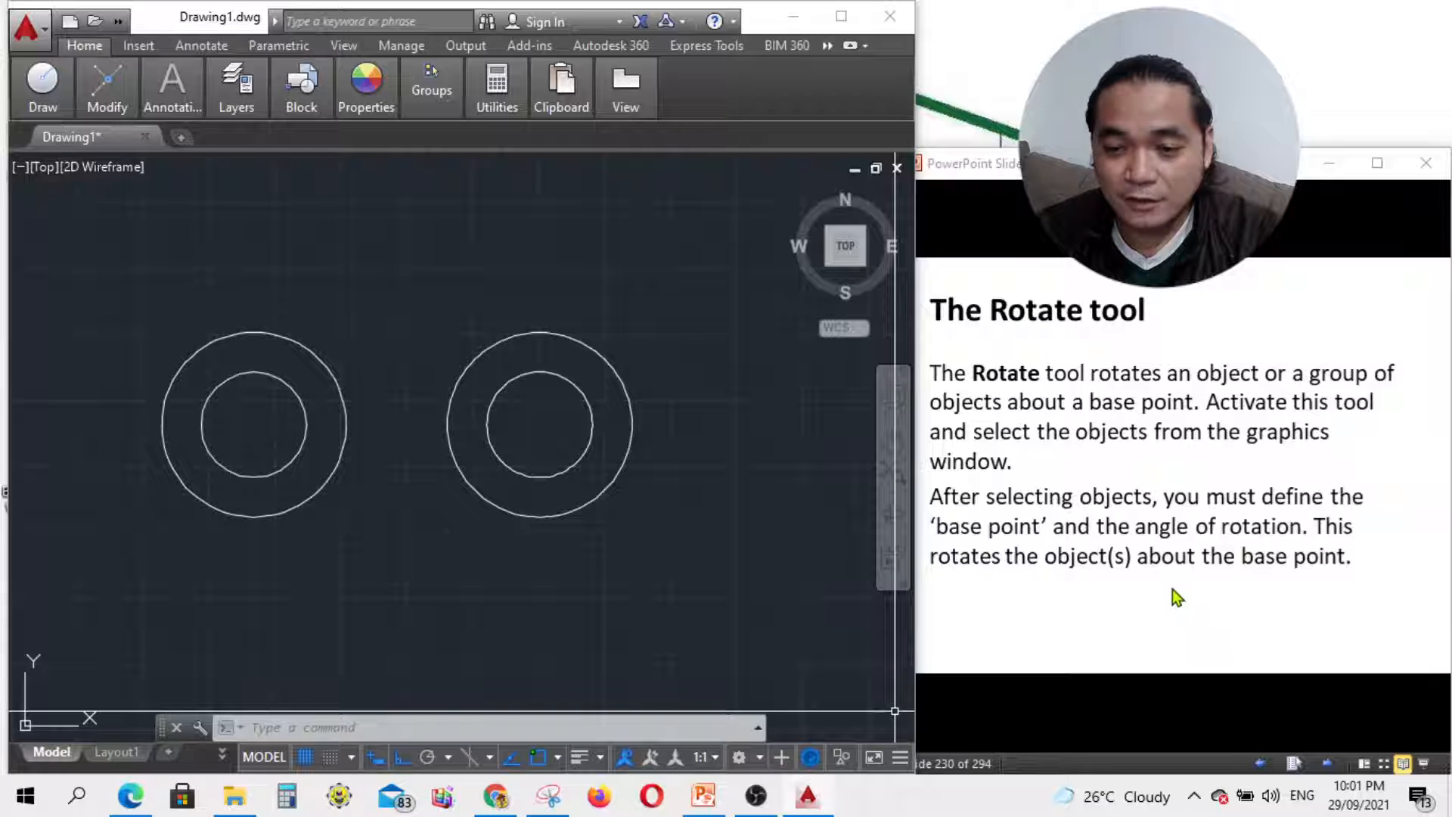
Step: Show the Rotate example steps slide and expand the Modify panel
left_click(1316, 737)
left_click(1328, 763)
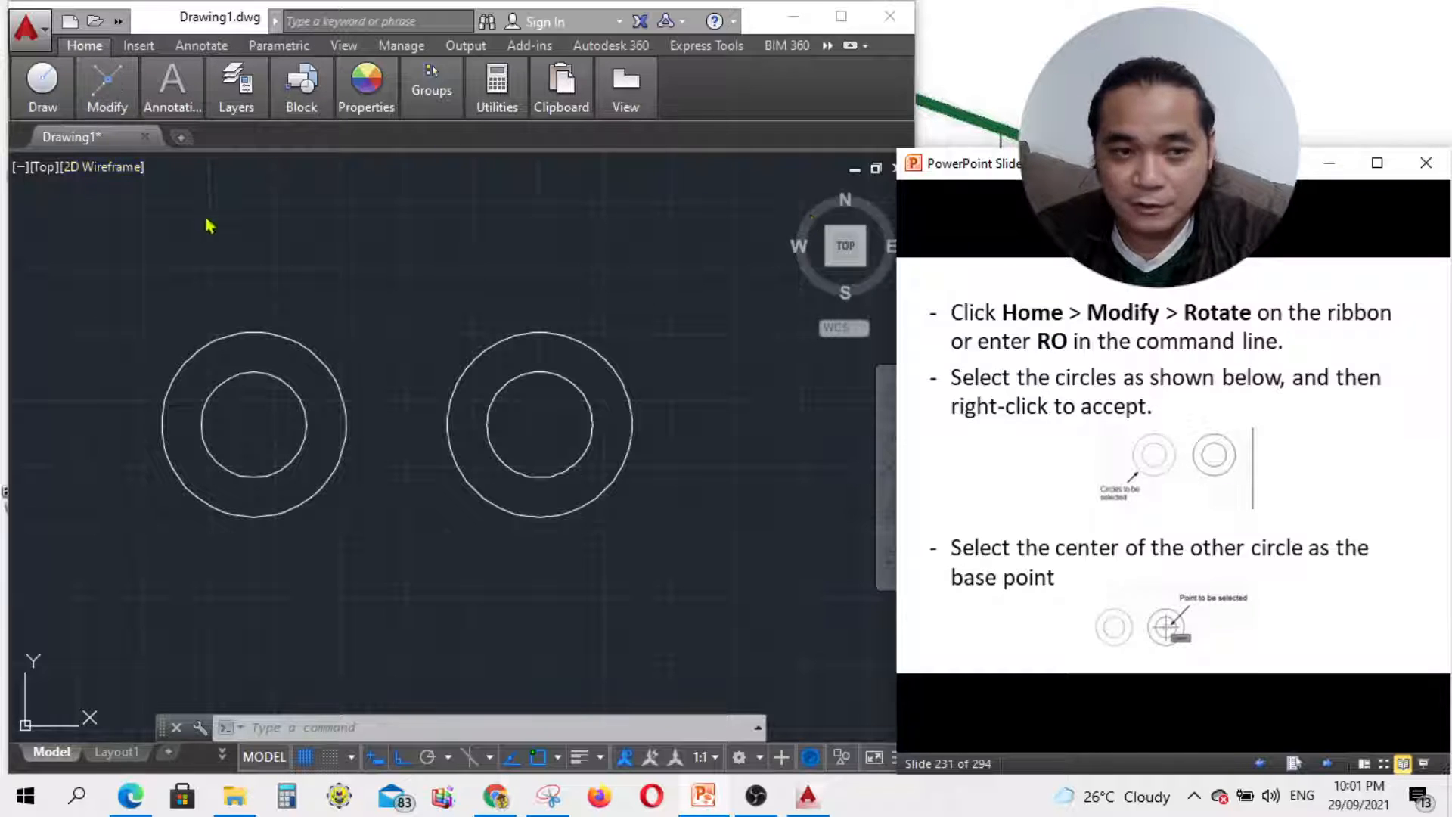
left_click(110, 106)
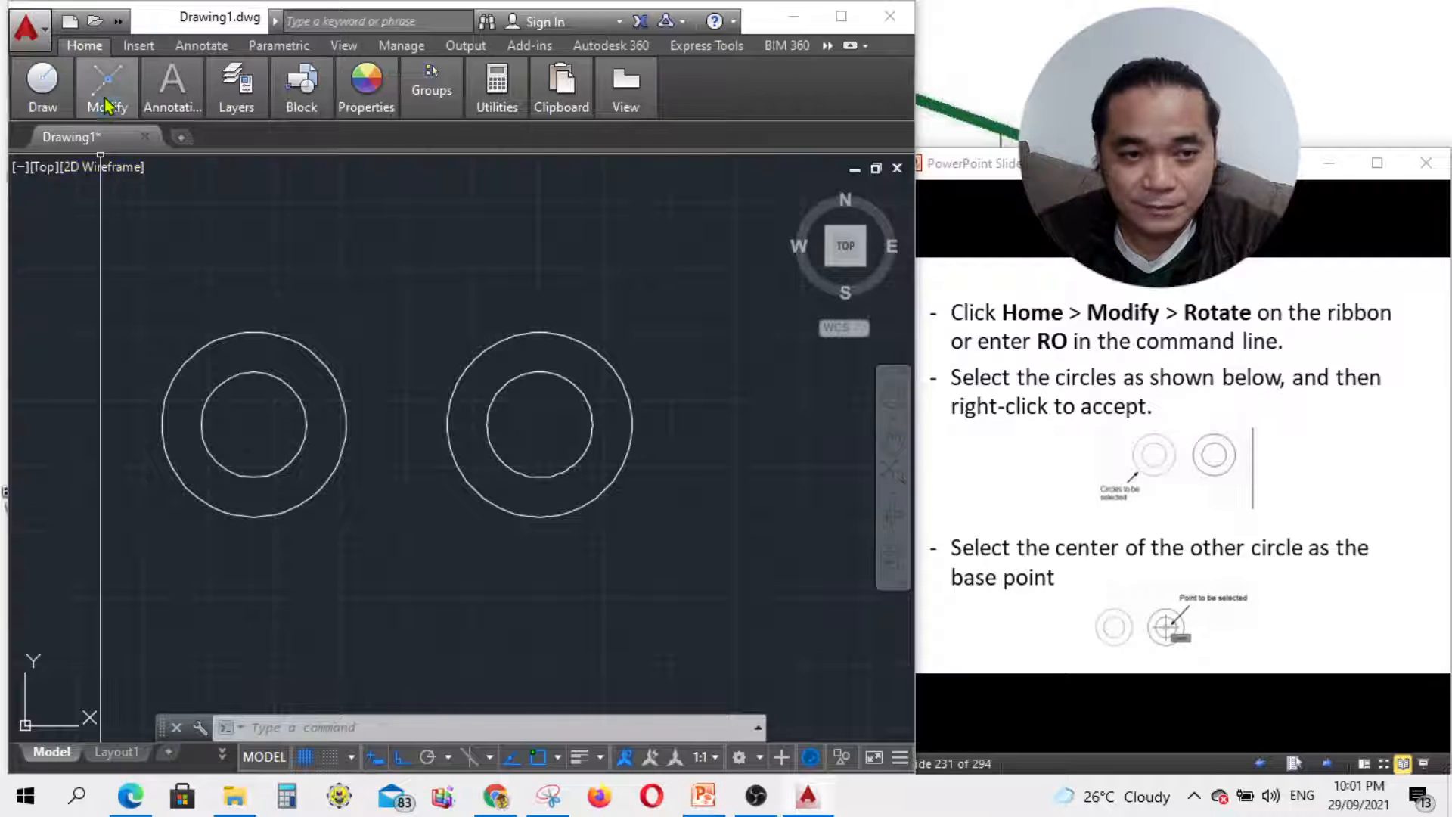
left_click(107, 97)
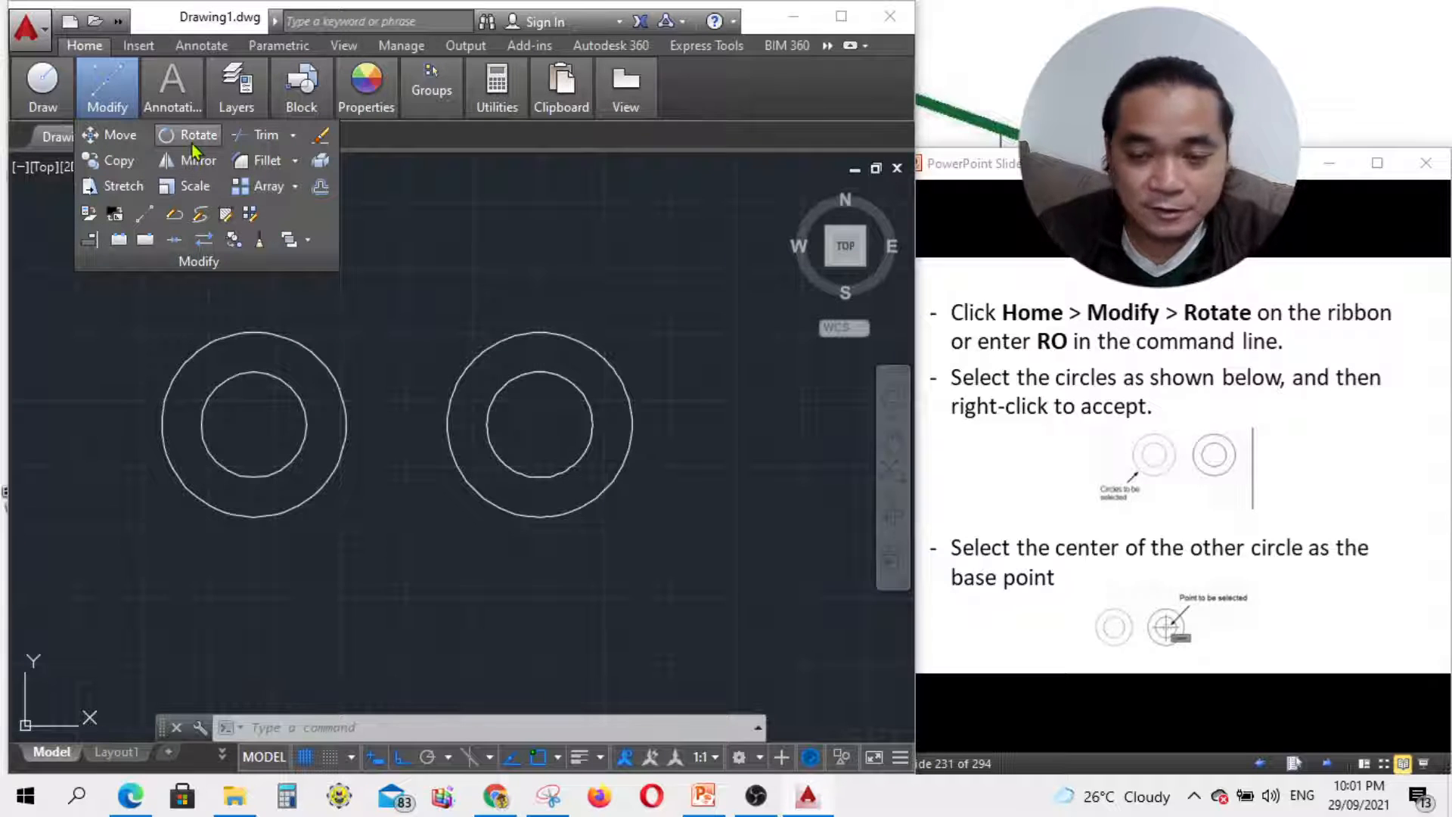
Step: Start ROTATE with ro and select both circles of the left pair
left_click(358, 729)
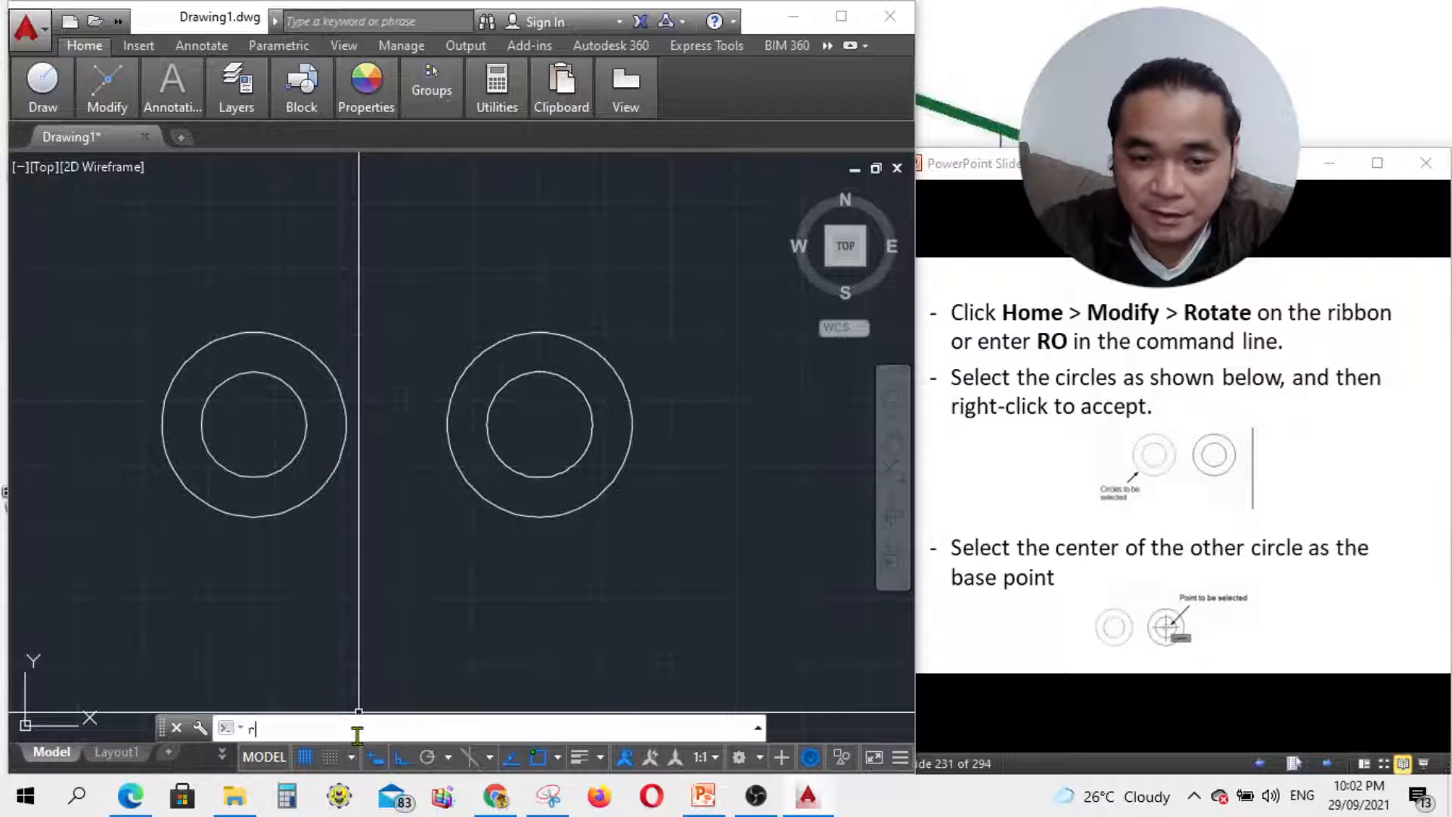
type("ro")
key("Return")
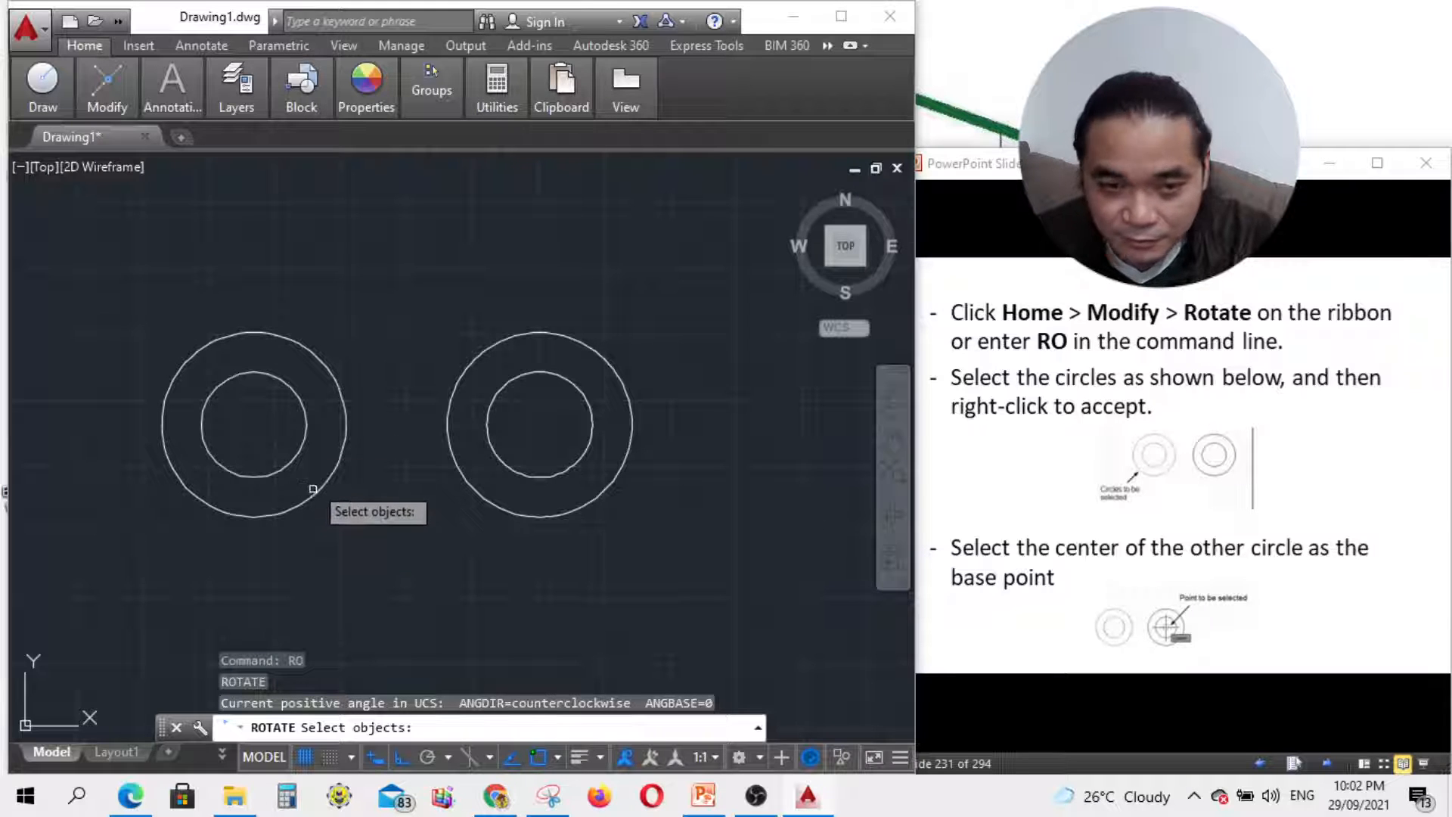
left_click(209, 399)
left_click(183, 366)
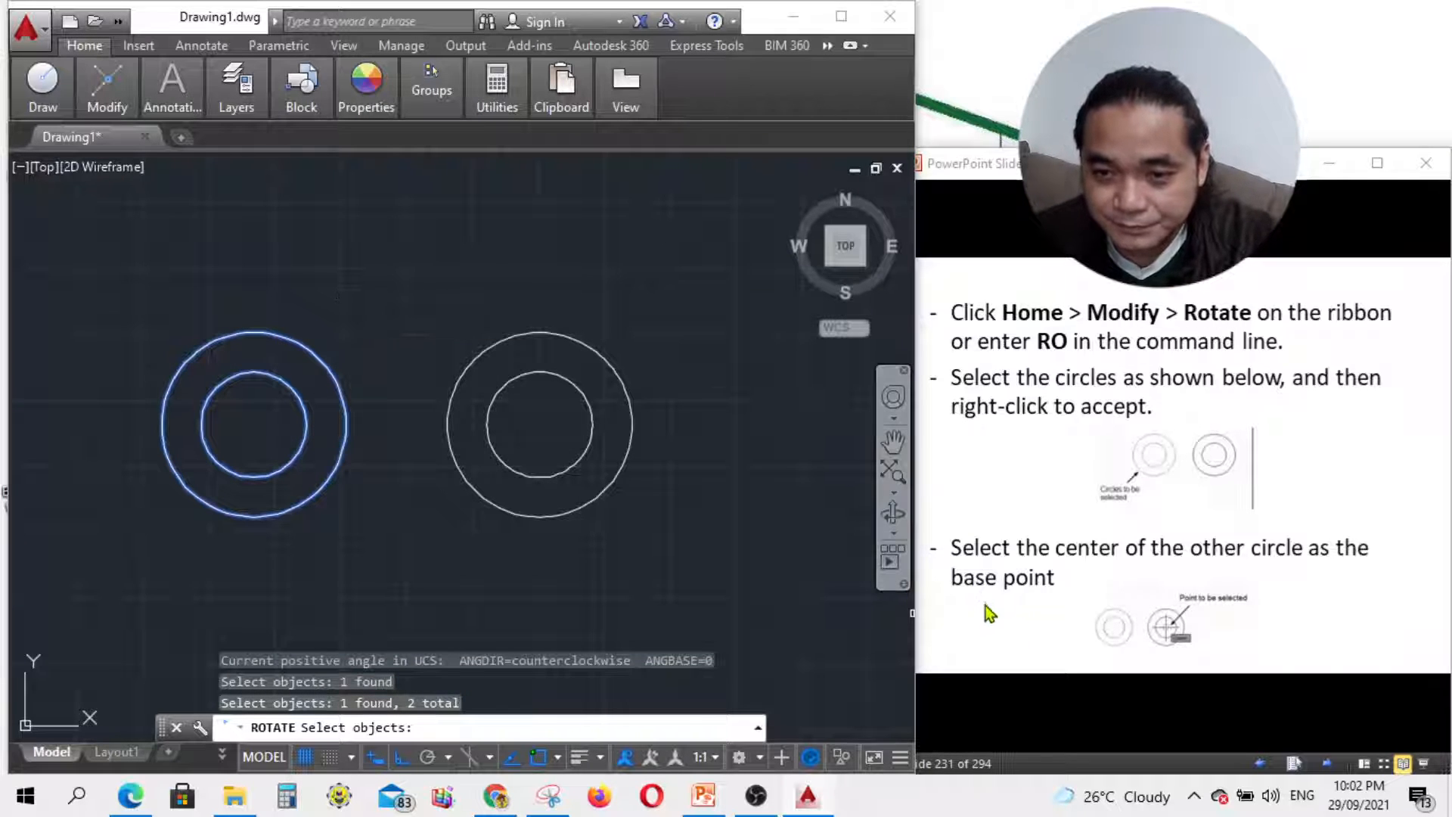
right_click(288, 400)
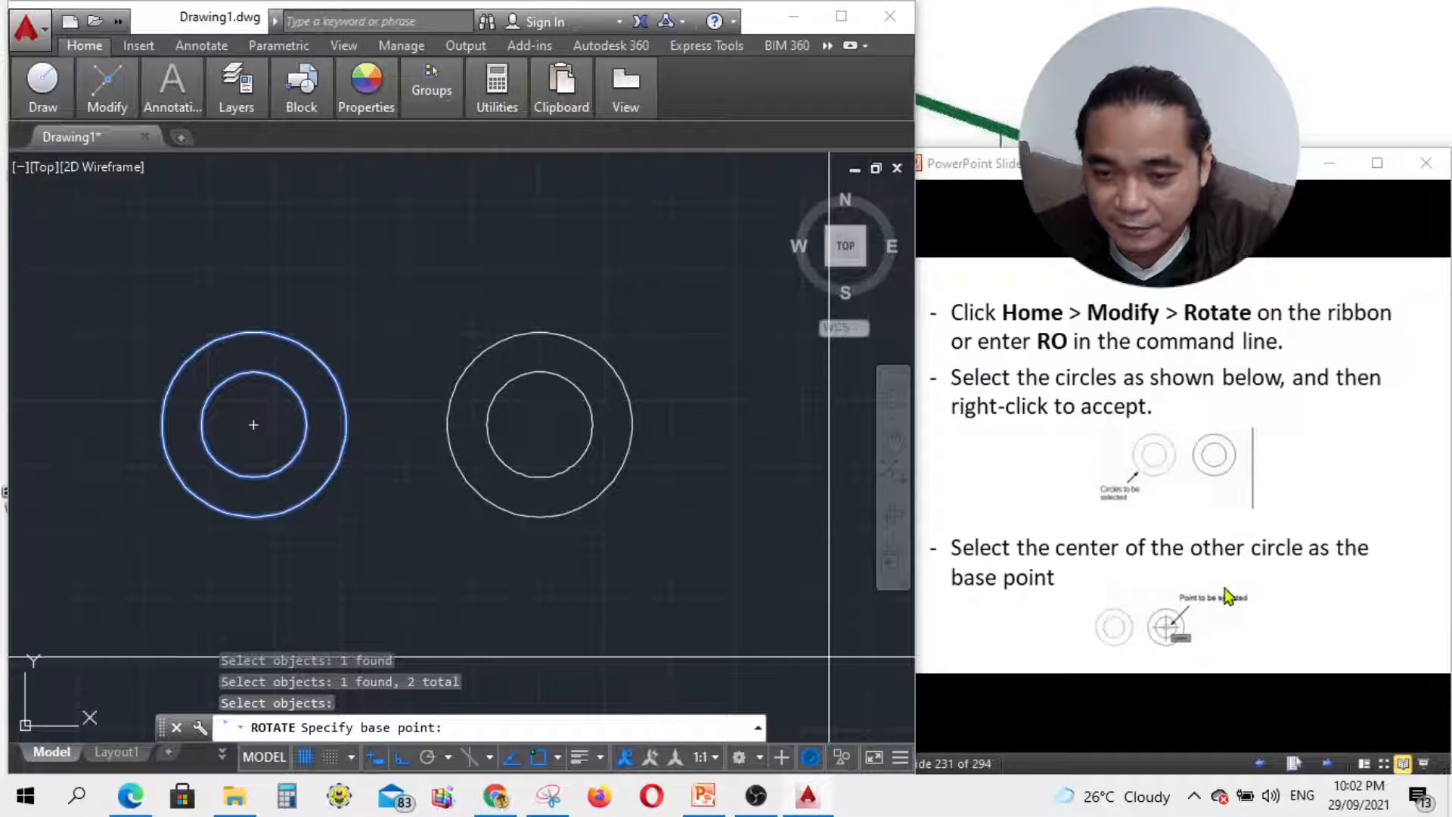
Step: Rotate a copy of the left pair -90 degrees about its own centre
left_click(253, 425)
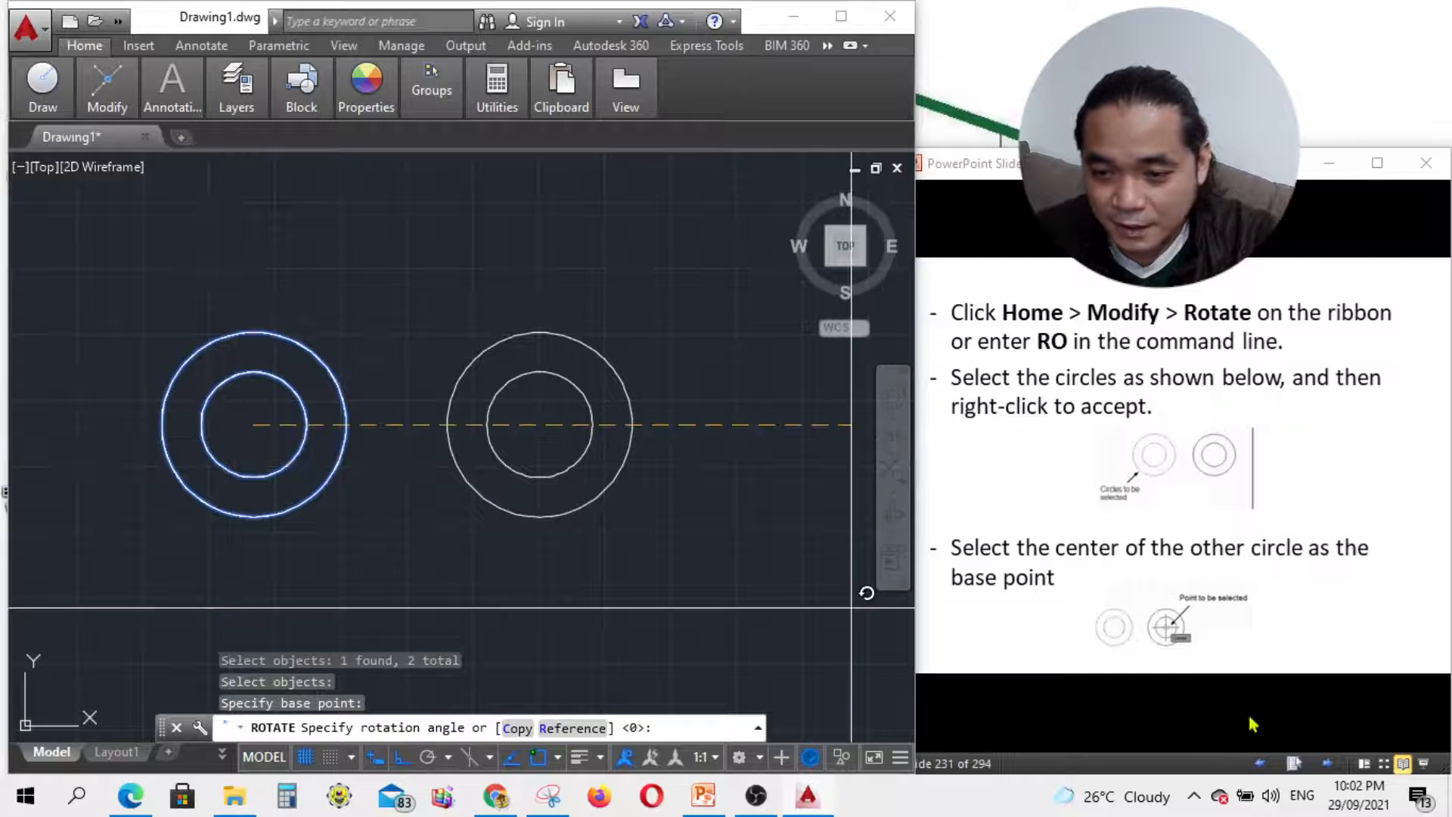
left_click(1305, 738)
left_click(1323, 763)
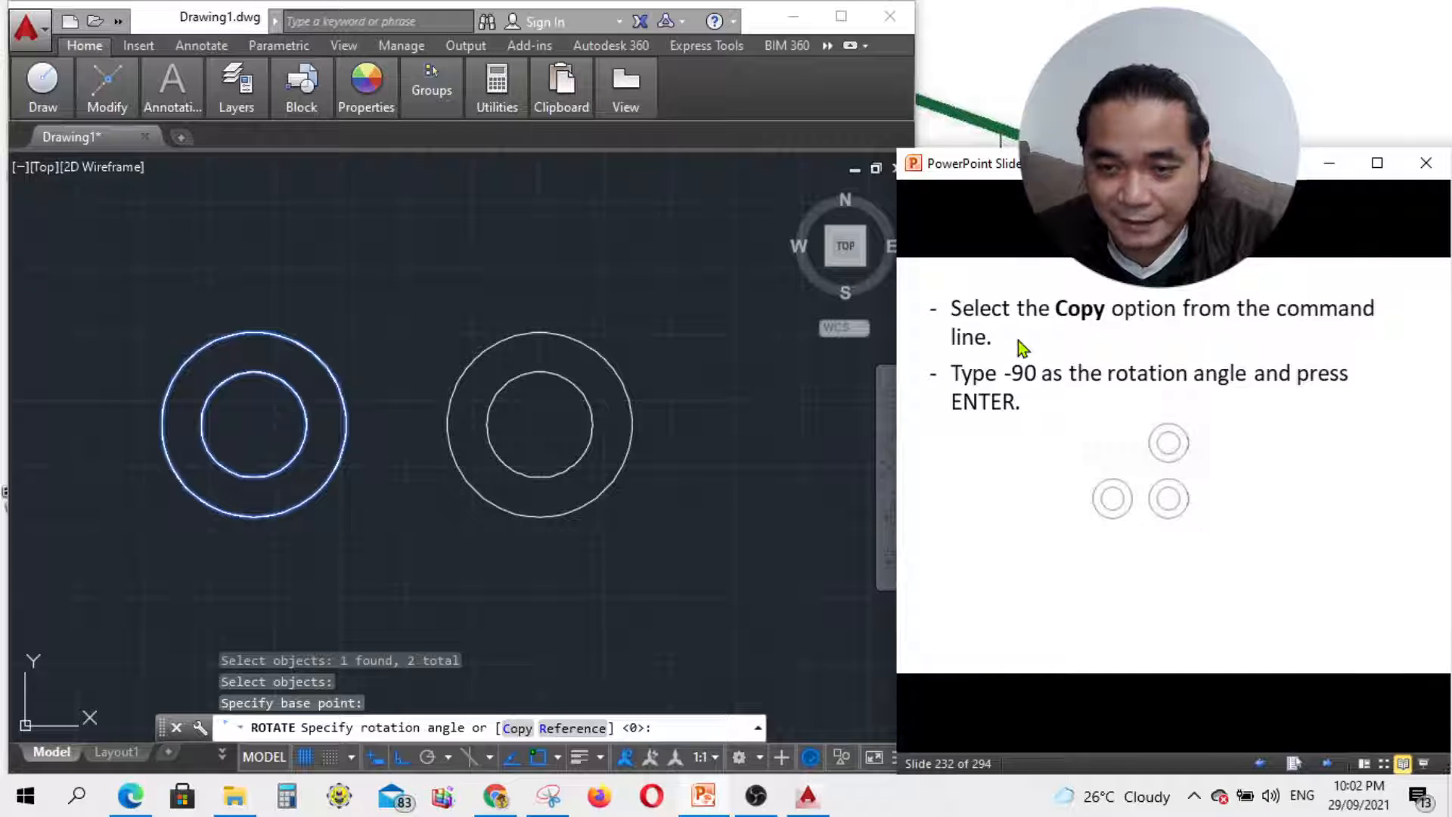
left_click(518, 729)
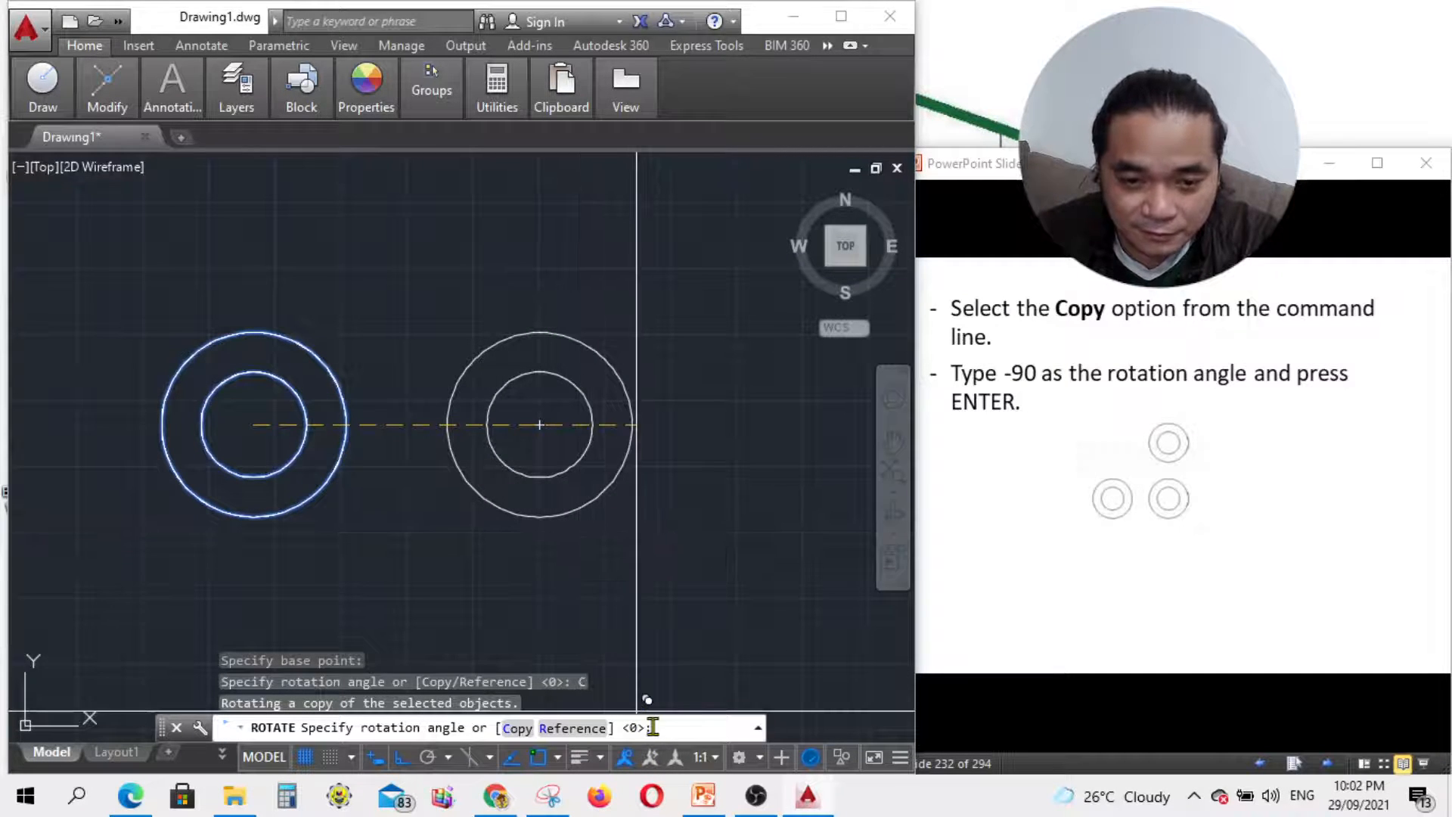
left_click(517, 728)
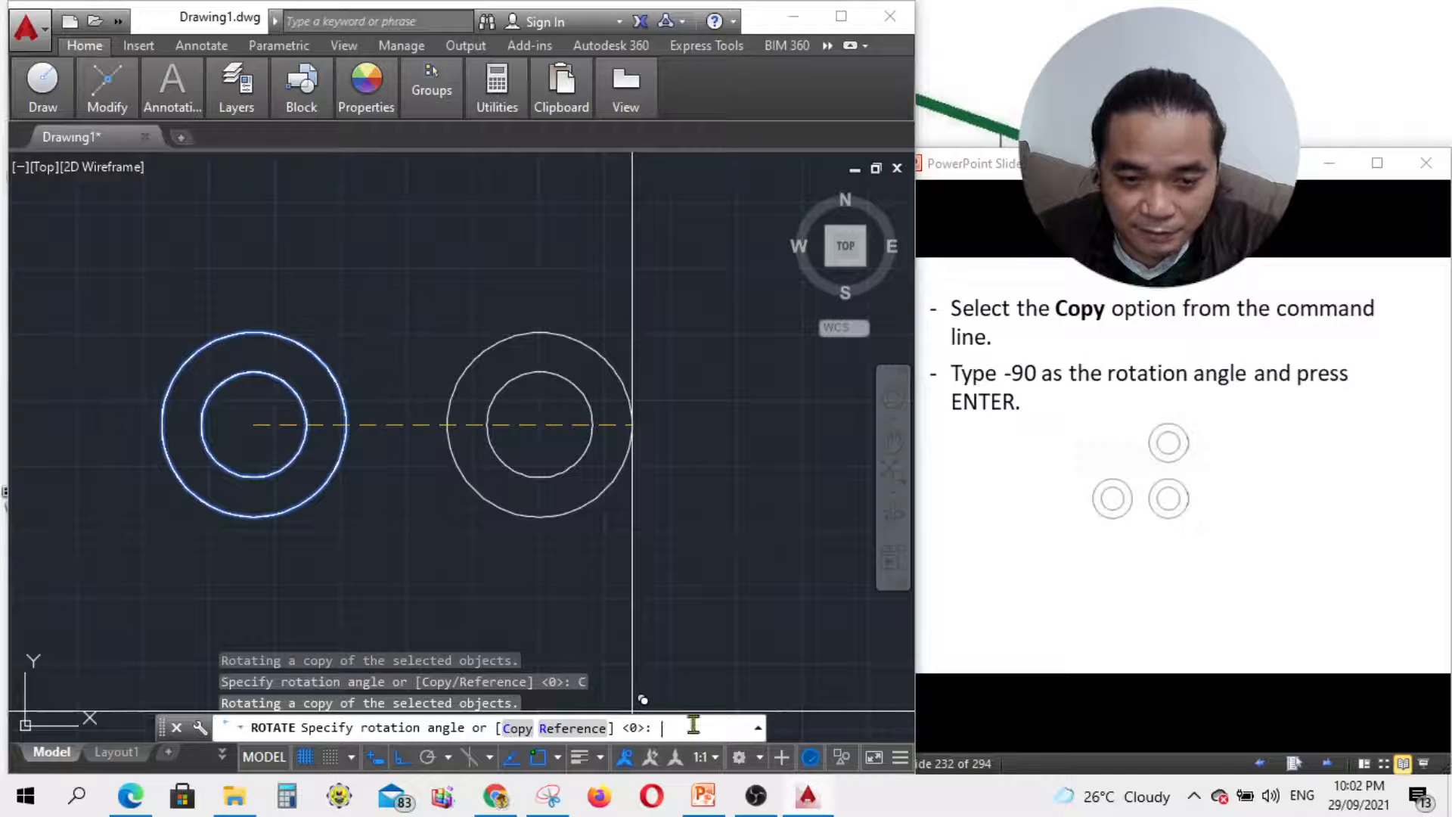
type("-90")
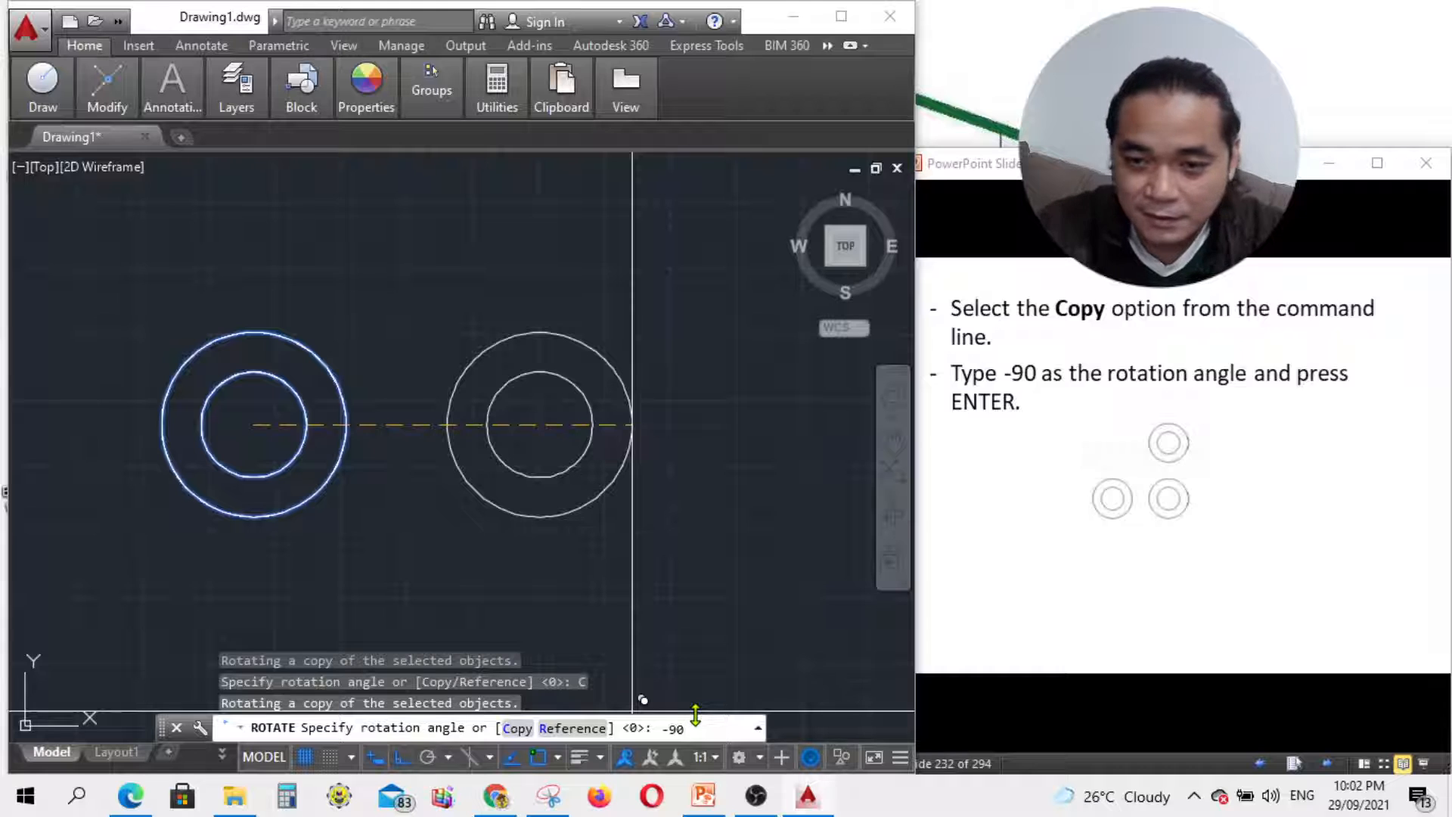
key("Return")
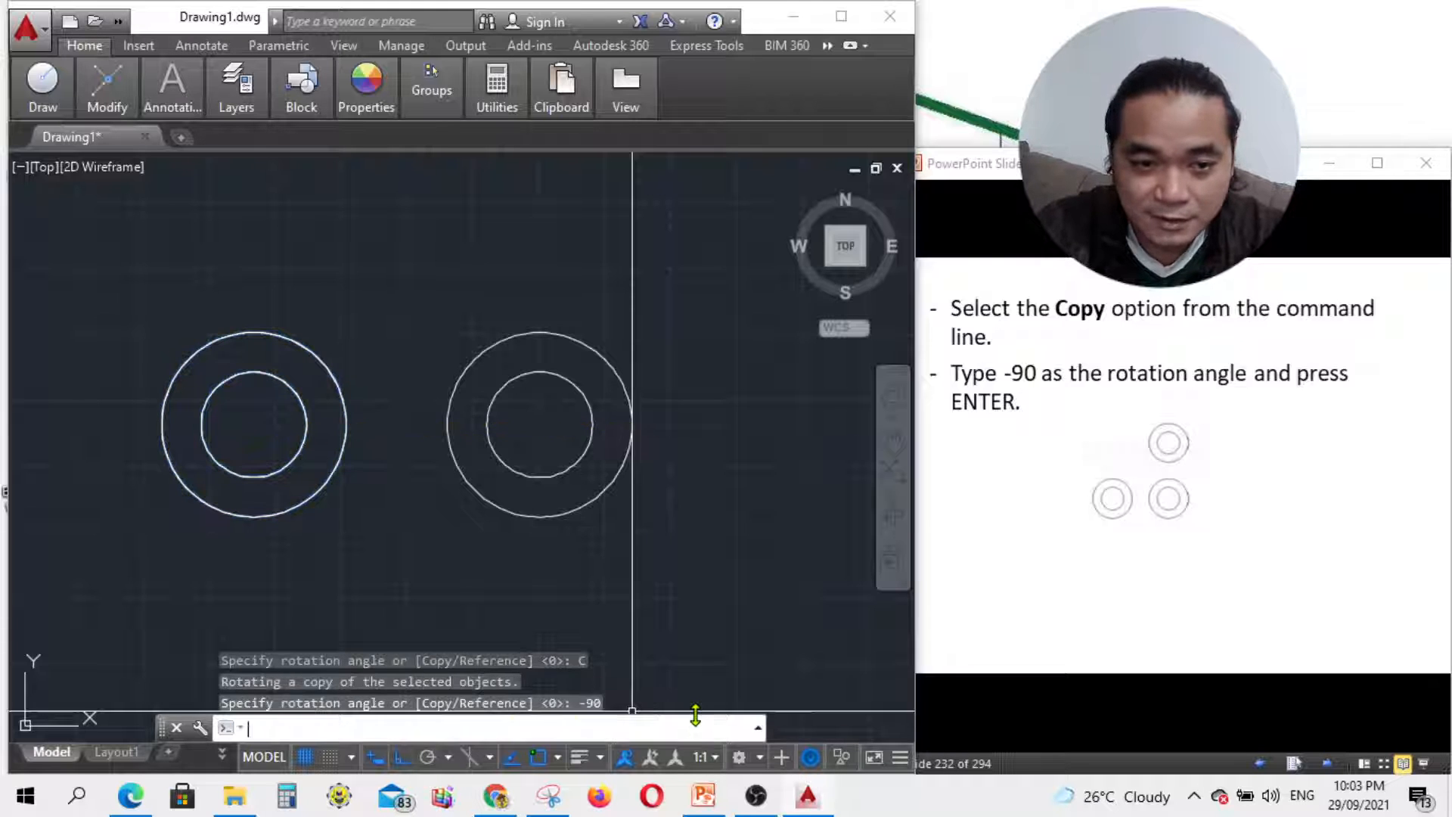
scroll(595, 422, "down", 5)
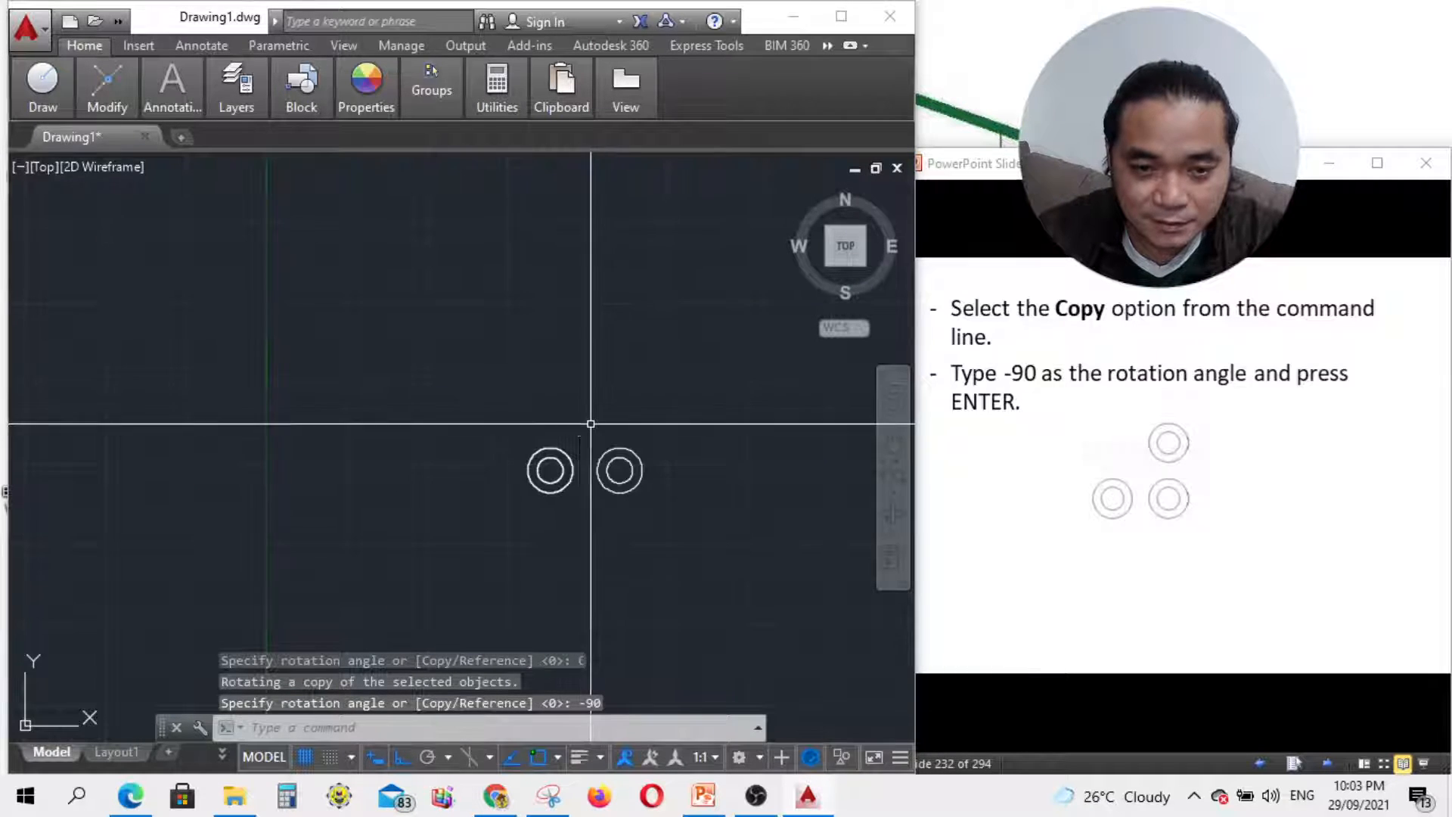
scroll(571, 471, "down", 1)
scroll(578, 488, "up", 5)
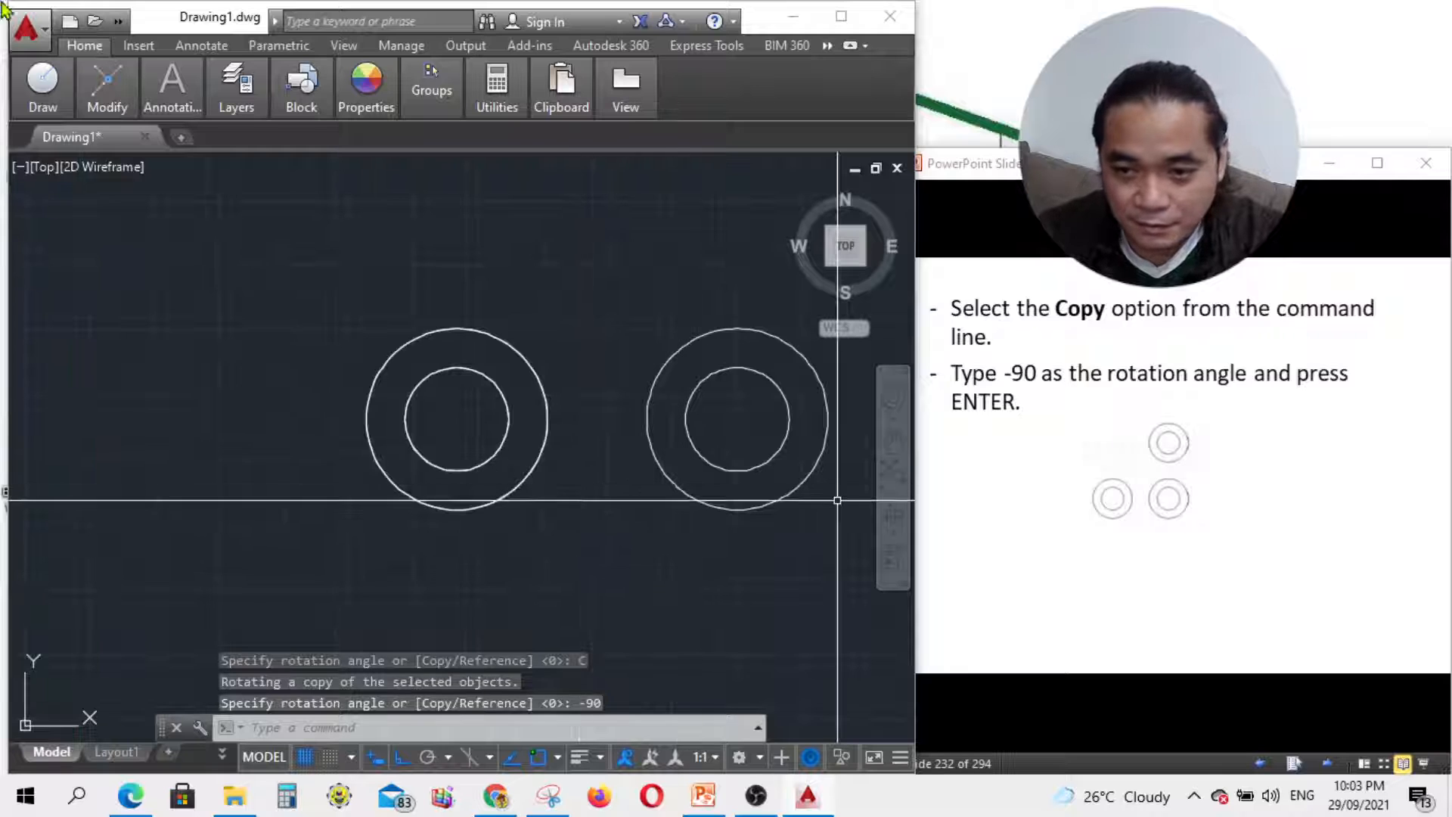
Step: Page back through the tutorial slides to the rotate-copy and pivot instructions
left_click(1228, 656)
left_click(1329, 765)
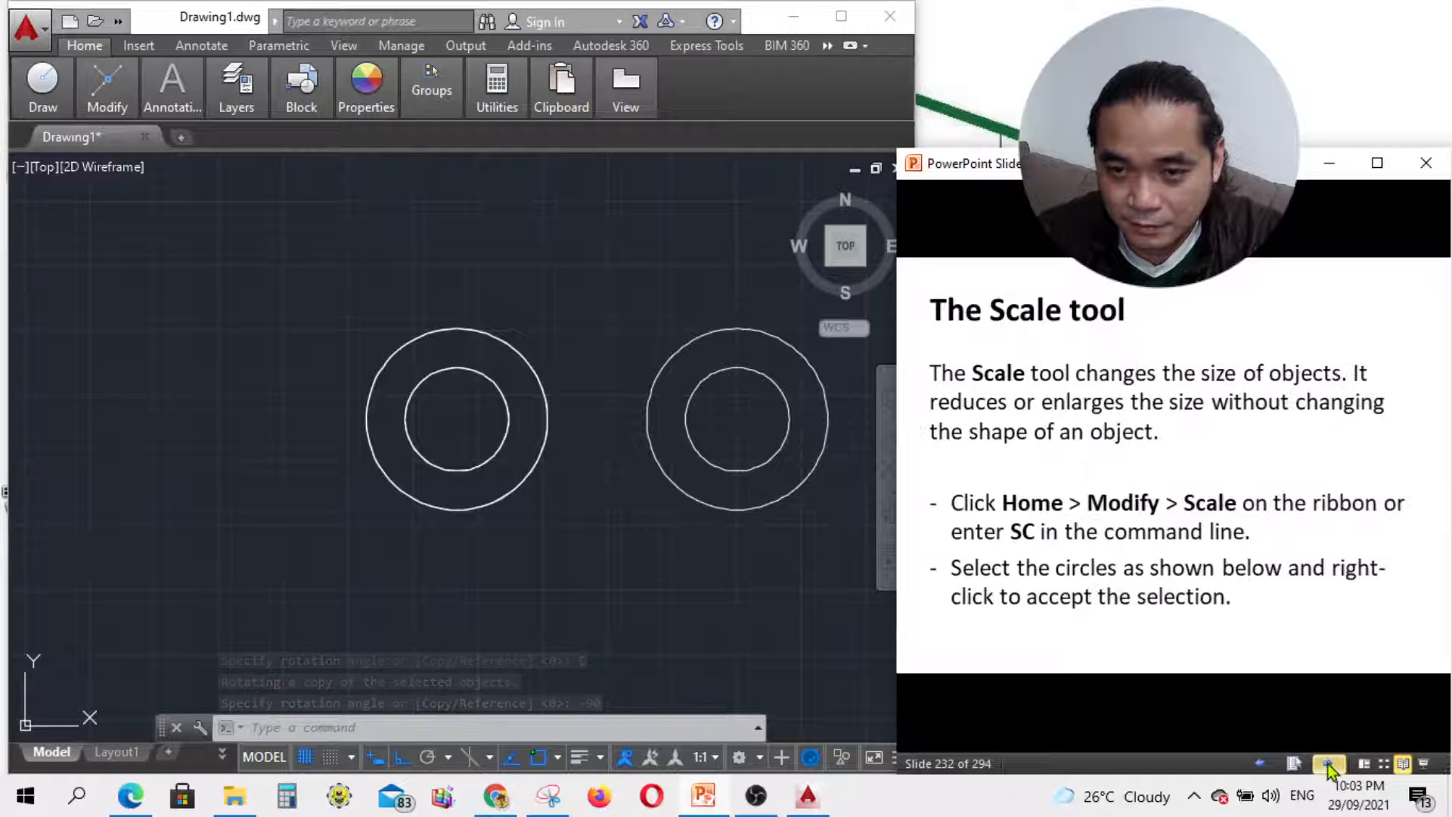
left_click(1256, 765)
left_click(1249, 765)
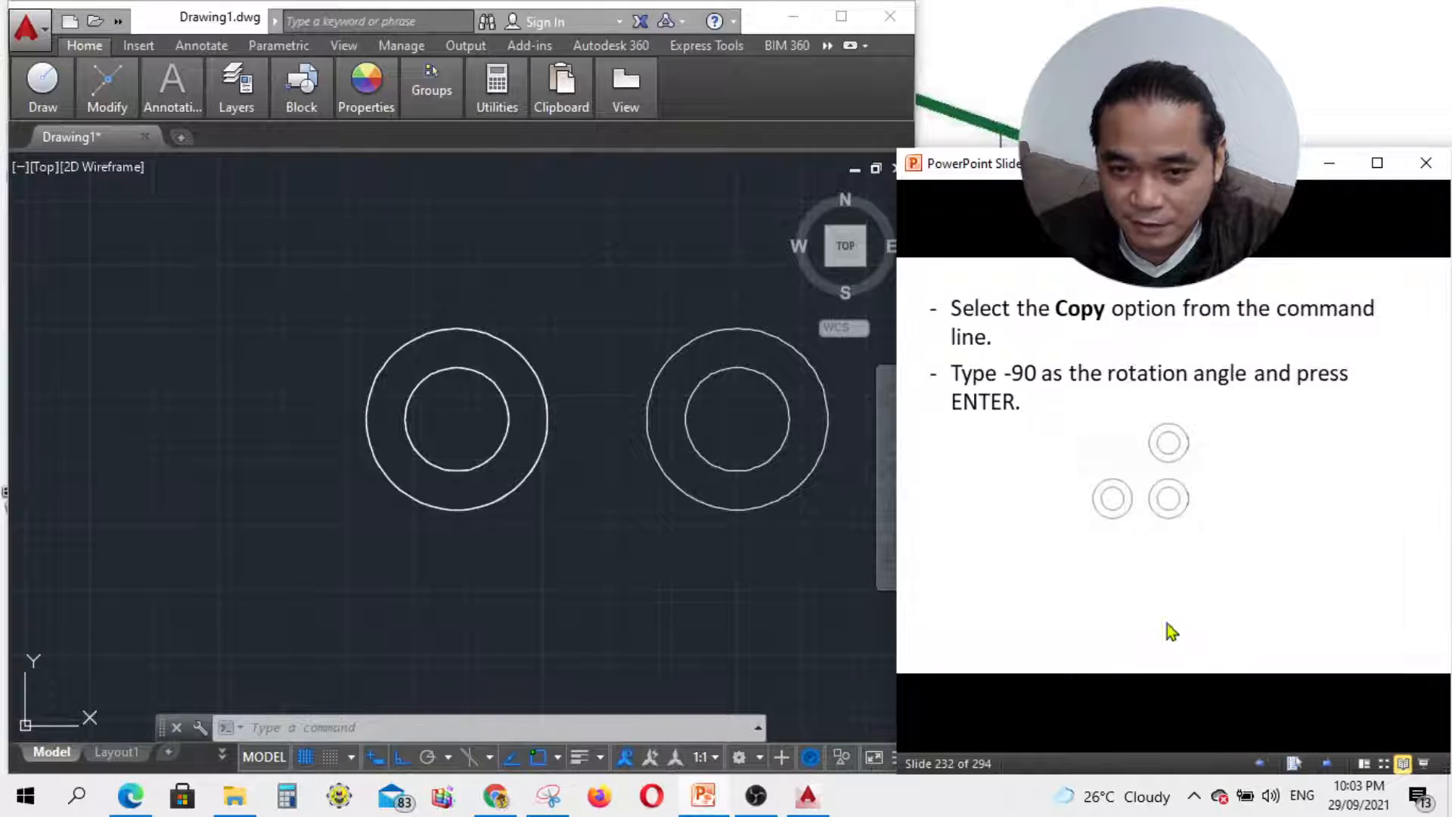
scroll(582, 472, "down", 4)
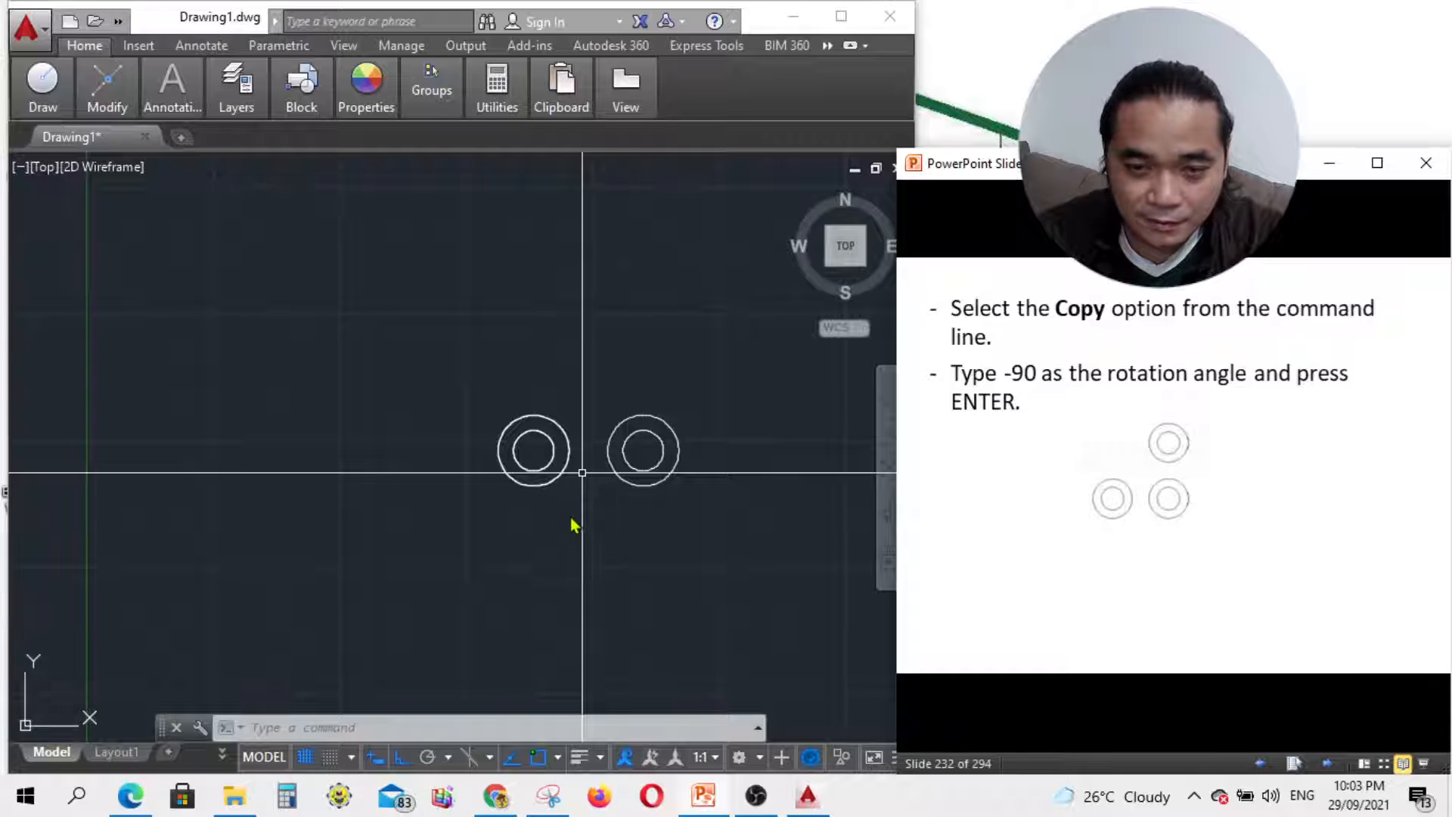
scroll(538, 535, "down", 3)
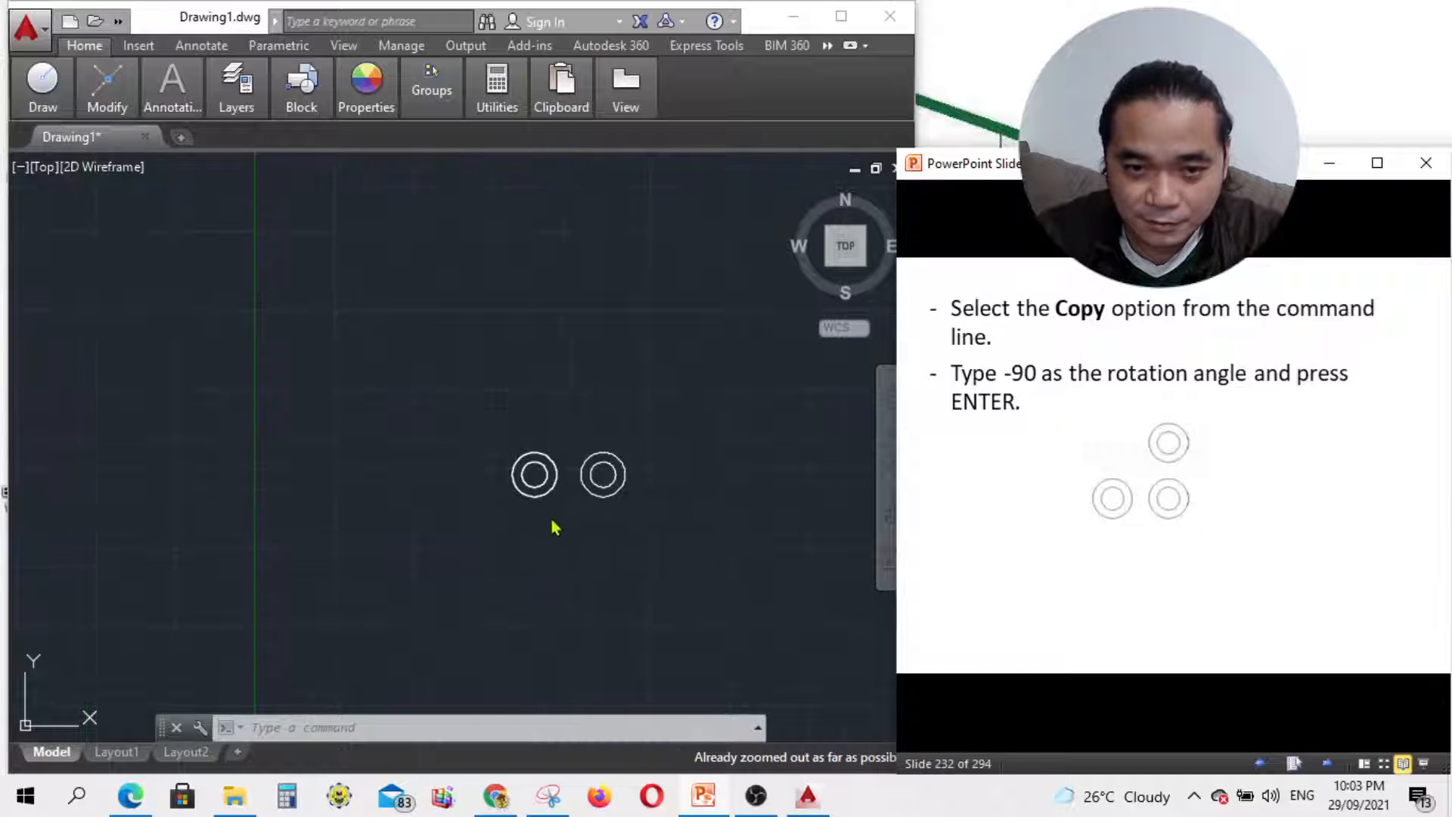
scroll(535, 543, "up", 4)
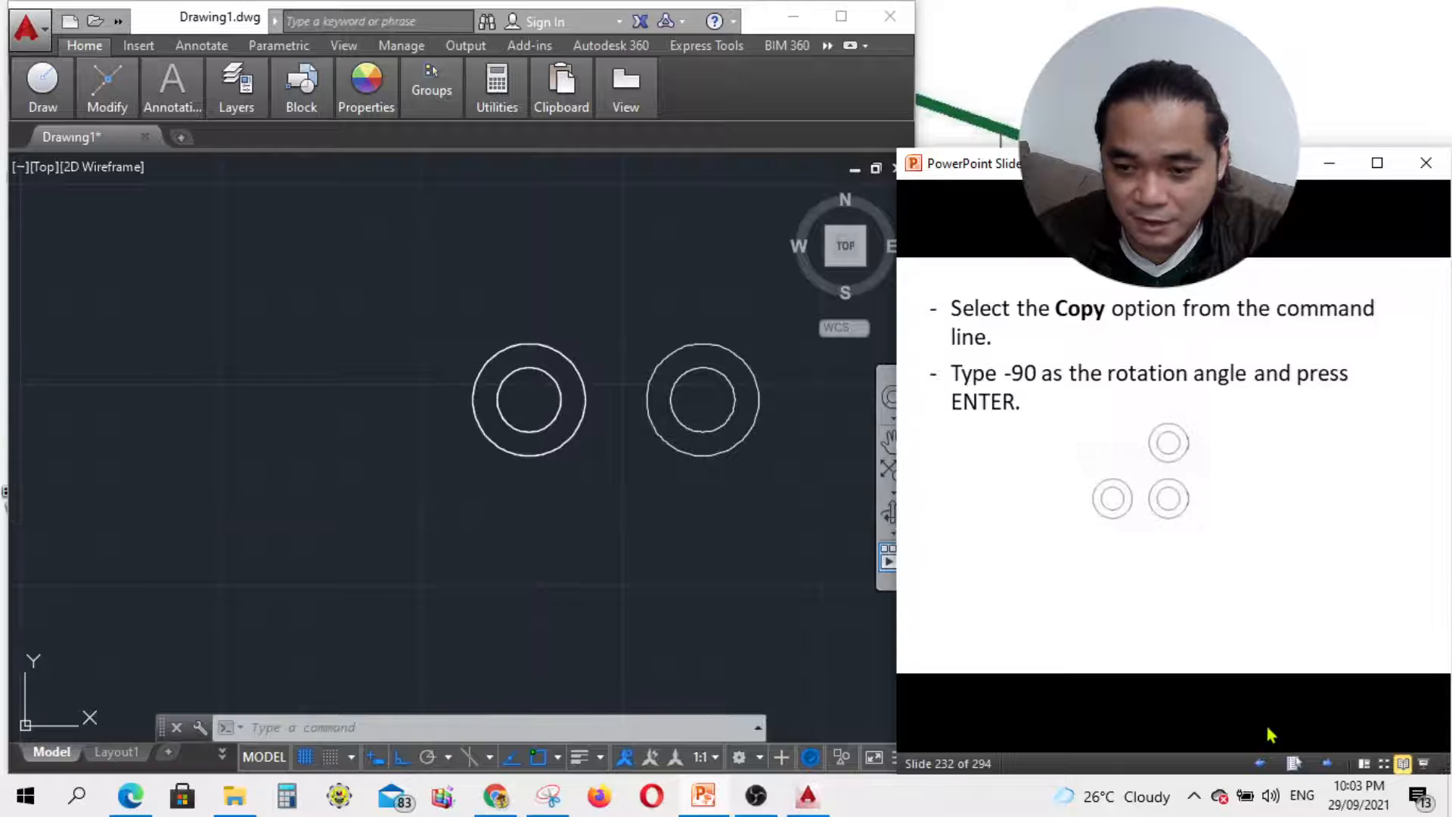
left_click(1251, 763)
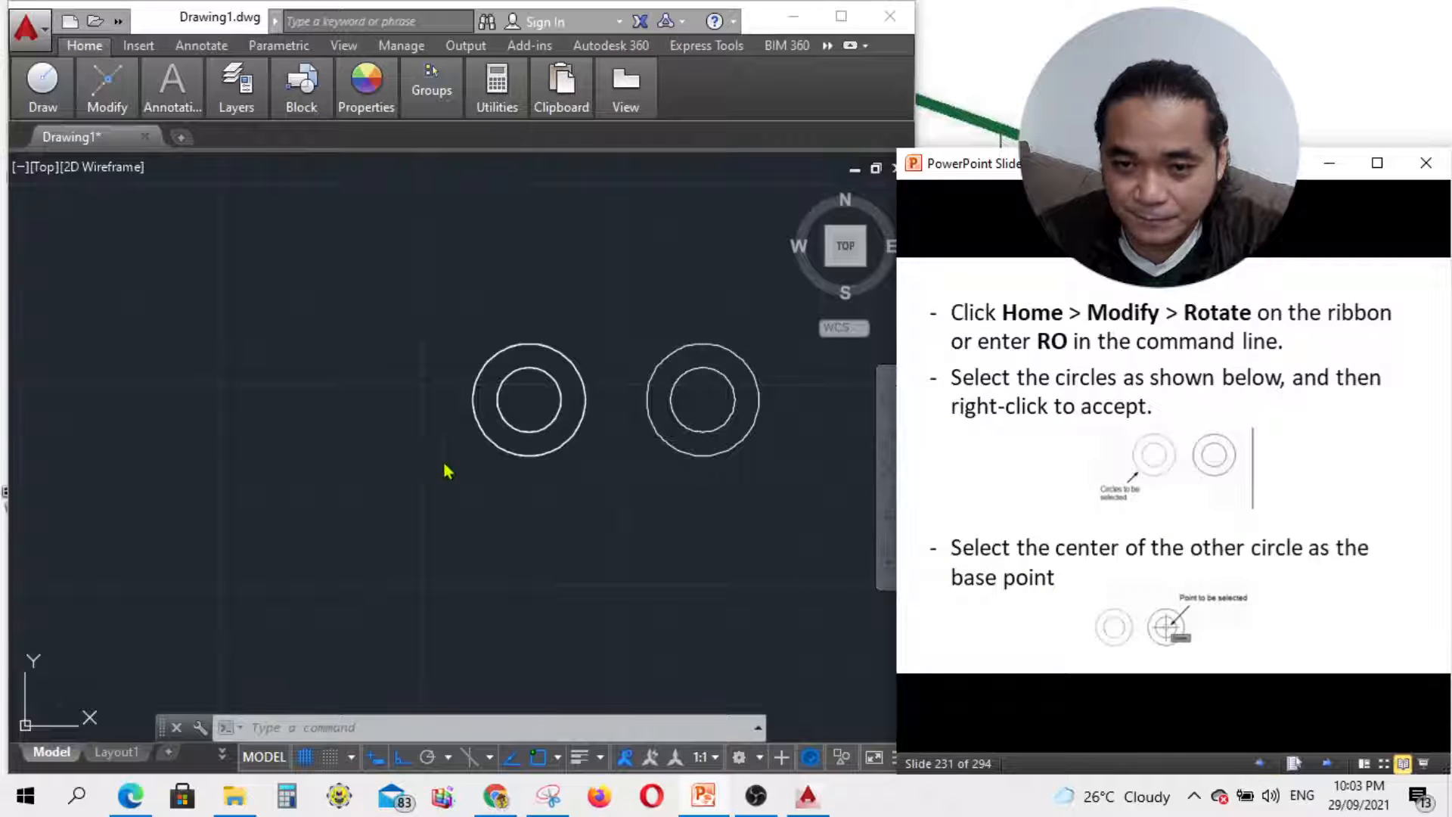
Step: Restart the ROTATE command with RO in the drawing
left_click(520, 505)
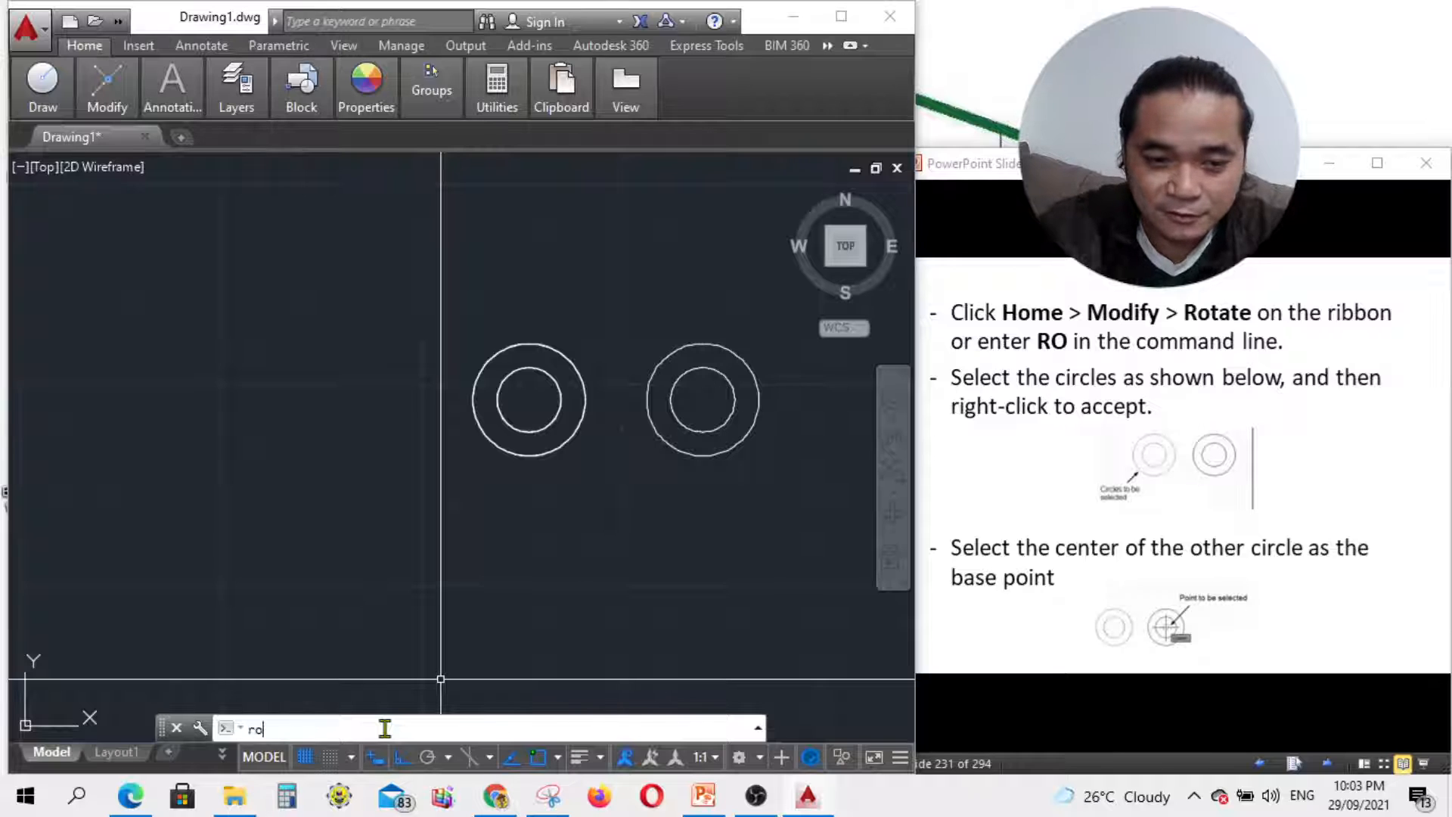
type("RO")
key("Return")
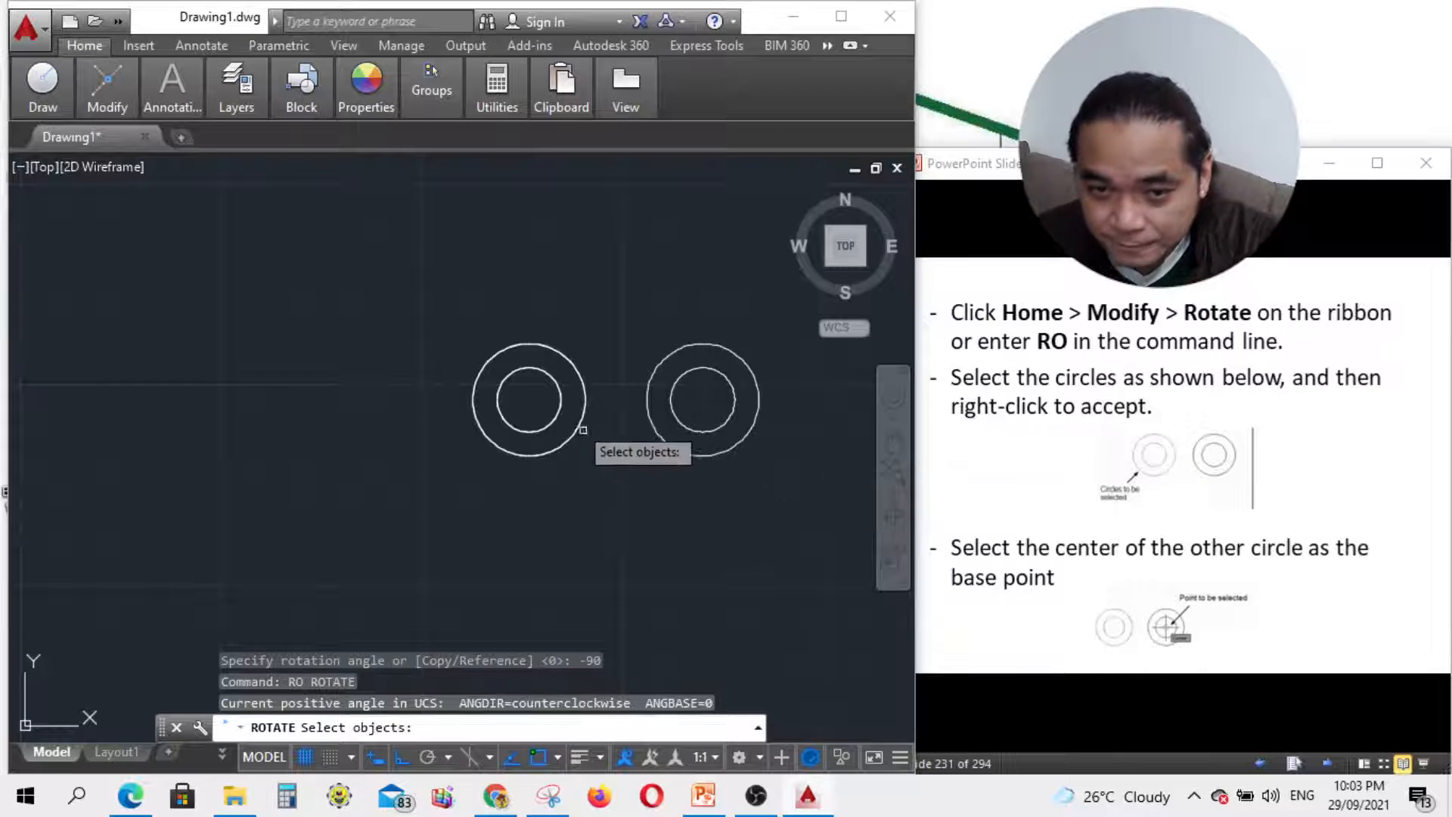
Step: Copy the left circle pair rotated -90 degrees about the right pair's centre, placing it above
left_click(553, 415)
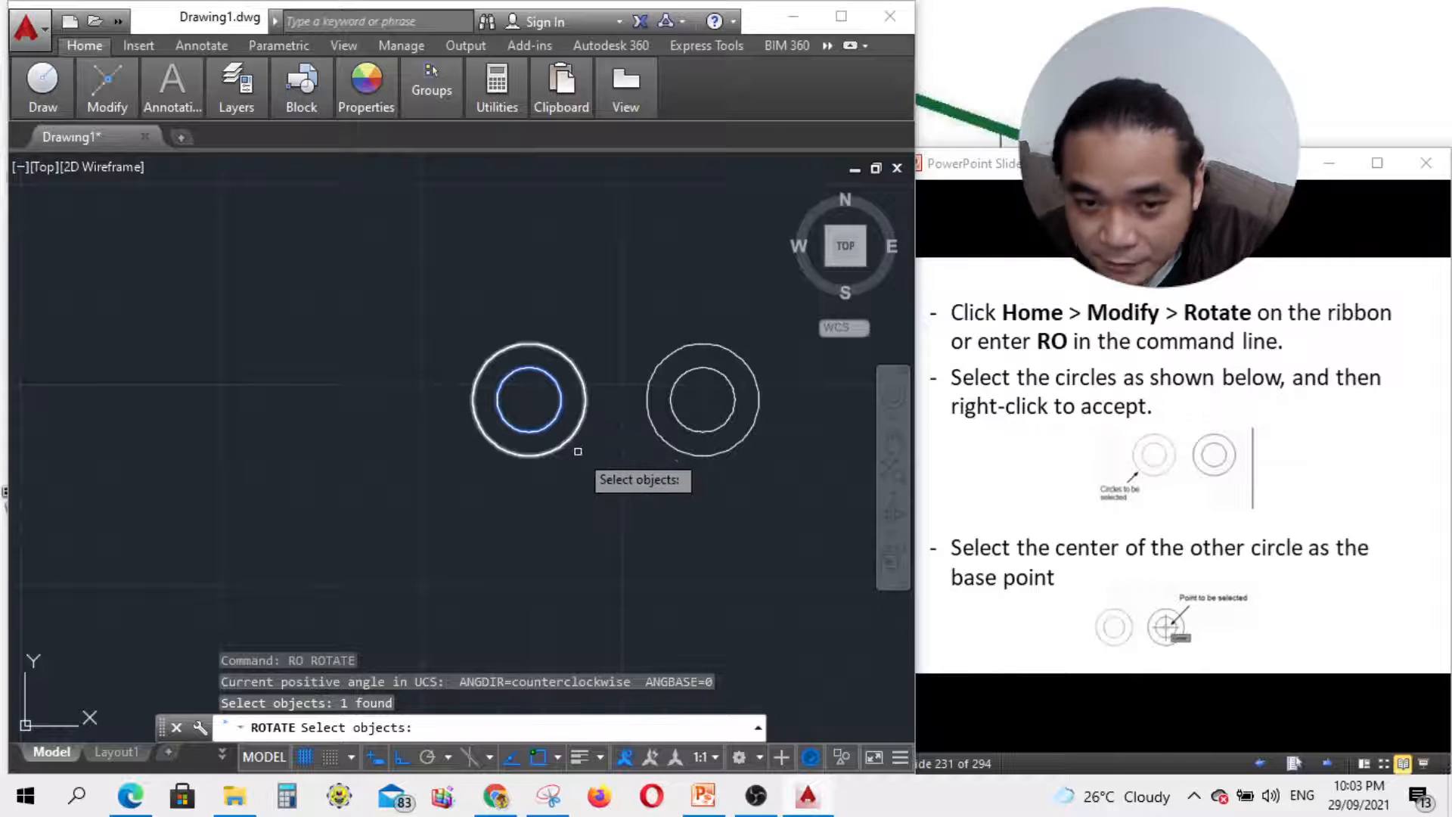
left_click(571, 443)
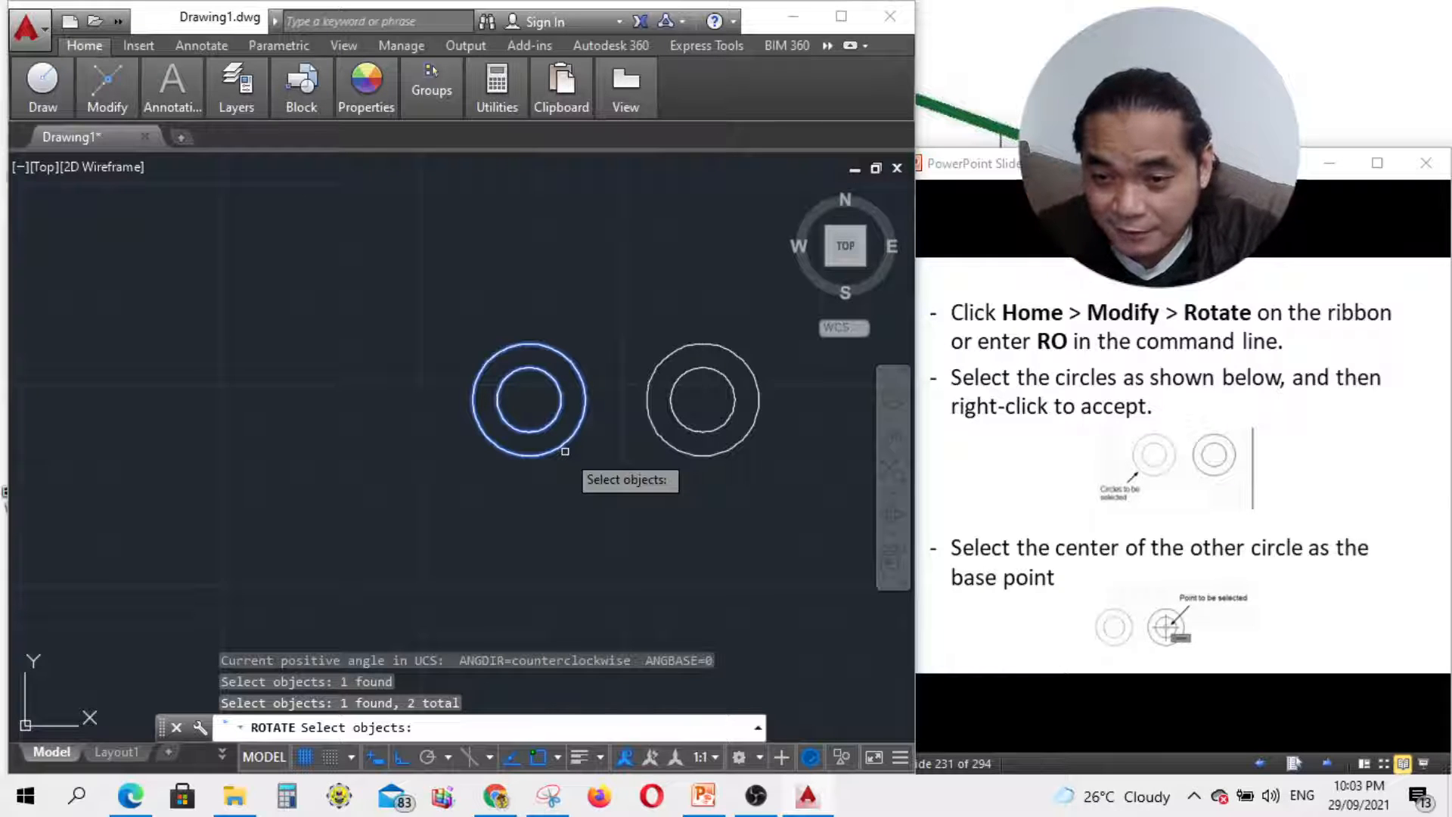
right_click(535, 402)
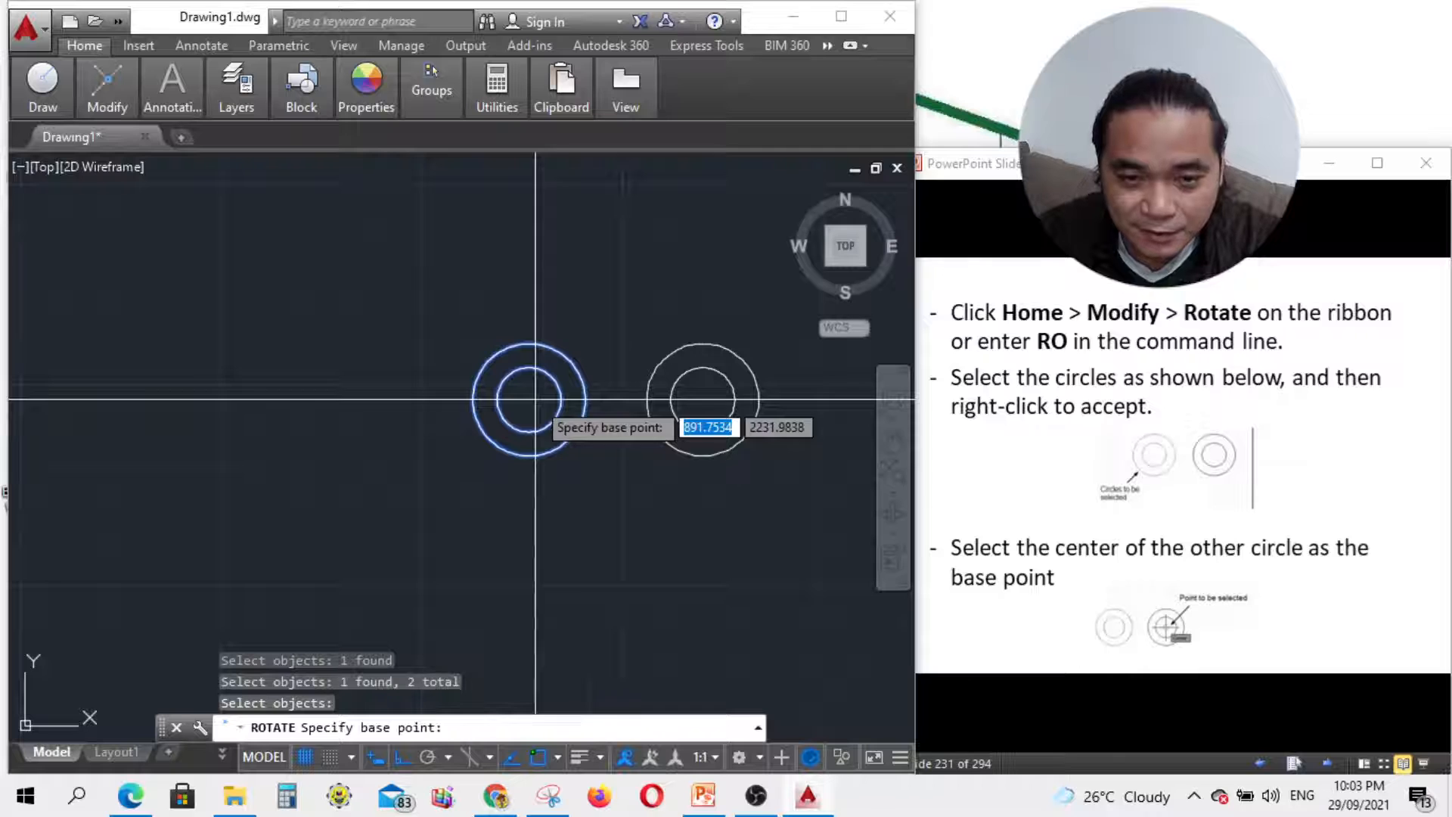
left_click(703, 398)
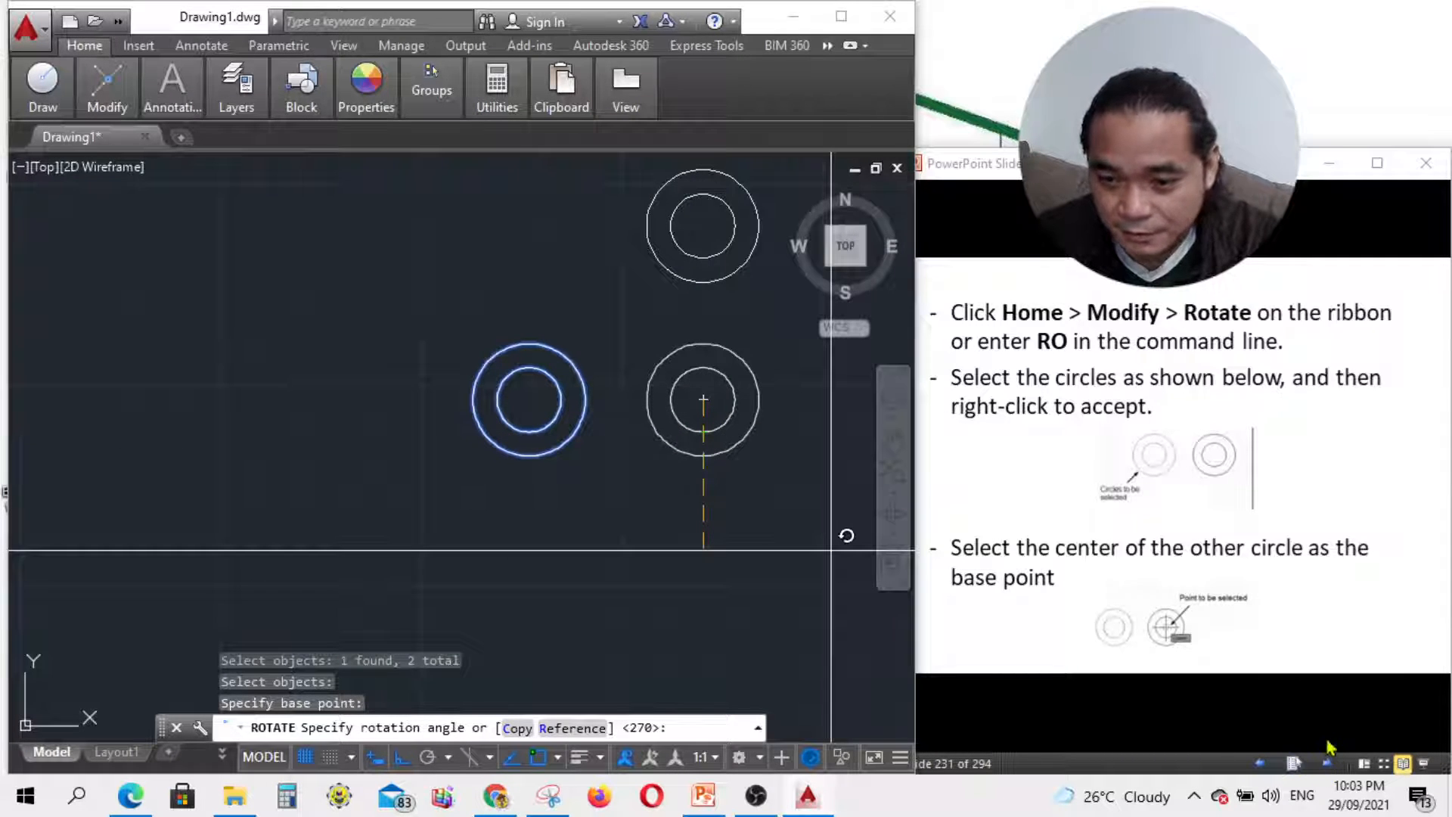
left_click(1329, 763)
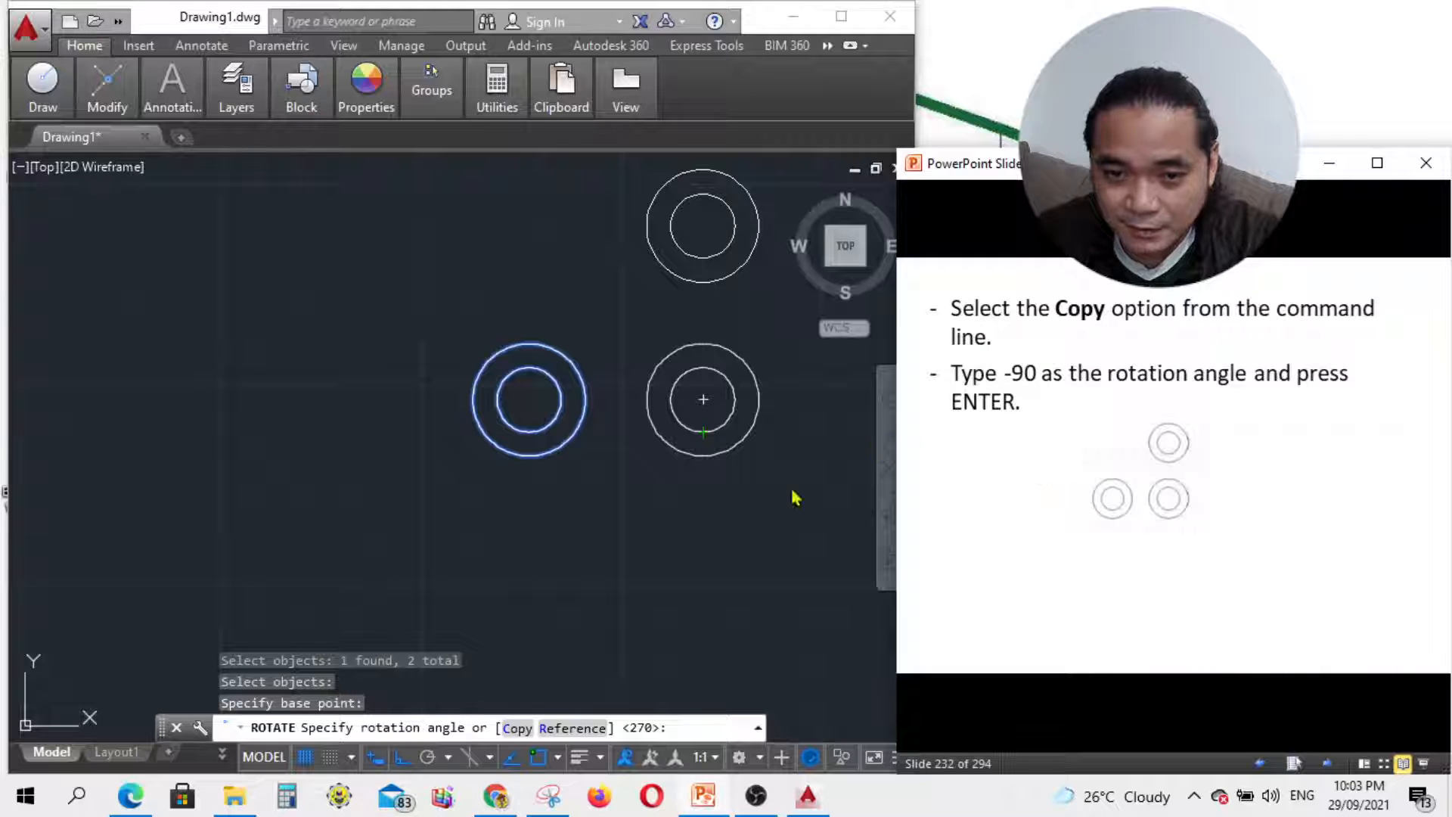
left_click(516, 728)
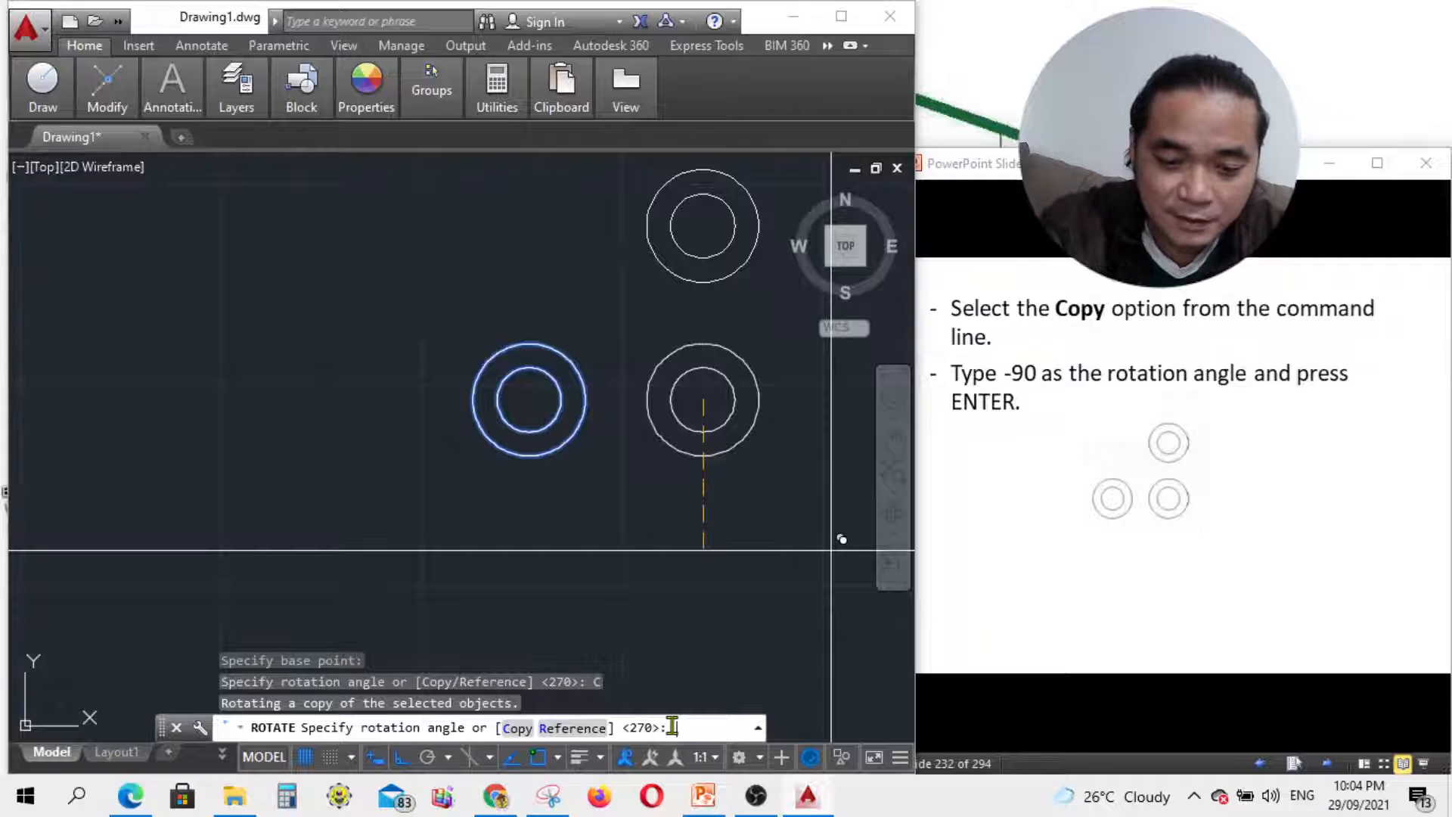
type("-")
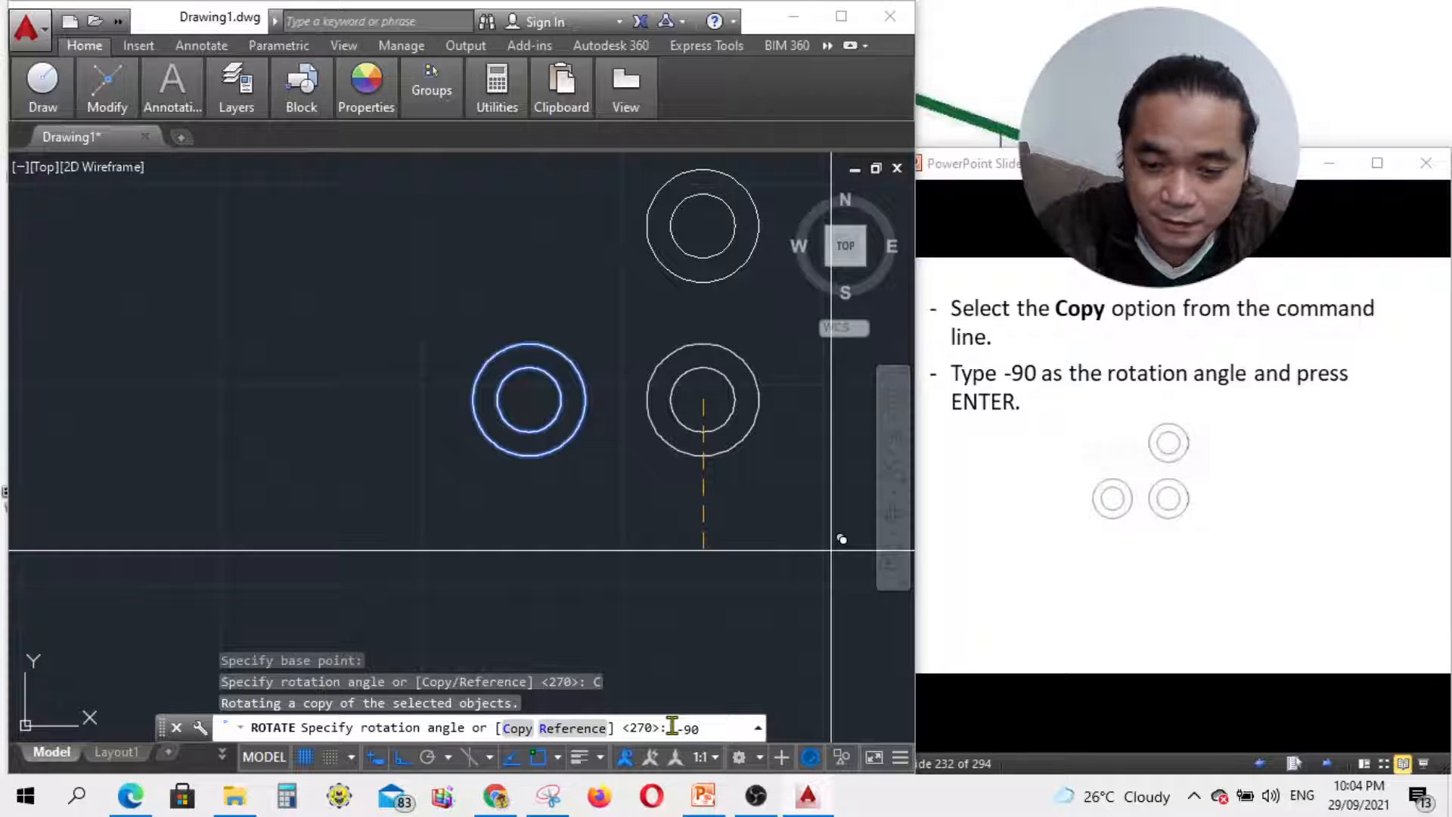
type("90")
key("Return")
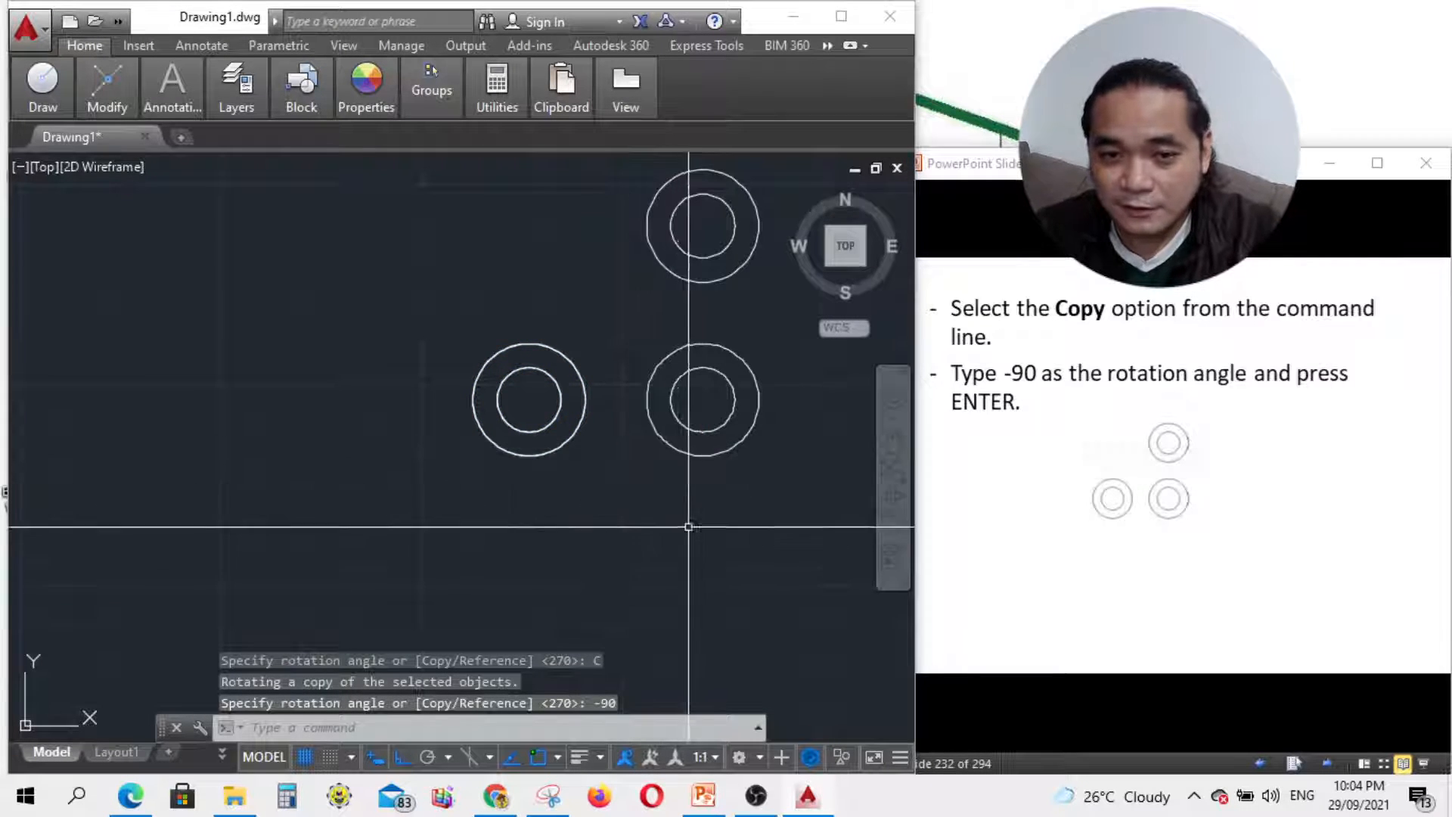
scroll(521, 545, "down", 2)
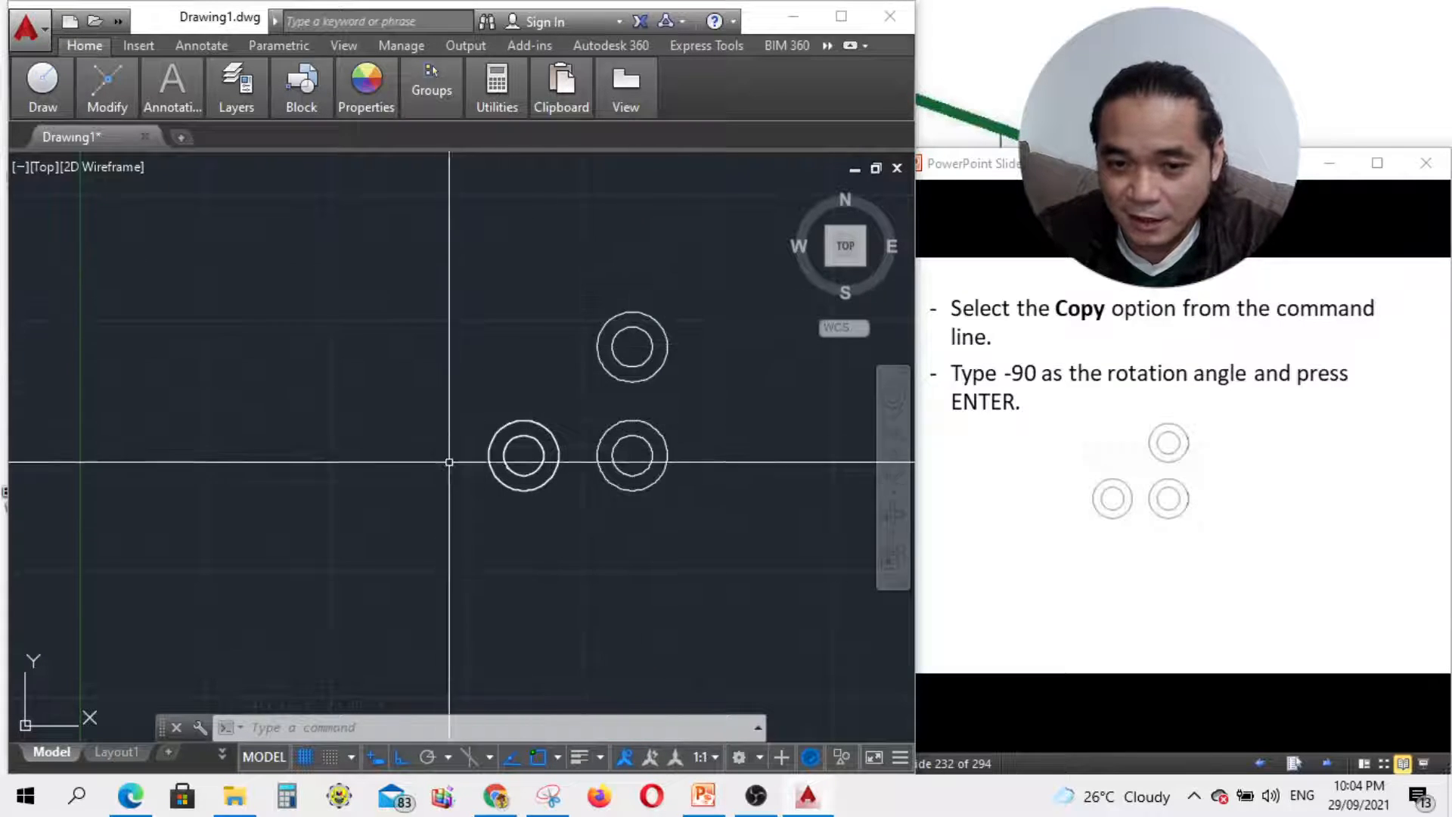
scroll(633, 366, "up", 4)
scroll(633, 366, "down", 2)
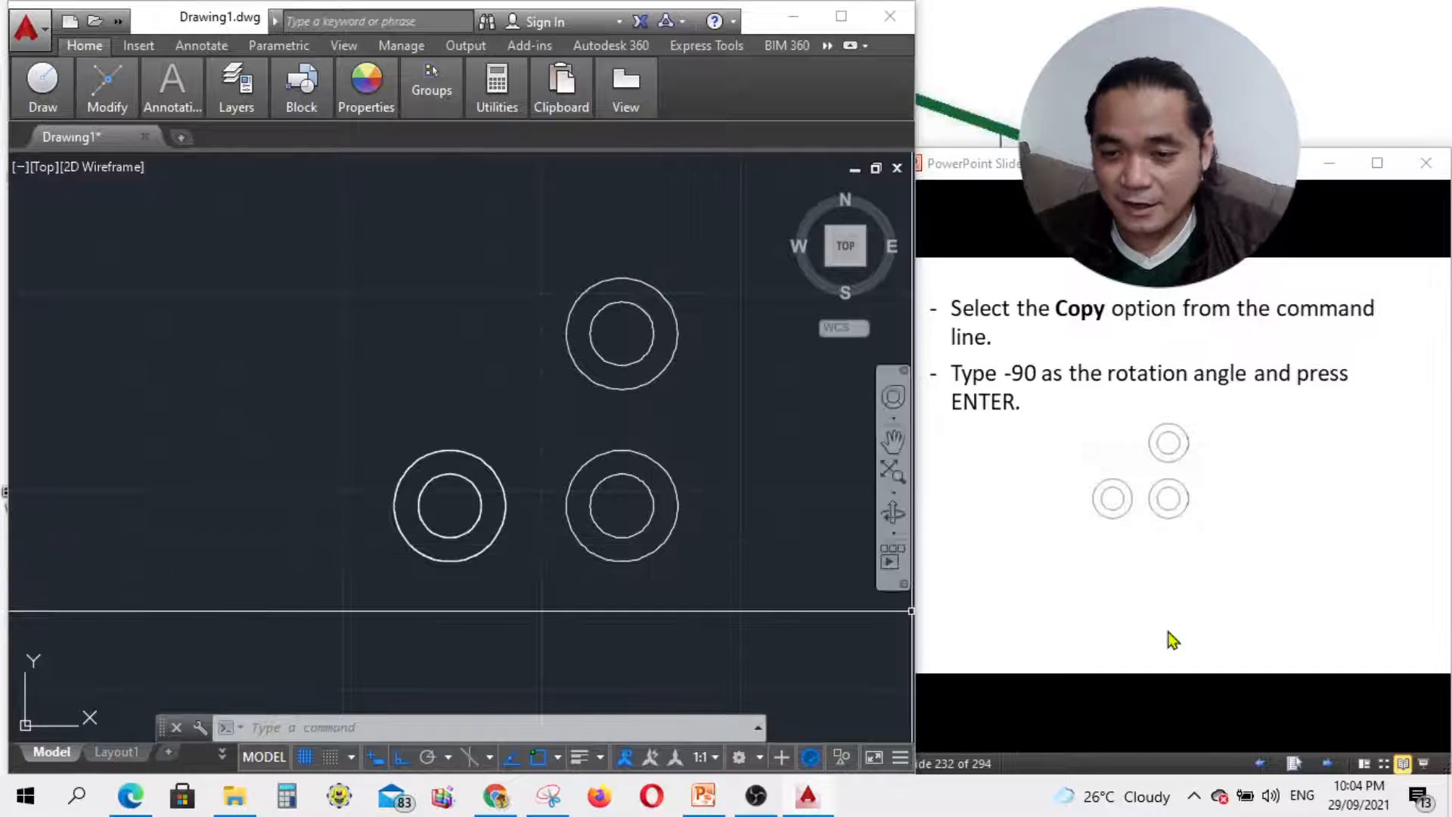
left_click(1252, 678)
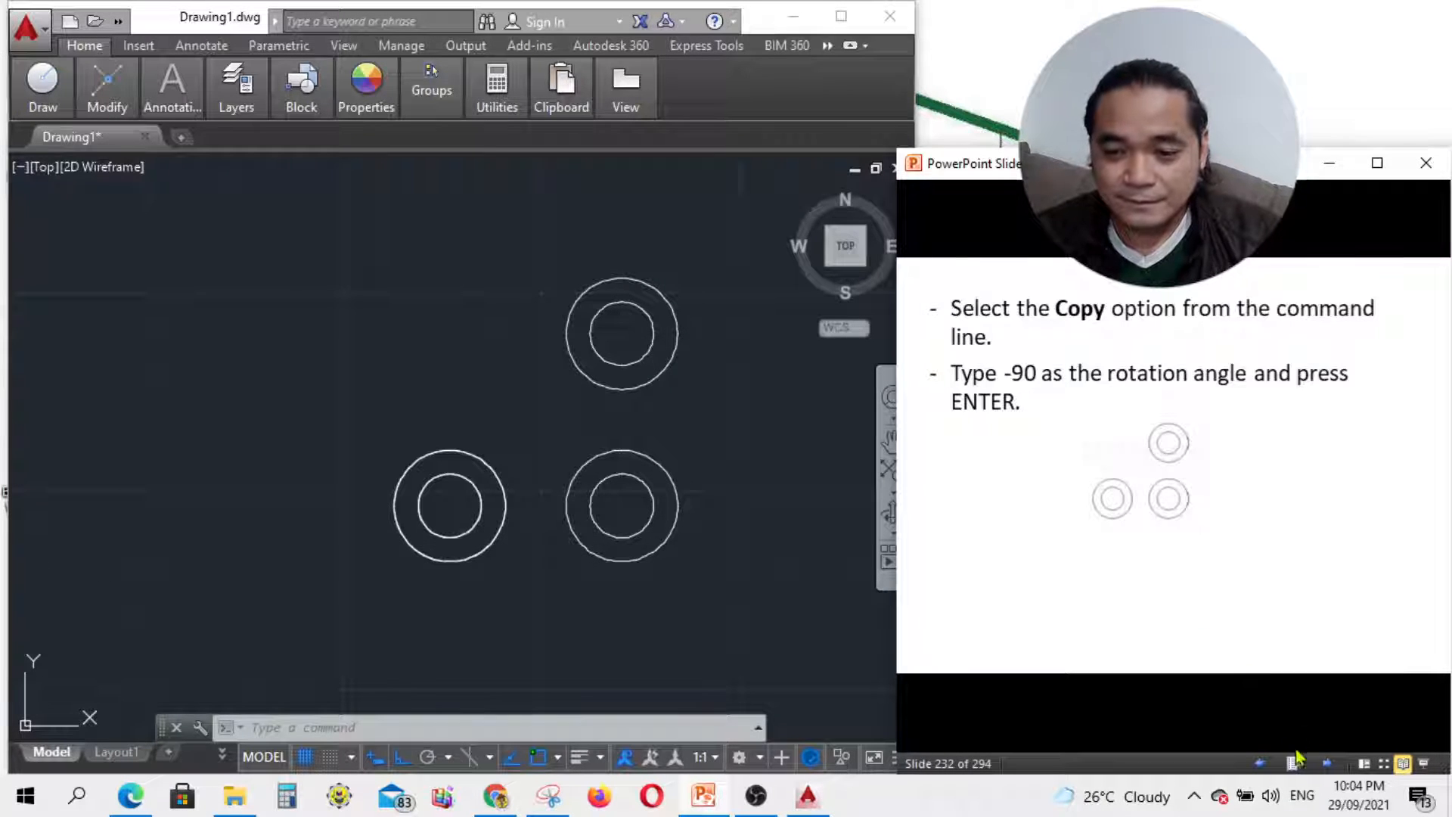
Step: Find the scaling slide and start the SCALE command with sc
left_click(1328, 762)
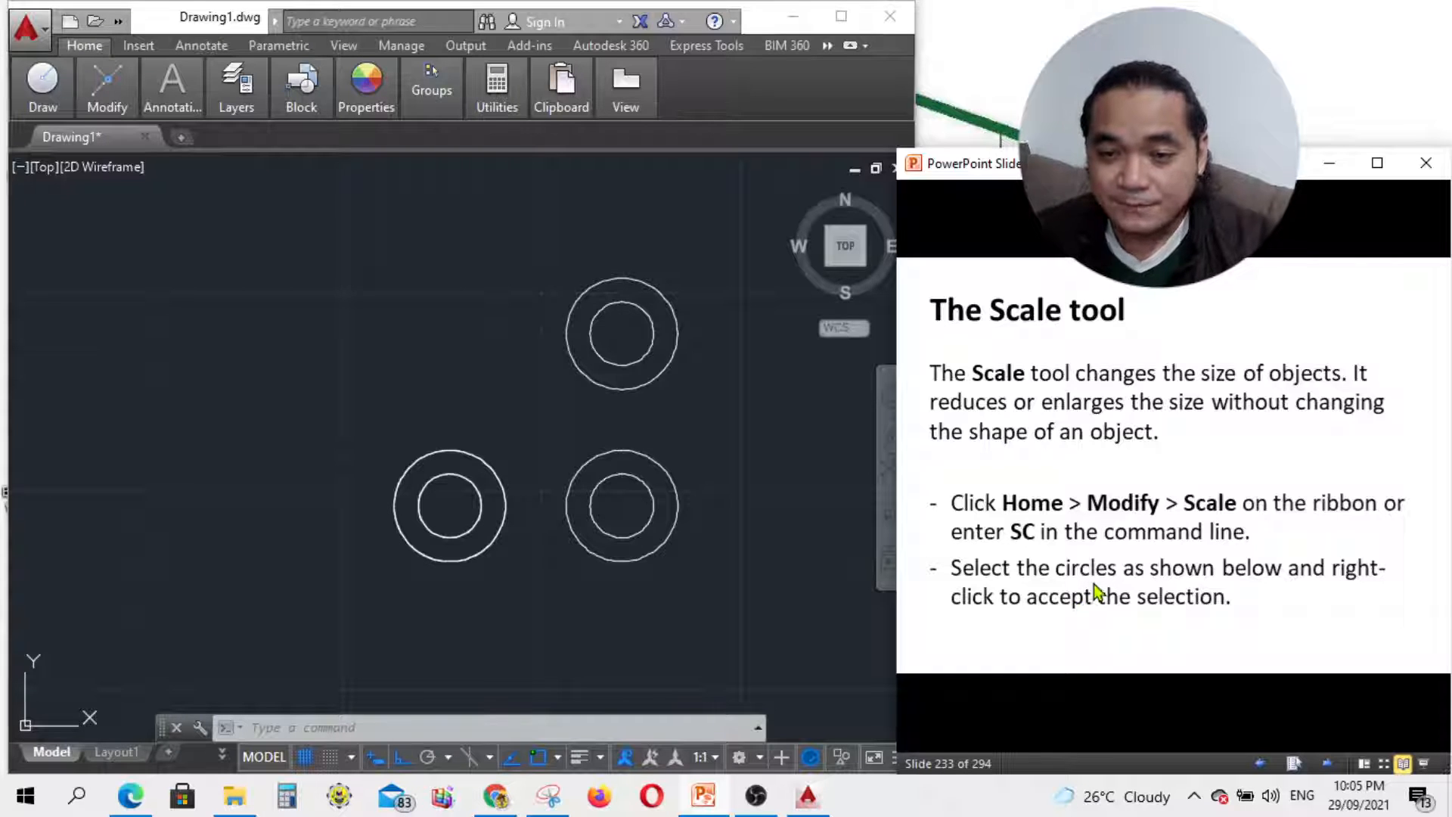
left_click(1327, 765)
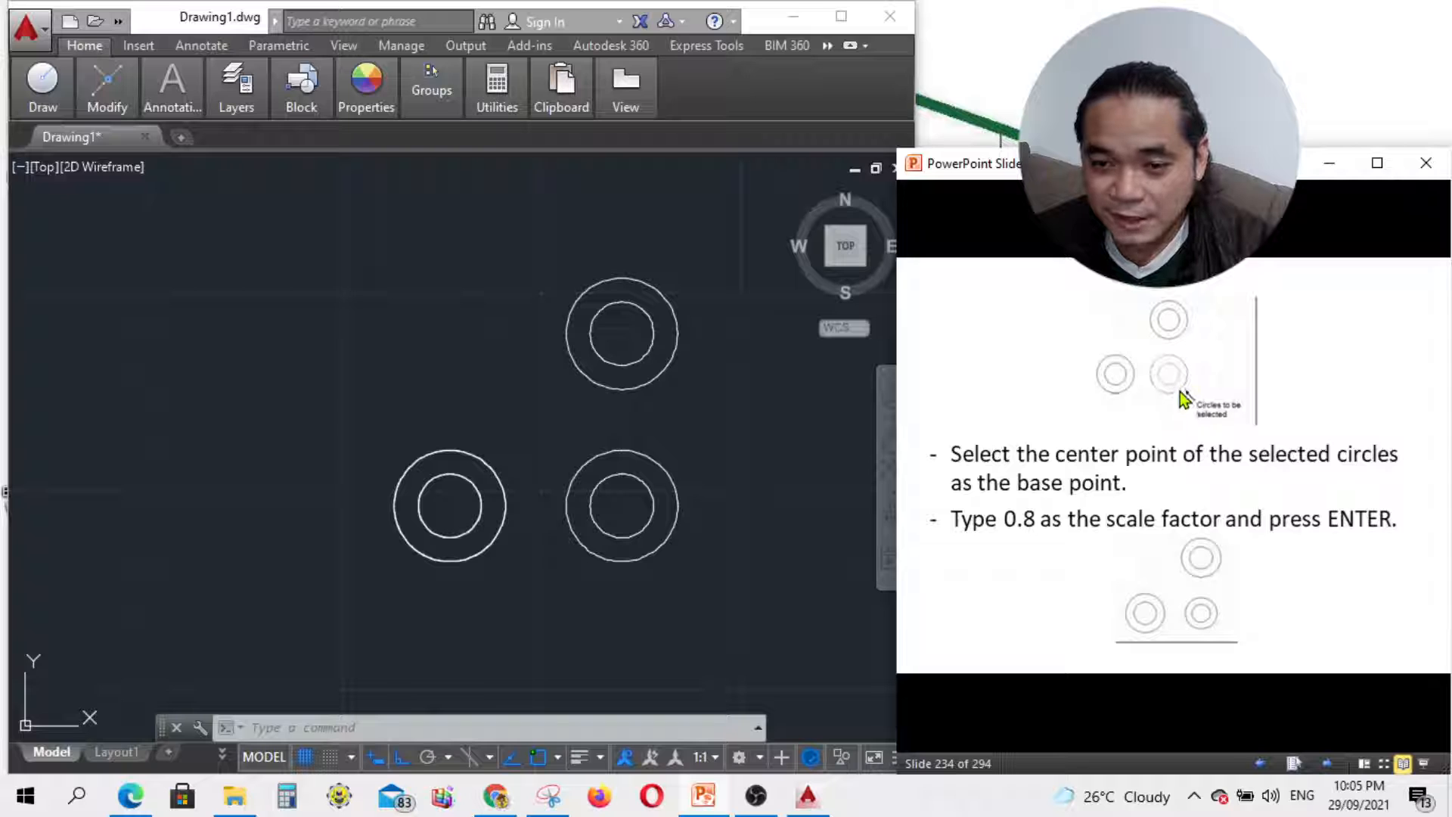
left_click(1256, 764)
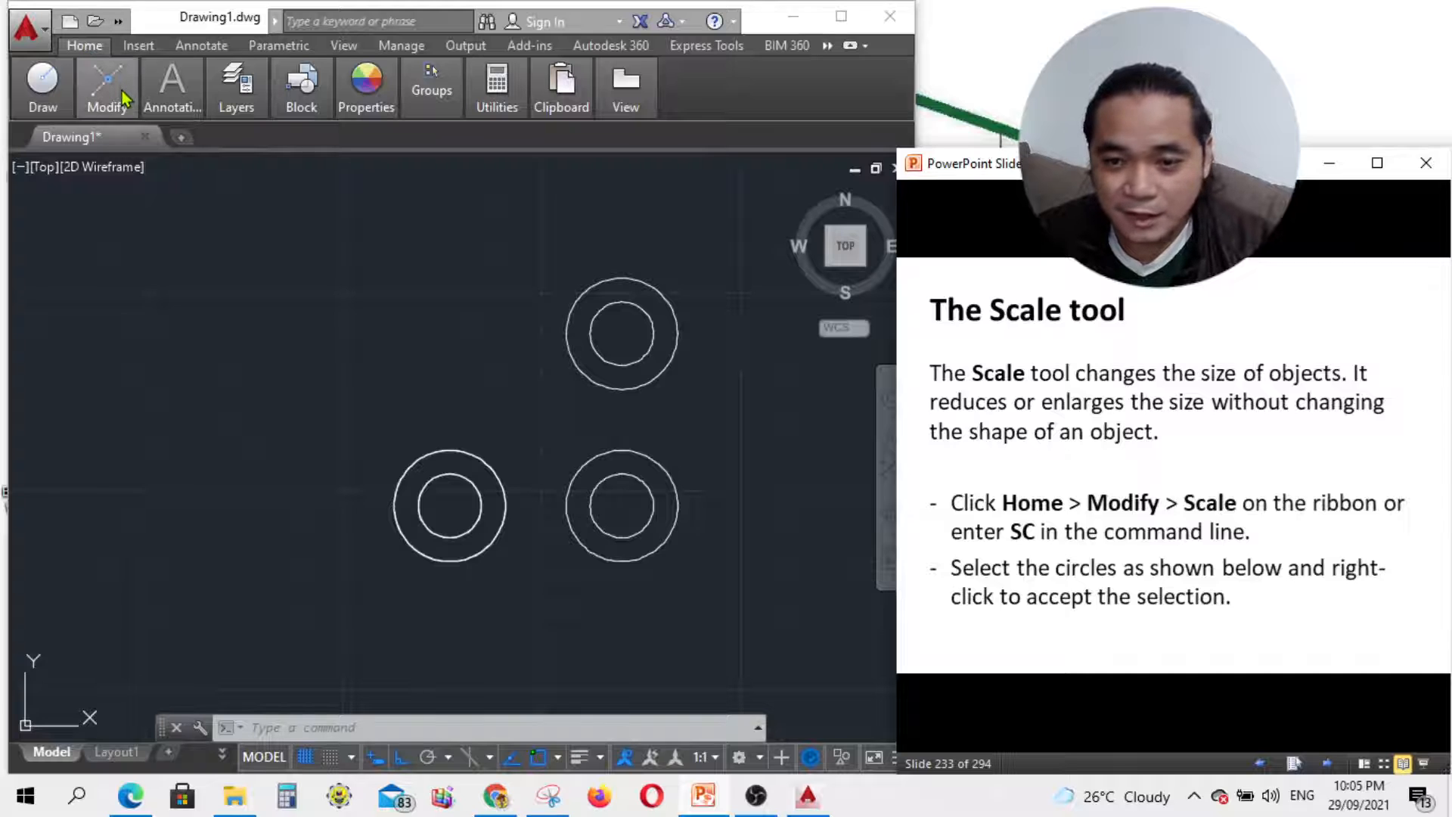
left_click(465, 724)
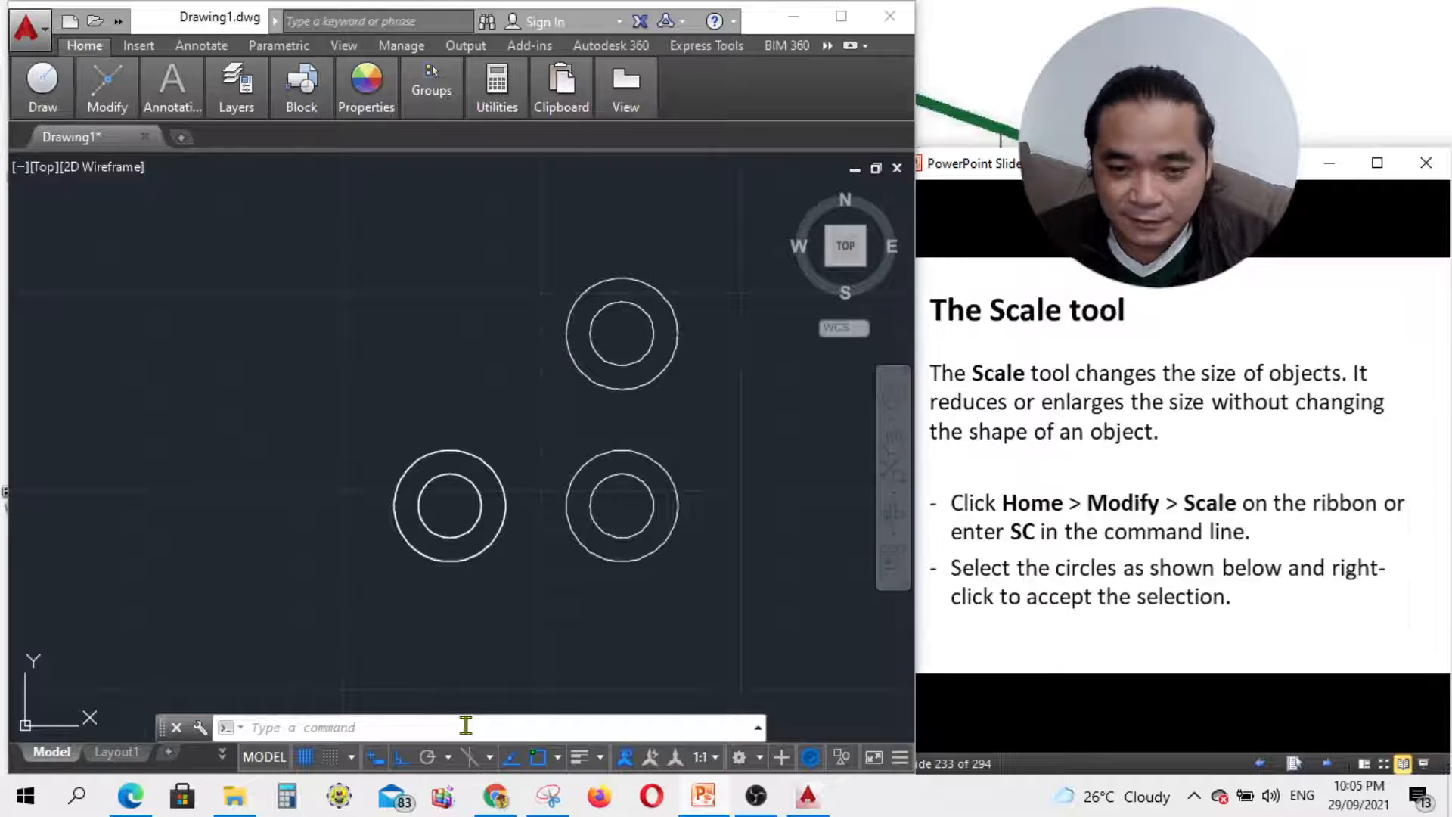
type("sc")
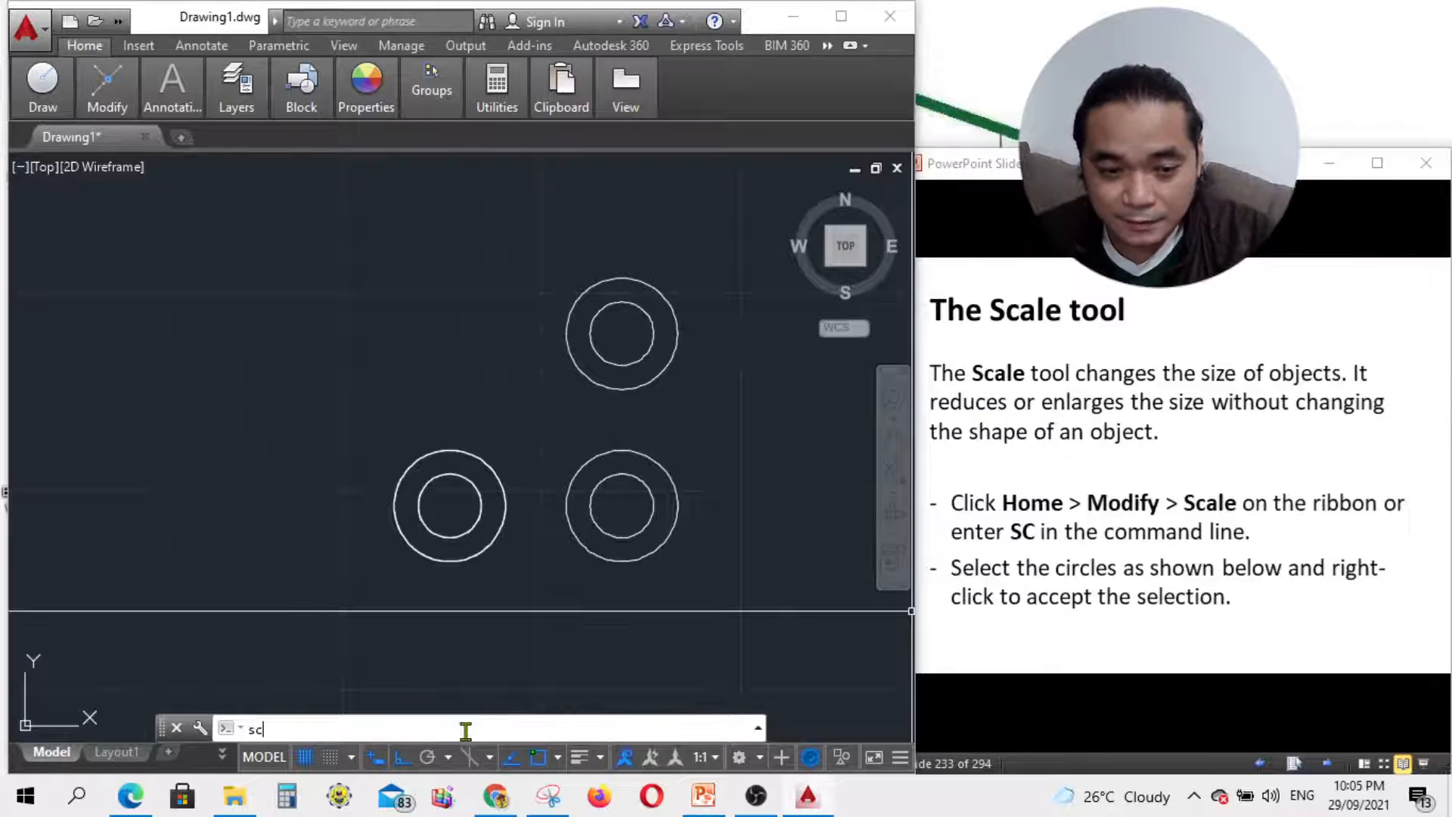
key("Return")
Step: Scale both lower-right circles by 0.8 about their shared centre
left_click(1361, 735)
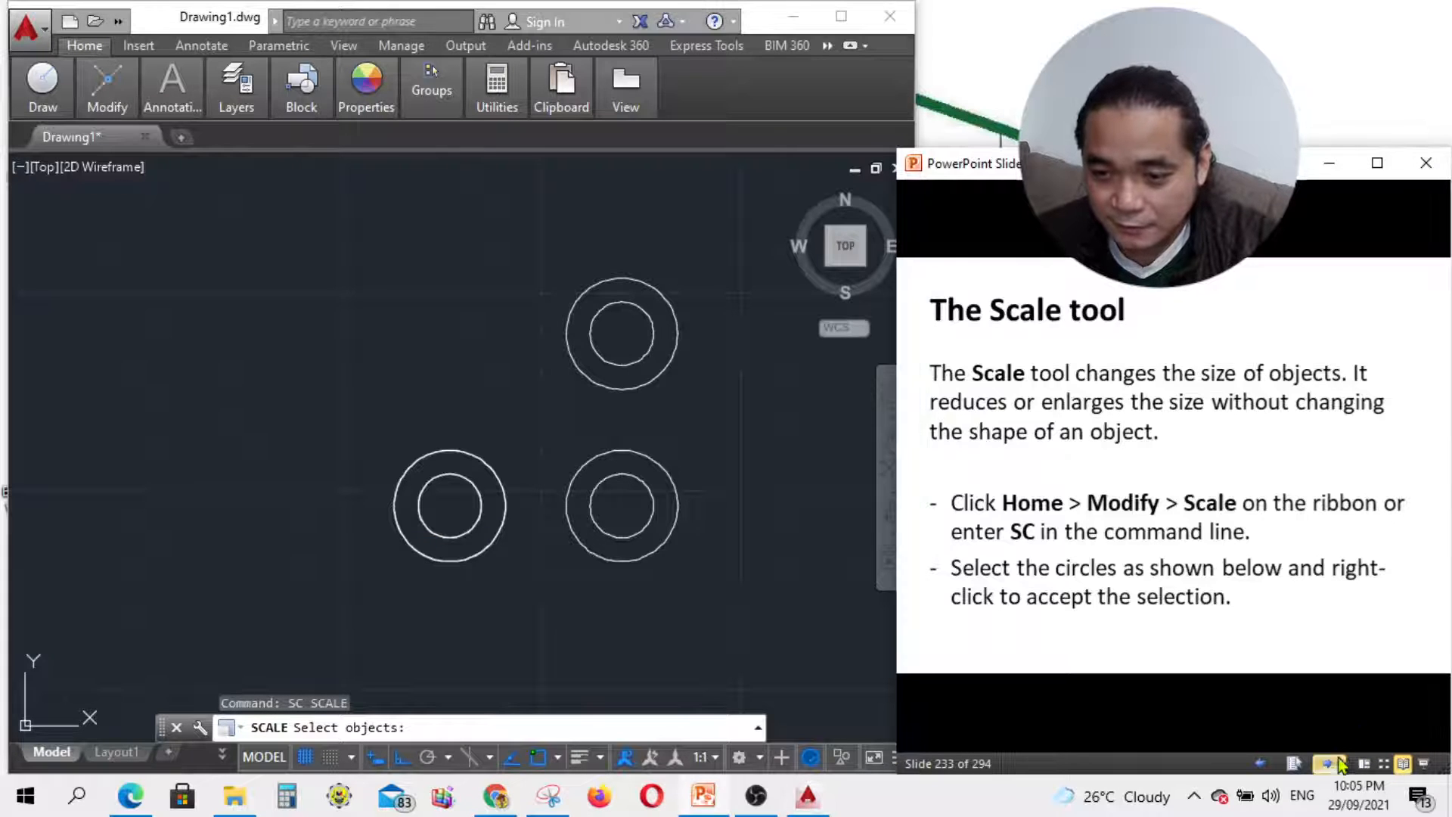
left_click(1327, 763)
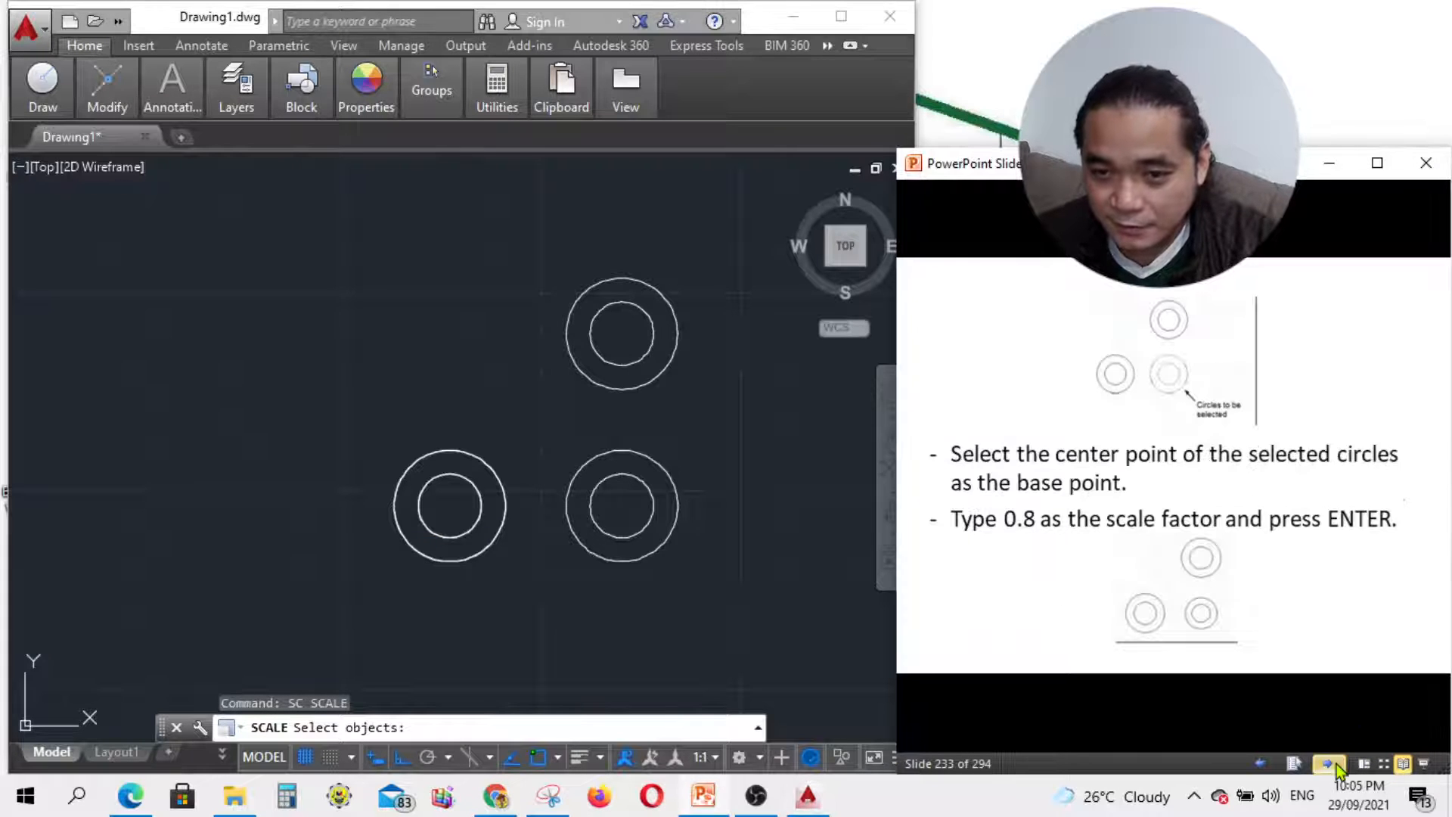
left_click(660, 542)
left_click(646, 526)
left_click(664, 541)
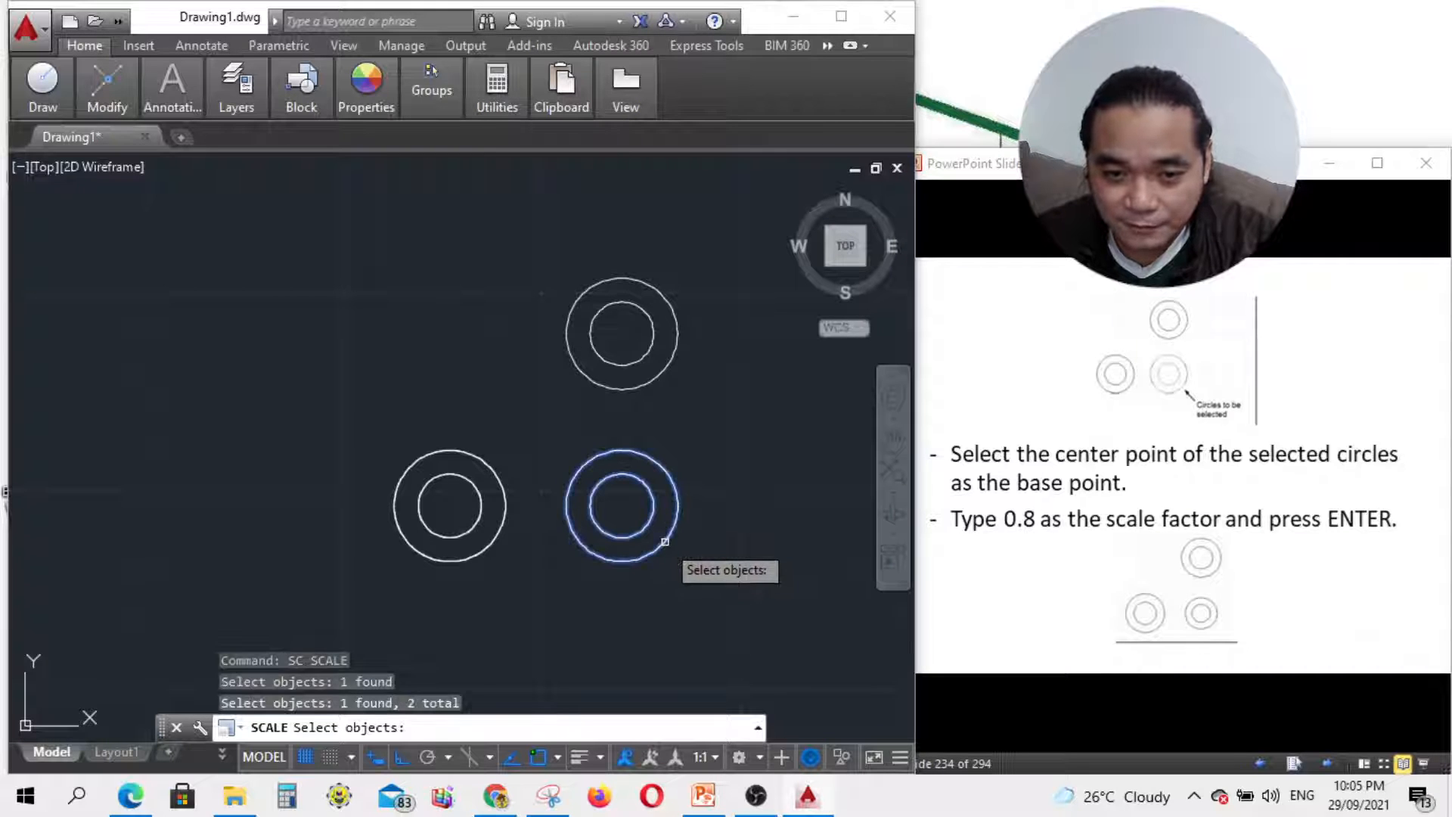
key("Return")
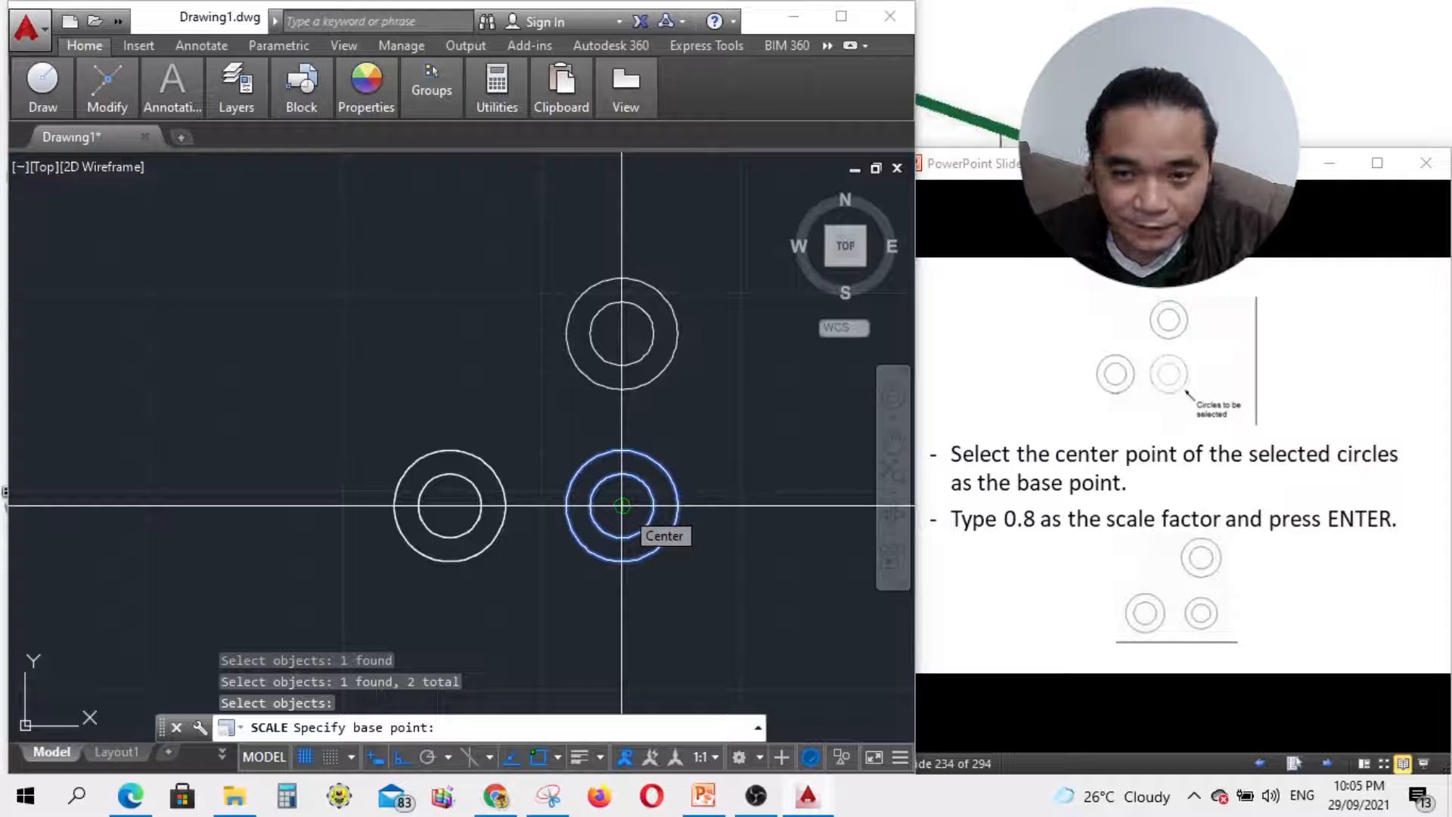
left_click(622, 505)
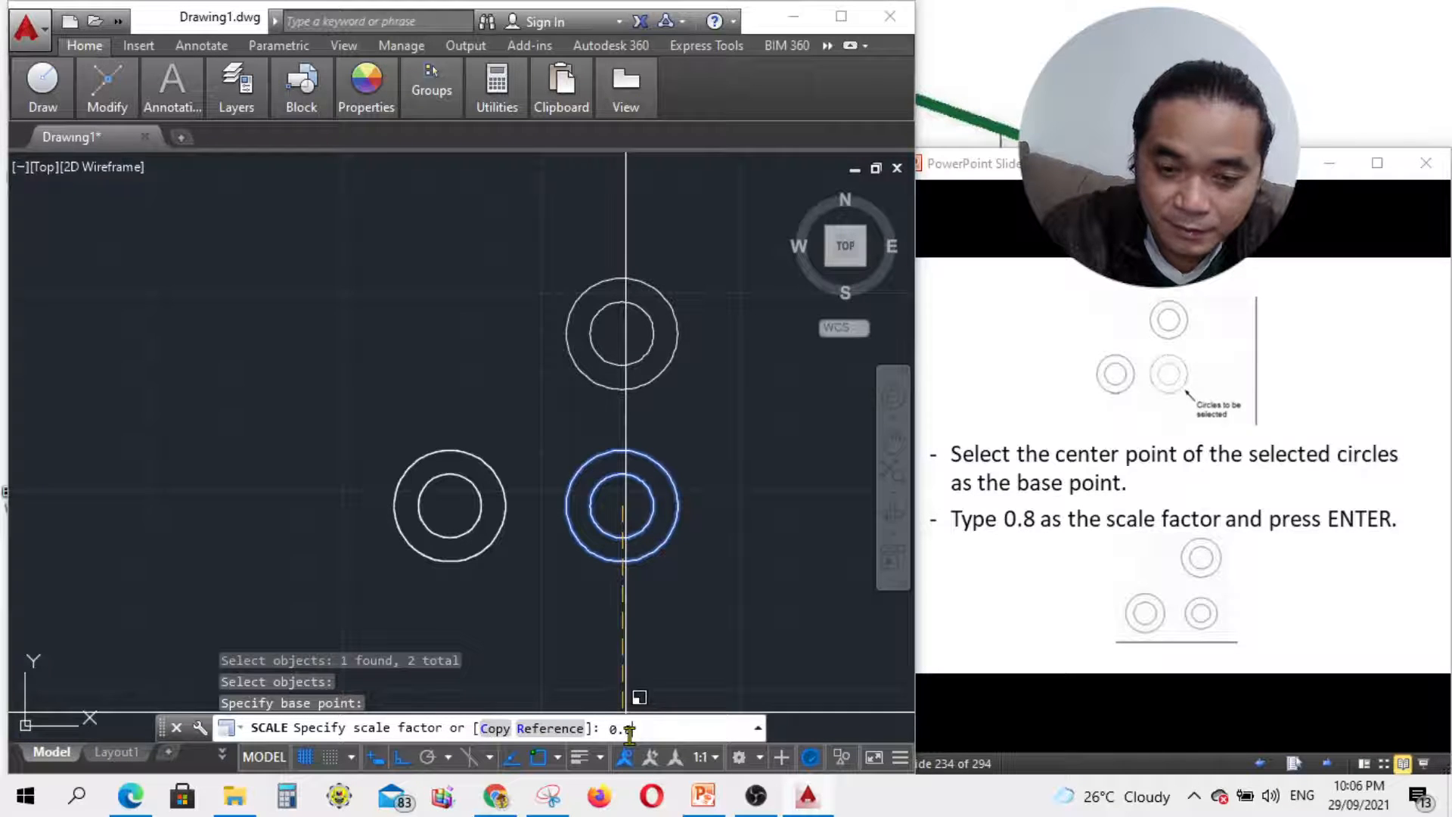
type("8")
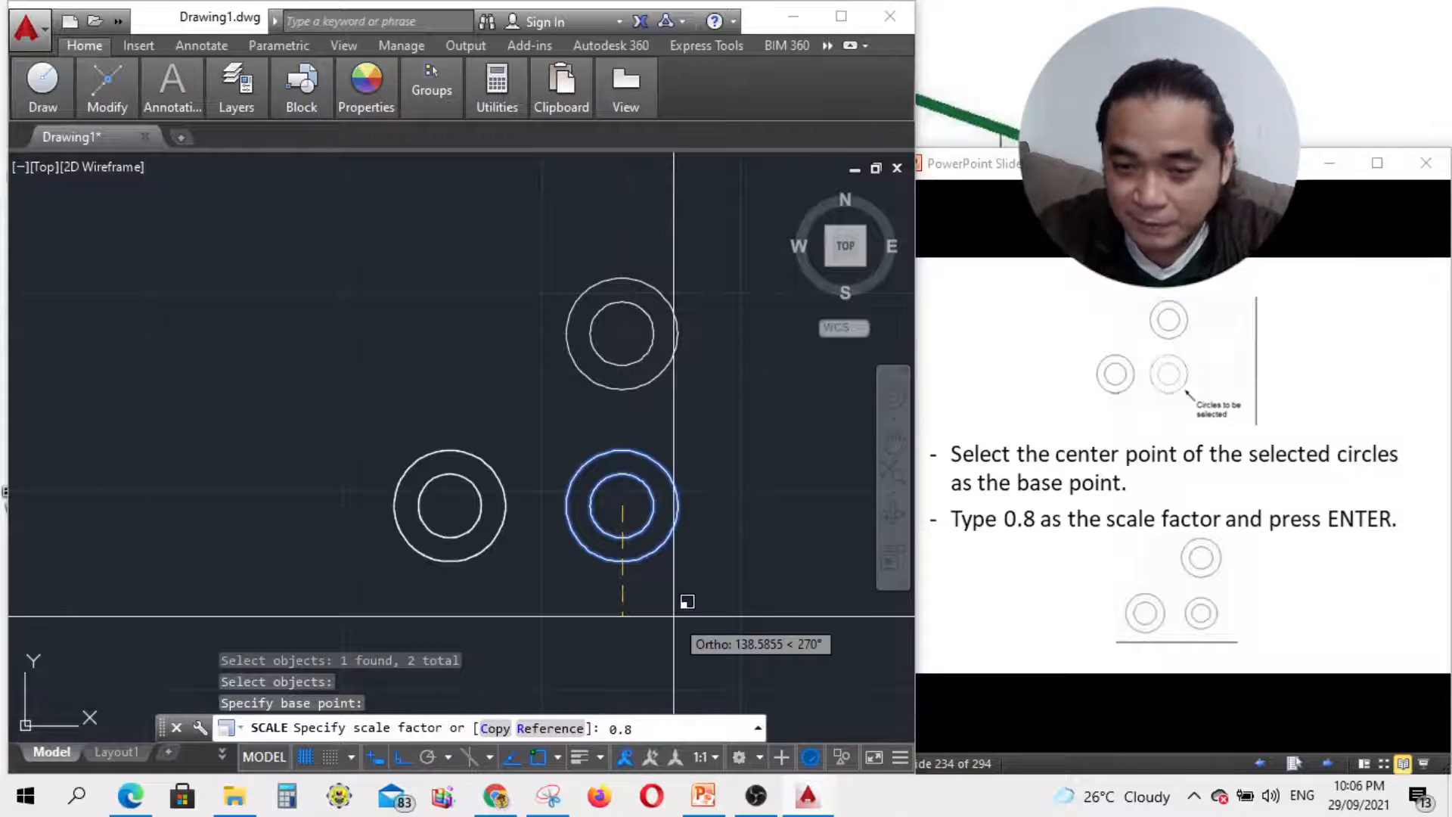
key("Return")
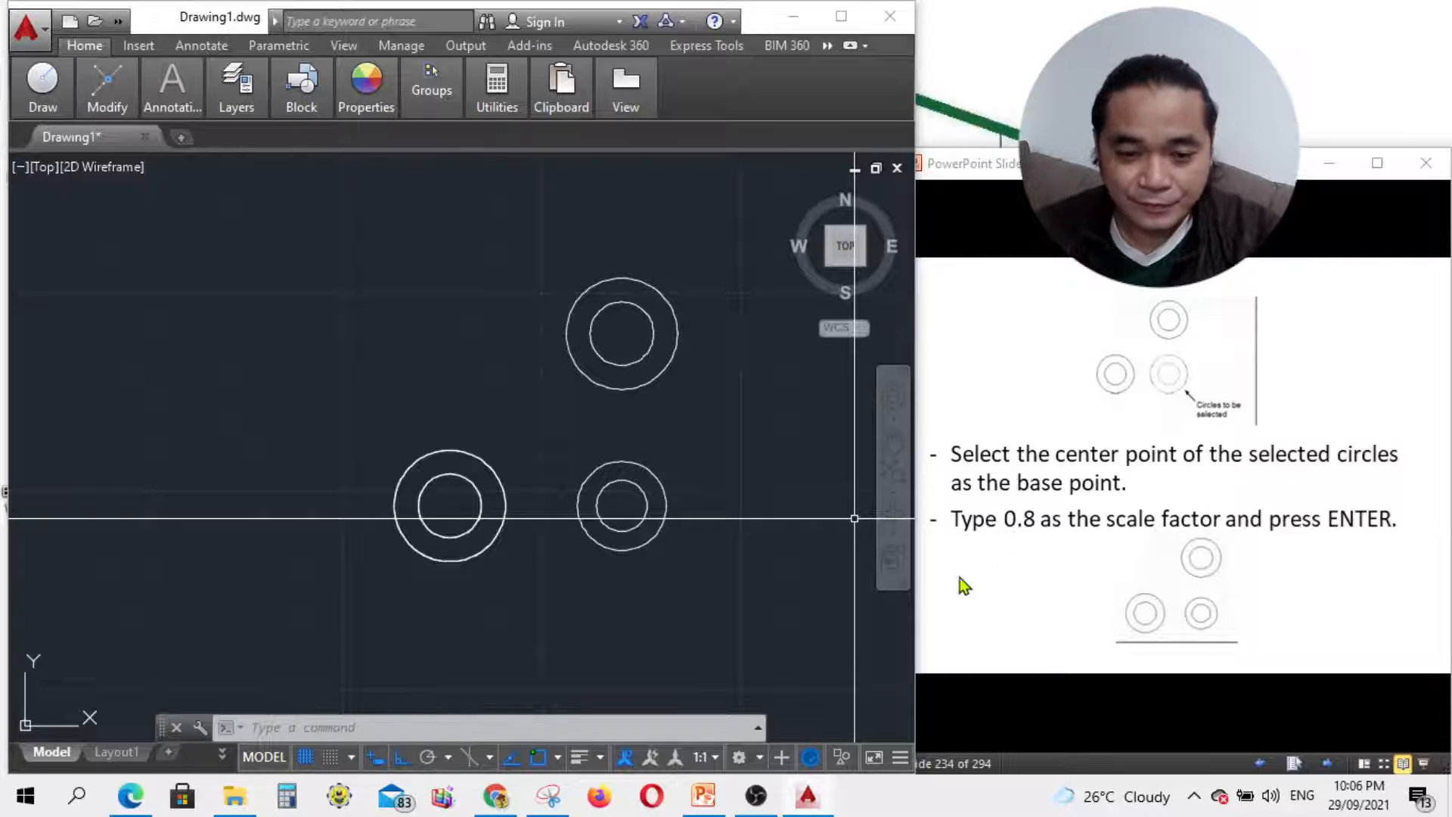
left_click(757, 807)
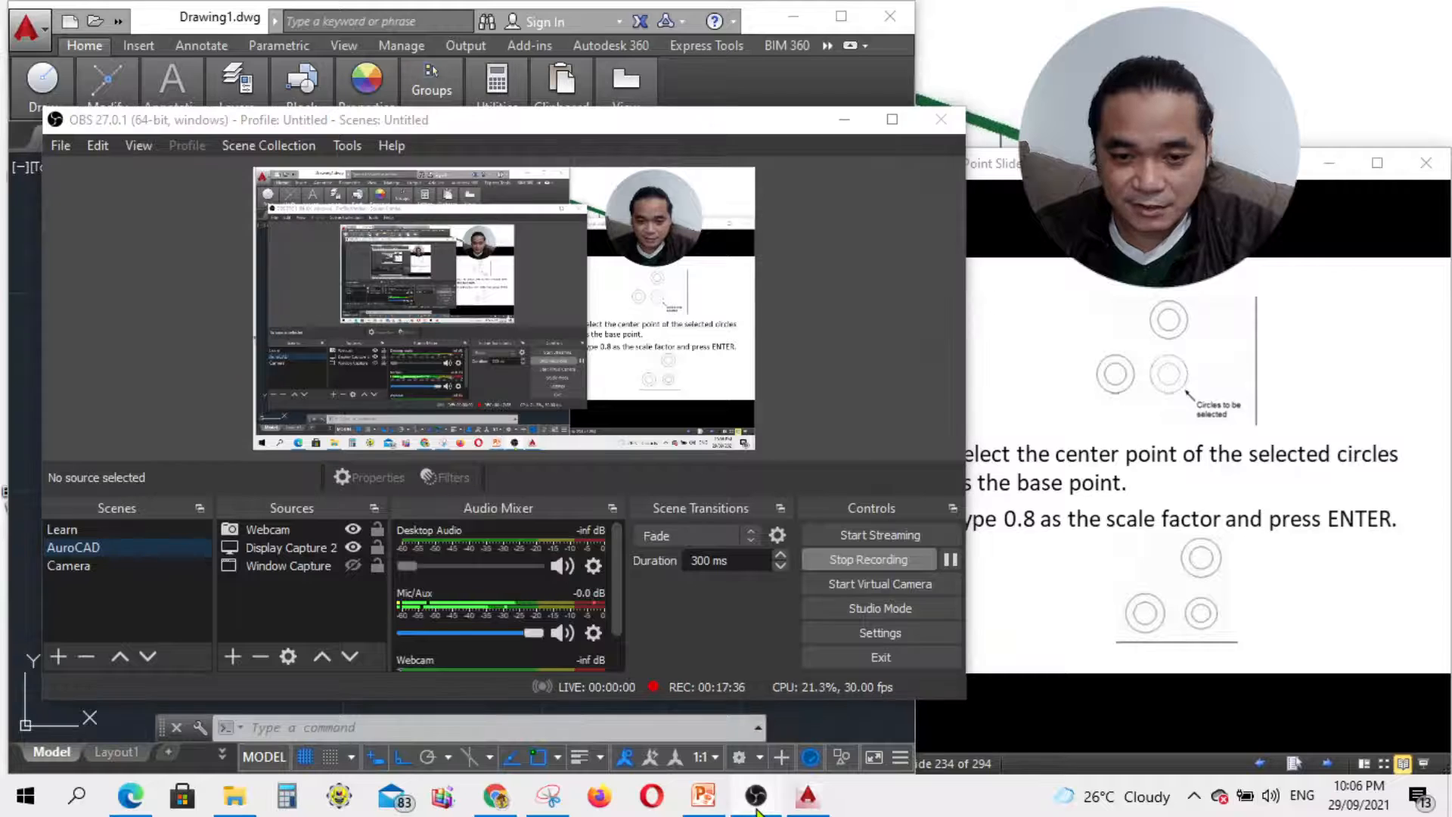
Step: Advance to the next scaling slide and start the SCALE command
left_click(757, 807)
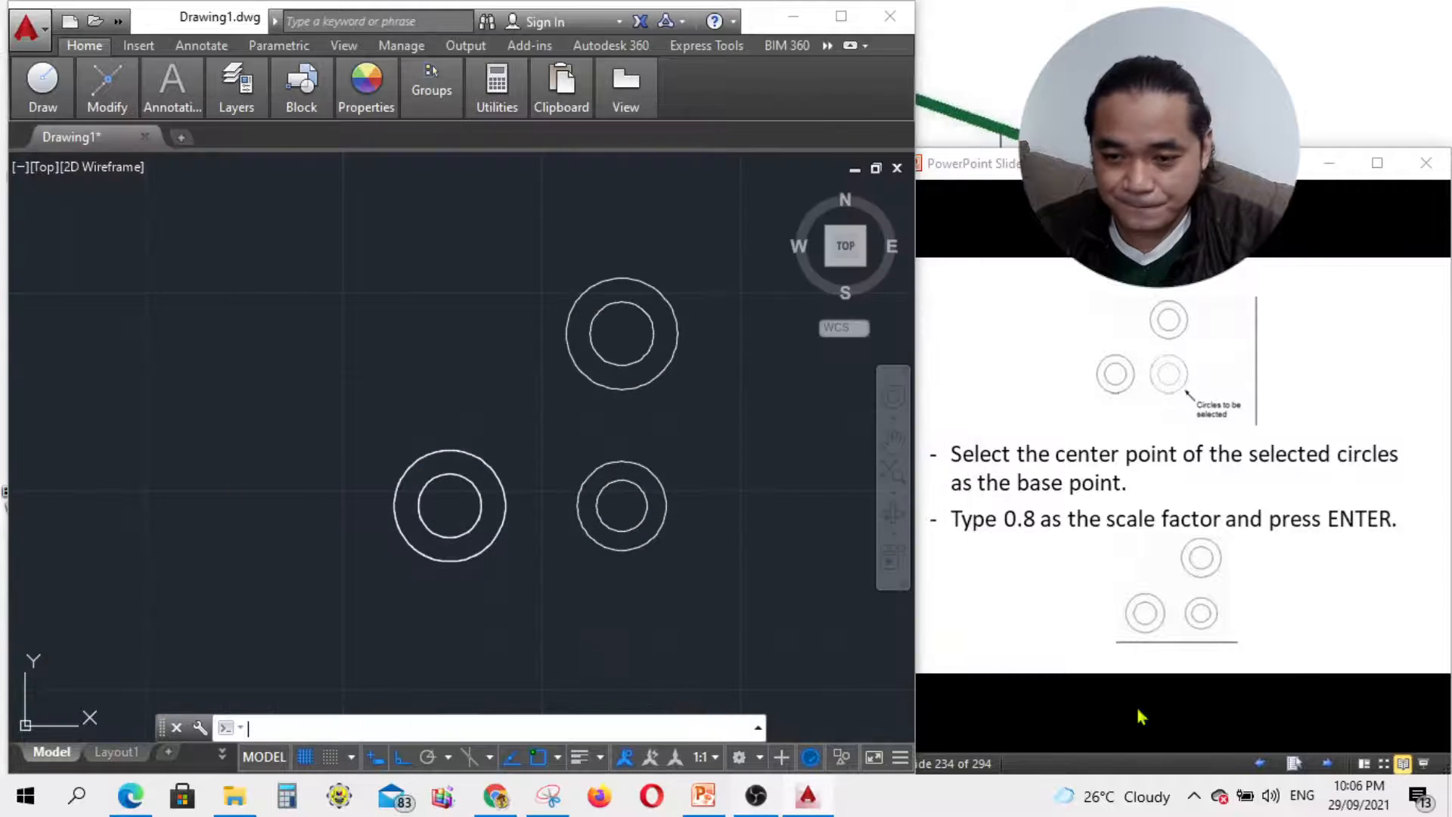
left_click(1353, 715)
left_click(1328, 764)
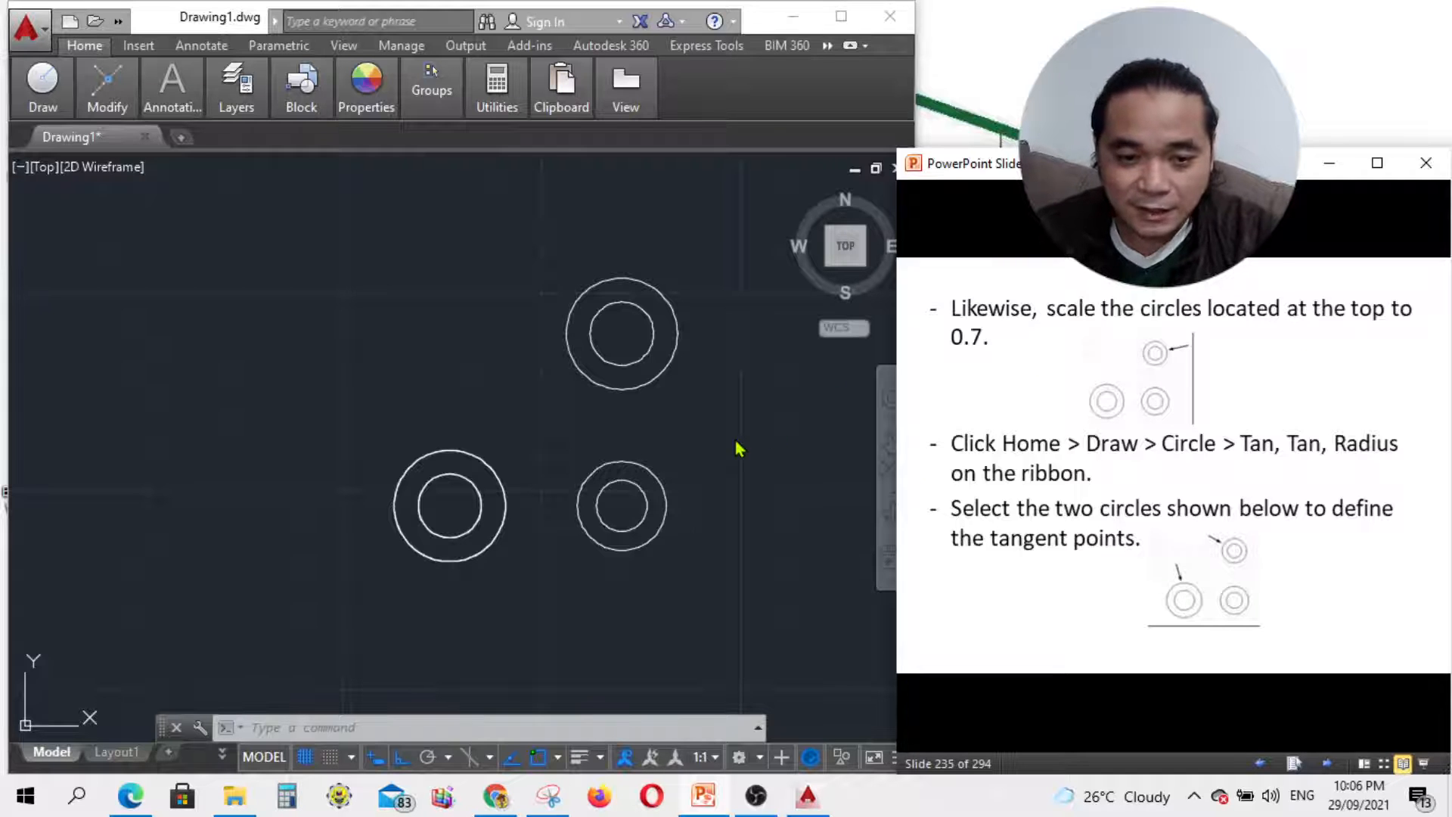
left_click(457, 729)
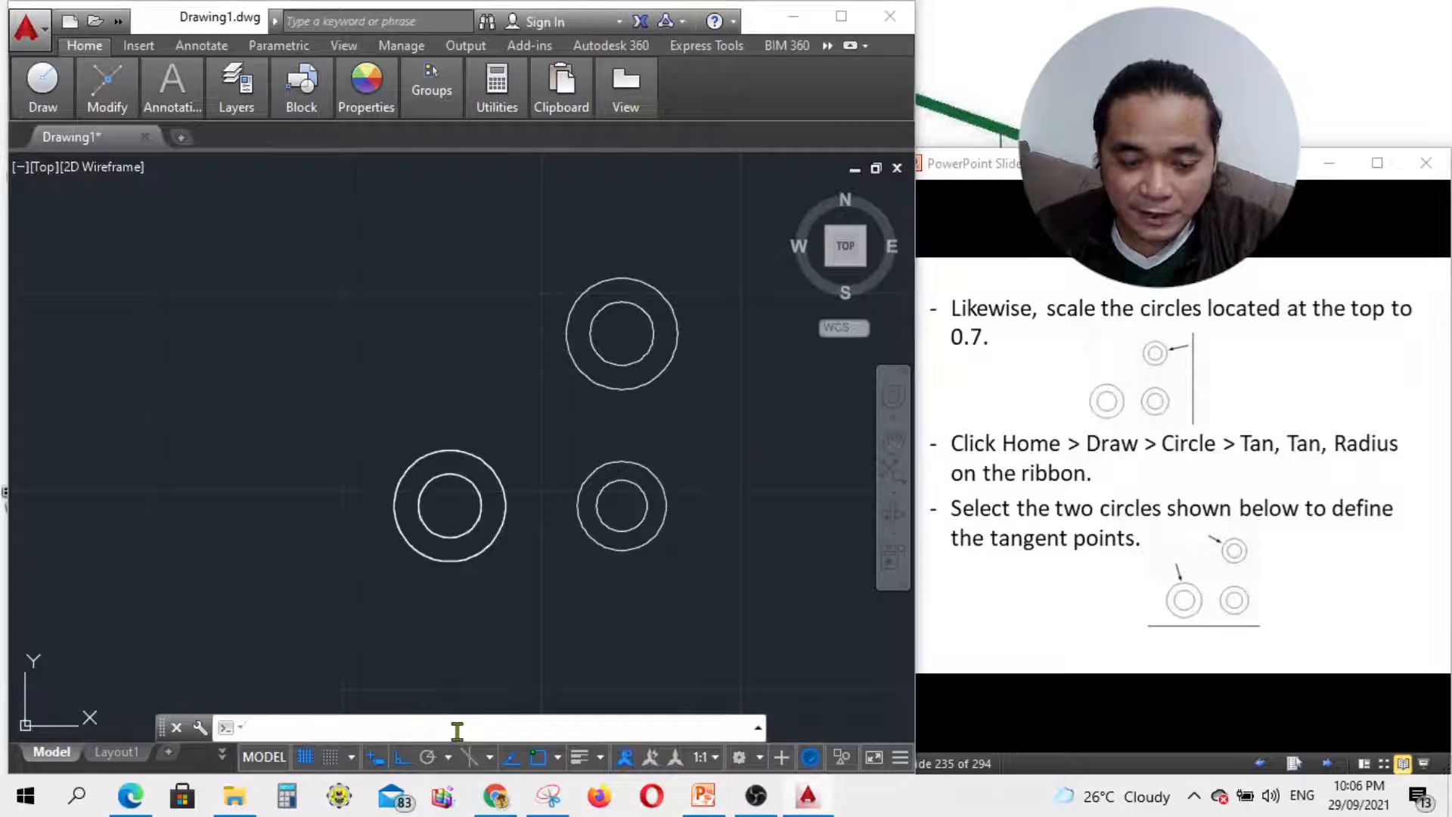
type("sc")
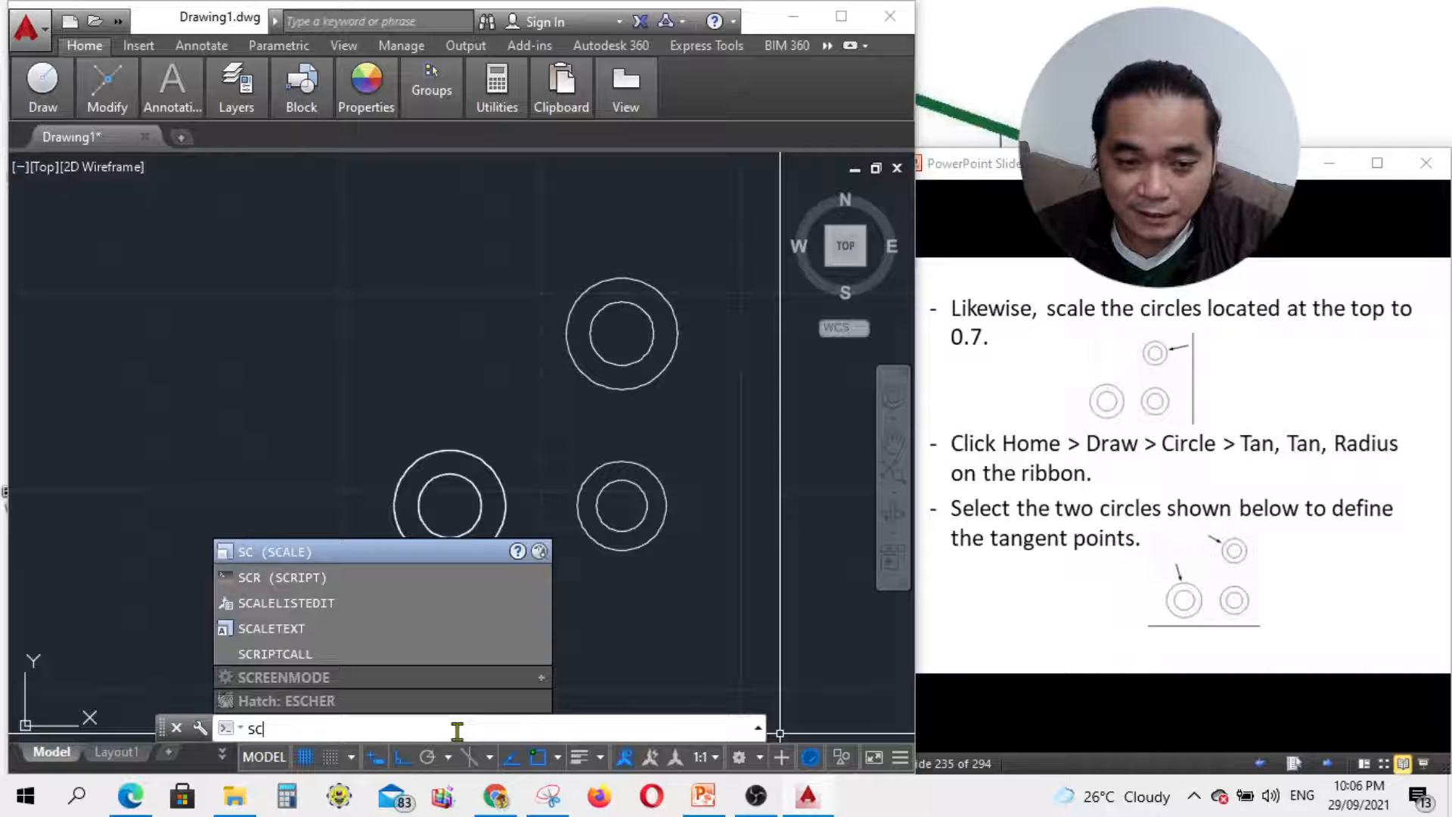
key("Return")
Step: Window-select the top circle pair and scale it by 0.7 about its centre
left_click(692, 382)
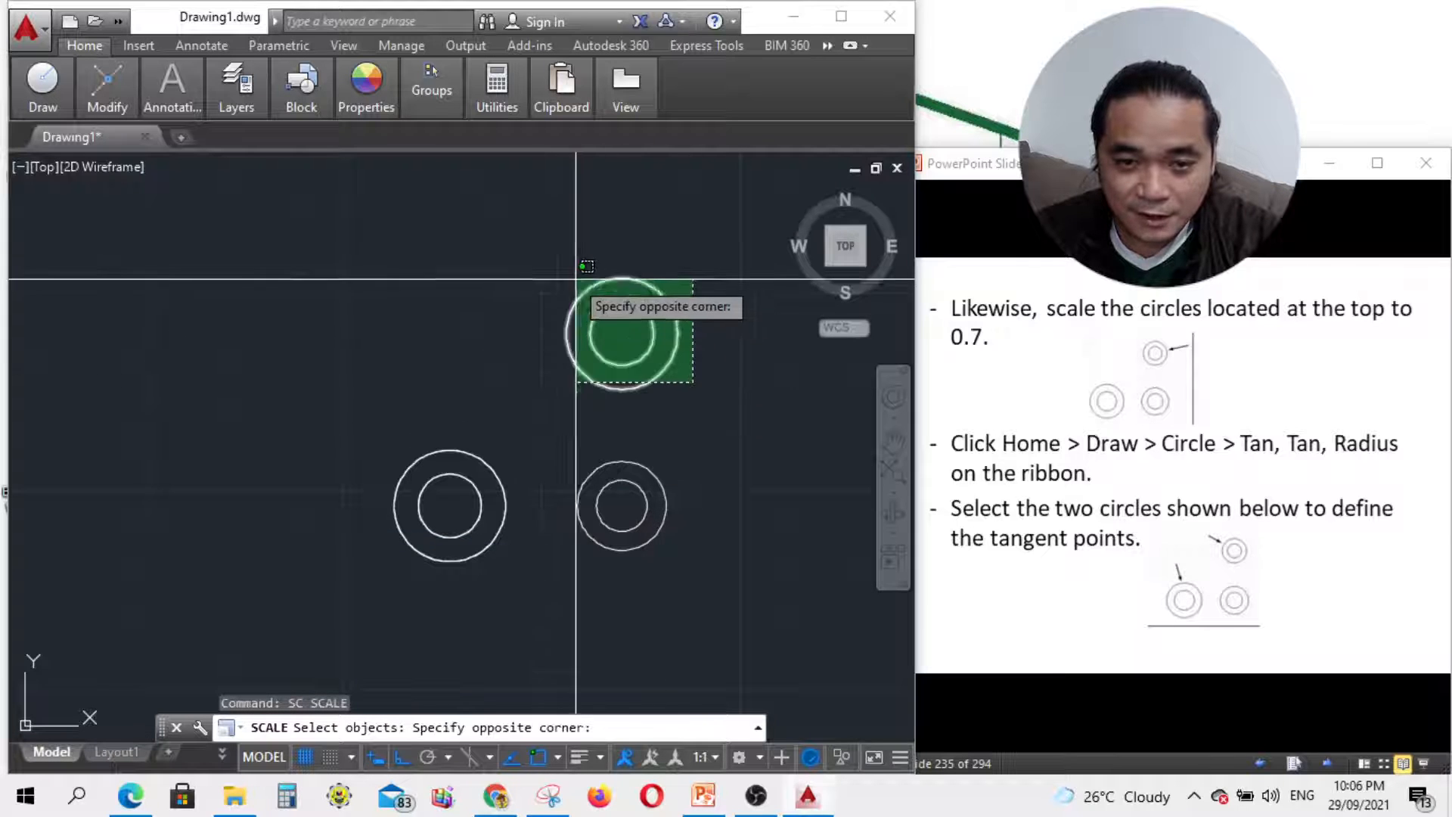
left_click(587, 266)
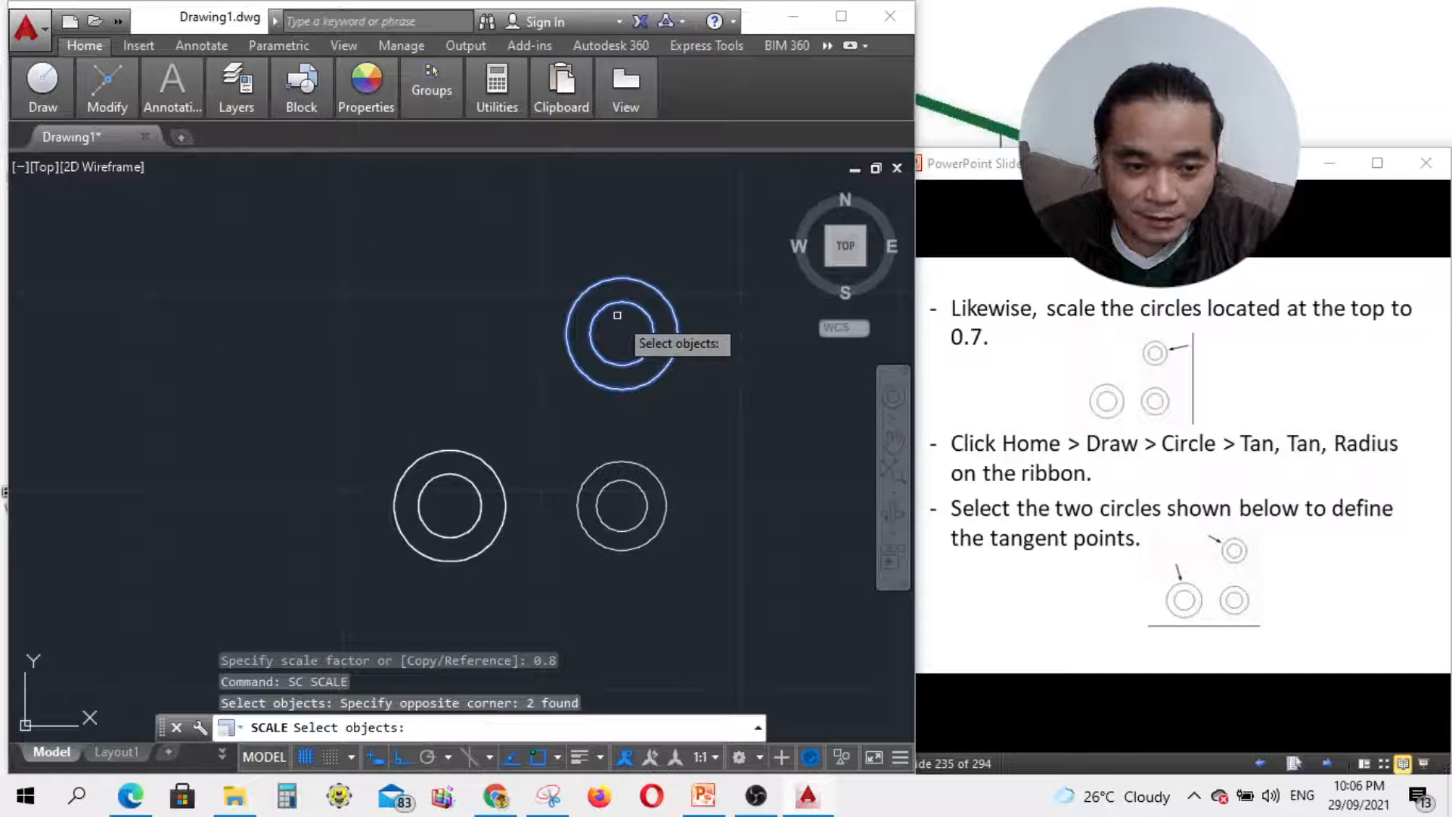
key("Return")
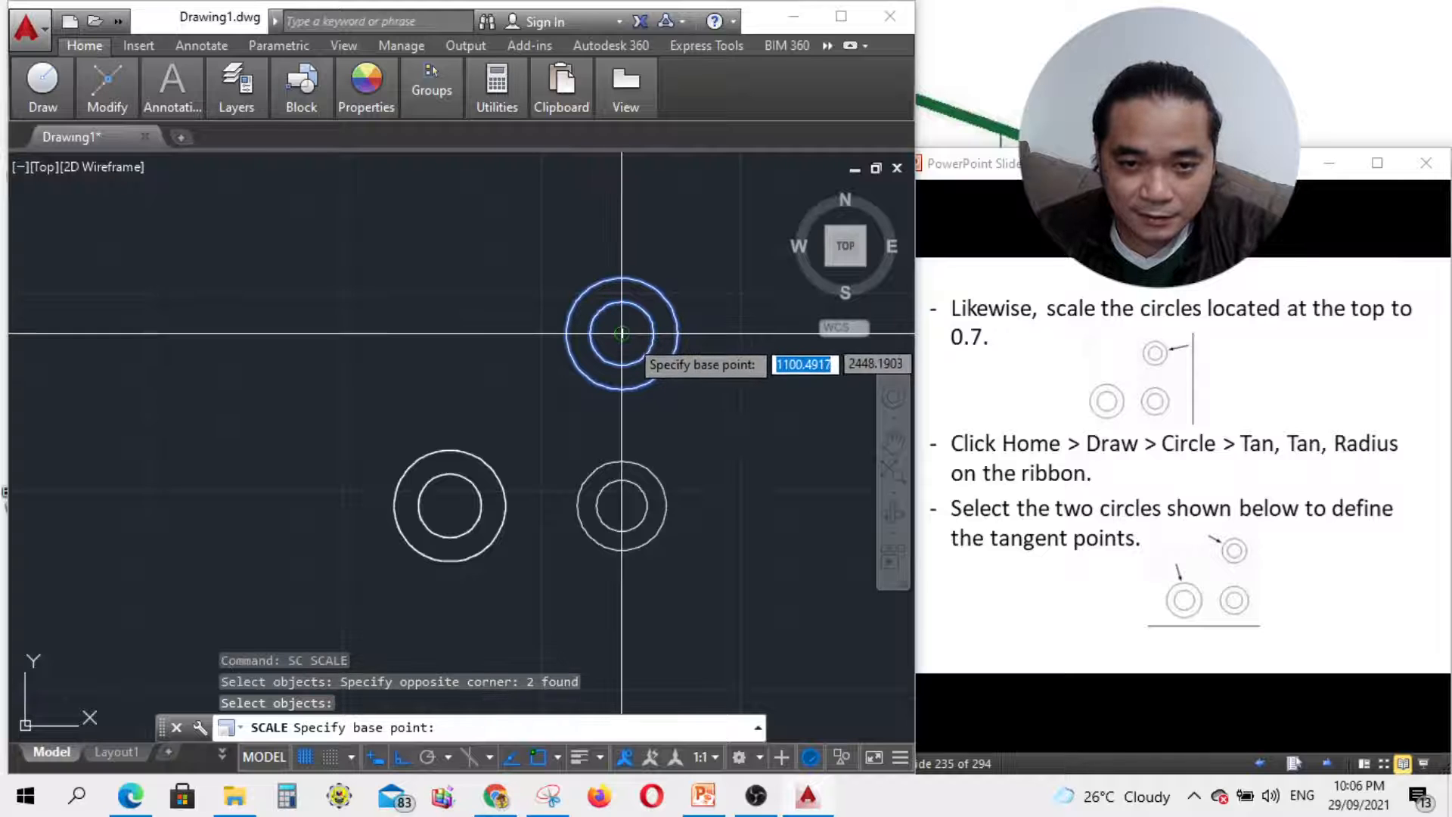
left_click(621, 332)
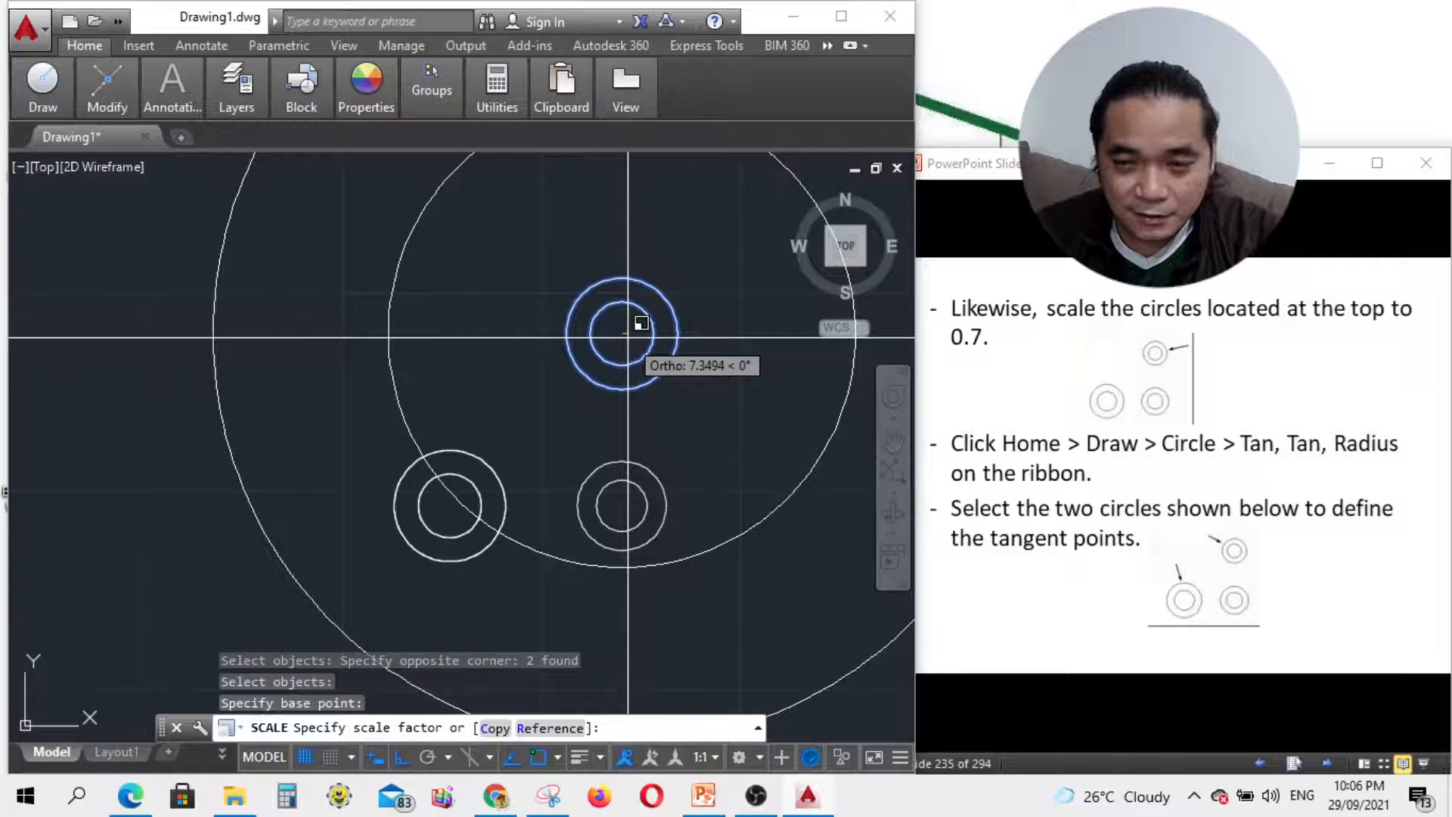
type(".")
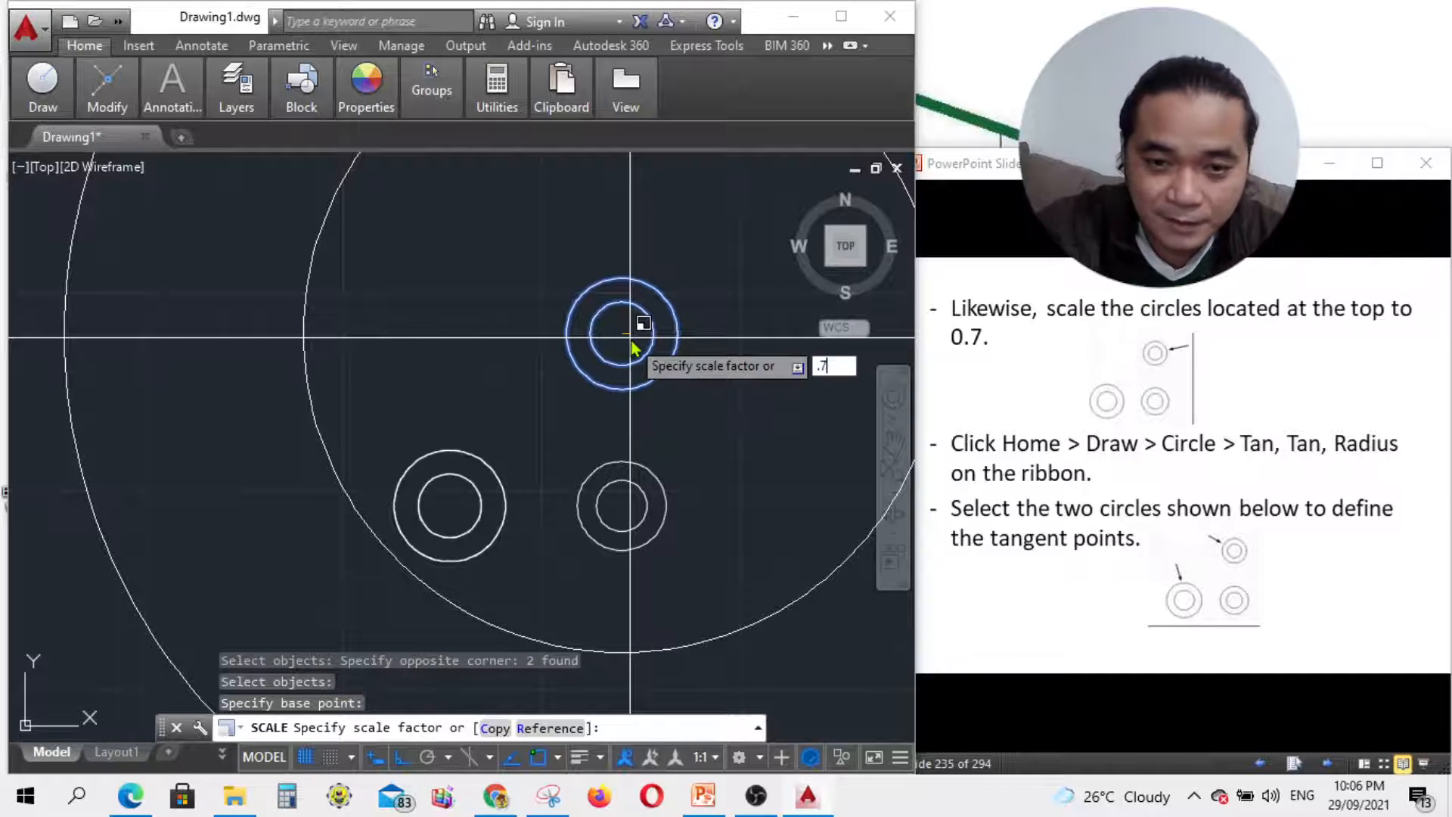
type("7")
key("Return")
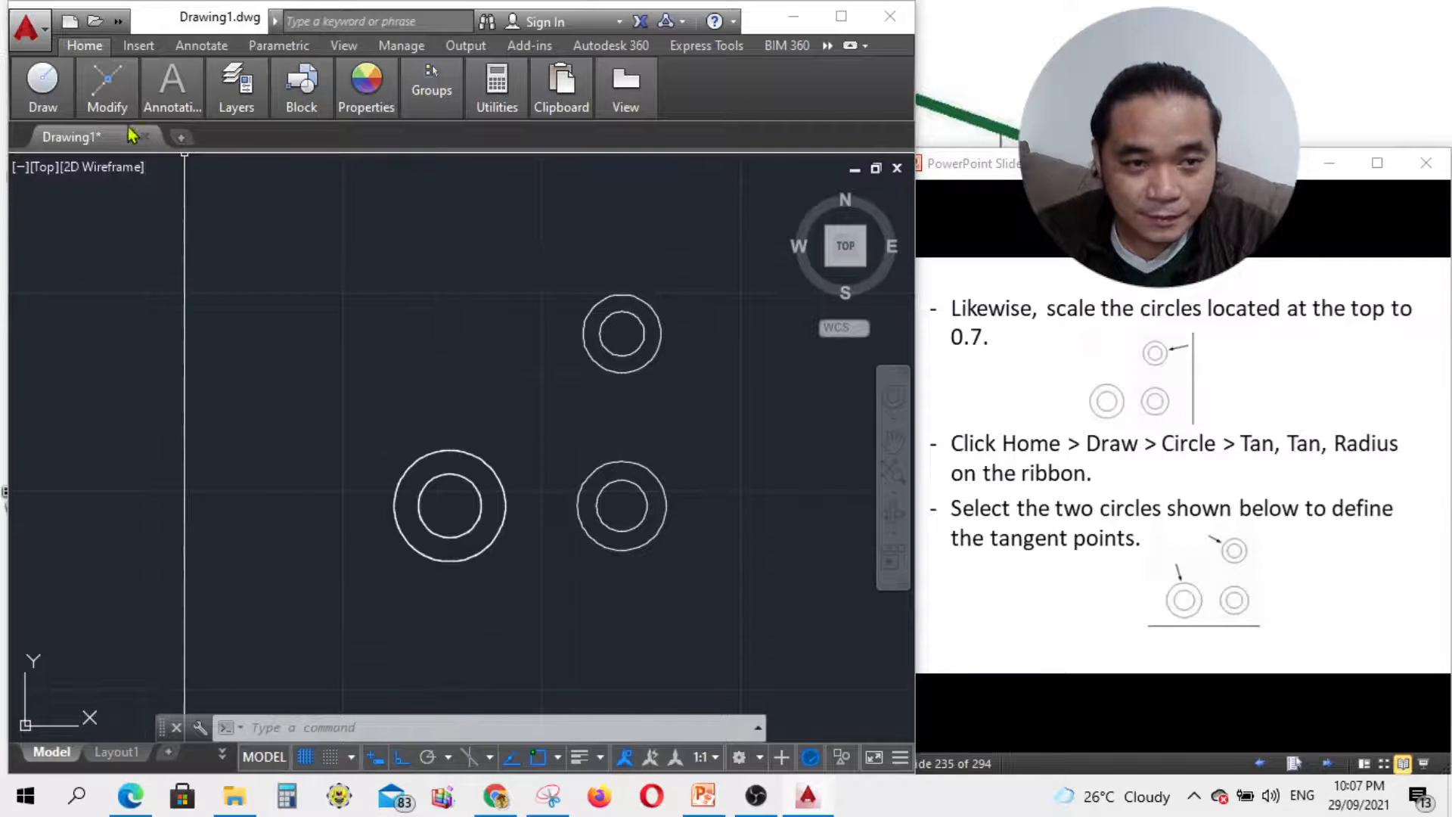
Step: Start a Tan, Tan, Radius circle tangent to the lower-left outer circle and the top circle
mouse_move(102, 70)
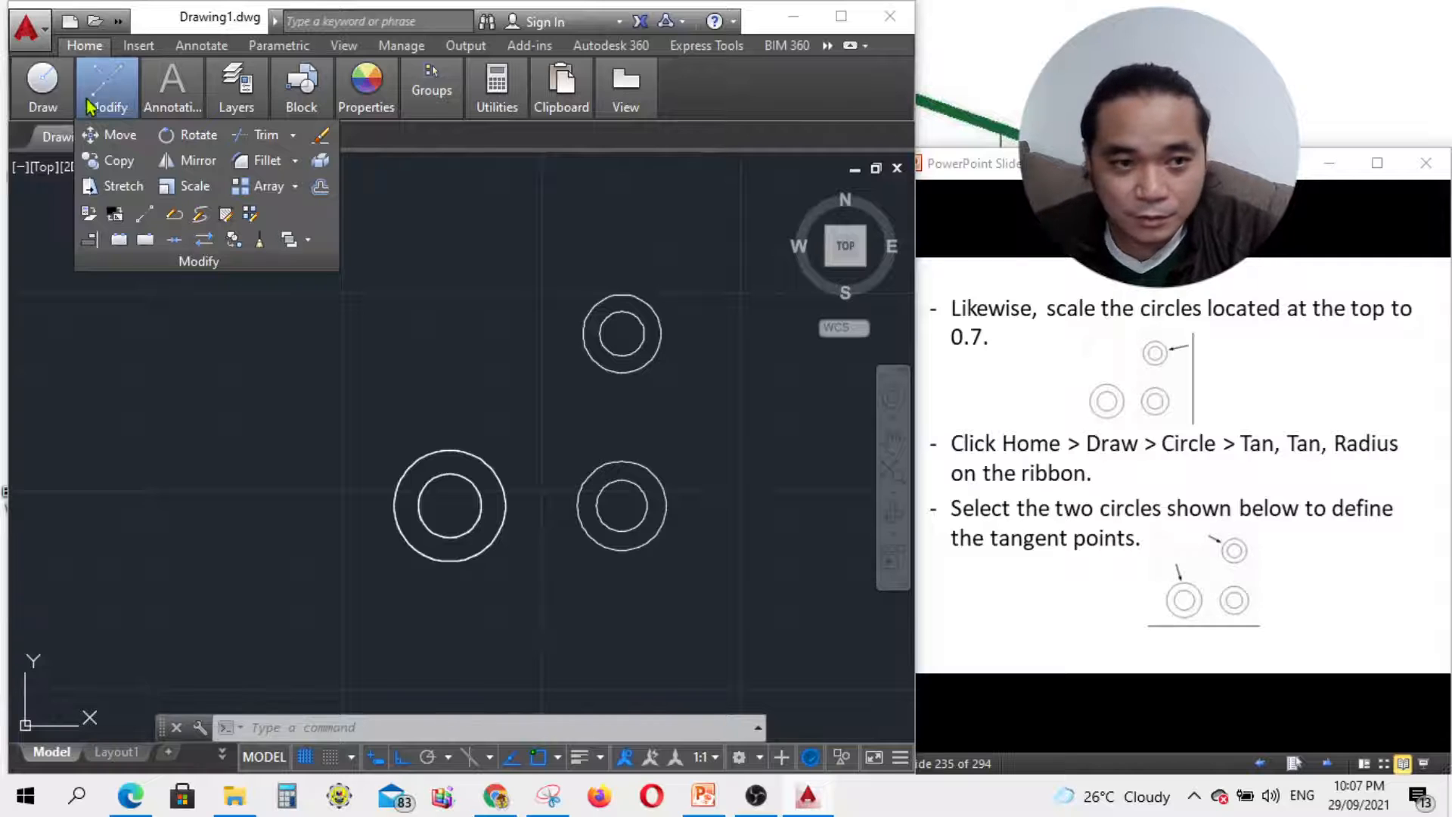
mouse_move(65, 108)
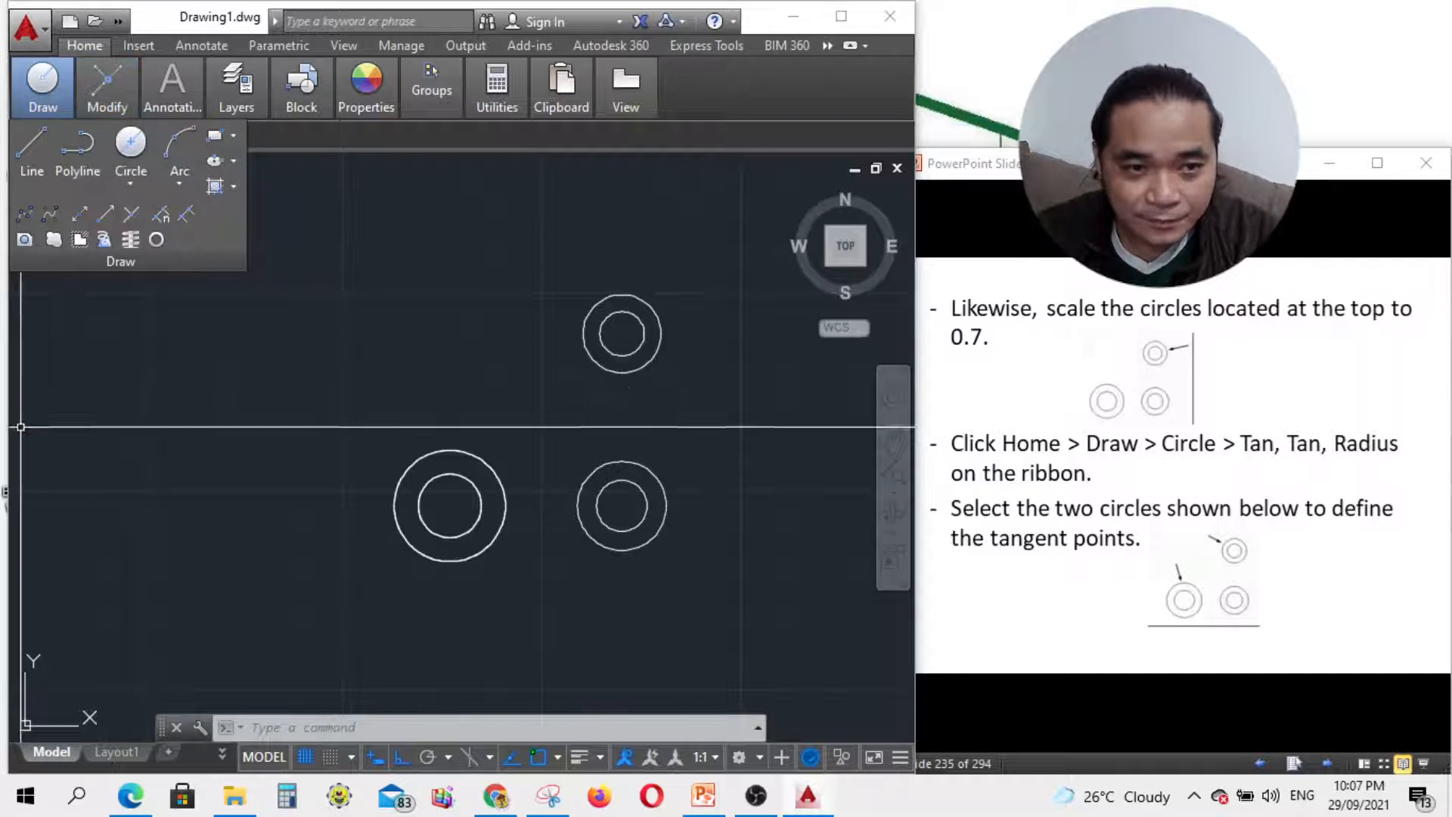
left_click(128, 185)
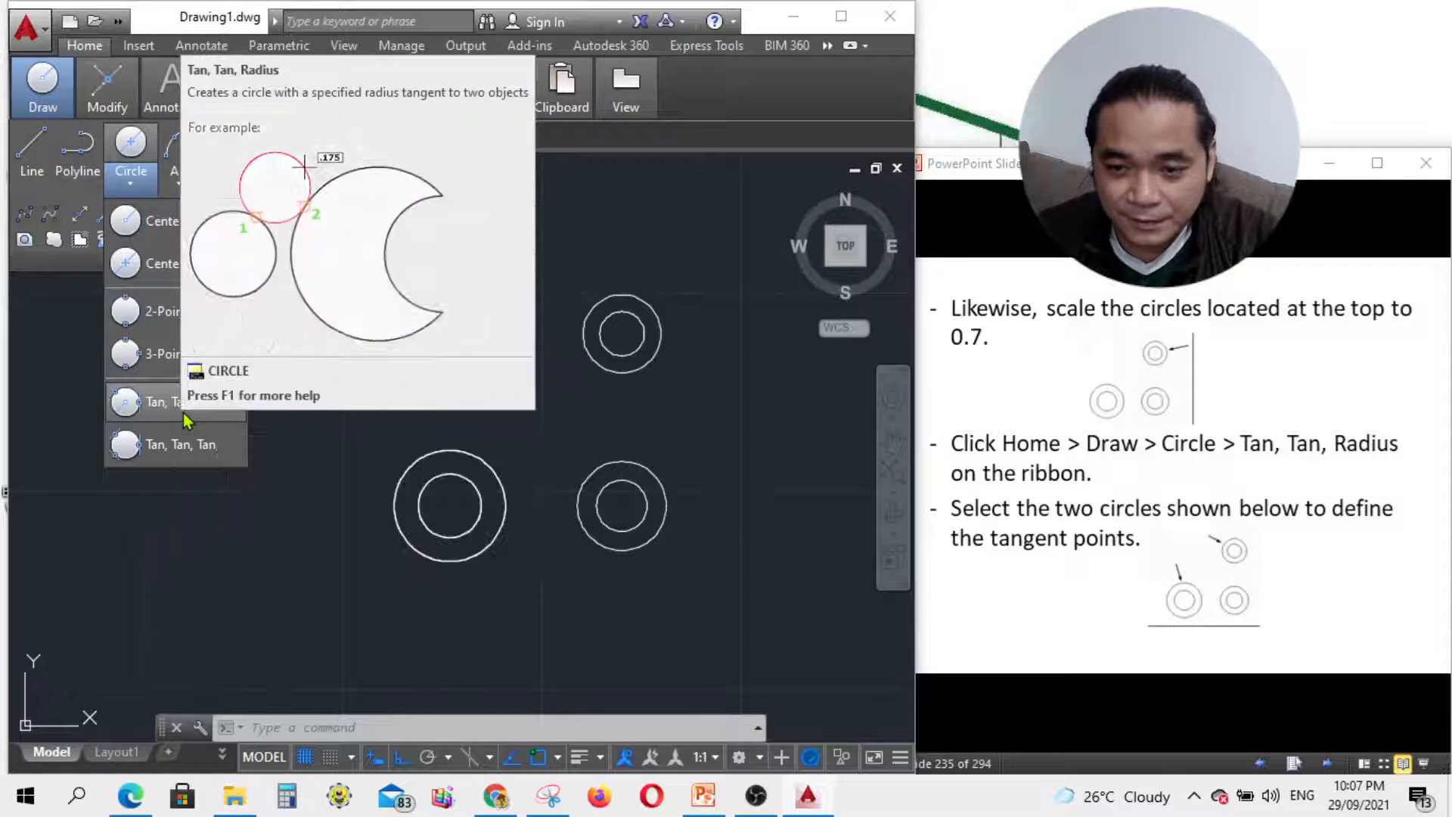
left_click(183, 413)
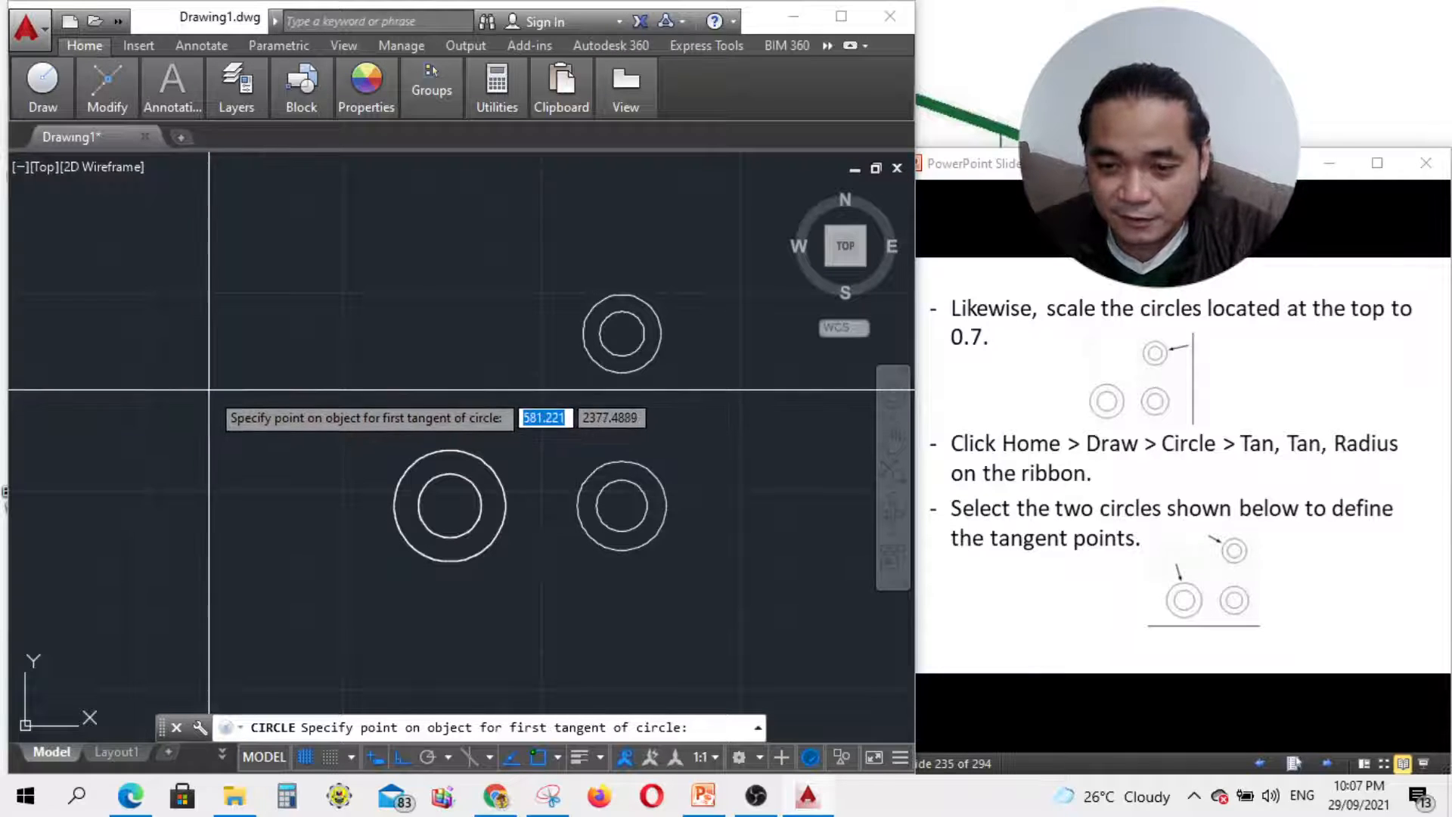
left_click(417, 462)
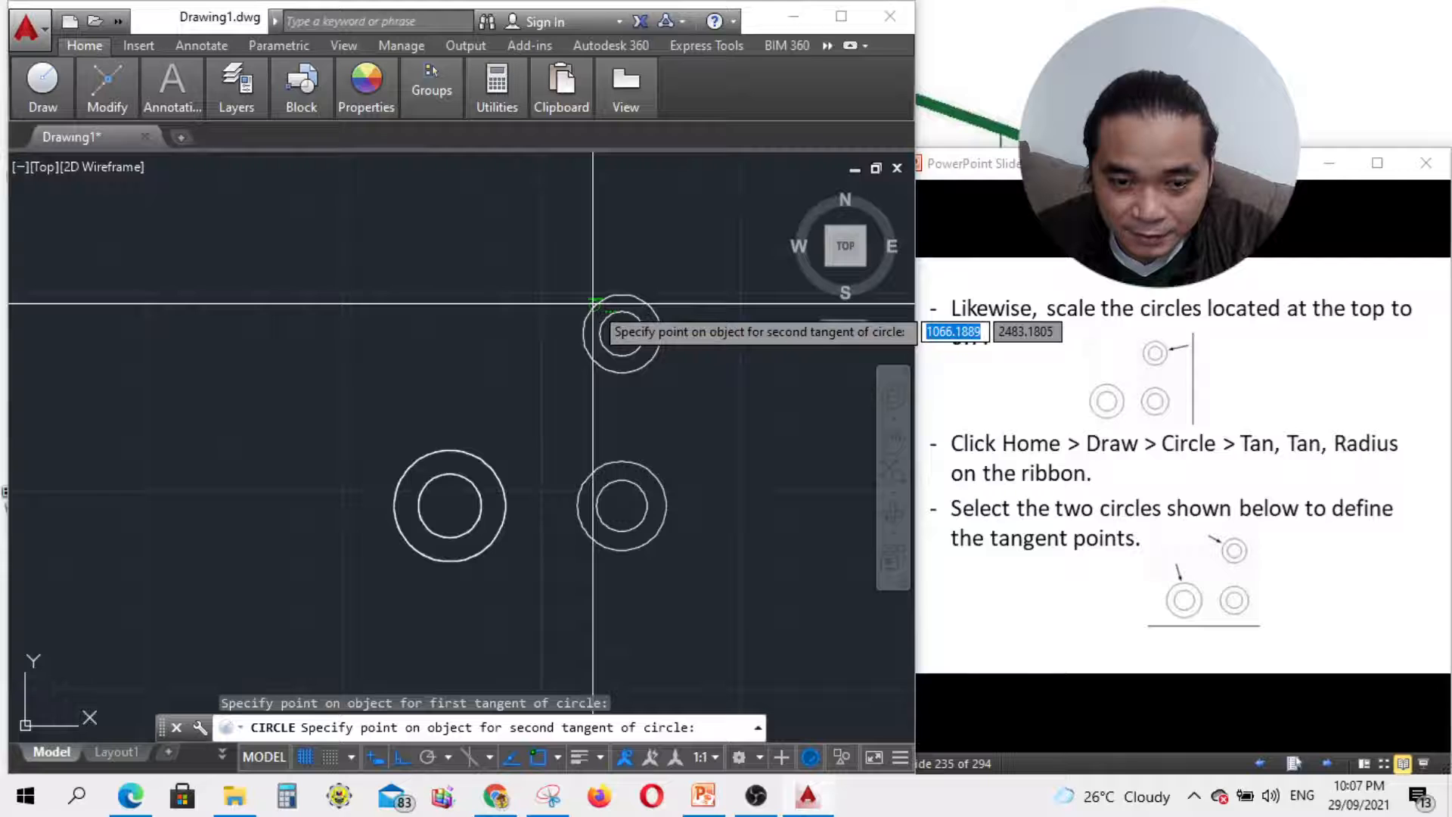
left_click(594, 305)
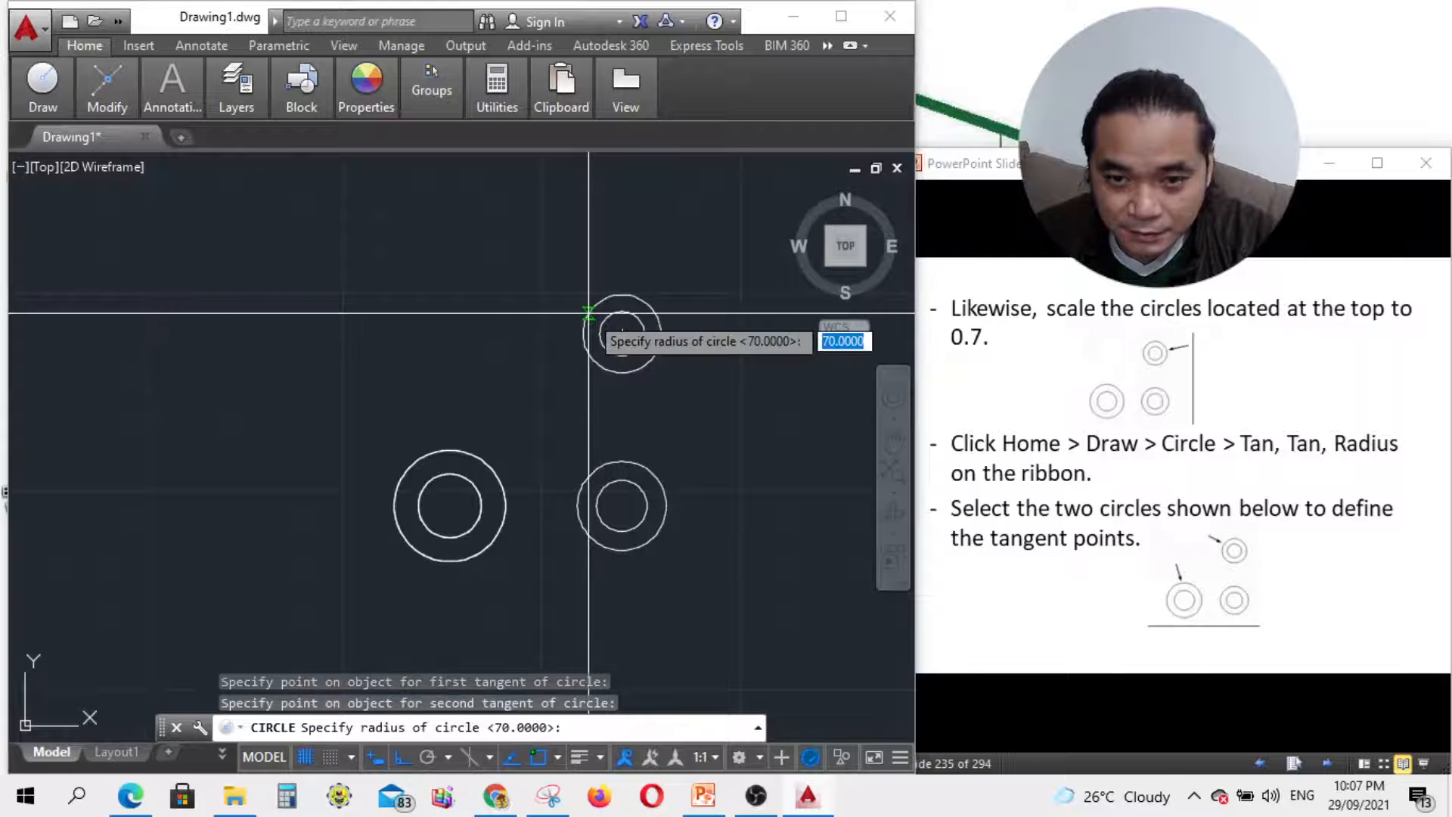
left_click(1308, 707)
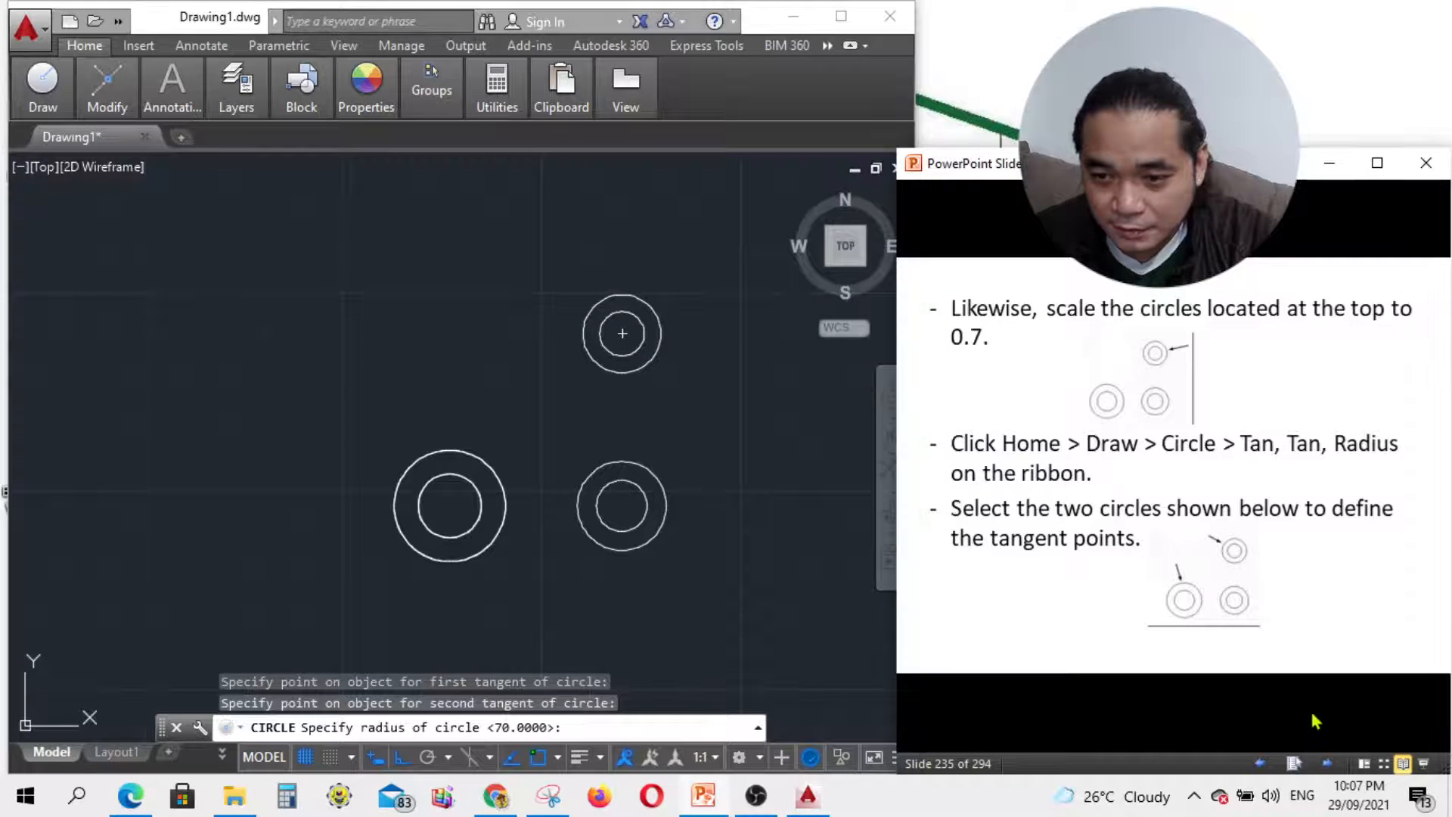
left_click(1327, 759)
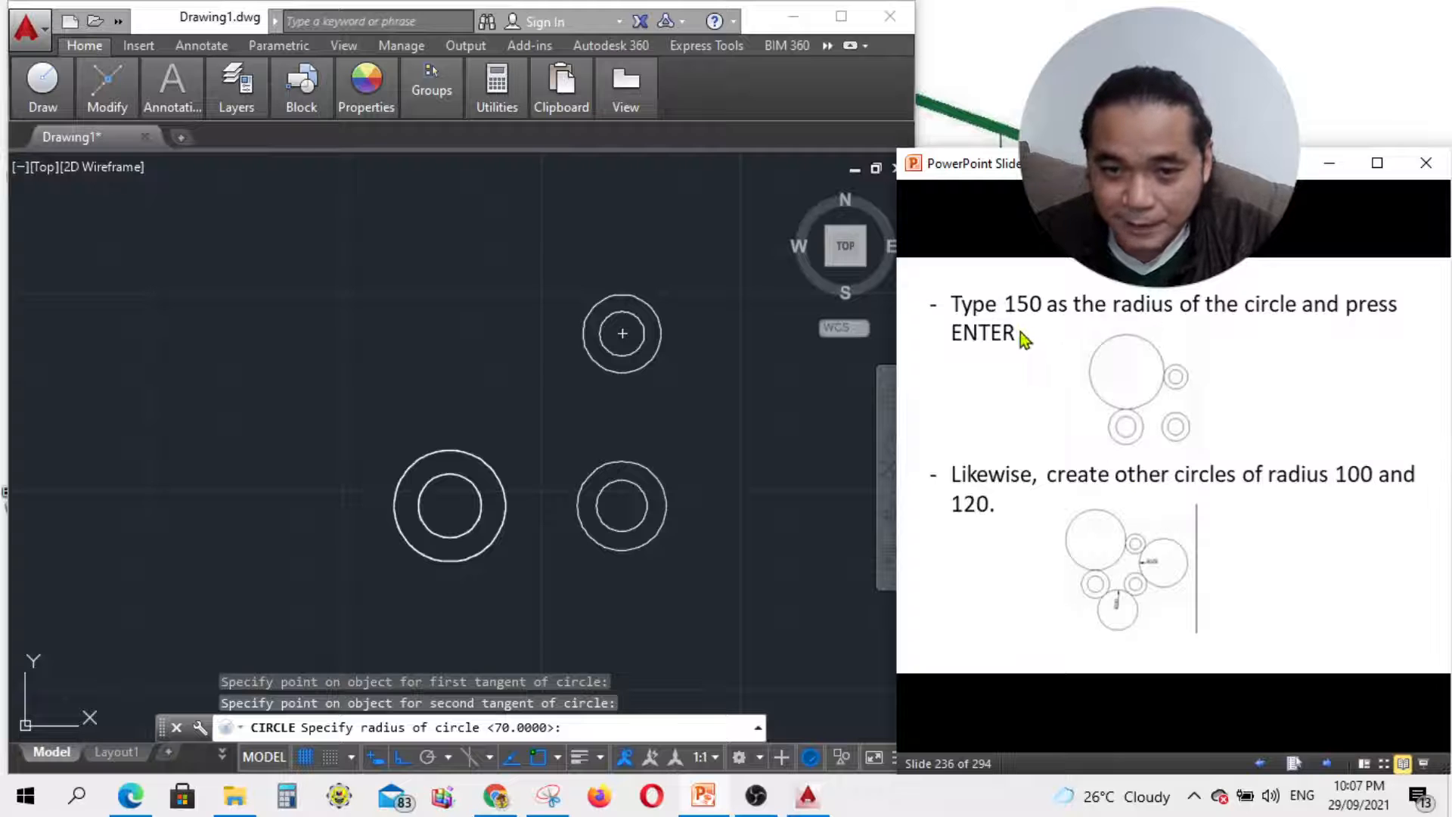
Step: Enter 150 as the radius to complete the tangent circle
left_click(692, 734)
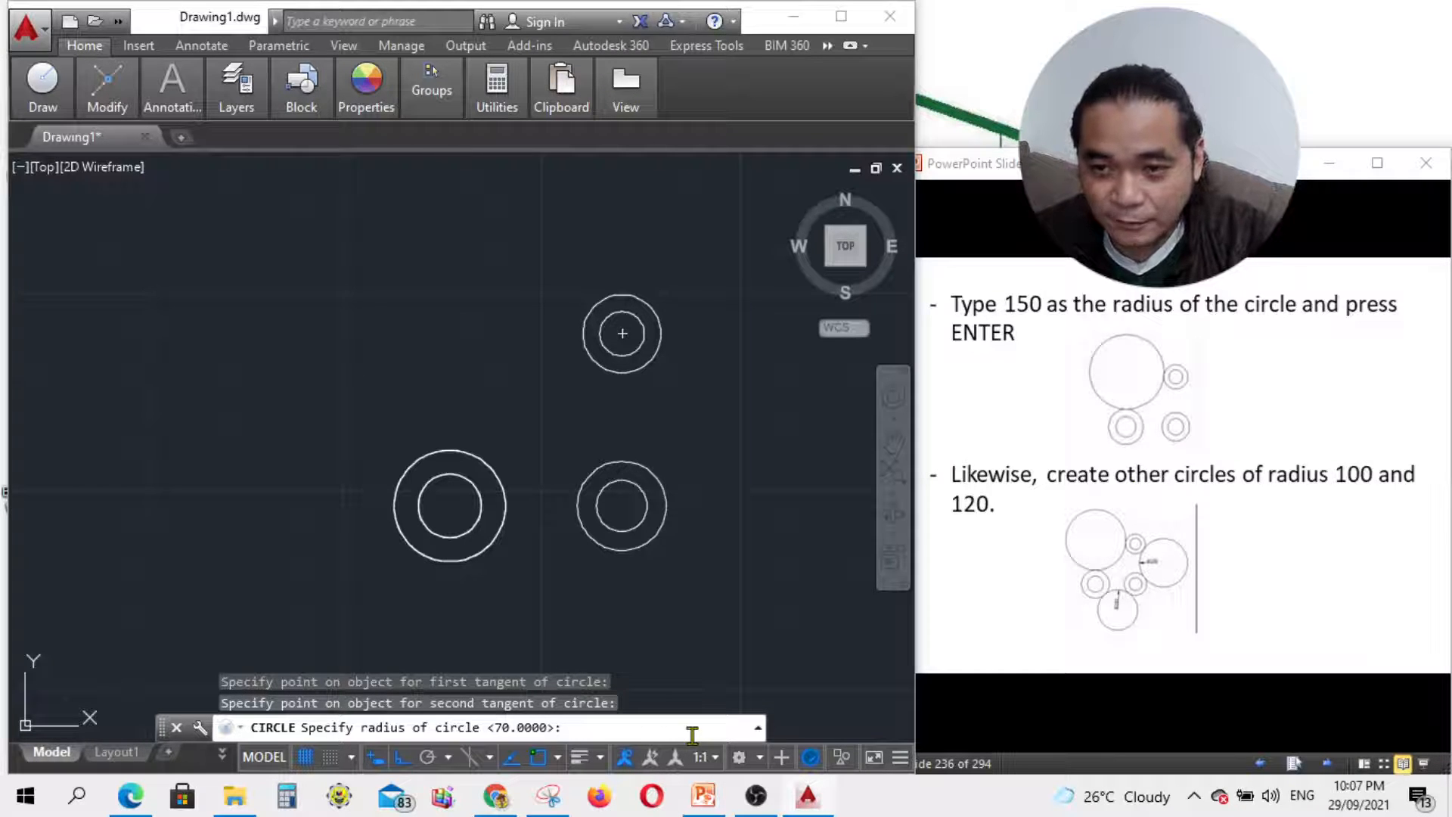
type("1")
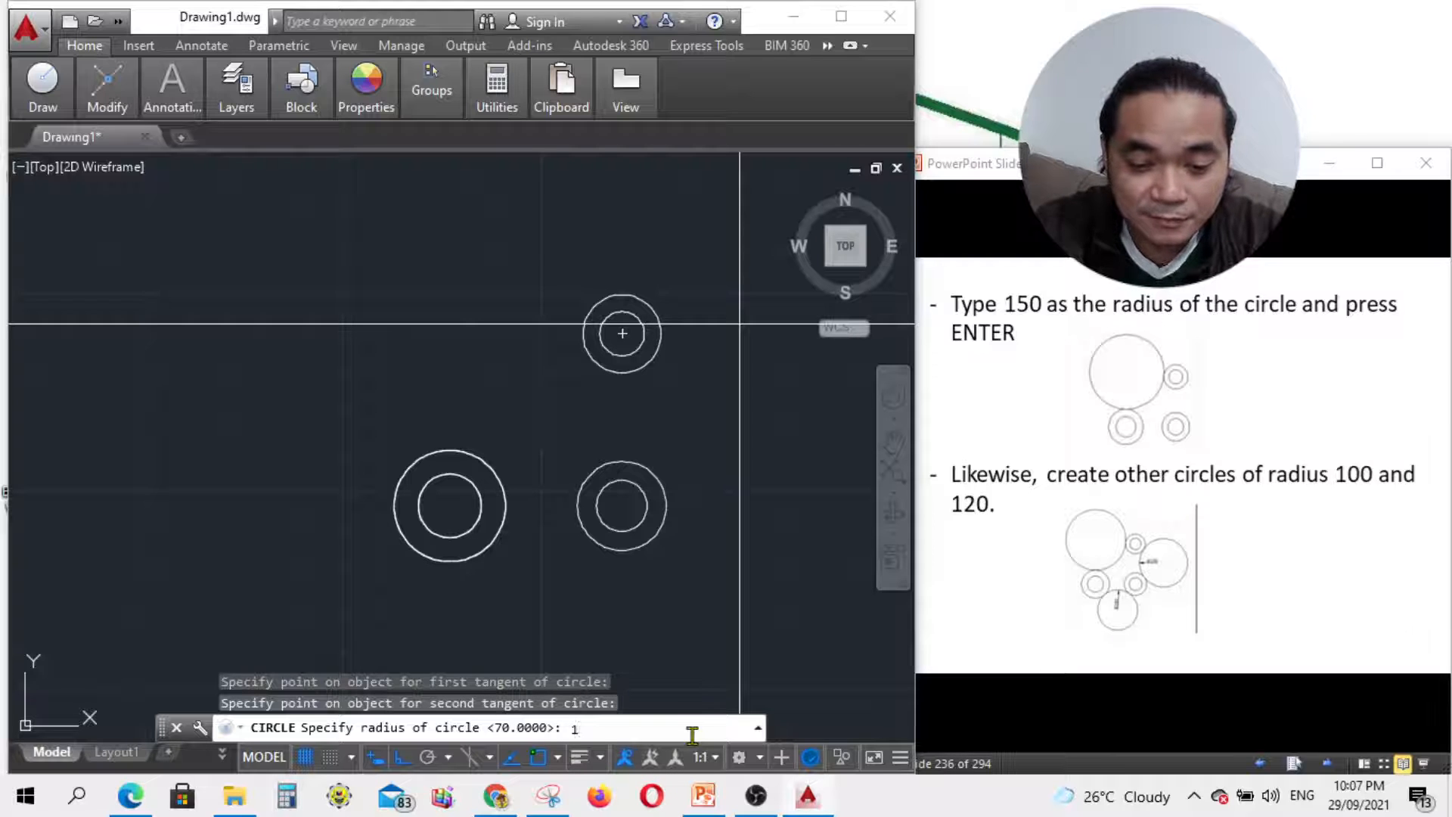
type("50")
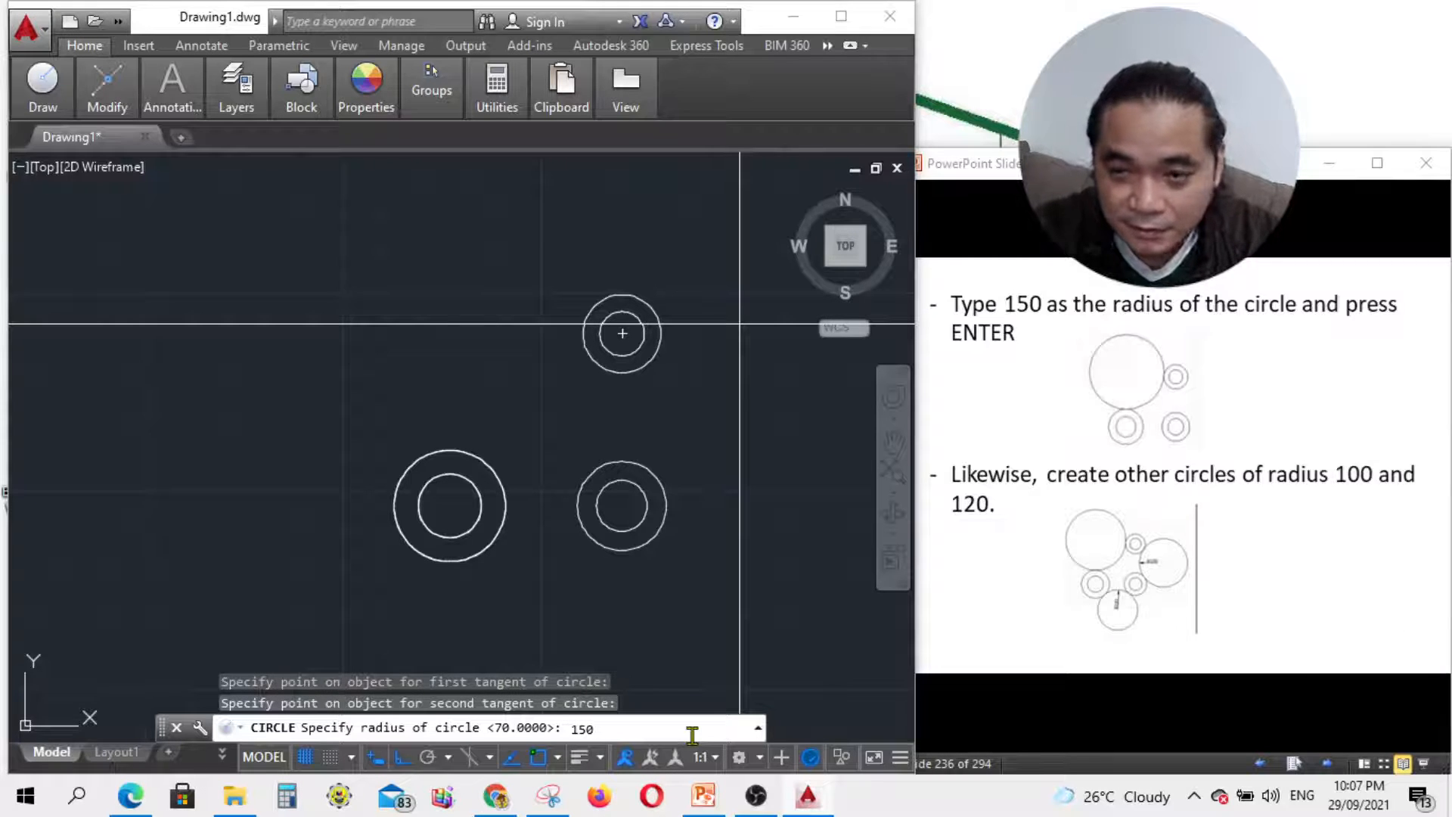
key("Return")
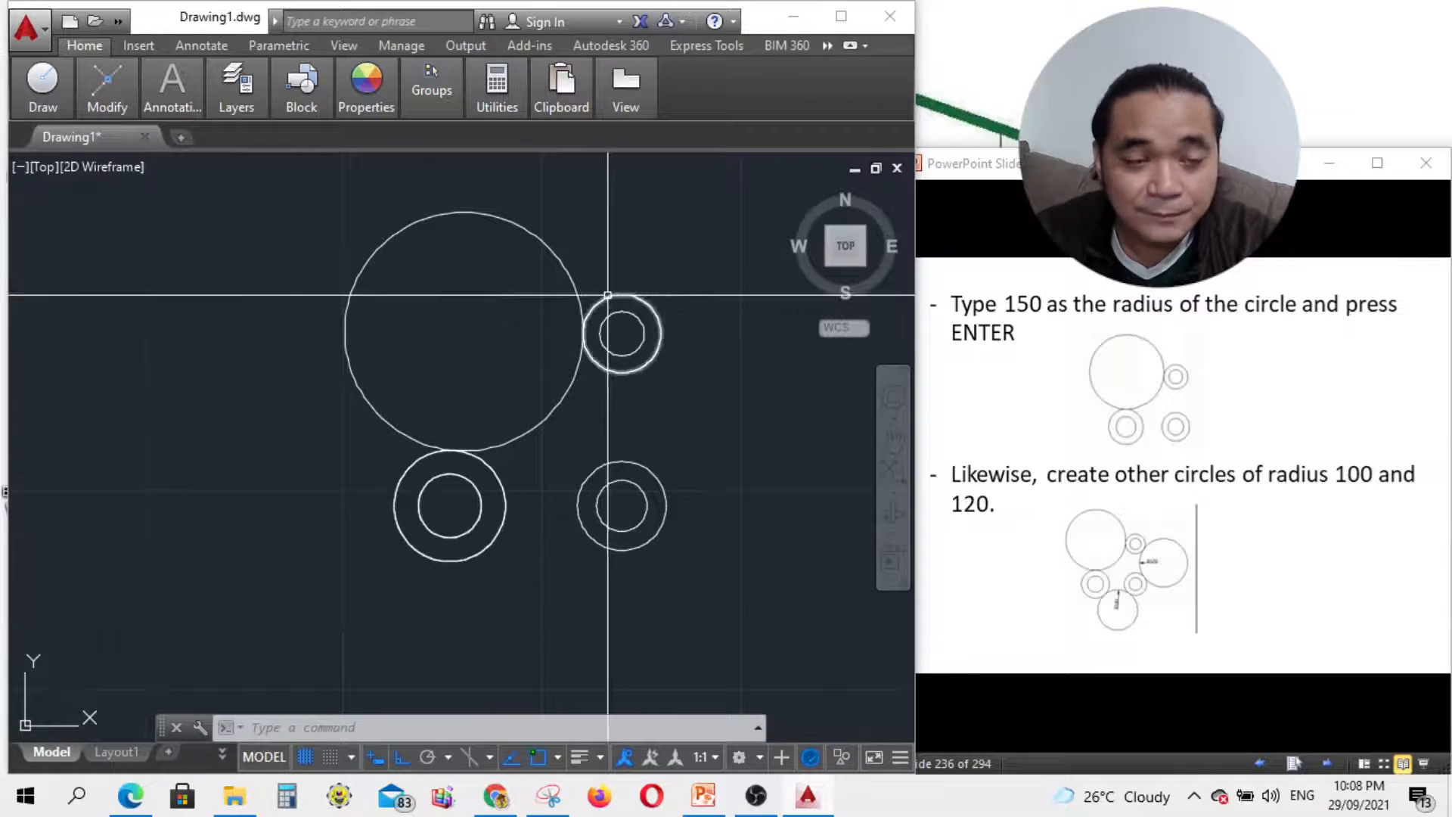
Step: Draw a radius-120 Tan, Tan, Radius circle tangent to the small top and lower-right circles
mouse_move(73, 112)
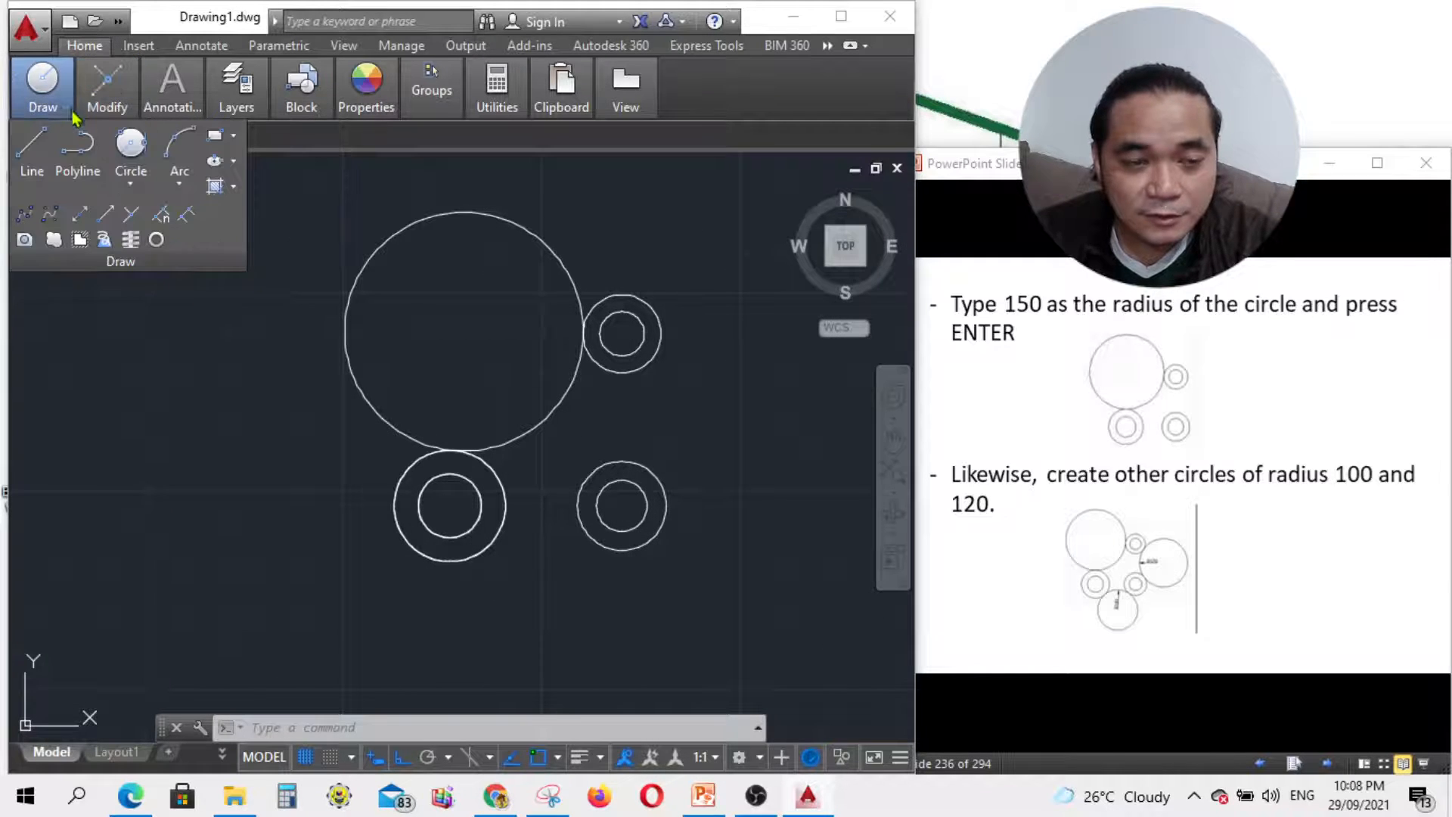
left_click(127, 189)
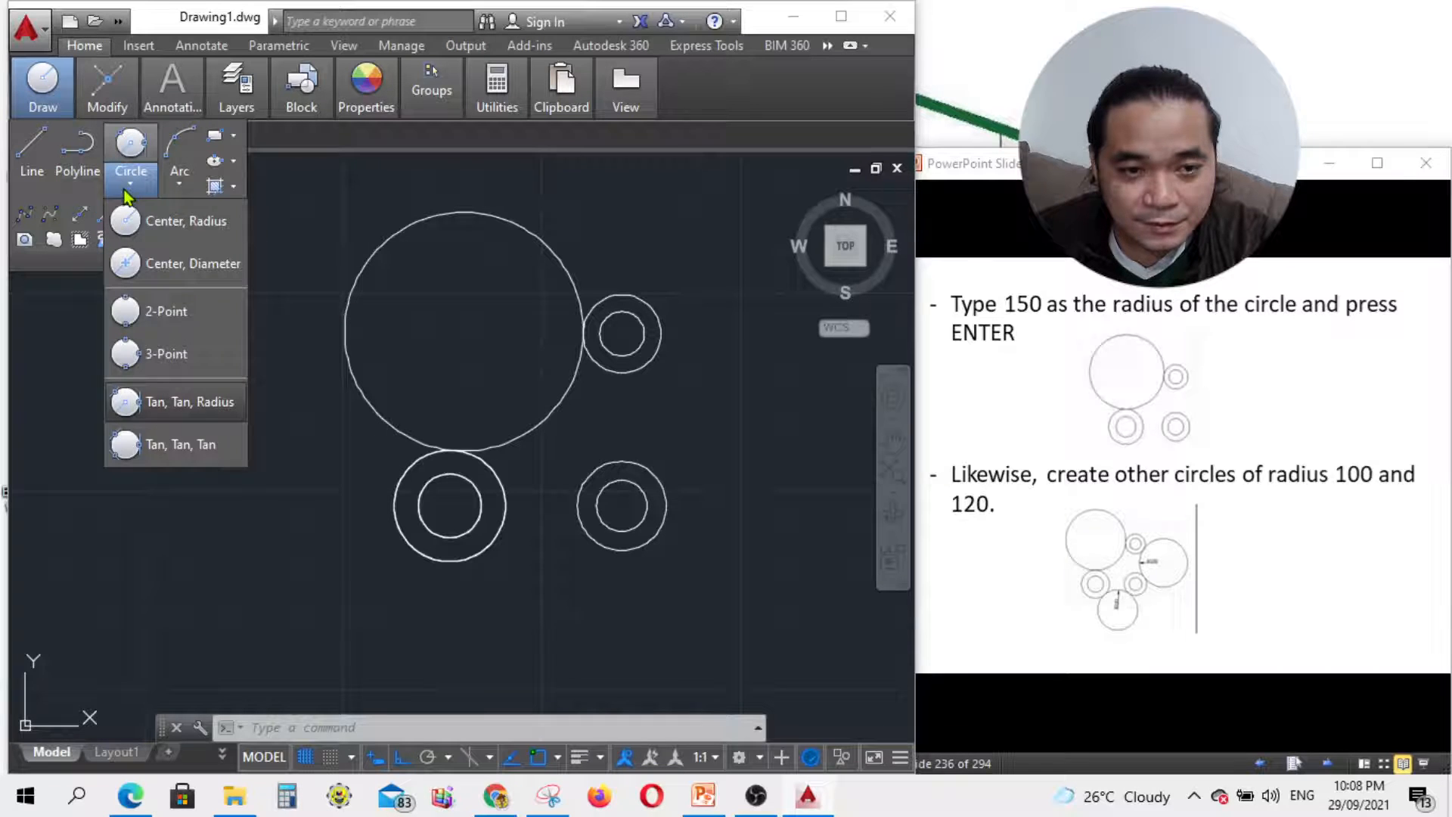
left_click(183, 404)
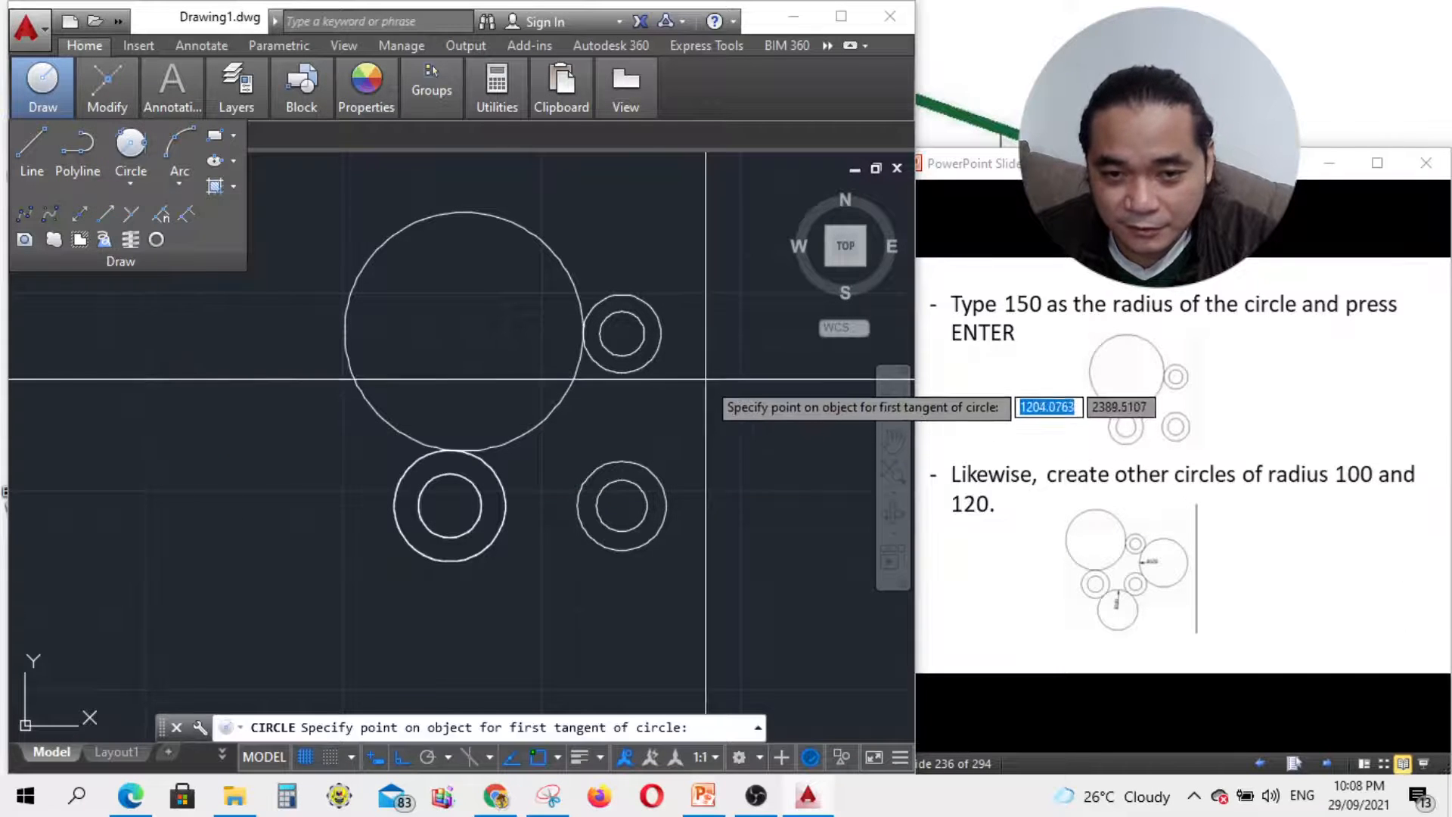
left_click(664, 347)
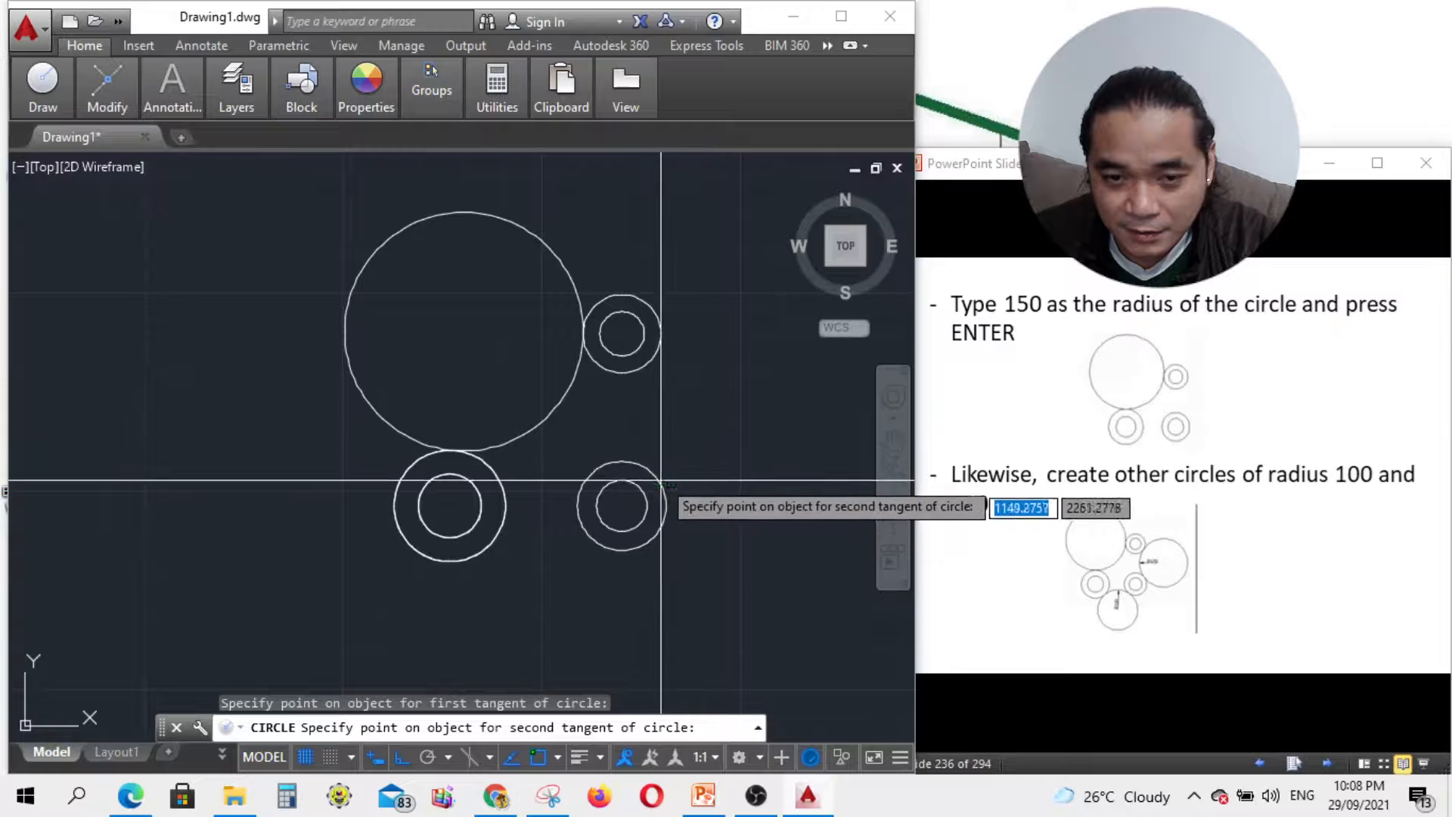
left_click(660, 477)
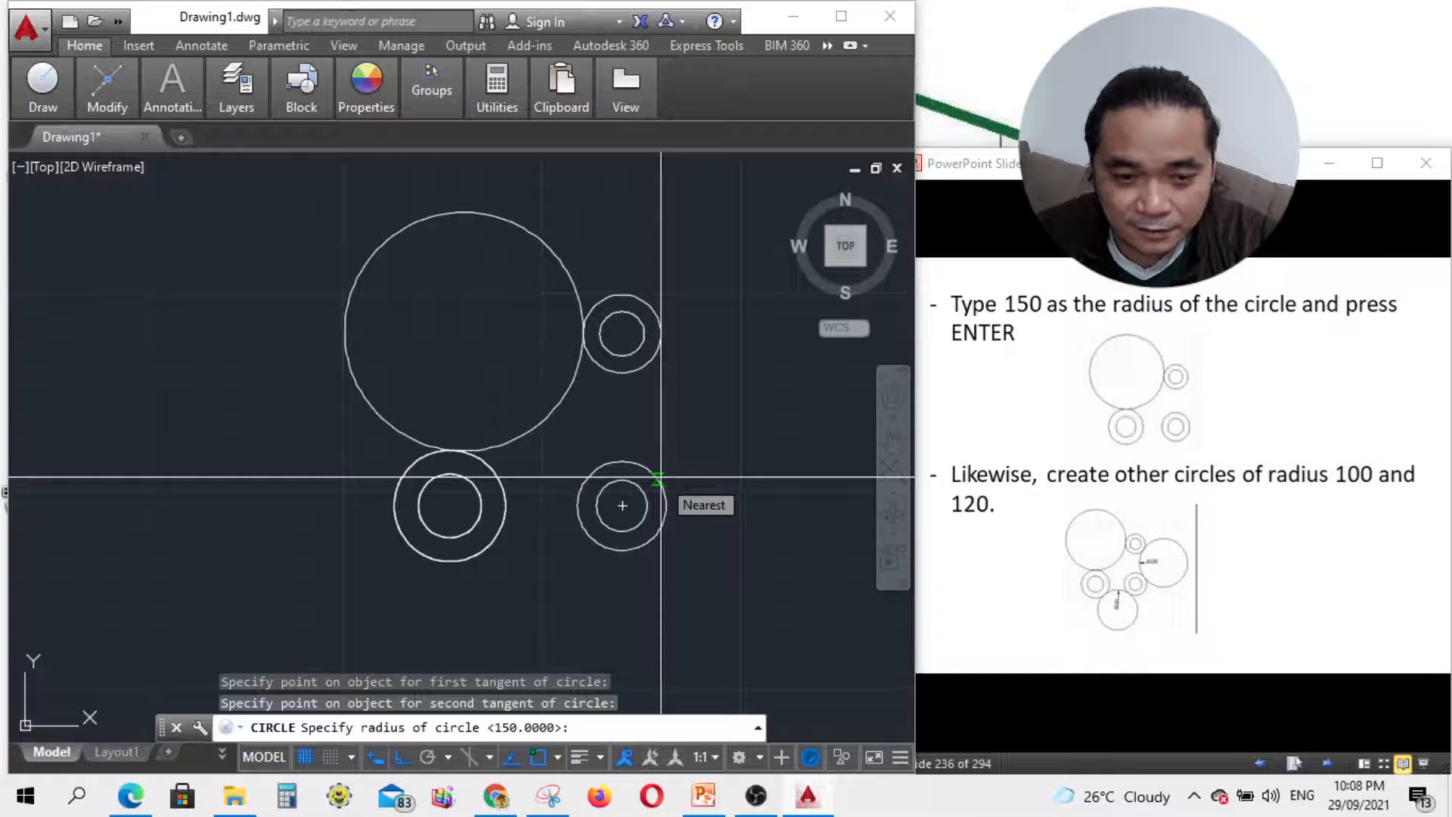
type("120")
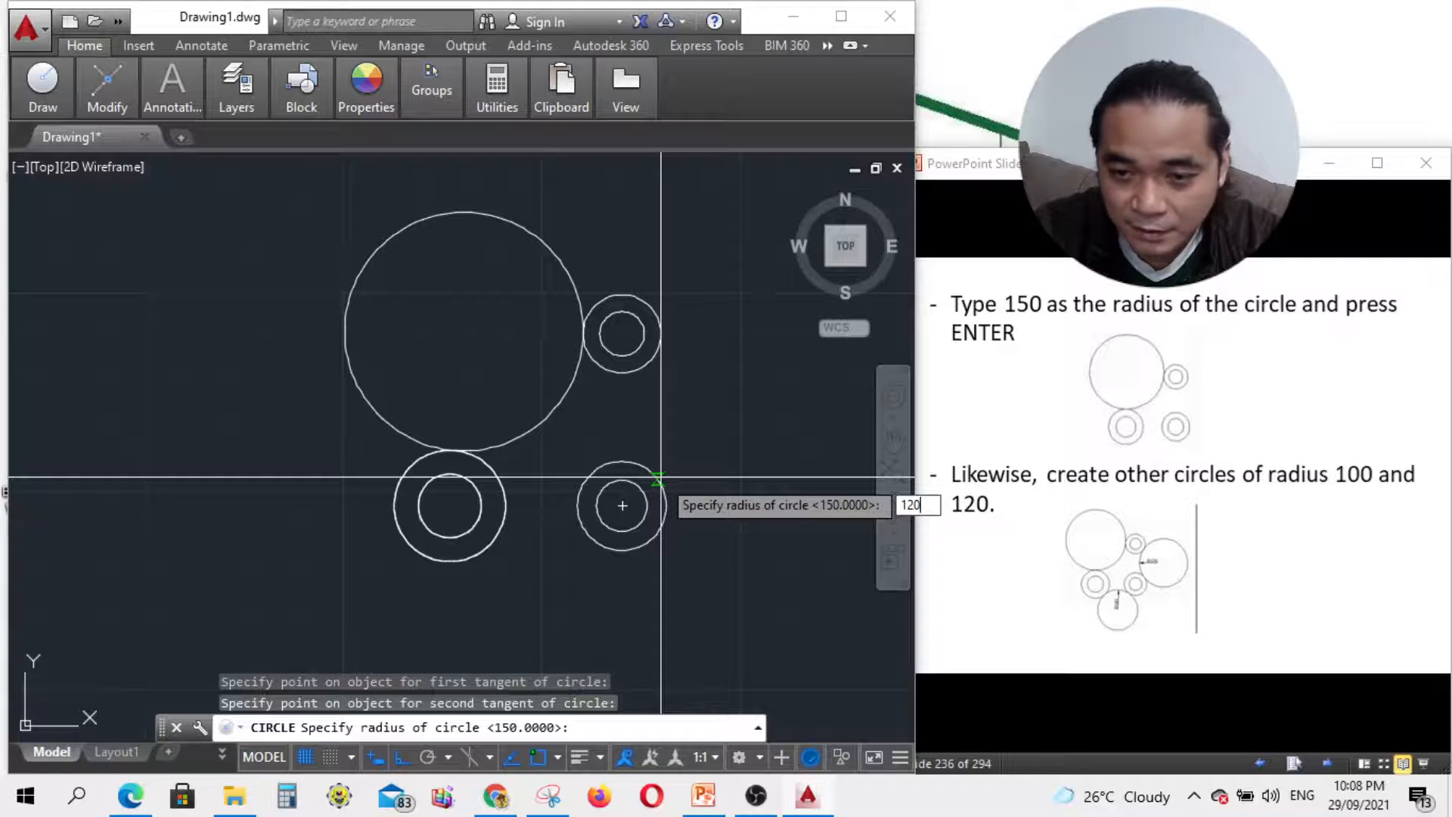
key("Return")
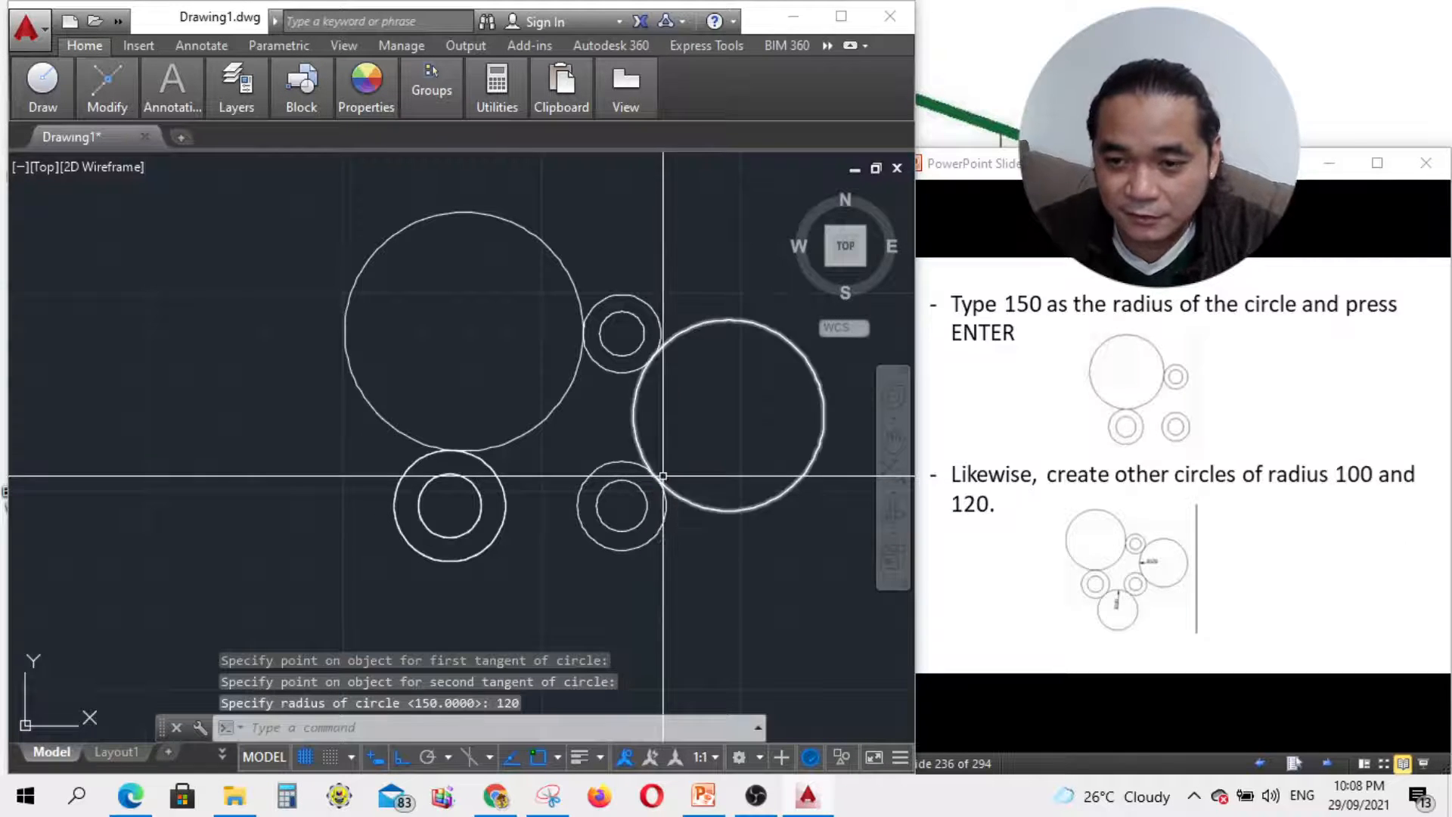
scroll(668, 259, "down", 3)
scroll(619, 496, "up", 4)
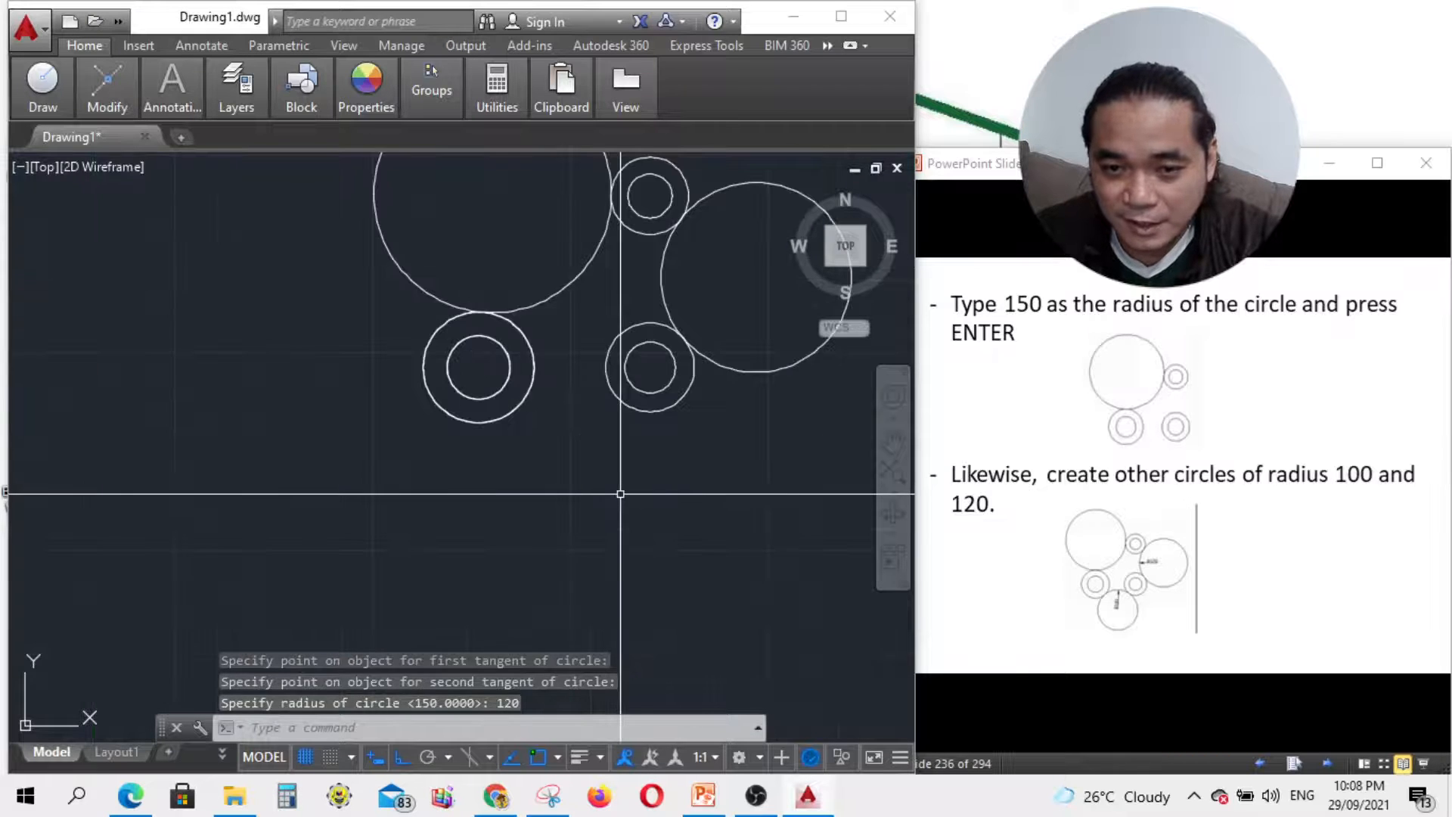
scroll(518, 543, "down", 2)
scroll(593, 243, "up", 2)
scroll(558, 454, "down", 5)
scroll(557, 493, "up", 3)
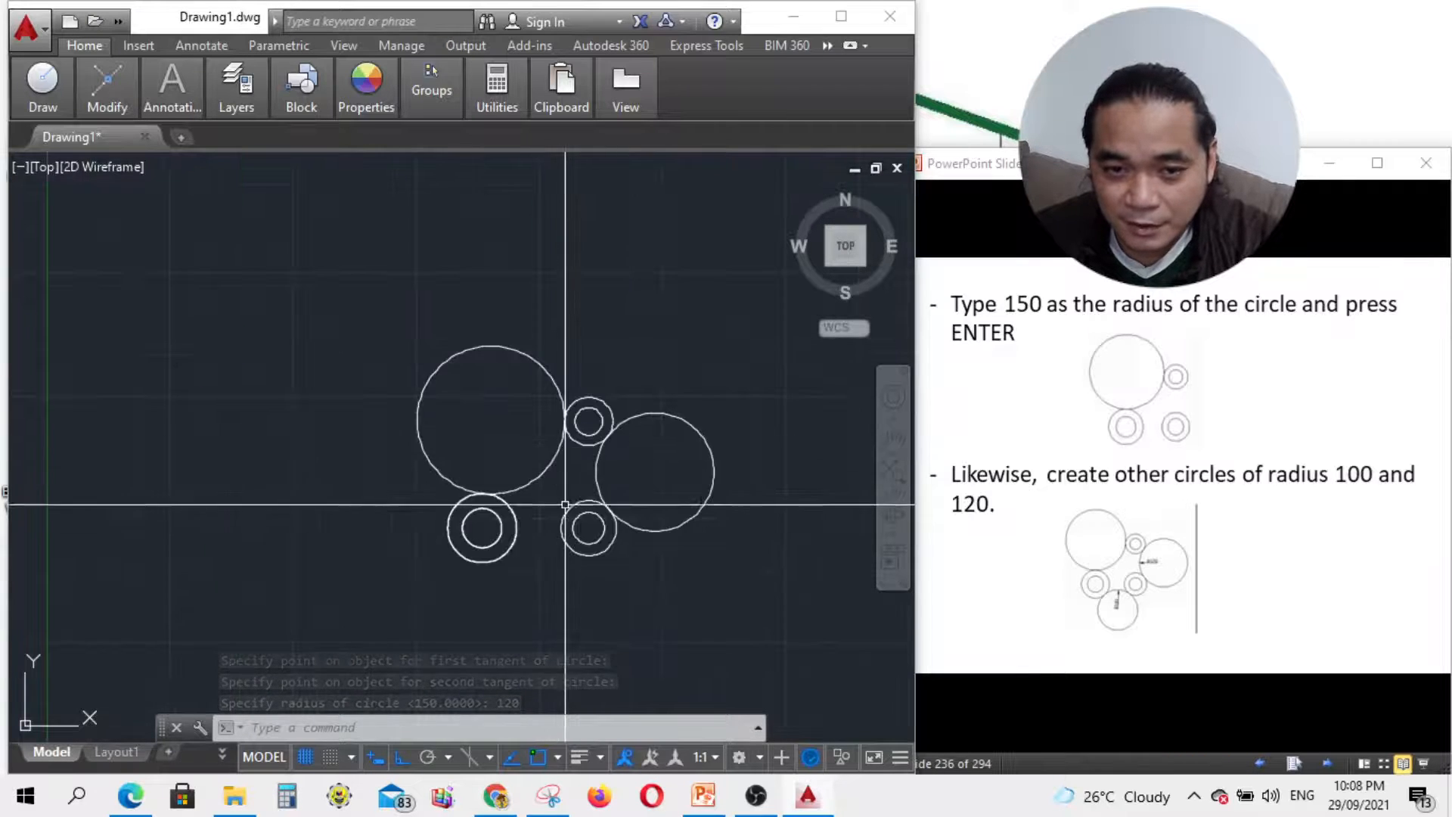
scroll(567, 488, "down", 2)
scroll(567, 529, "up", 2)
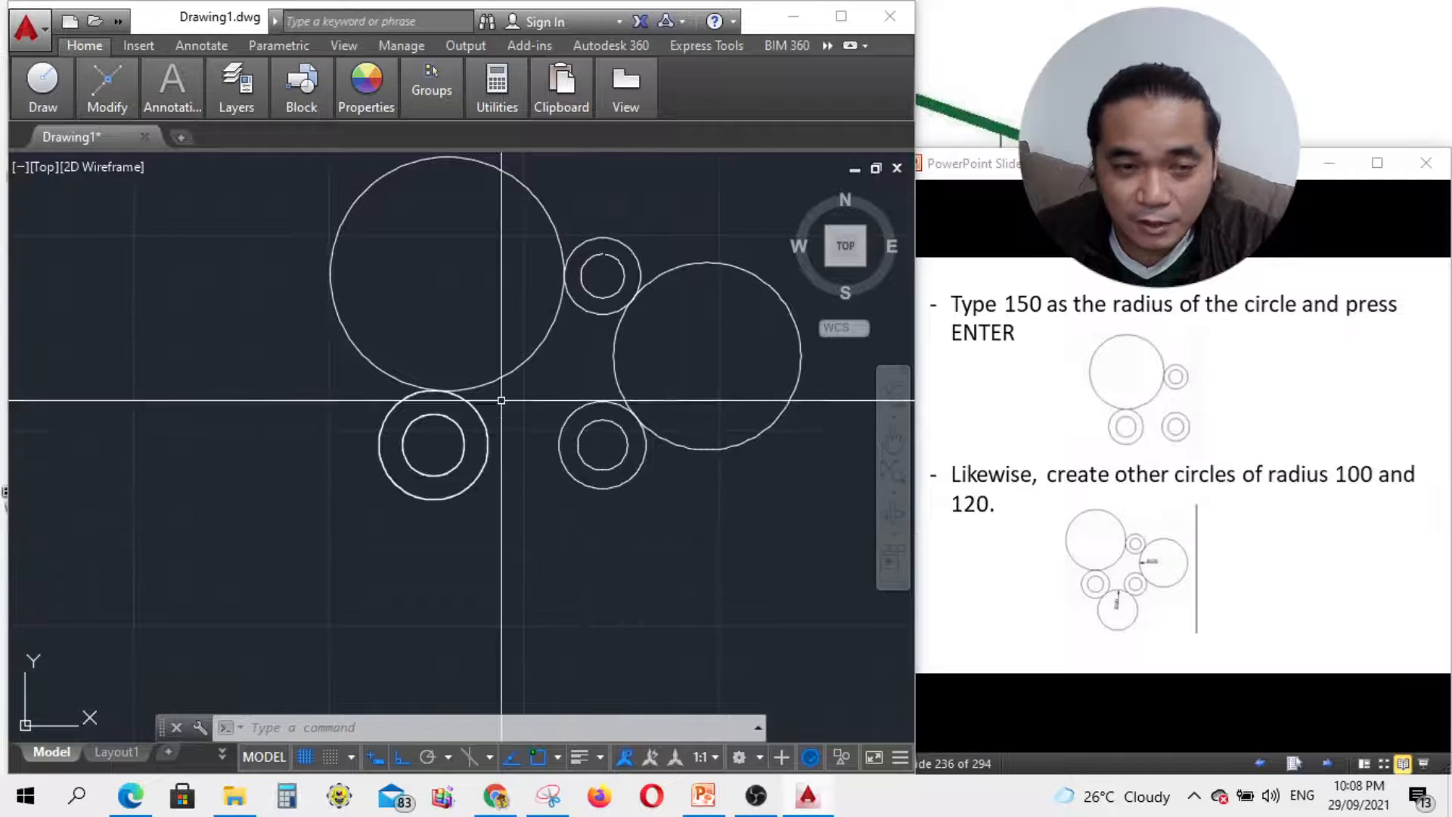
Step: Draw a radius-100 Tan, Tan, Radius circle tangent to the lower-left and lower-right outer circles
mouse_move(43, 89)
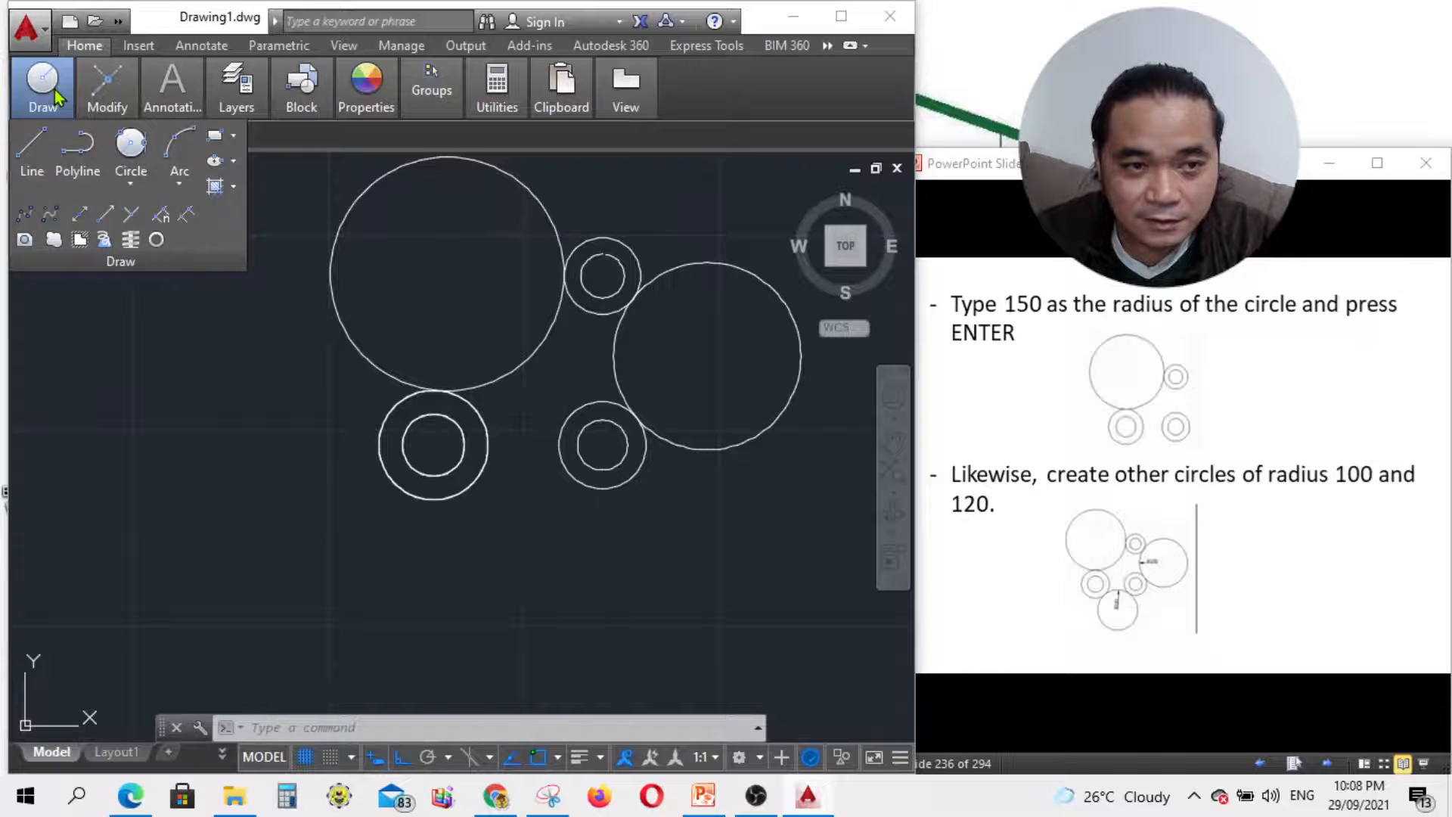
left_click(134, 184)
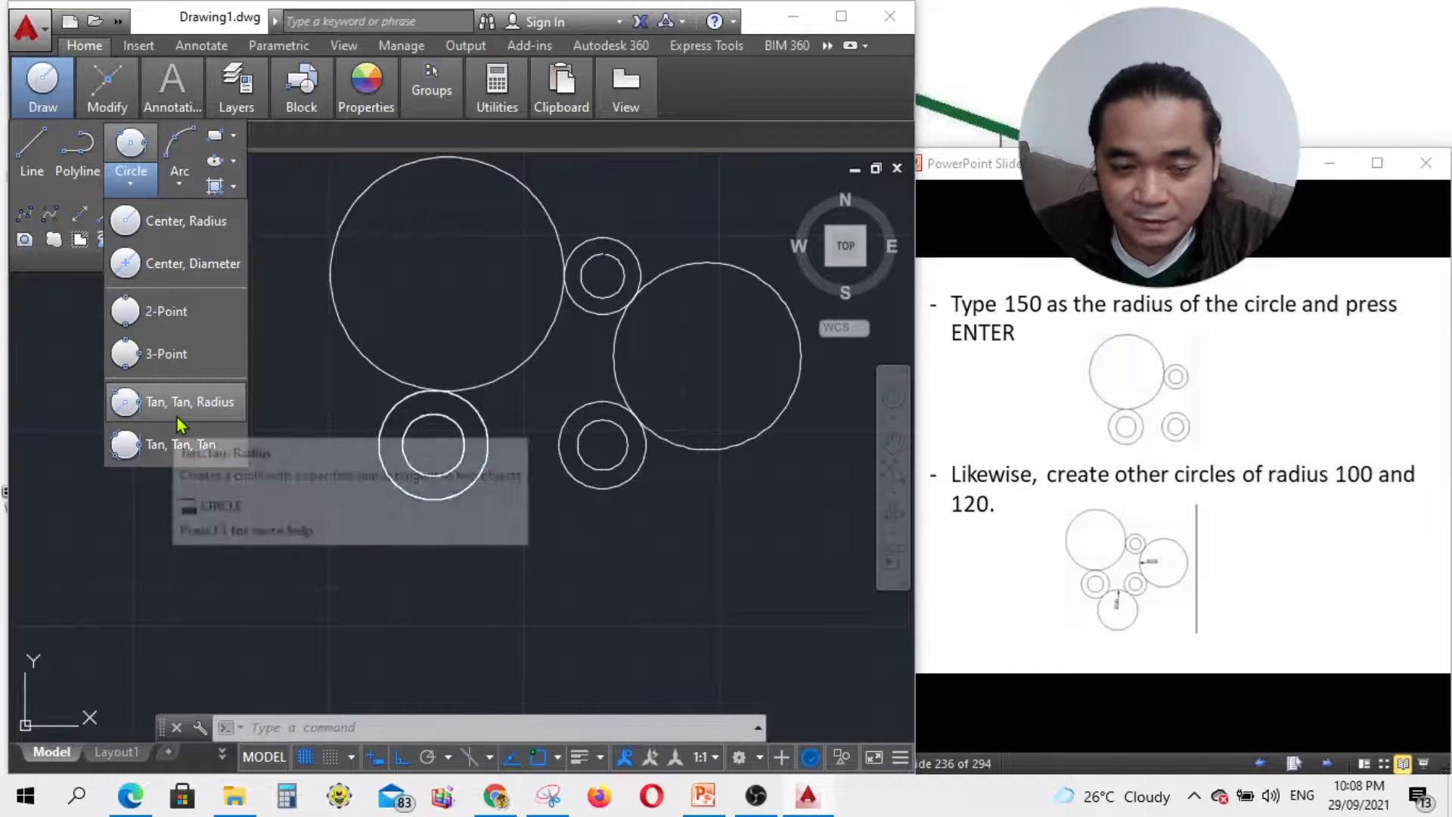
left_click(175, 416)
left_click(477, 478)
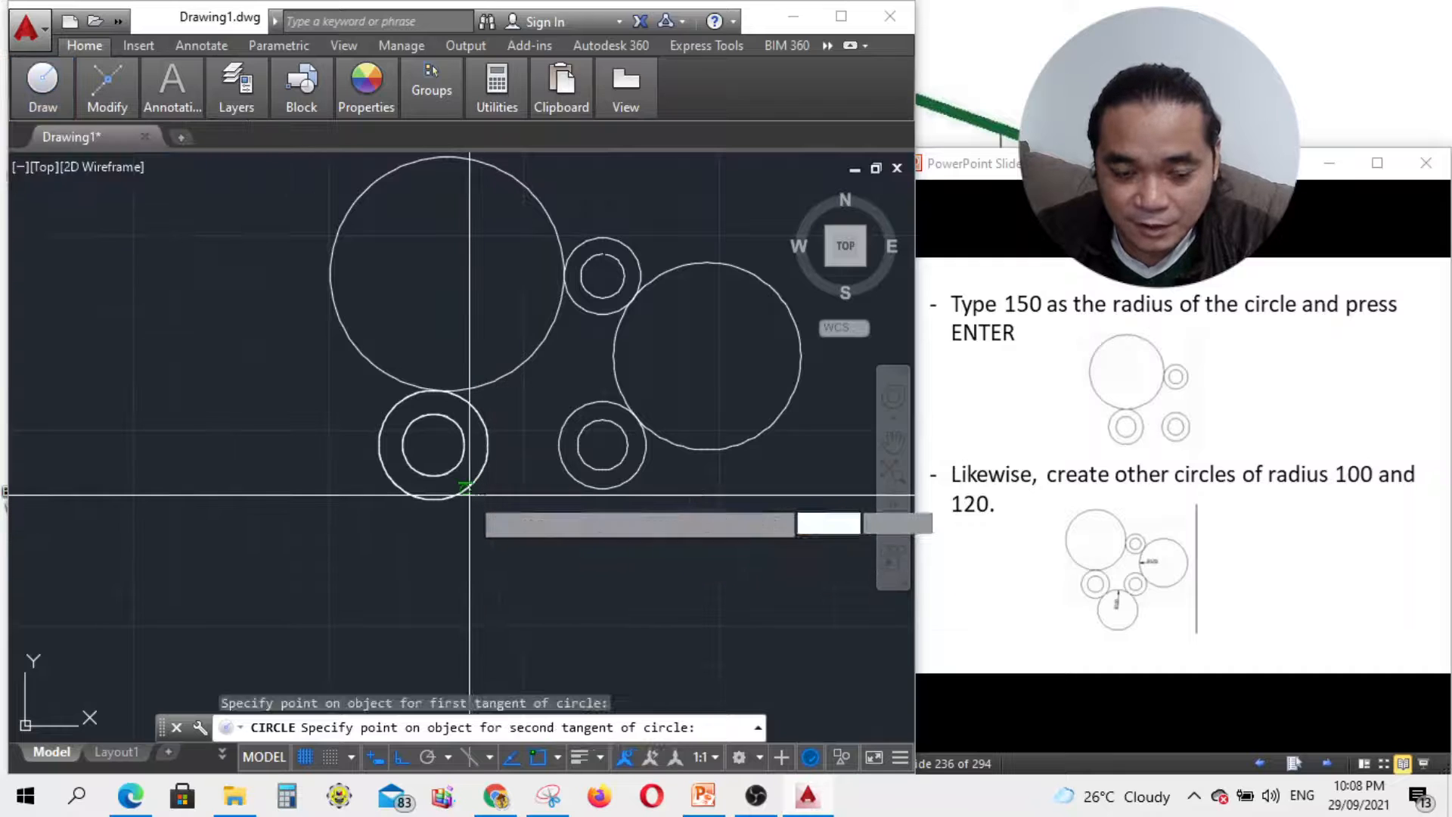
left_click(575, 481)
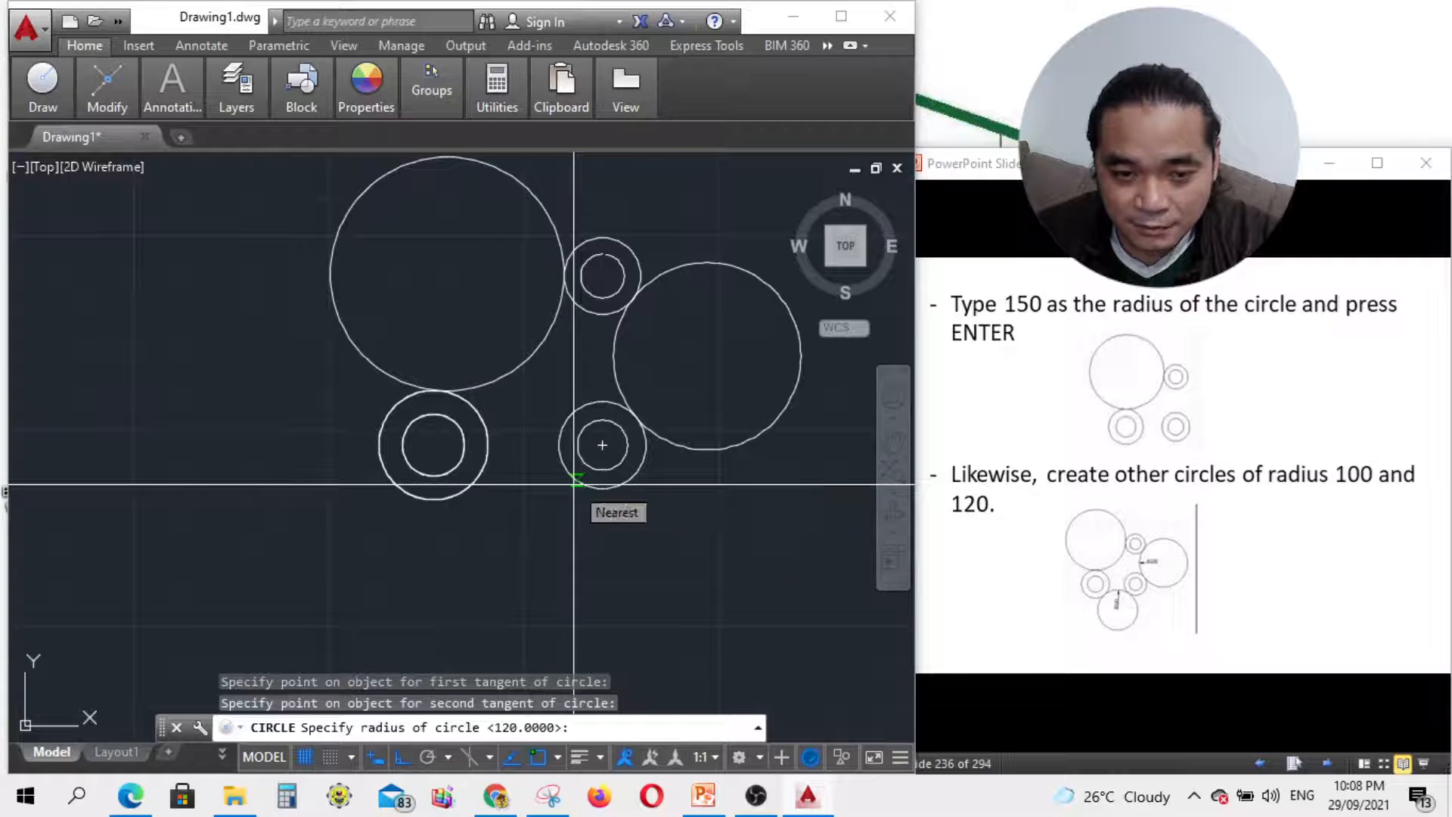
type("1")
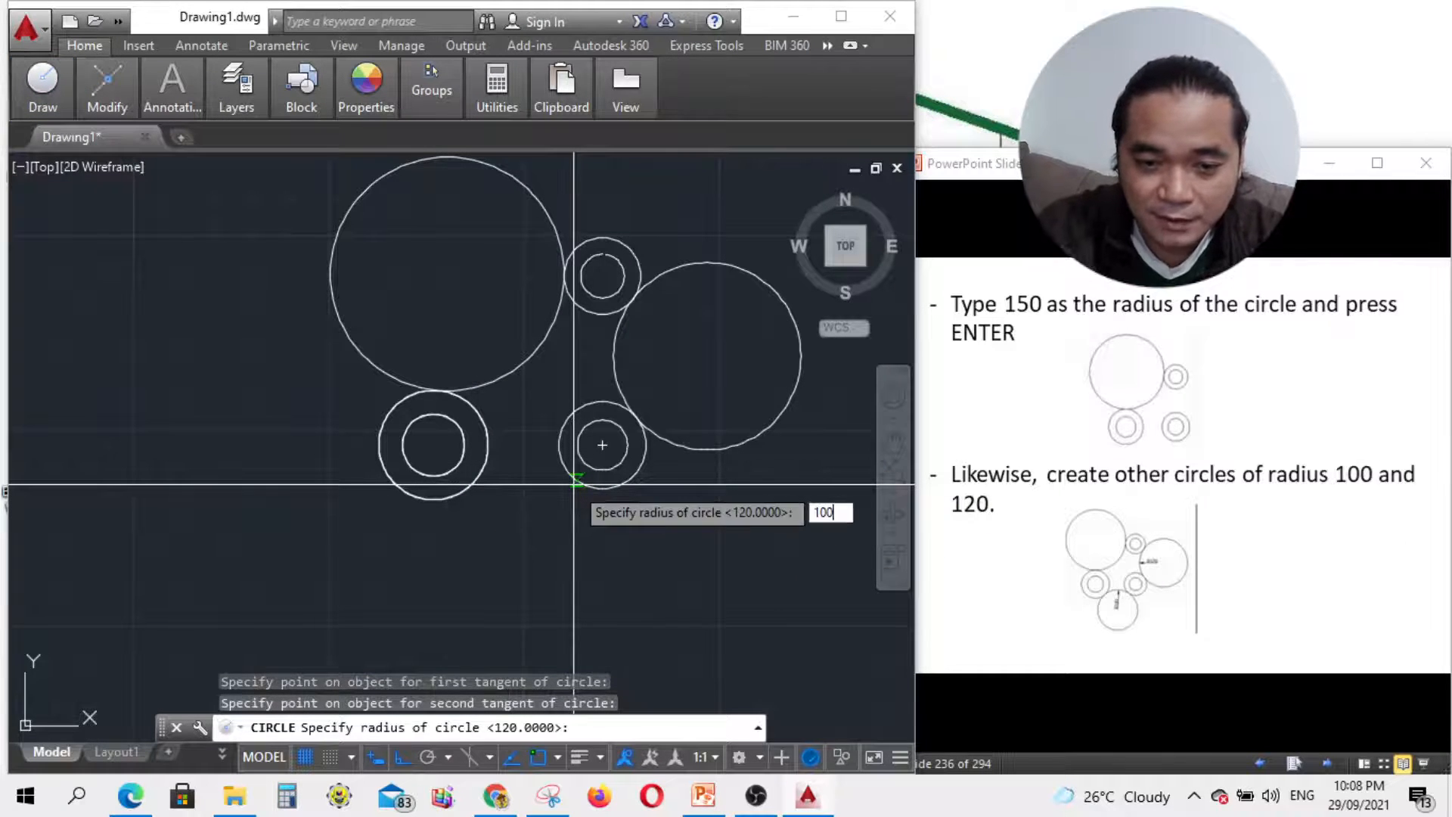
type("00")
key("Return")
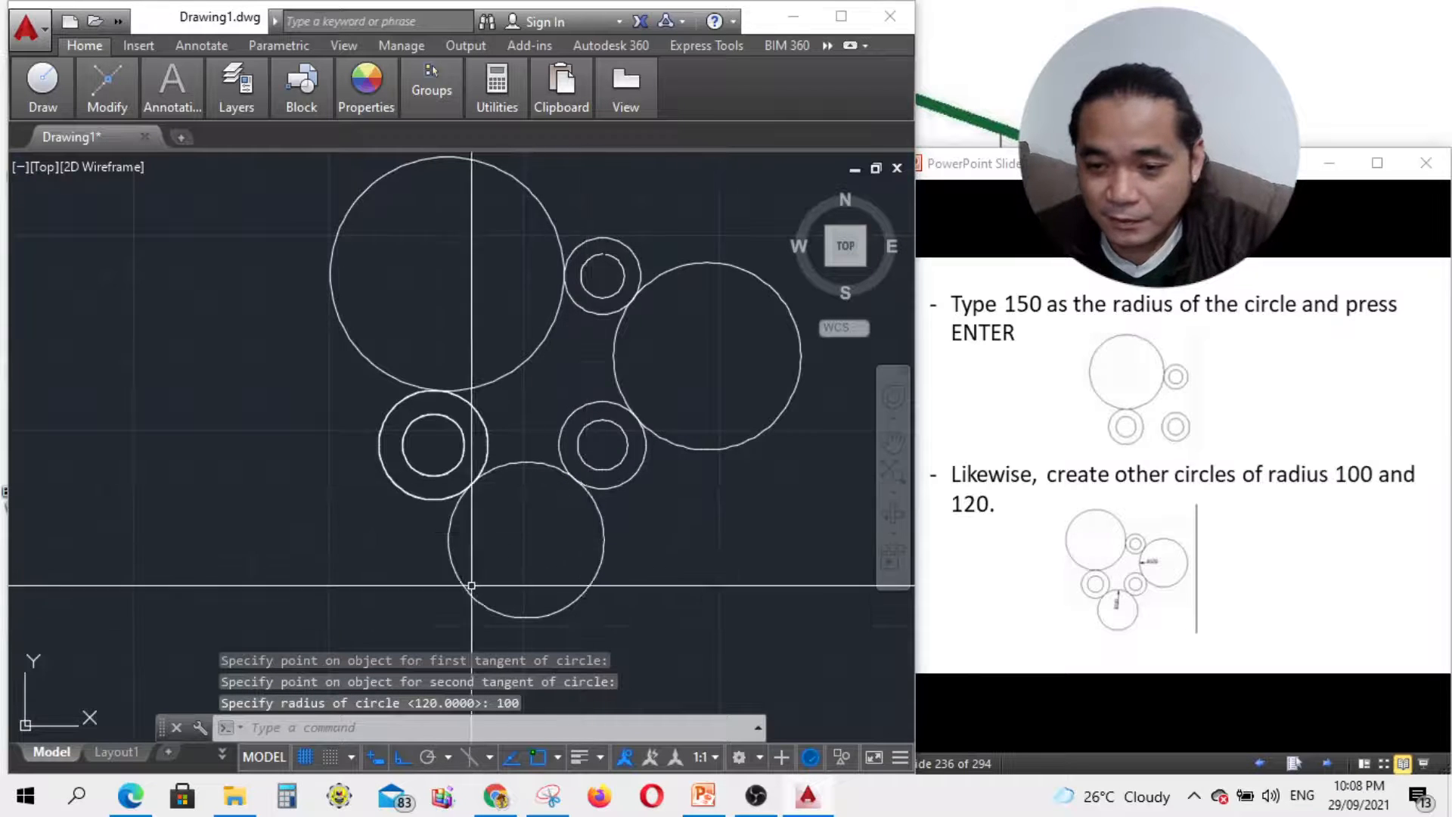
scroll(507, 472, "down", 2)
scroll(363, 655, "up", 3)
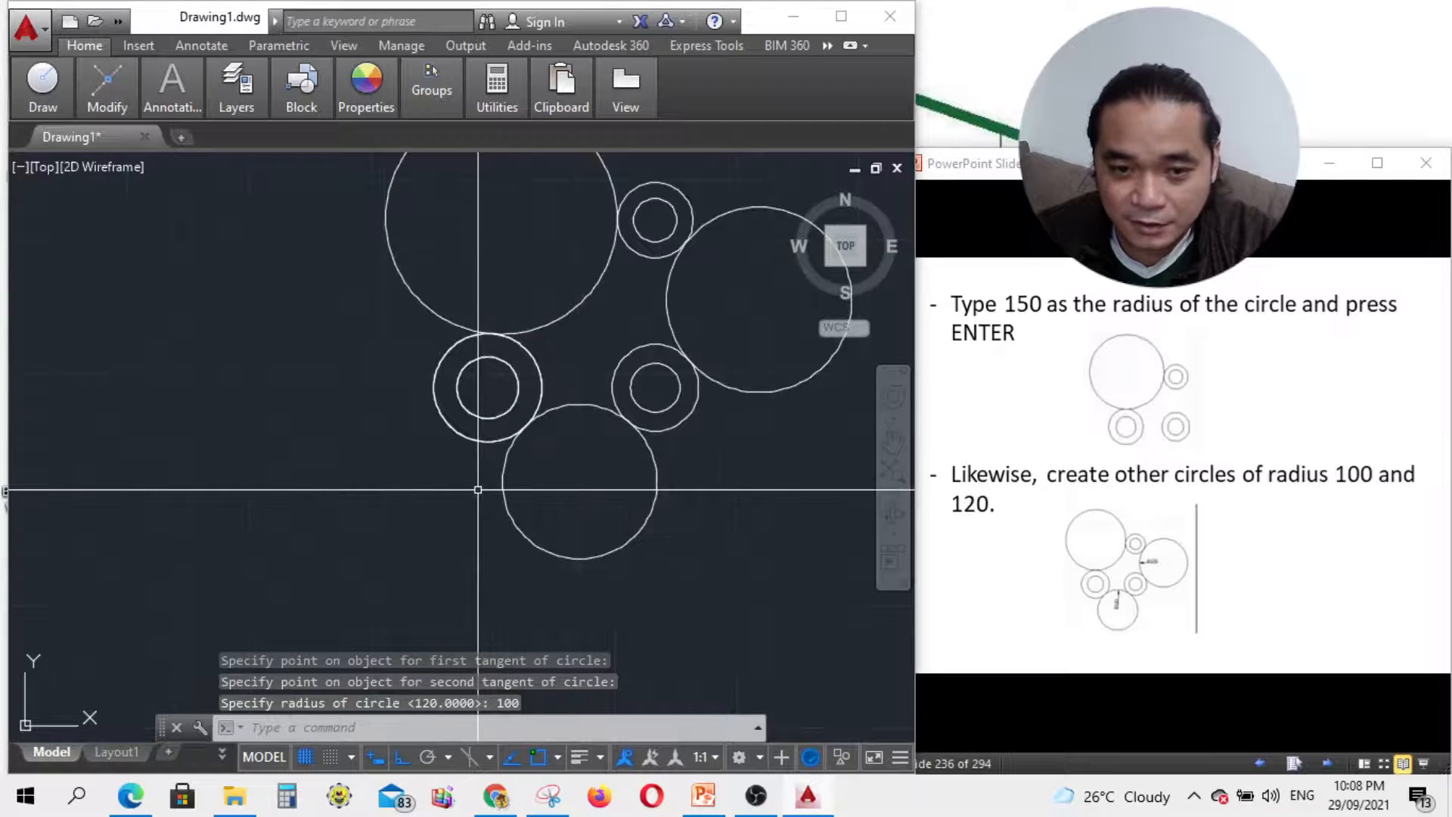
scroll(436, 409, "down", 3)
scroll(492, 479, "down", 2)
scroll(508, 359, "up", 2)
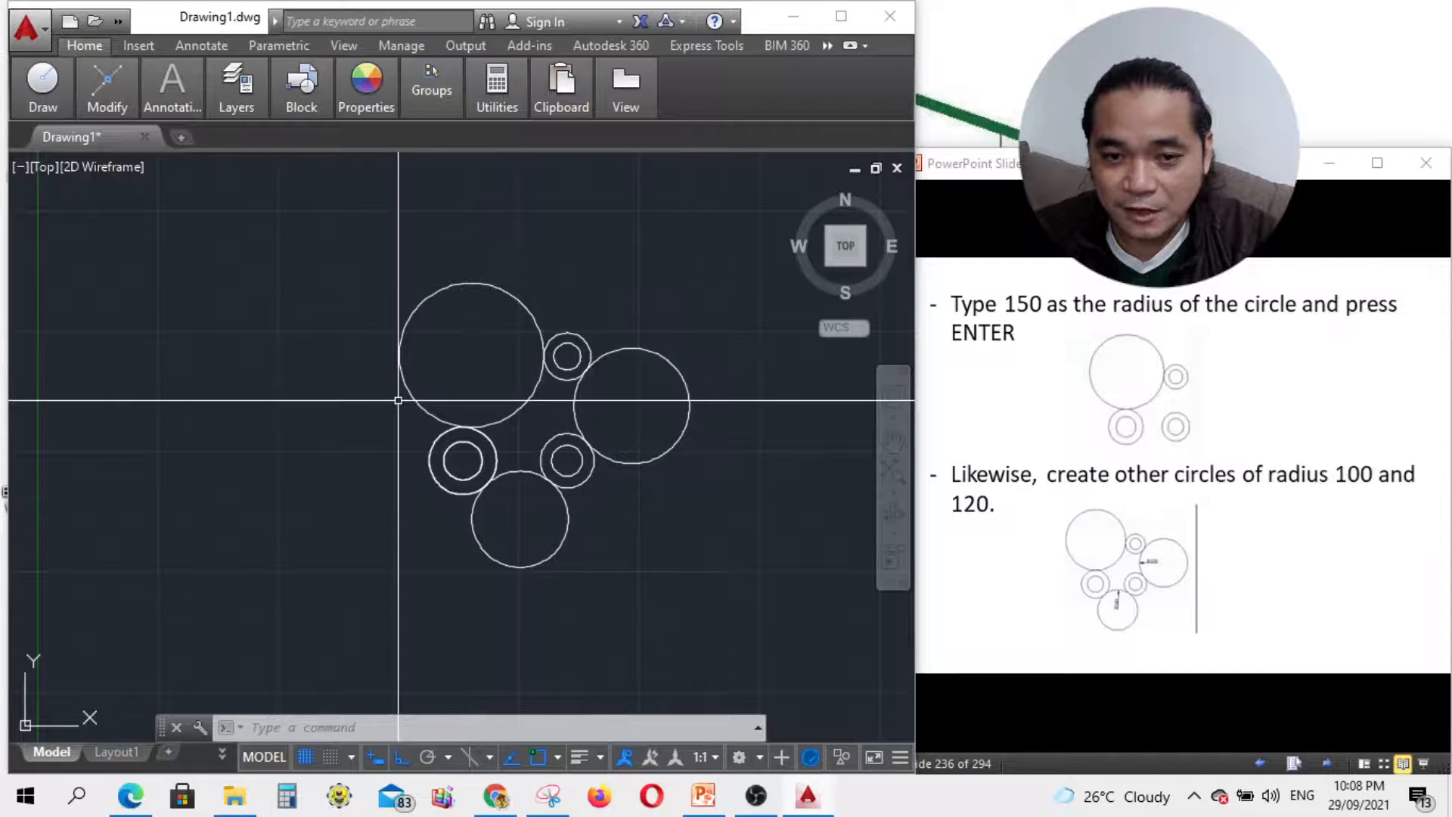
Step: Page the tutorial slides forward to the Trim tool steps and return to the drawing
left_click(1332, 762)
left_click(1334, 762)
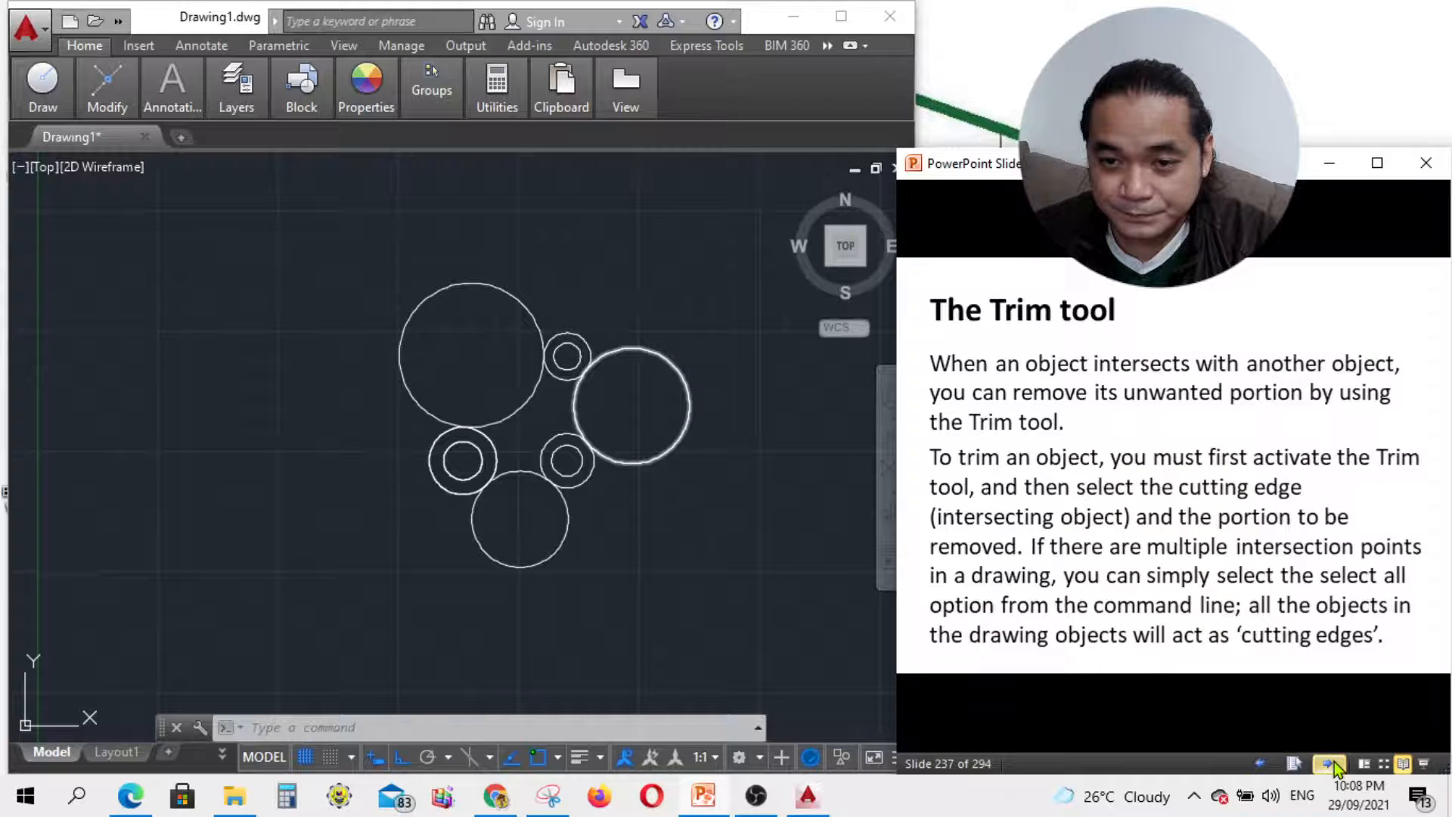
left_click(1264, 762)
left_click(754, 809)
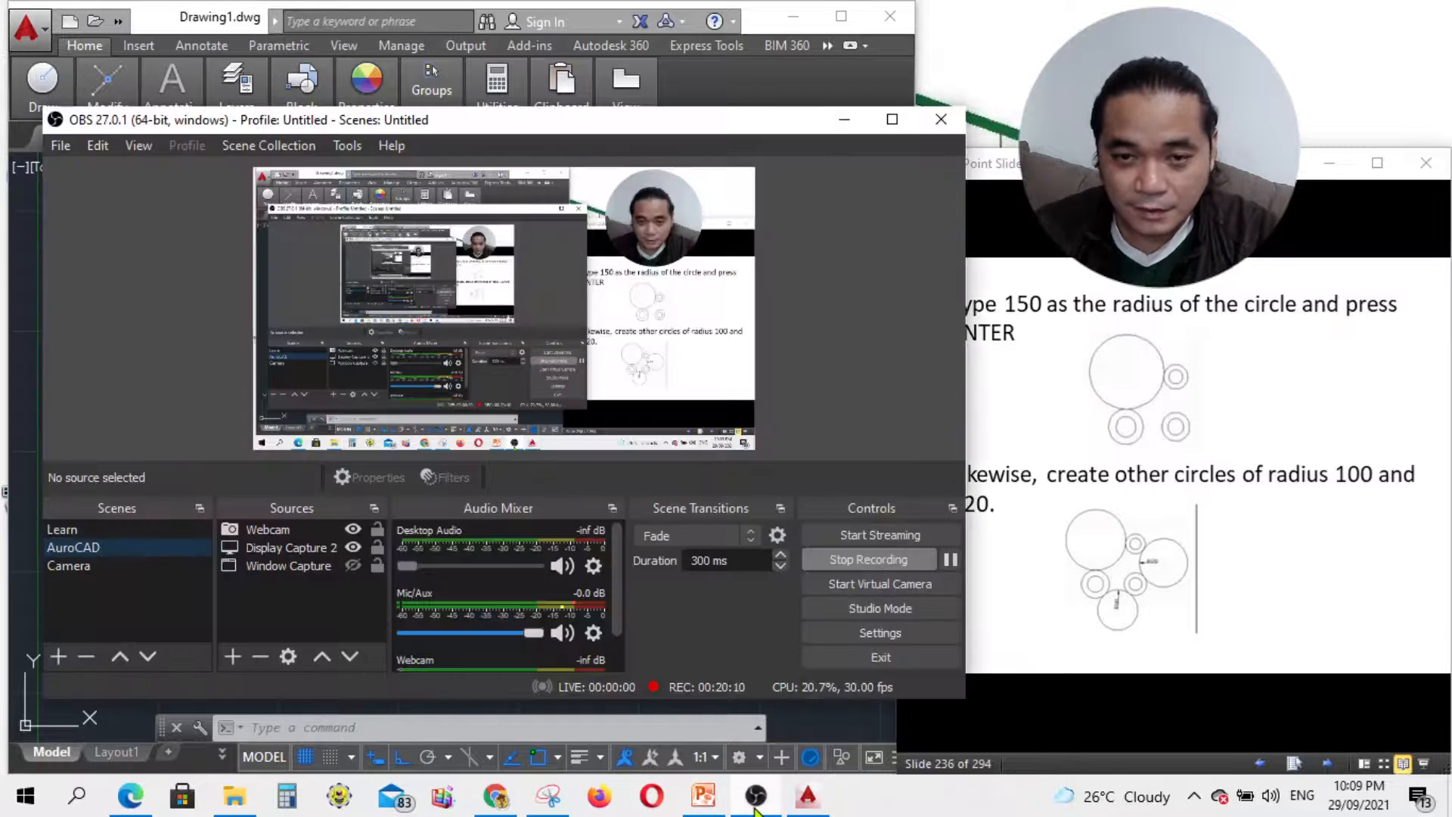
left_click(755, 810)
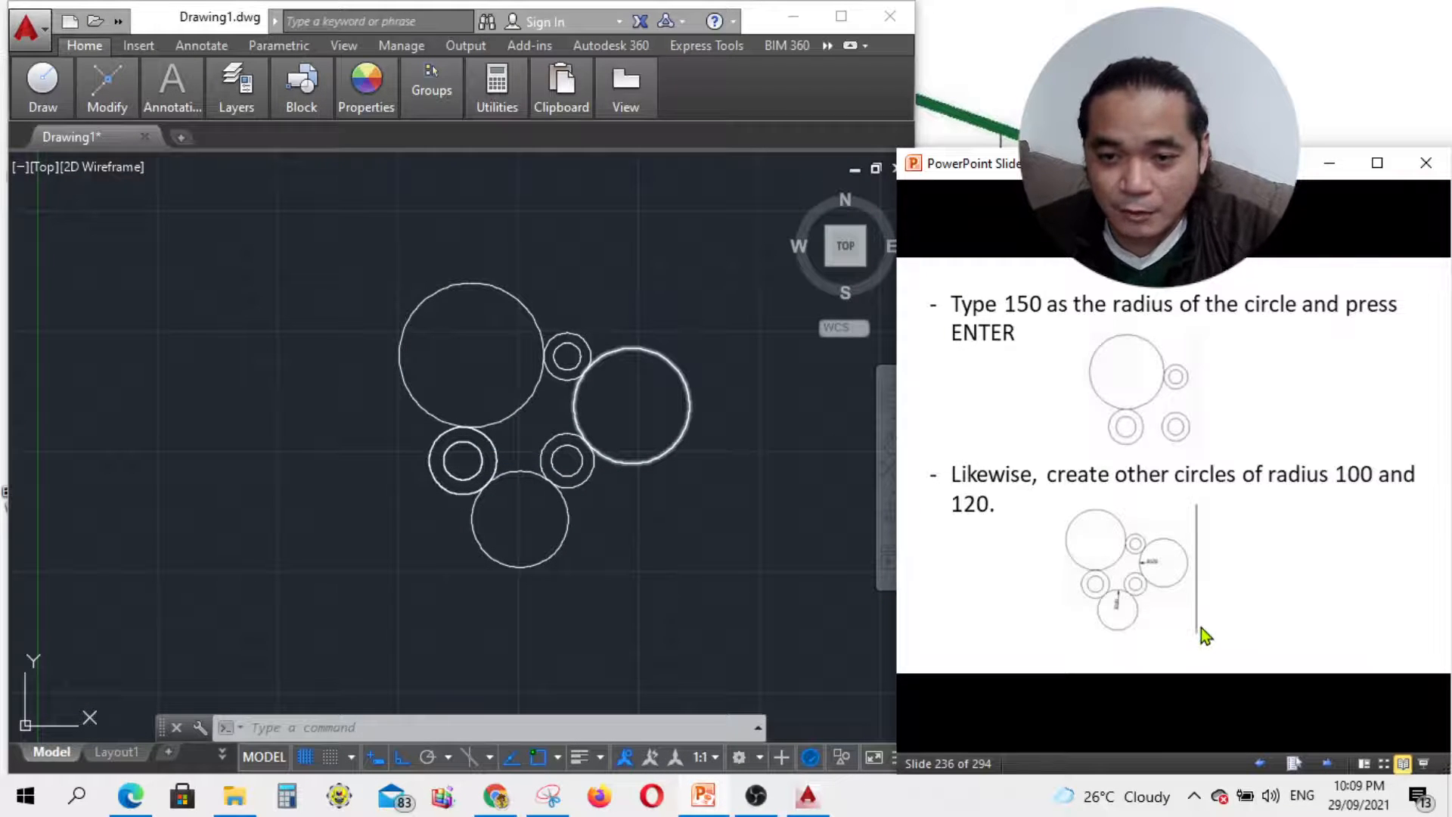
left_click(1327, 764)
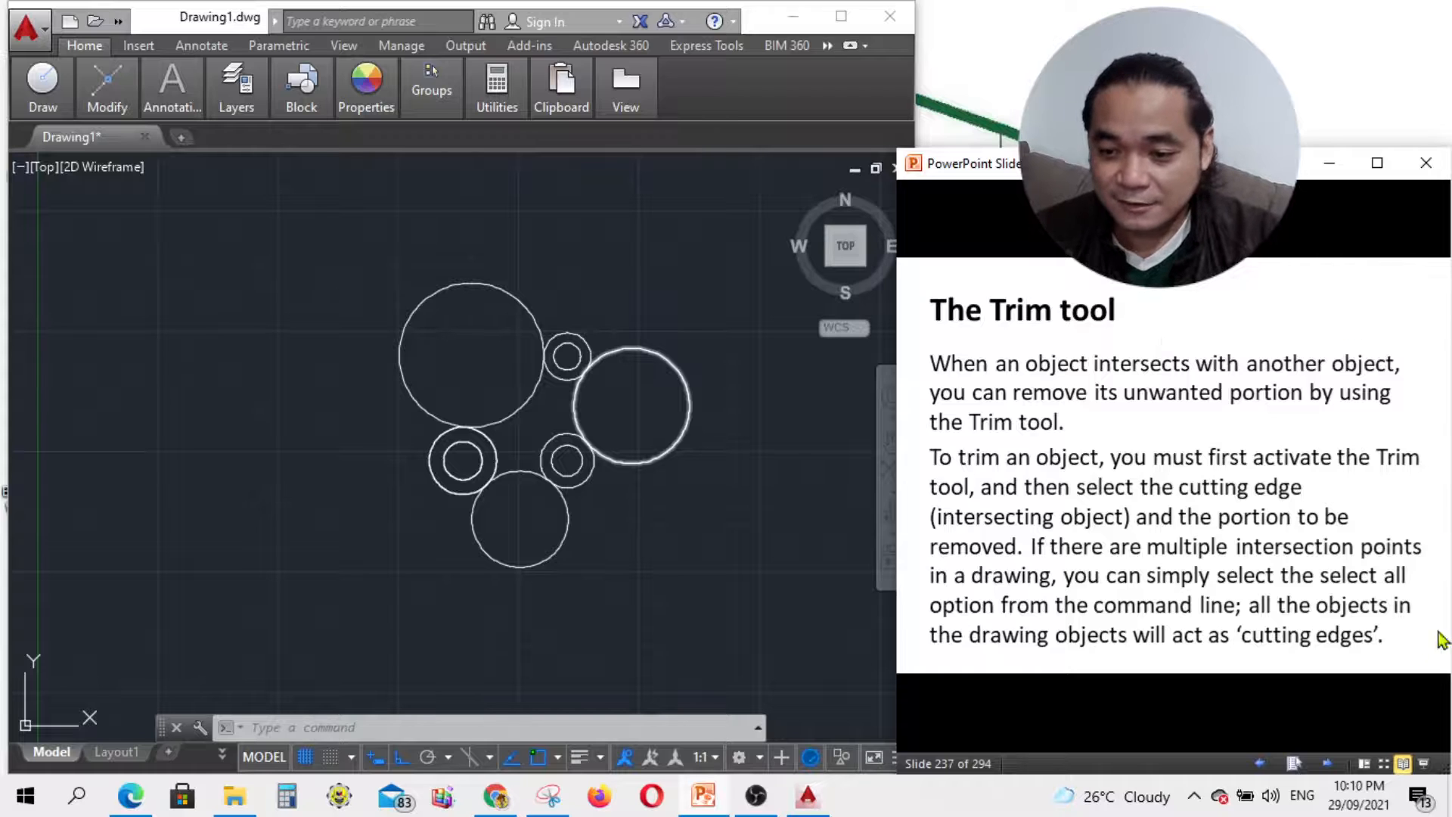
left_click(1326, 763)
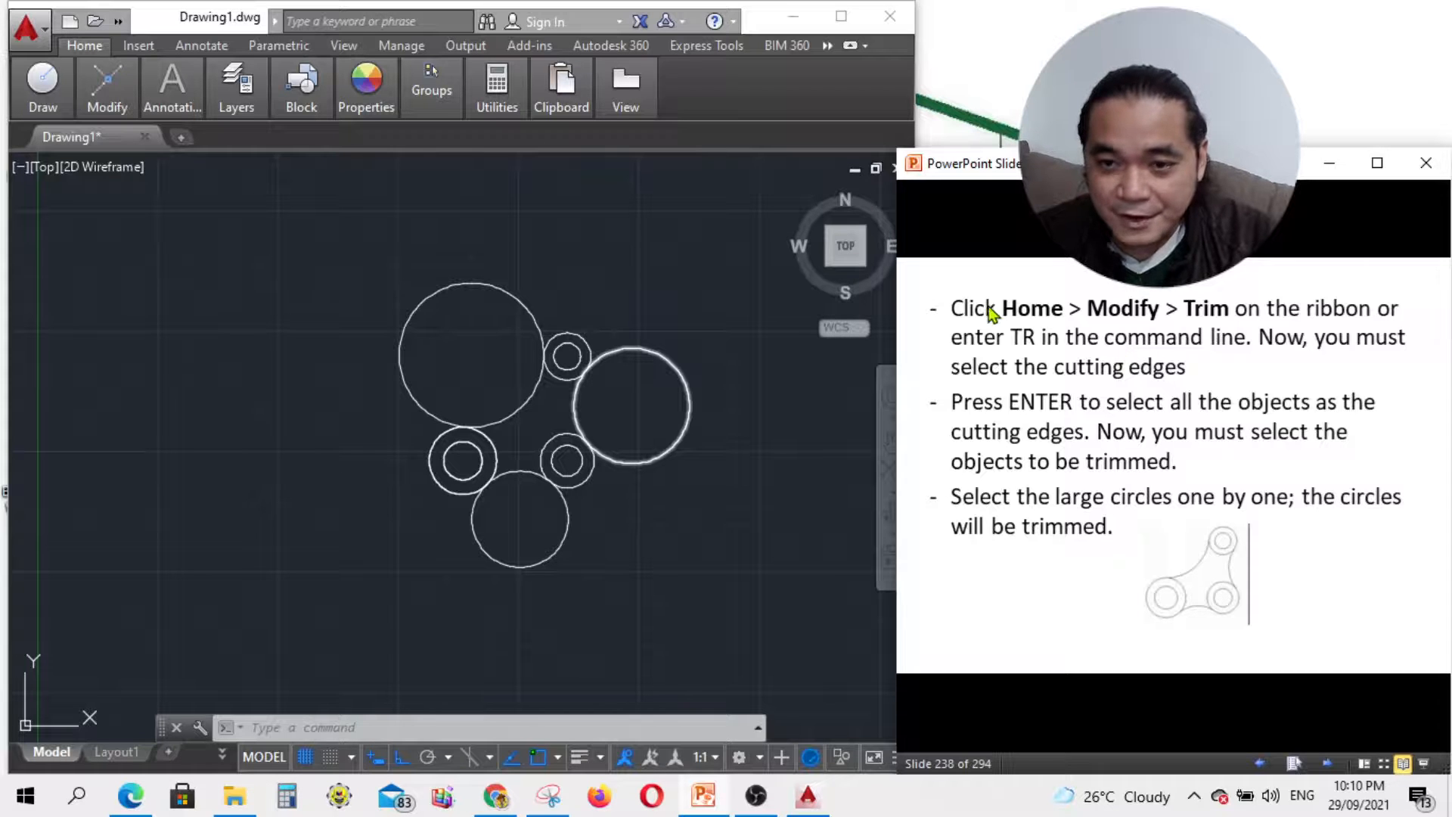
left_click(785, 533)
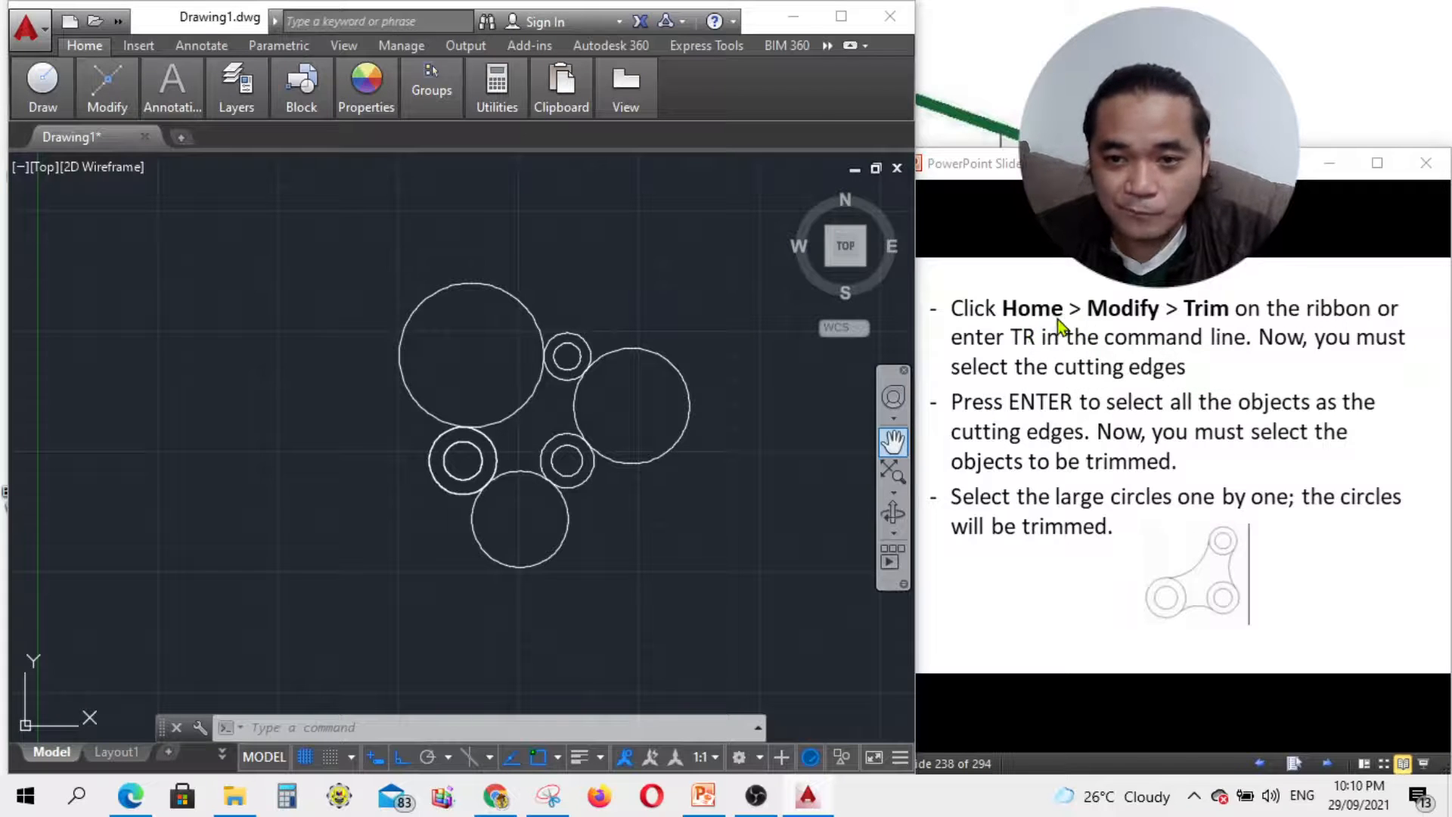
mouse_move(106, 97)
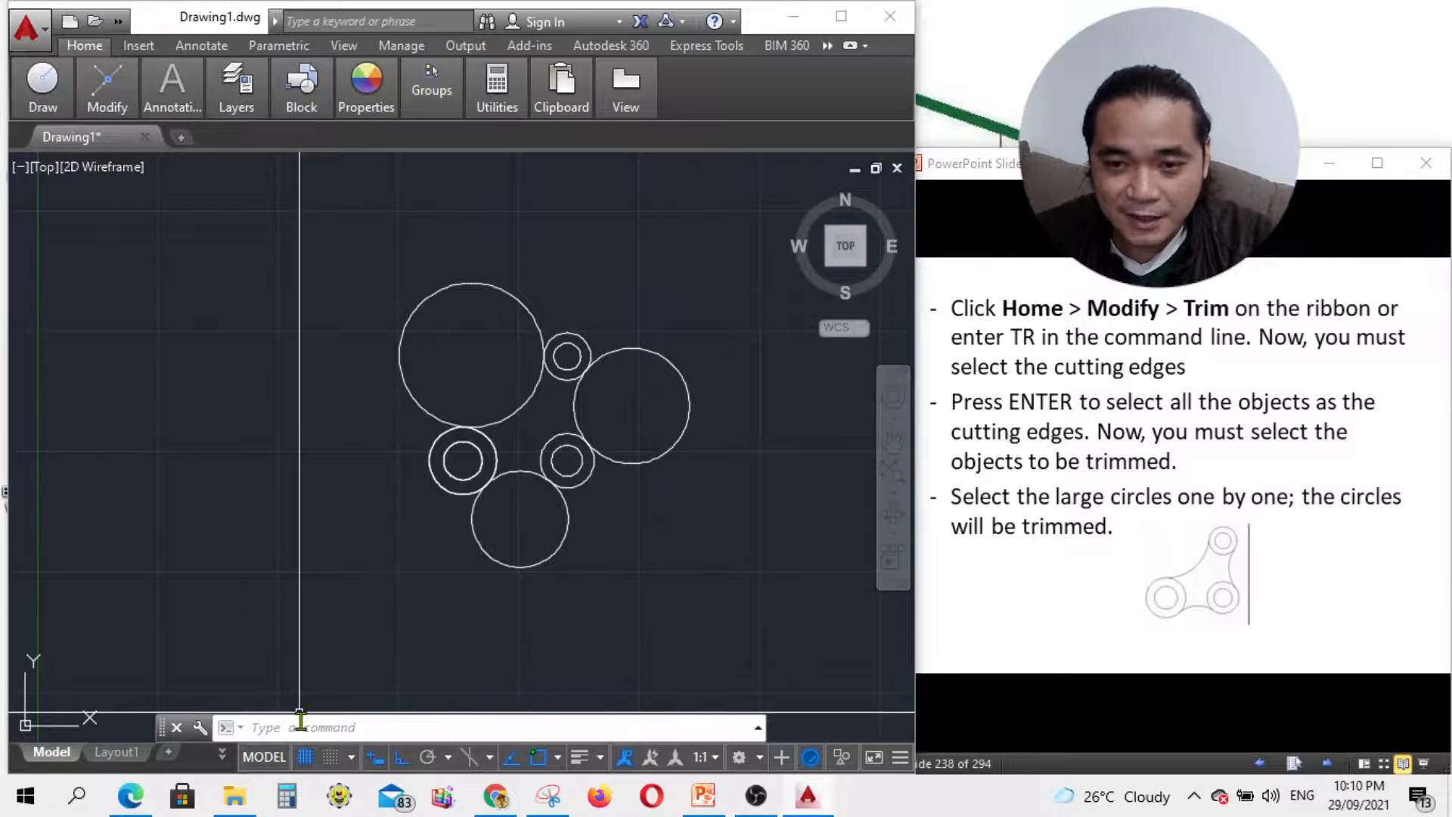
Step: Trim the large upper-left, right and bottom circles with TR, using every object as a cutting edge
left_click(300, 722)
type("TR")
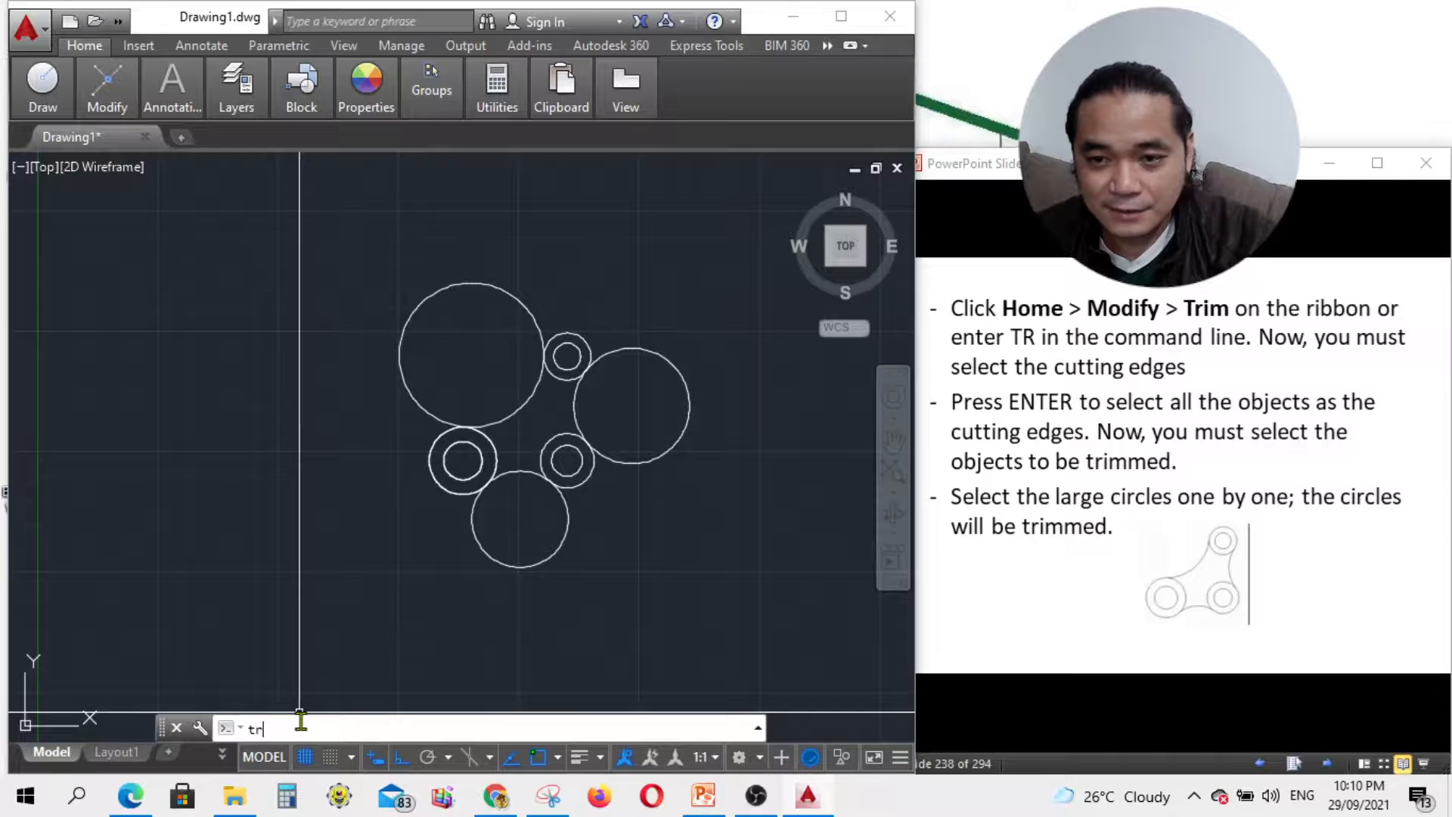
key("Return")
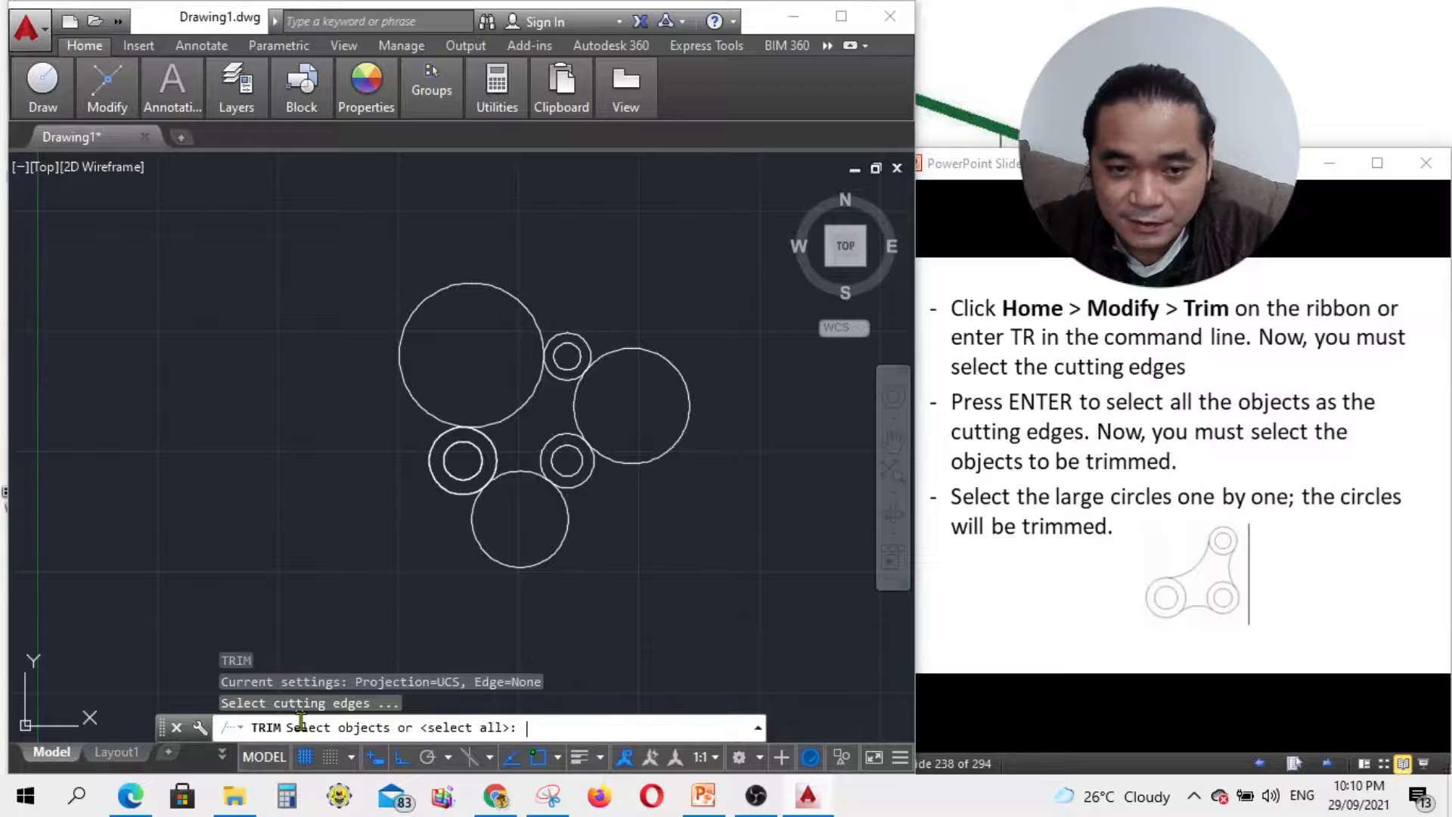
key("Return")
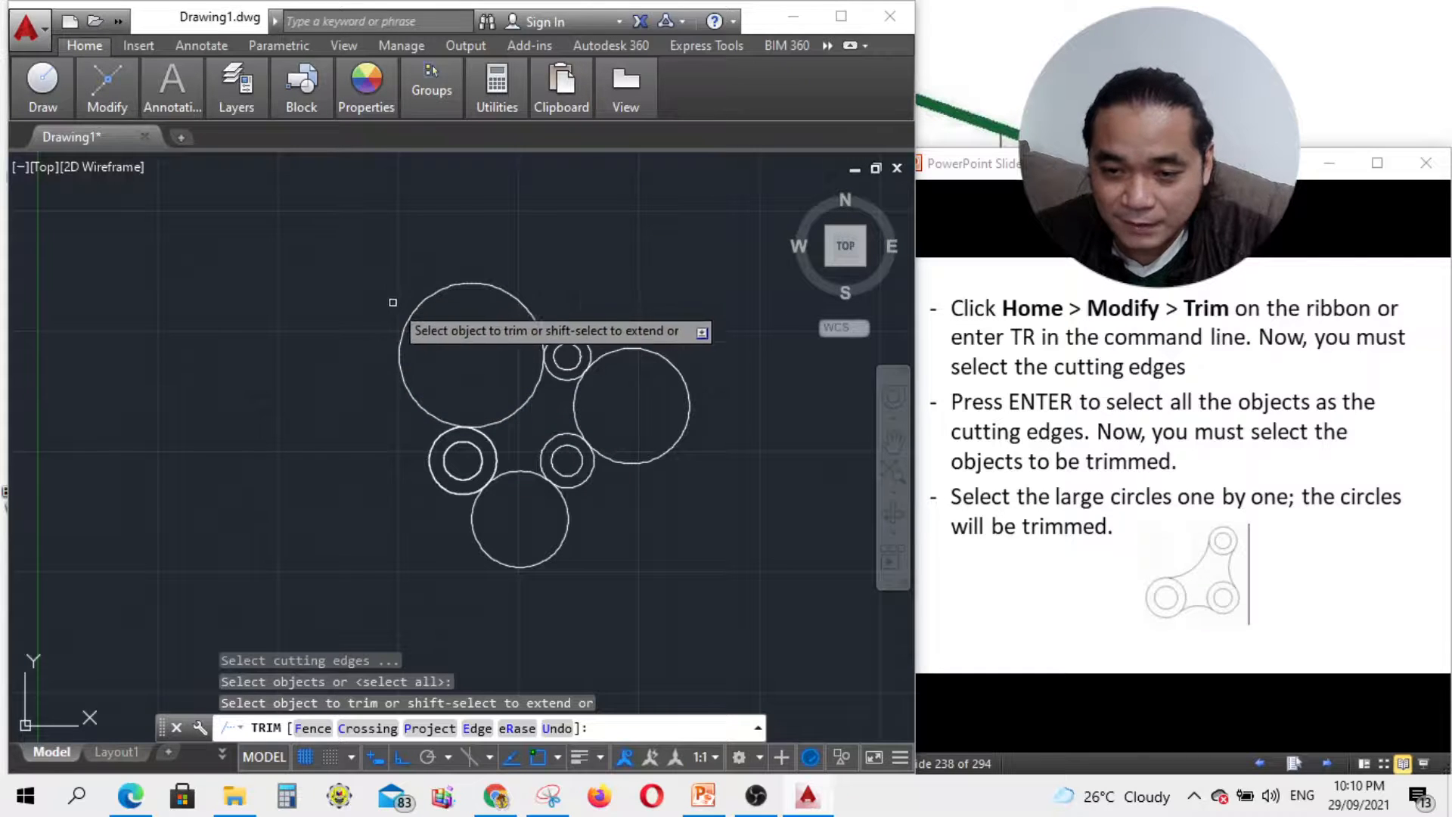
left_click(486, 287)
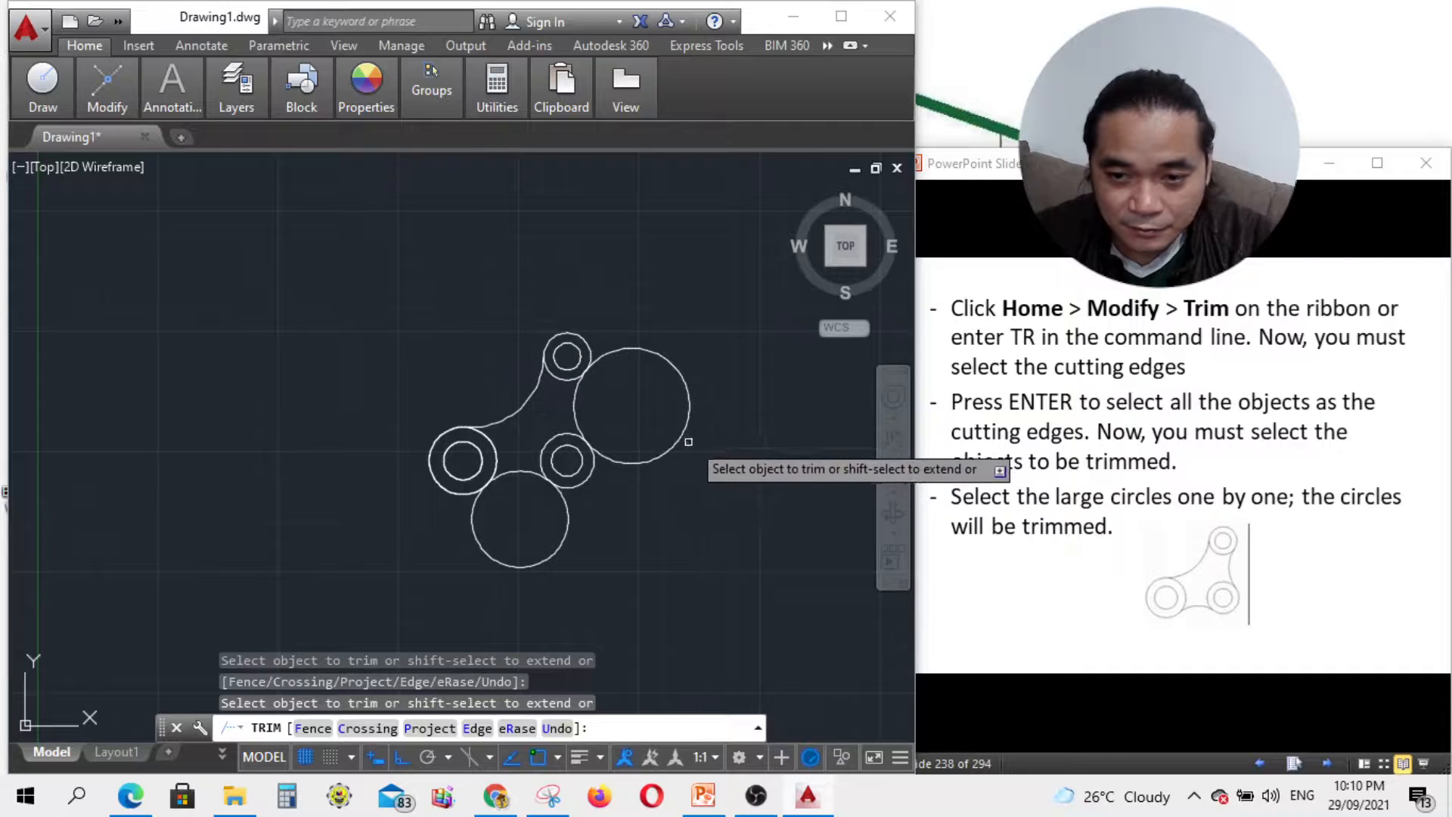
left_click(689, 416)
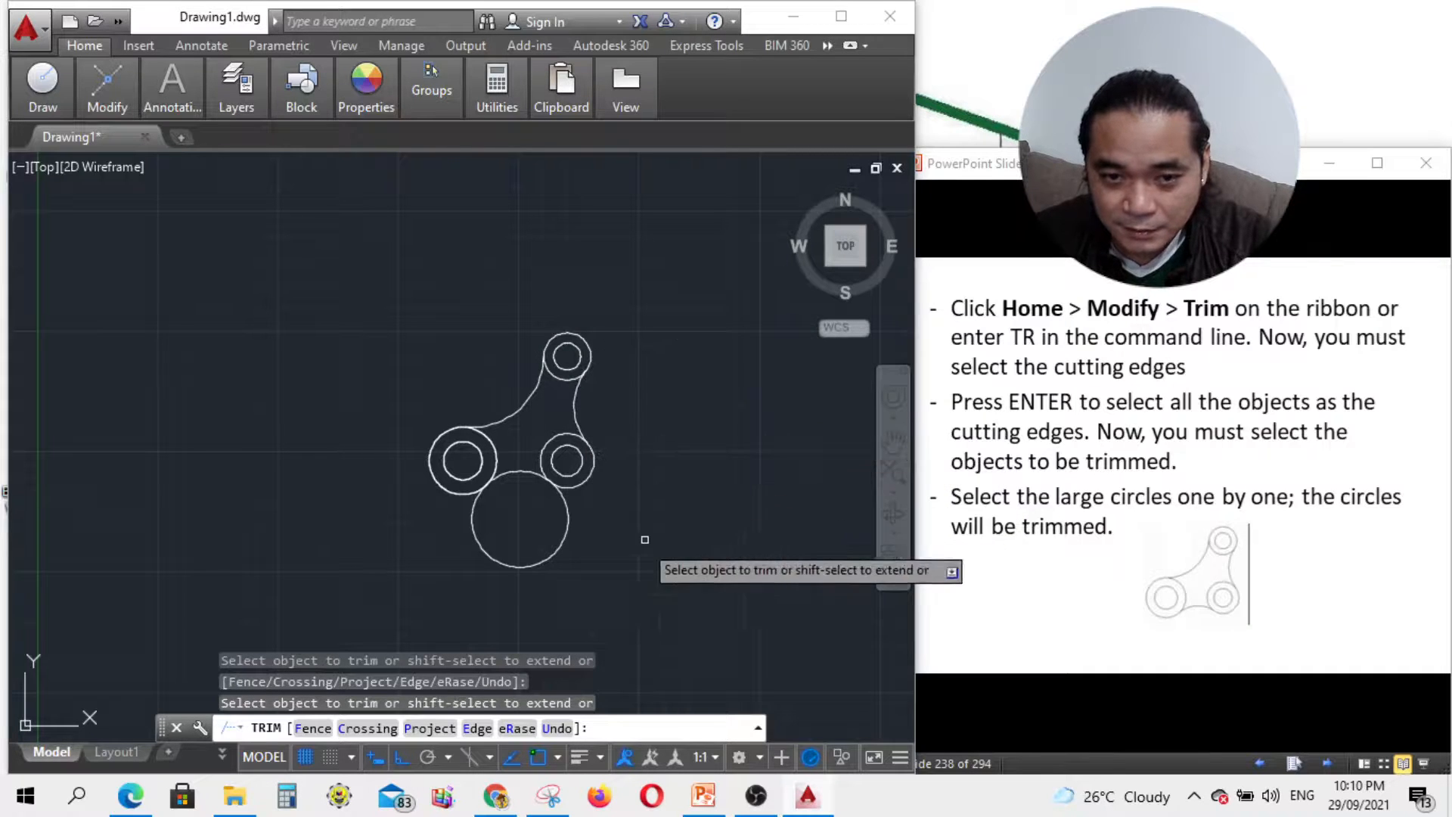
left_click(567, 544)
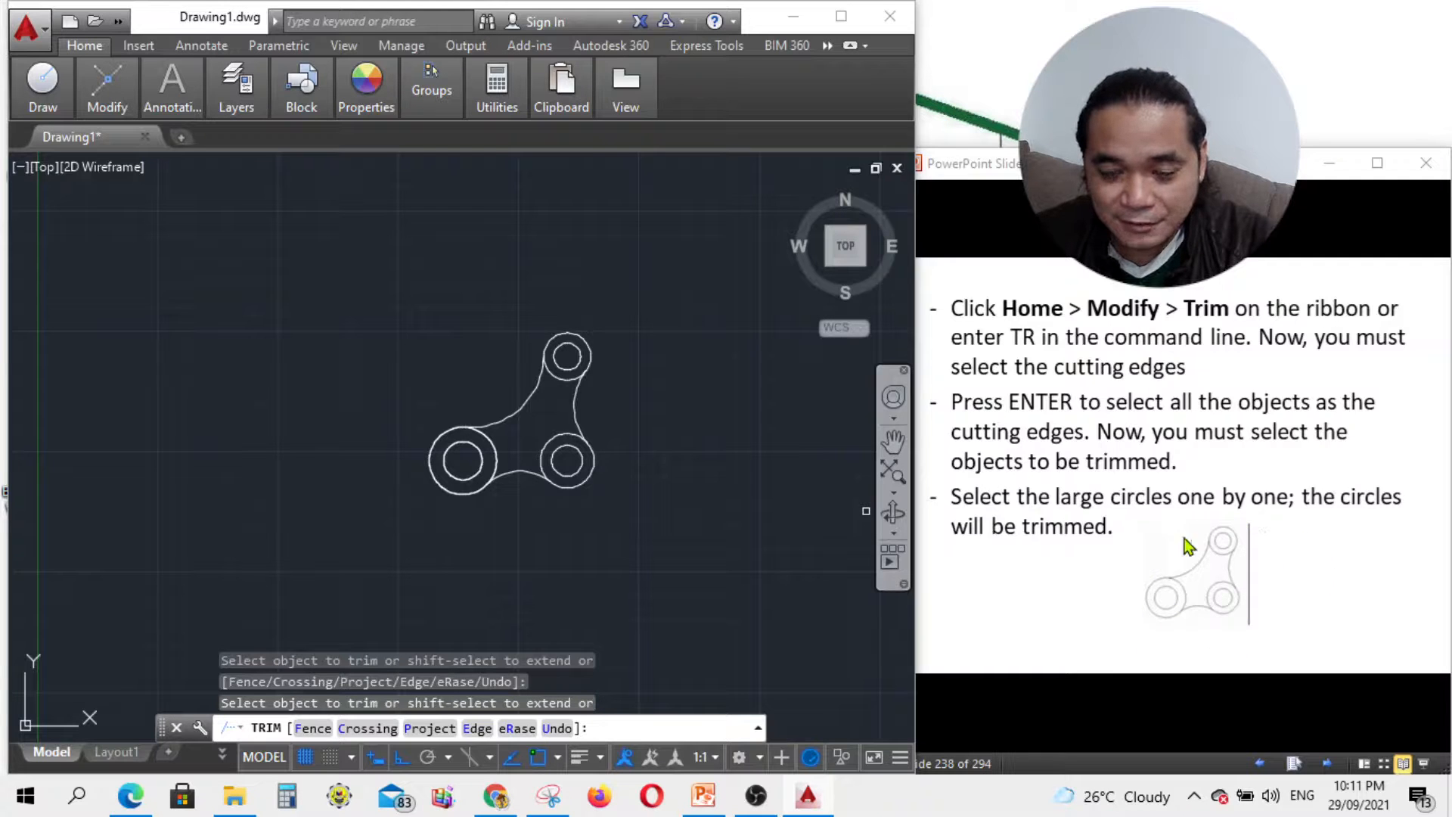
Step: Page the tutorial slides forward, then back to the trim-other-circles slide
left_click(1327, 764)
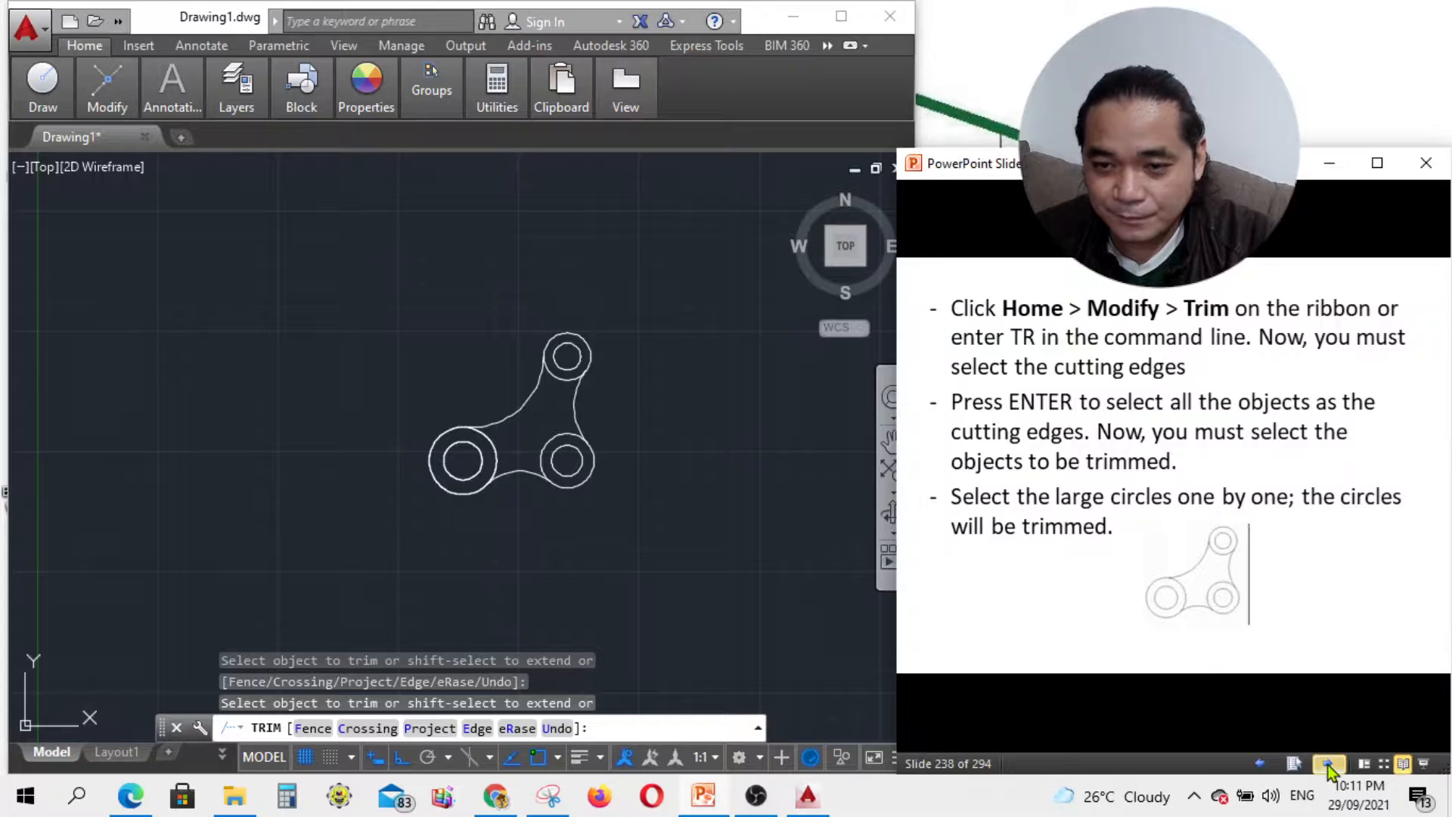
left_click(1327, 765)
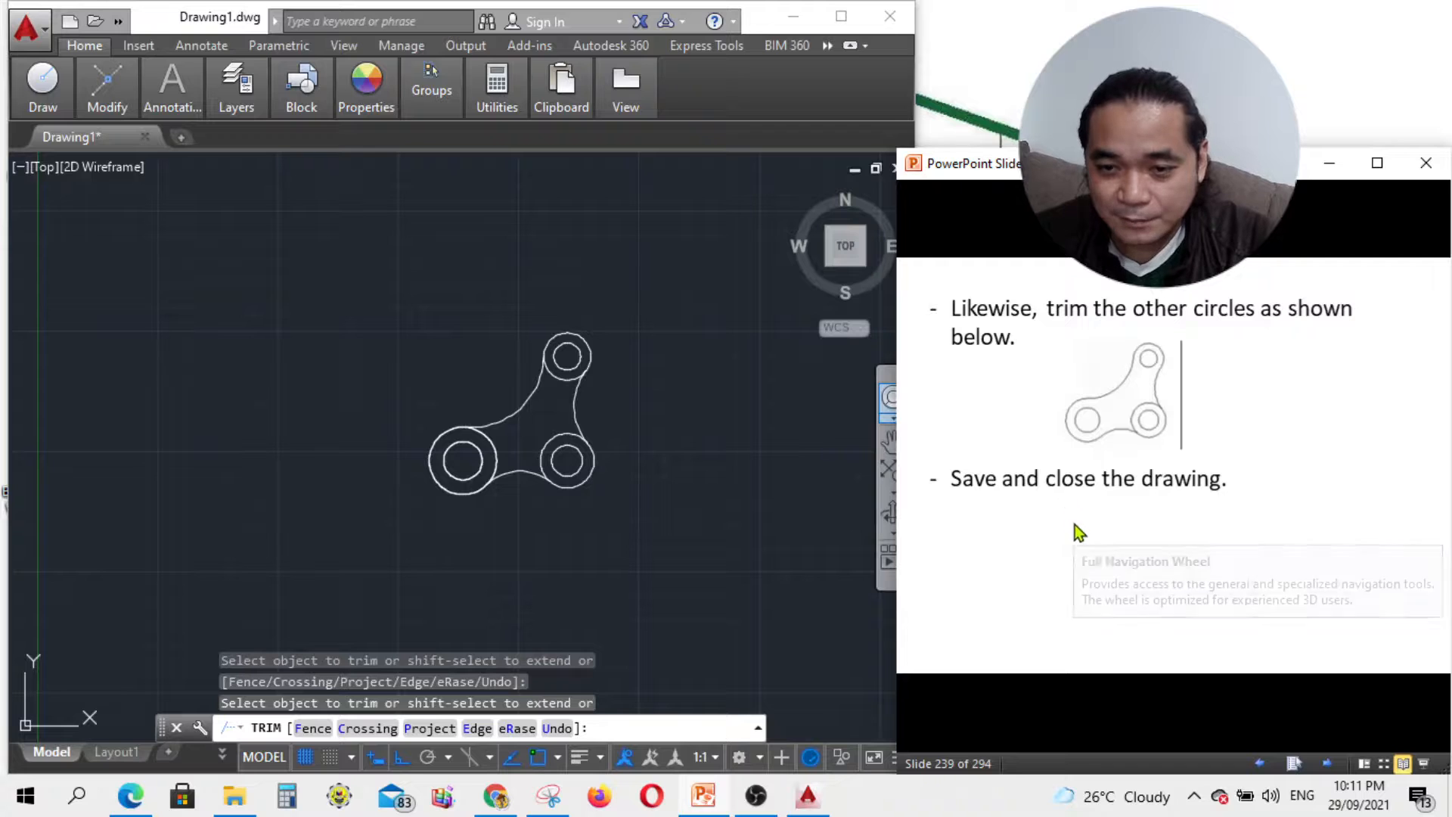
left_click(1328, 763)
left_click(1262, 765)
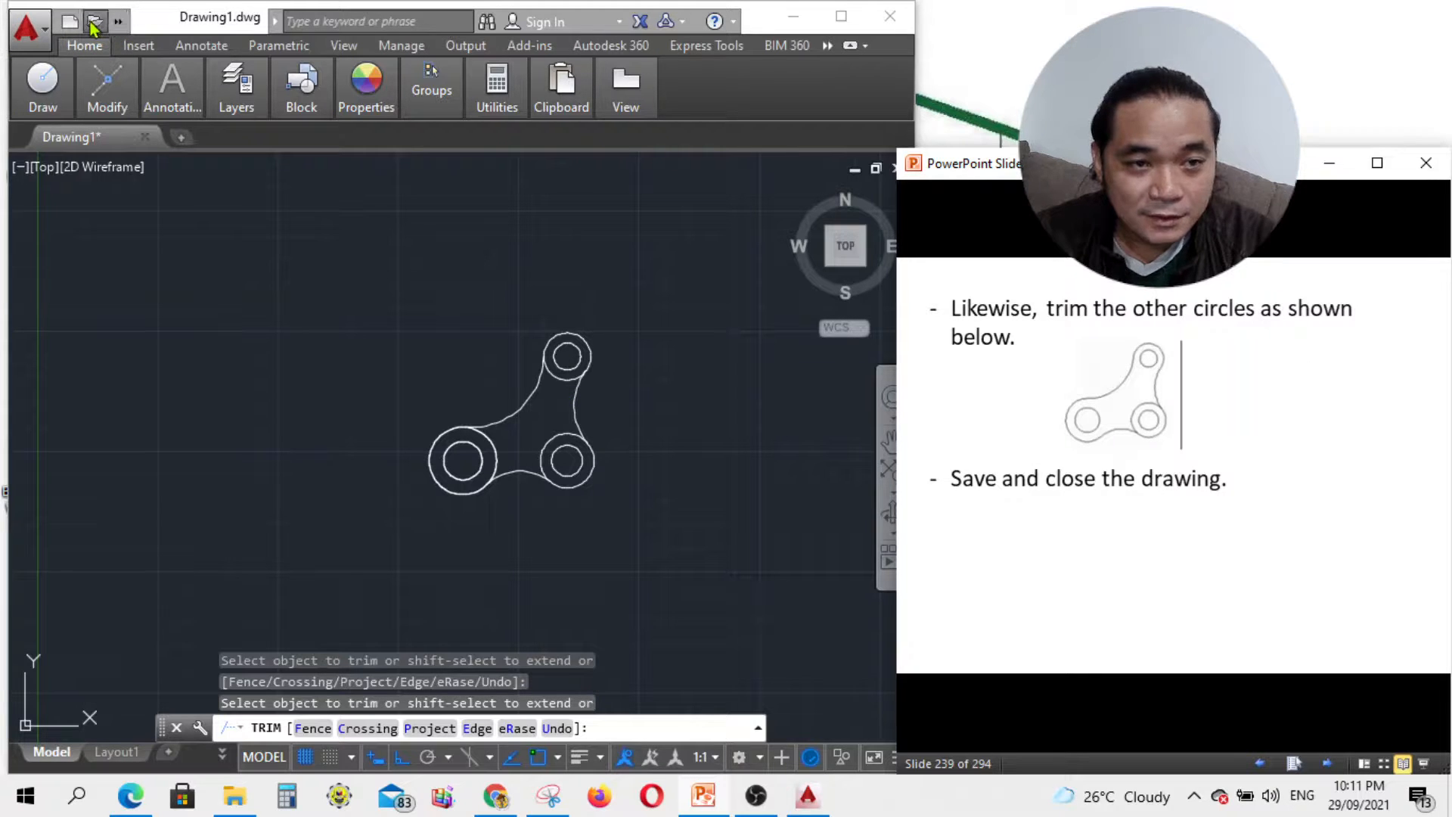
Step: Start Save As and browse to E: > inhinyerong cowboy > Learning Sessions > AutoCAD > Exercises
left_click(44, 29)
left_click(43, 29)
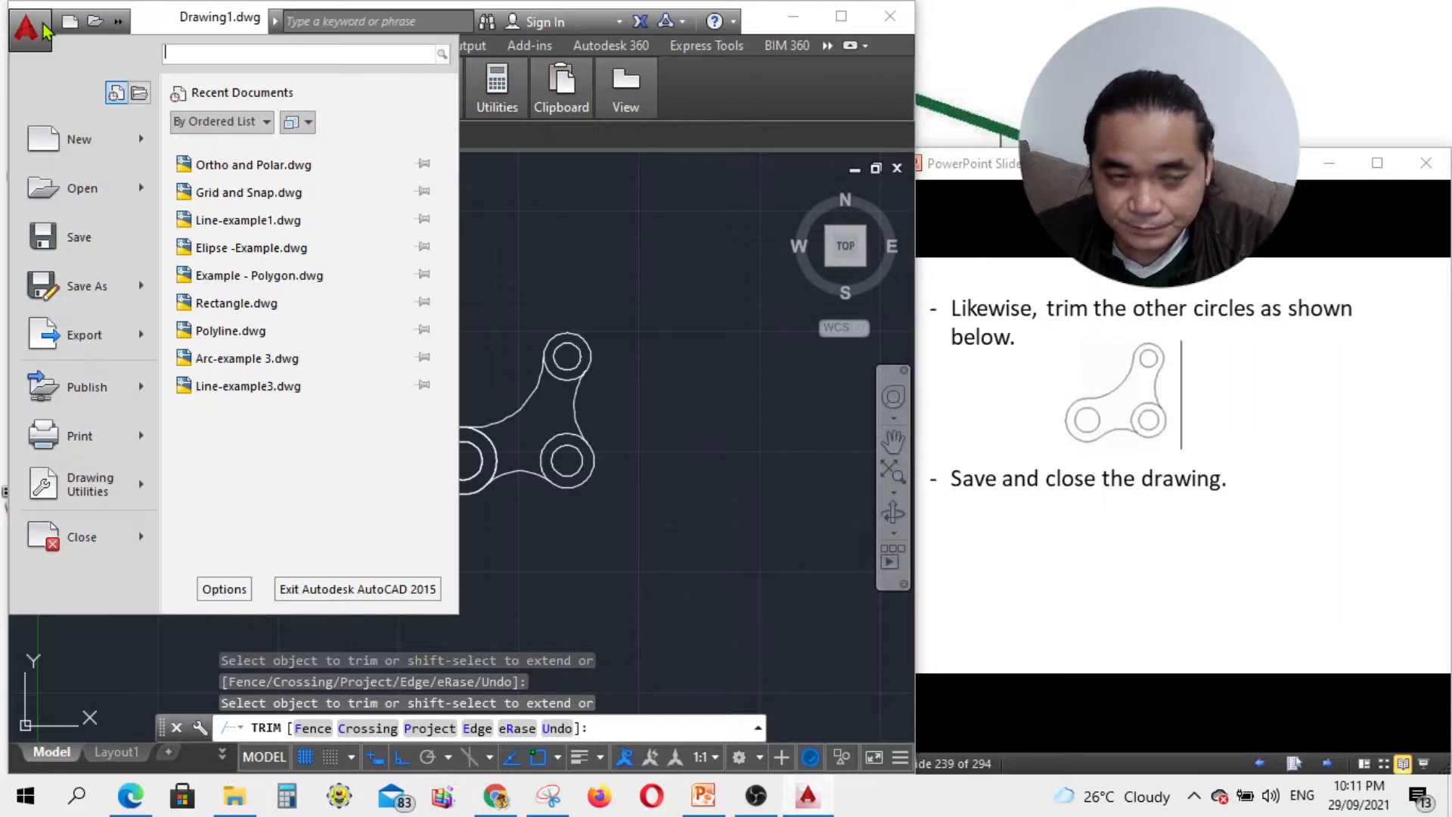
left_click(83, 288)
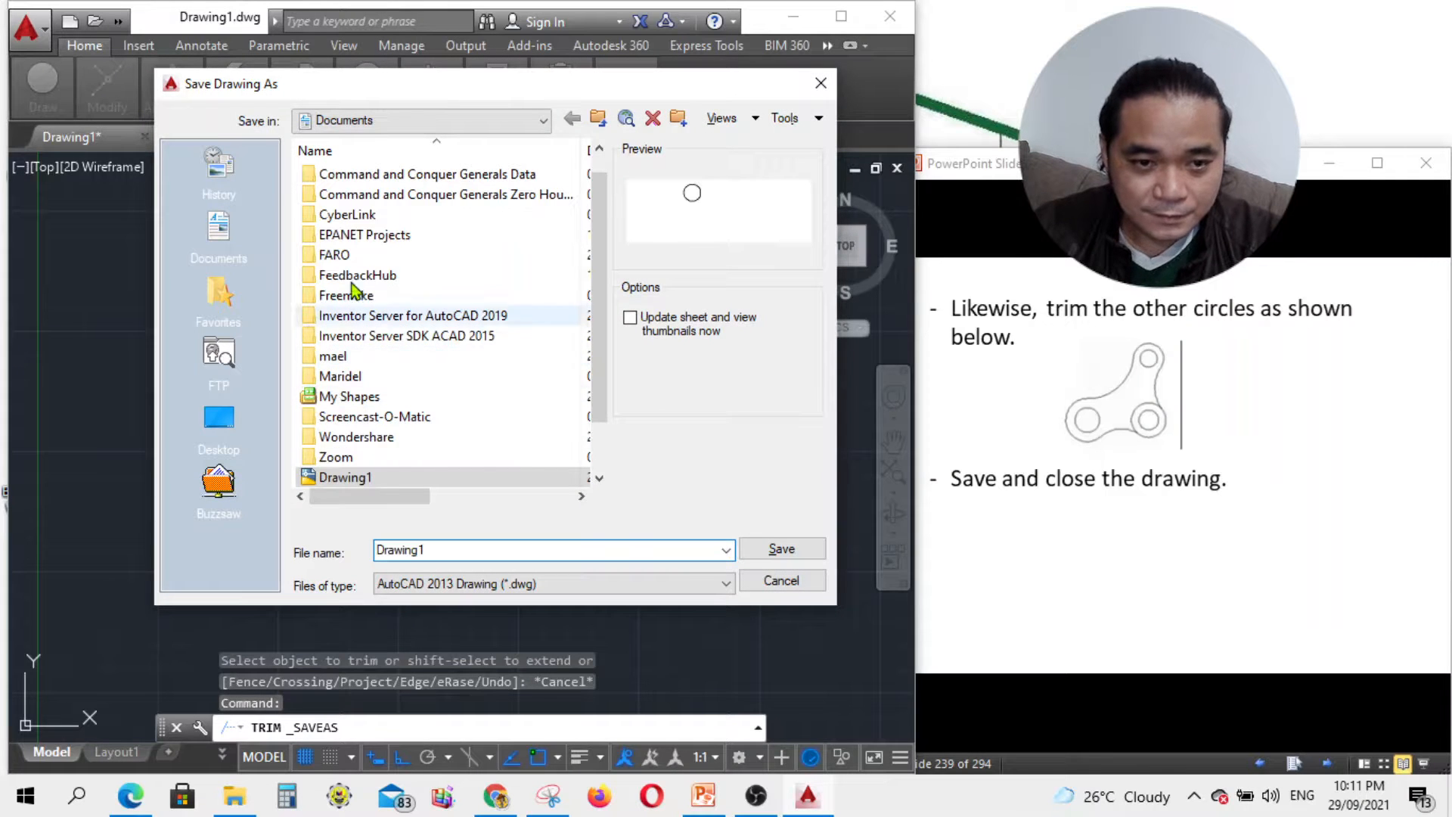
left_click(364, 121)
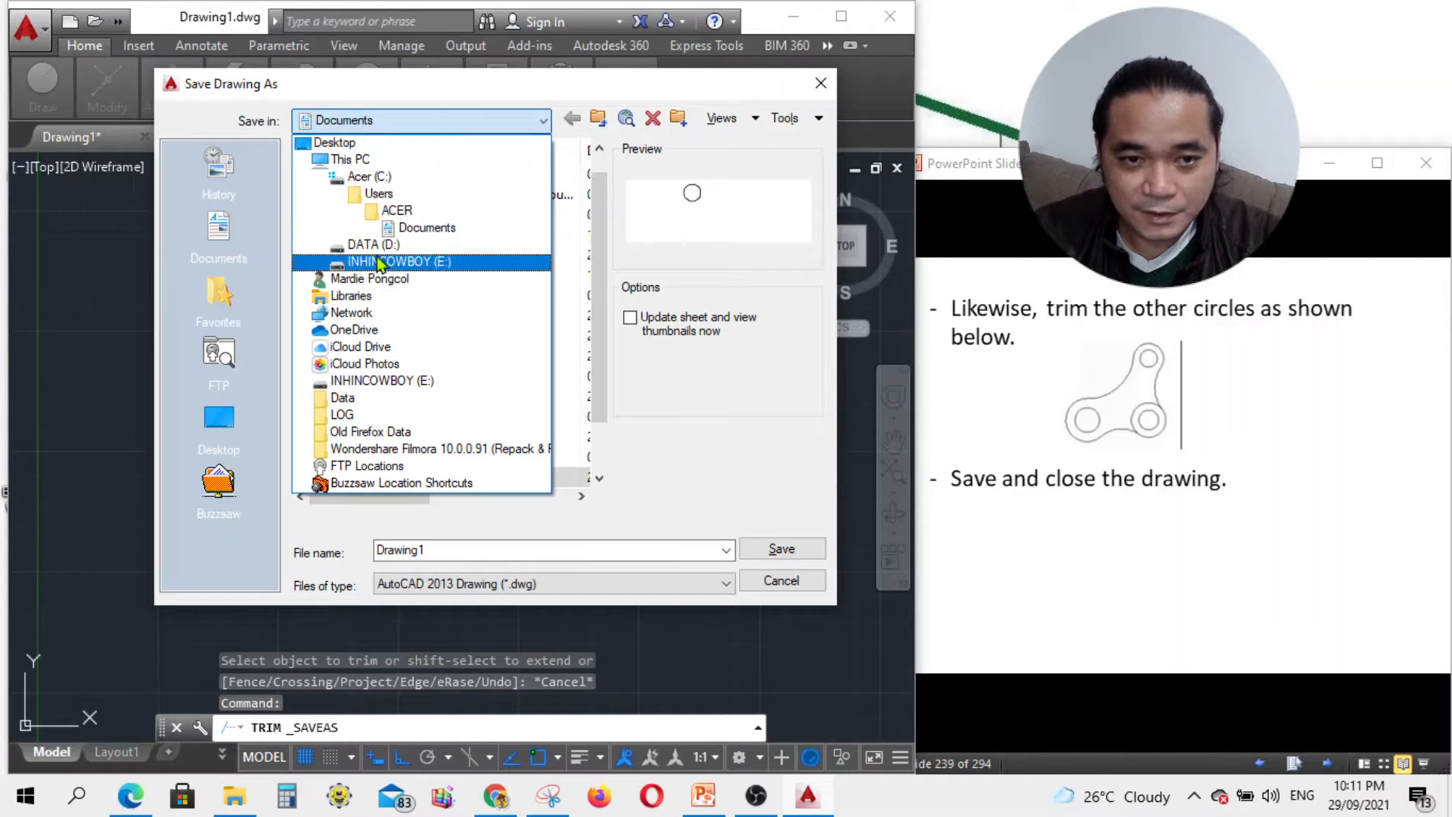
left_click(383, 262)
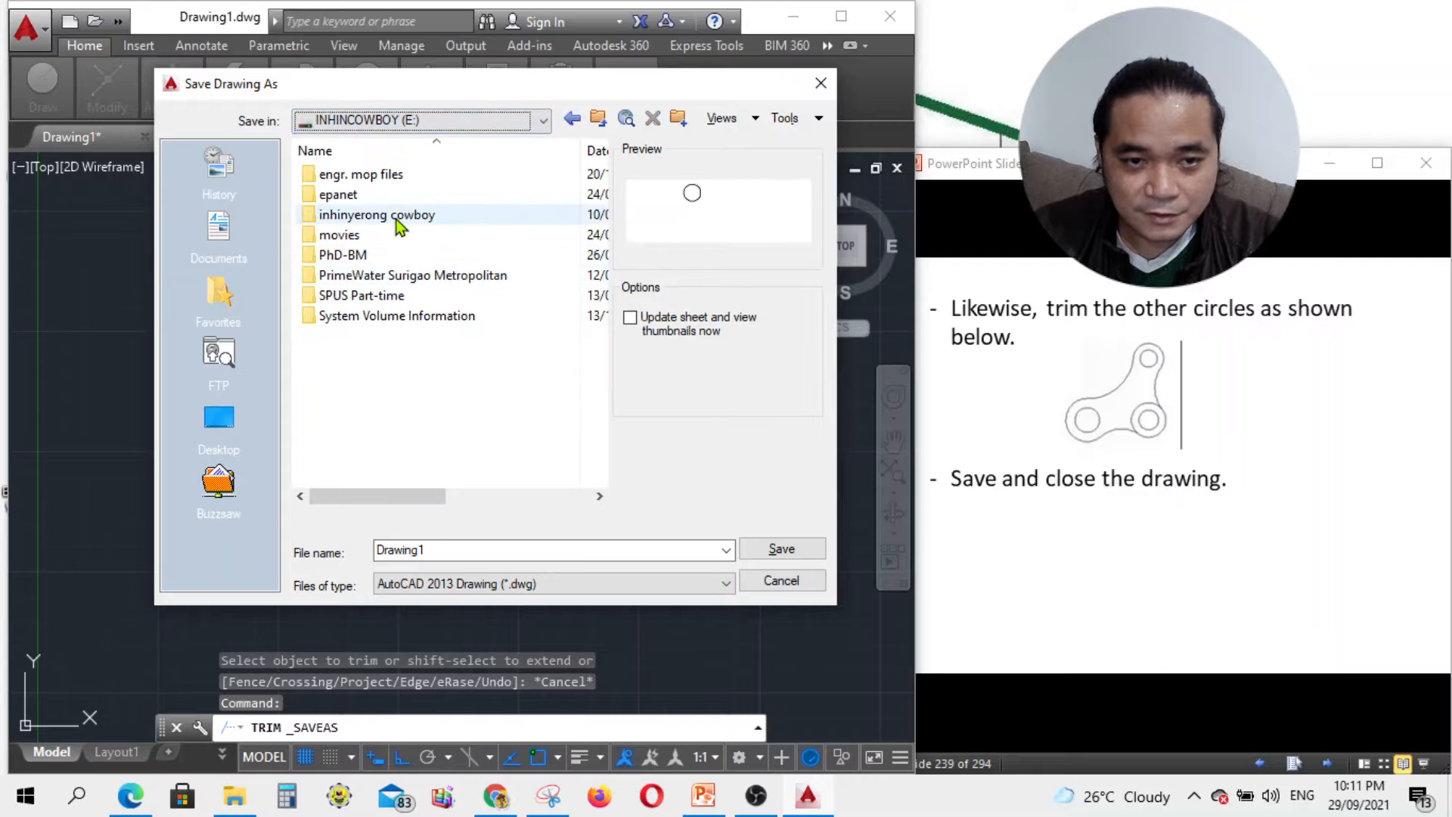
double_click(421, 215)
double_click(370, 196)
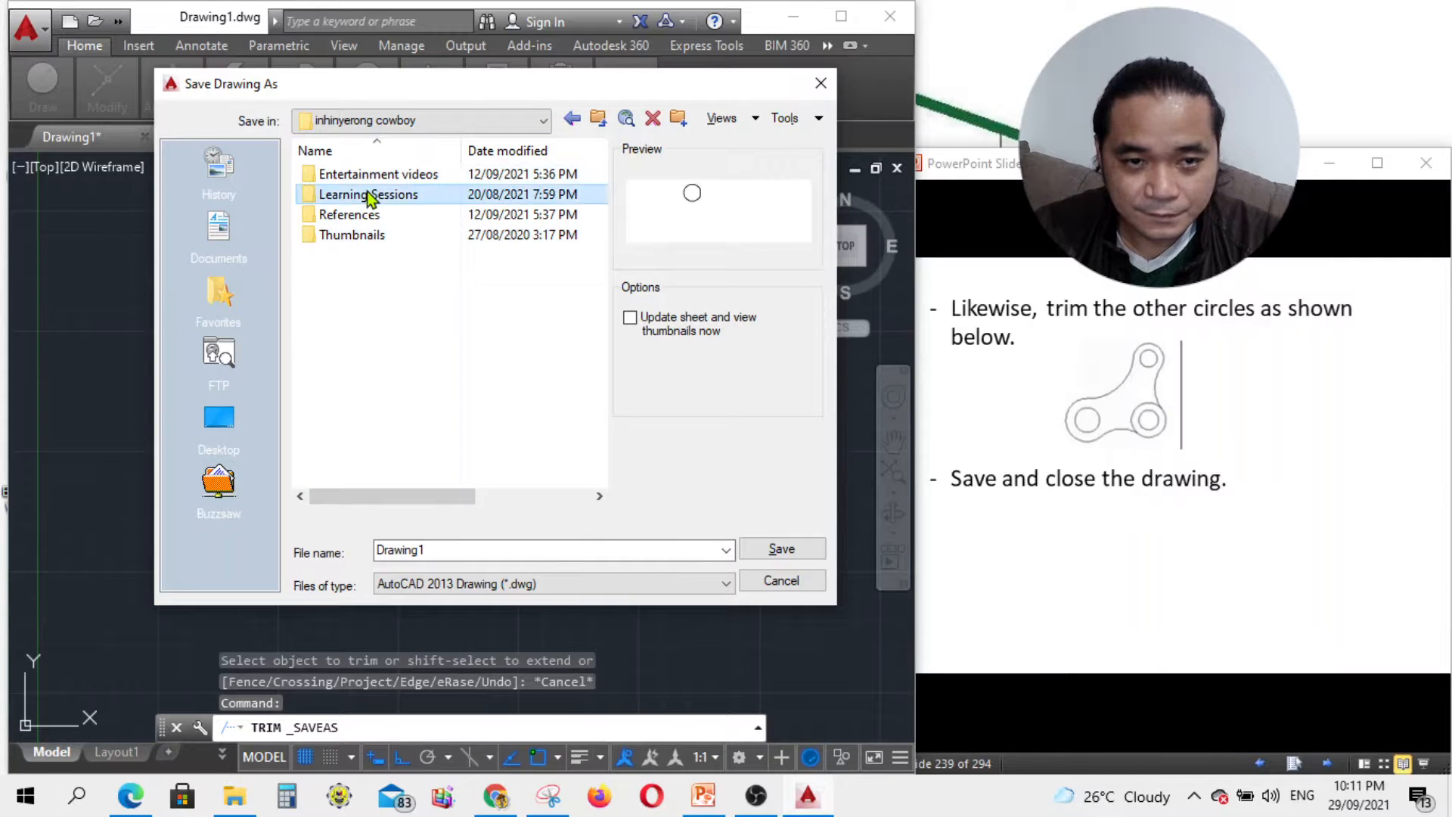
double_click(360, 174)
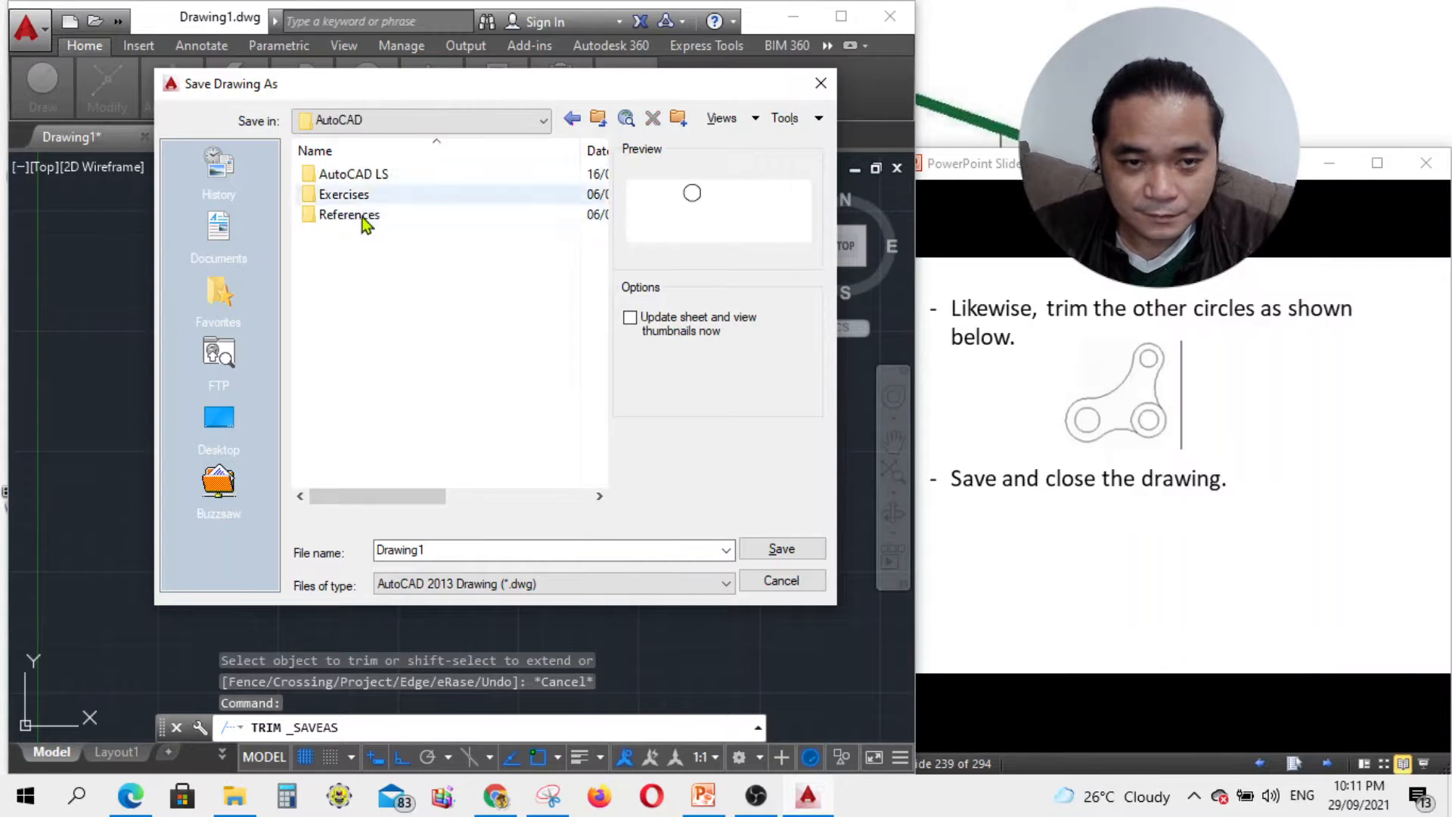
double_click(366, 195)
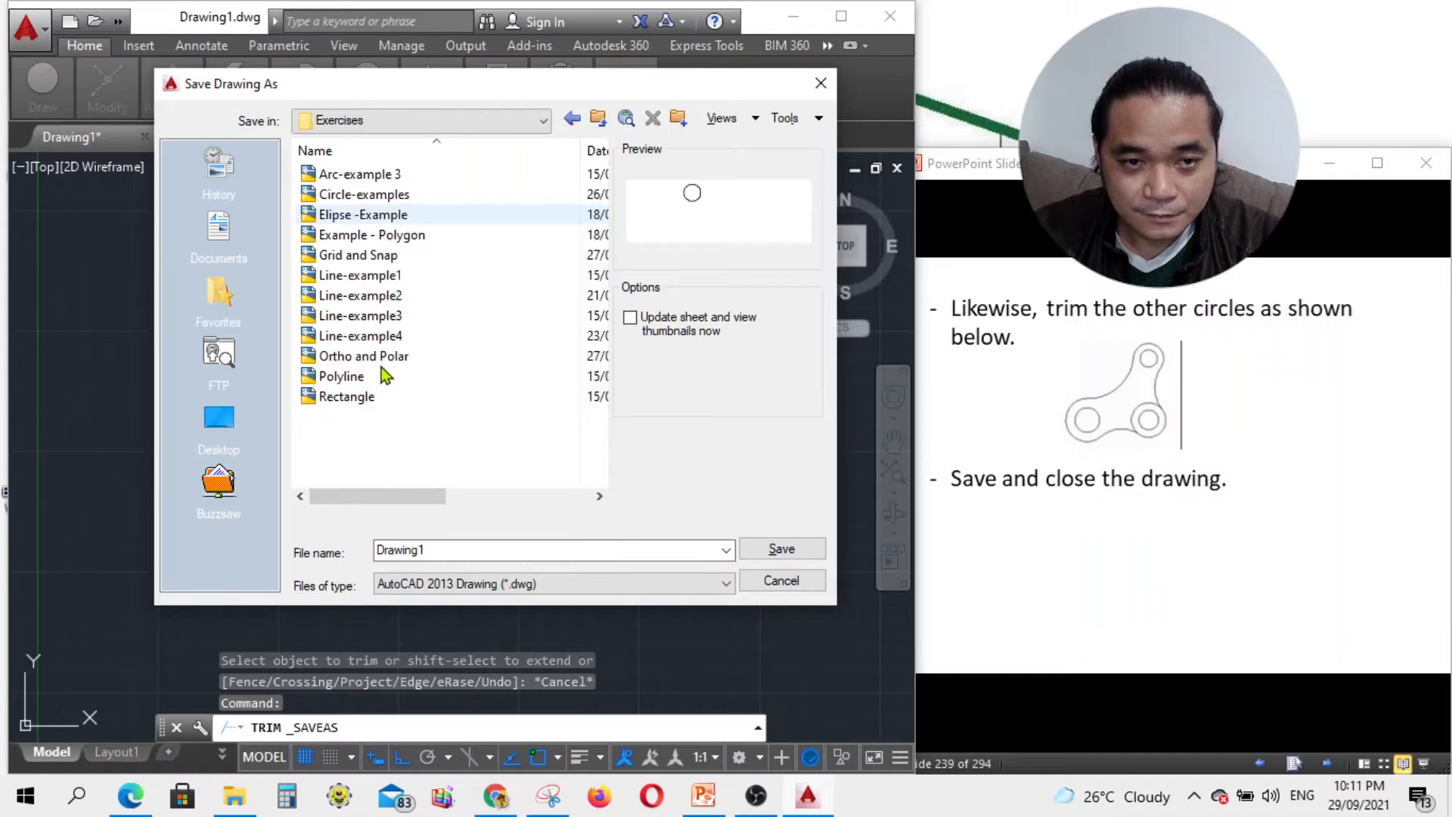
Step: Save the drawing there as 'Editing tools 1'
double_click(451, 551)
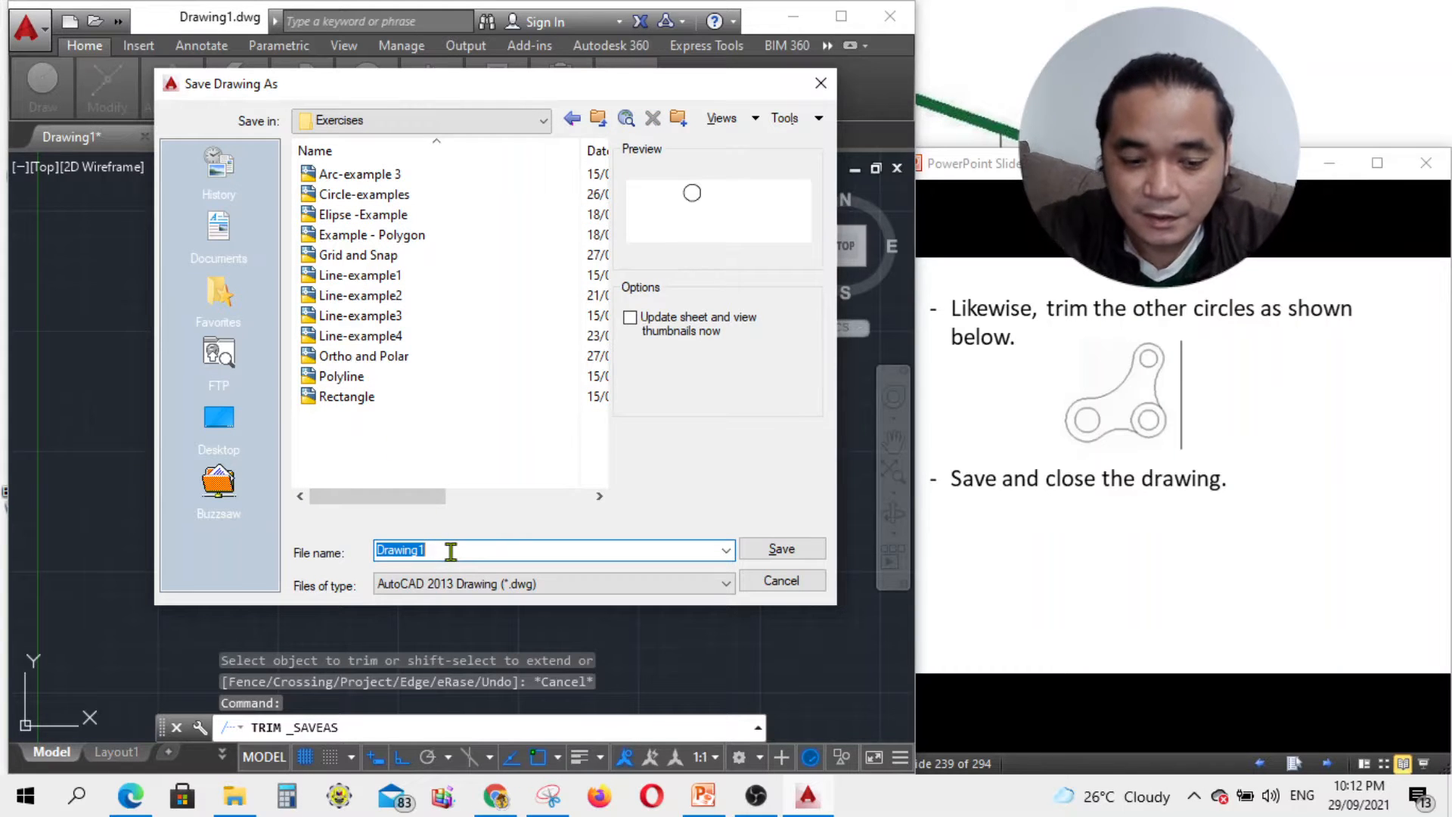
type("Edit")
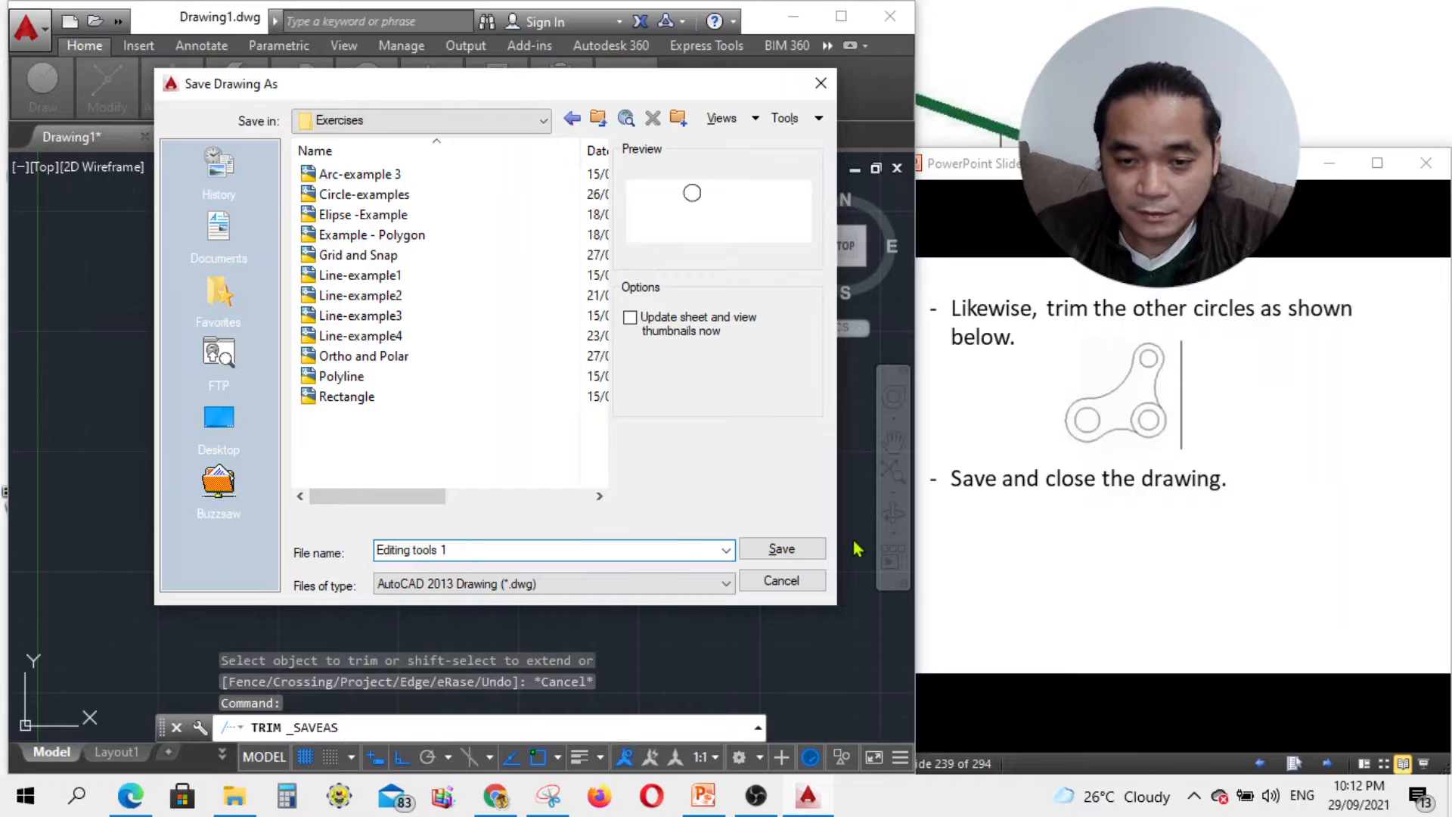
left_click(790, 546)
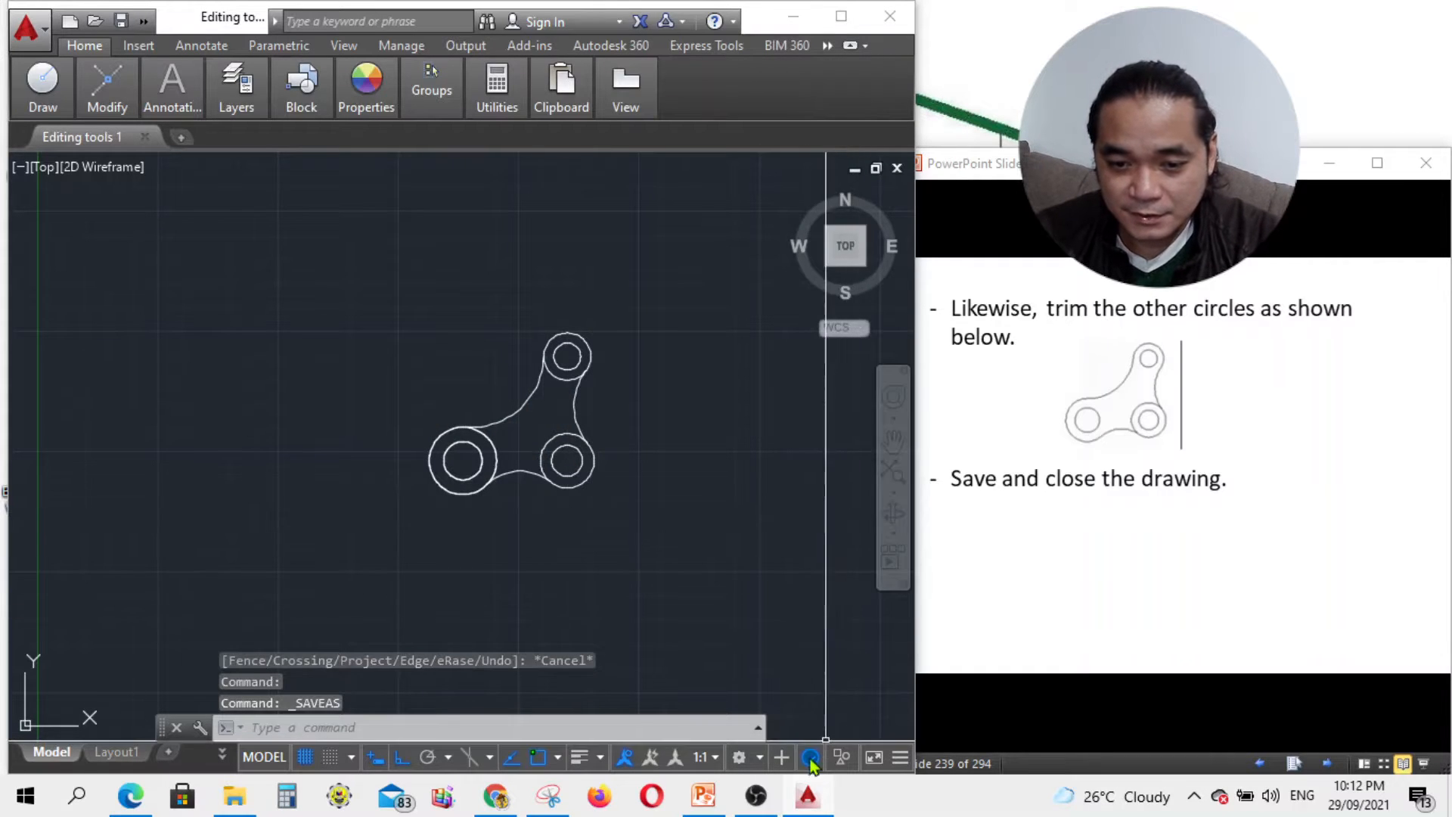
left_click(758, 800)
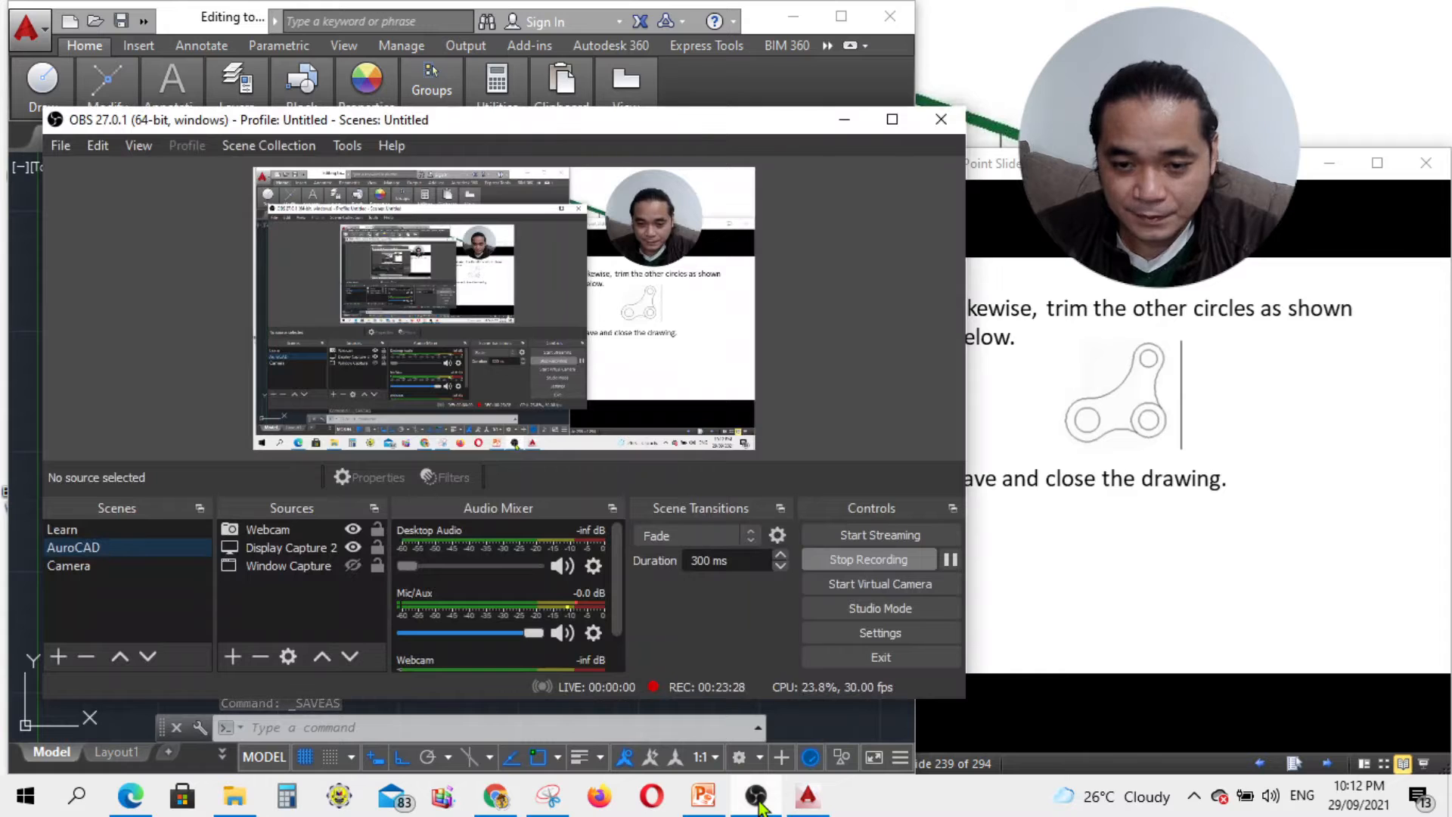
left_click(757, 800)
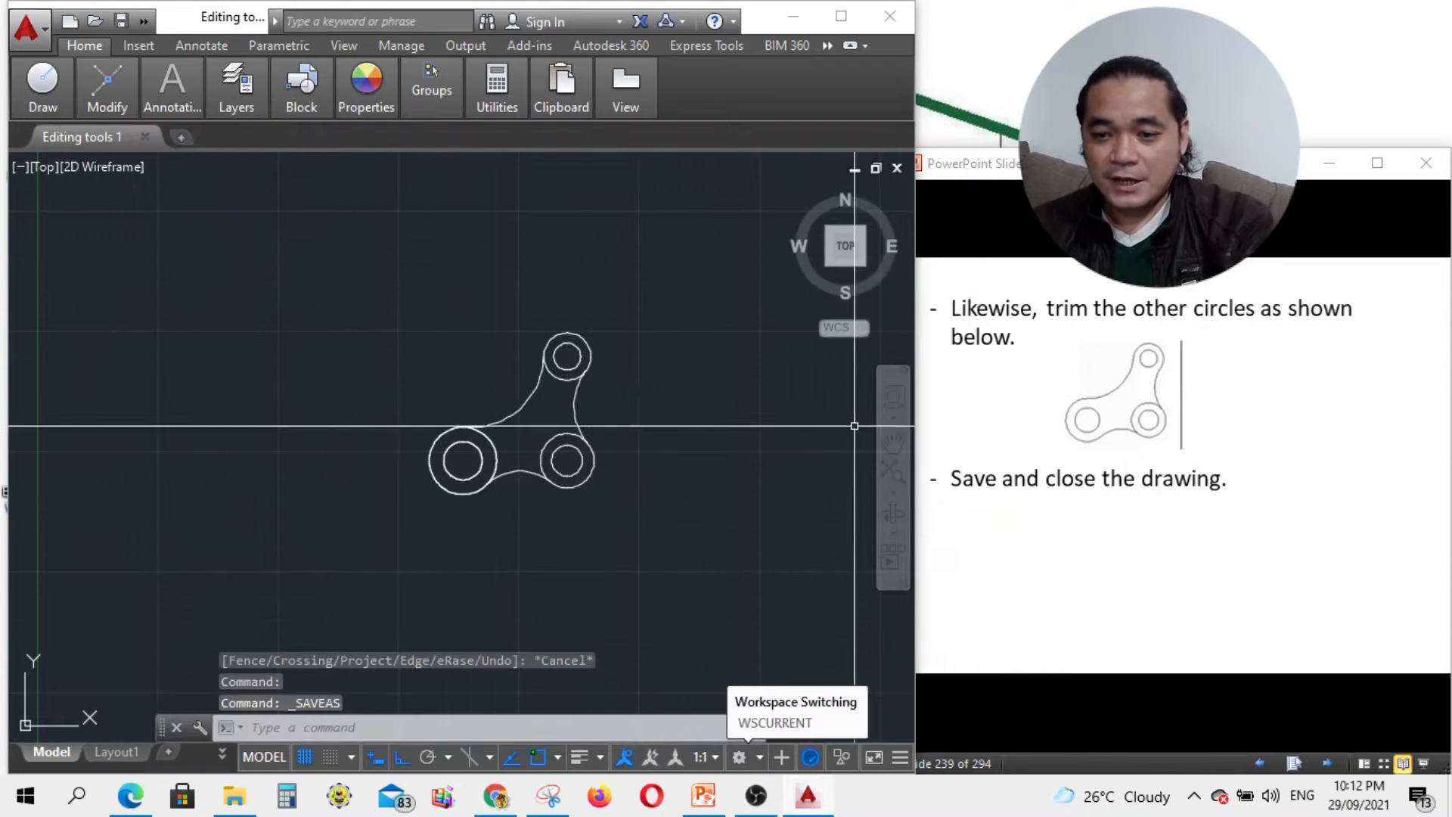